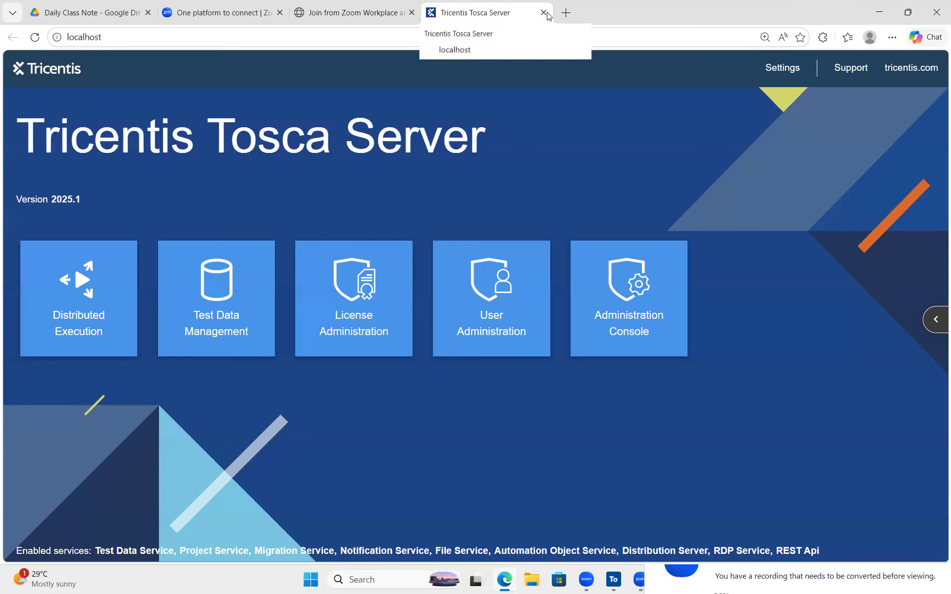
Reopen the closed License Administration tab and add it and the Tricentis Tosca Server tab to the Docs tab group
key("ctrl+shift+t")
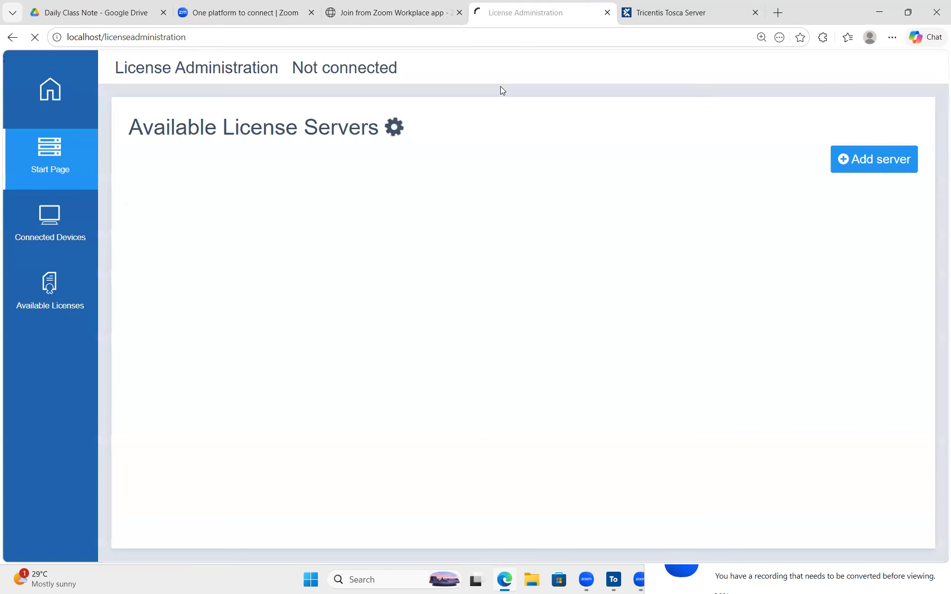
left_click(664, 12)
left_click_drag(663, 12, 495, 13)
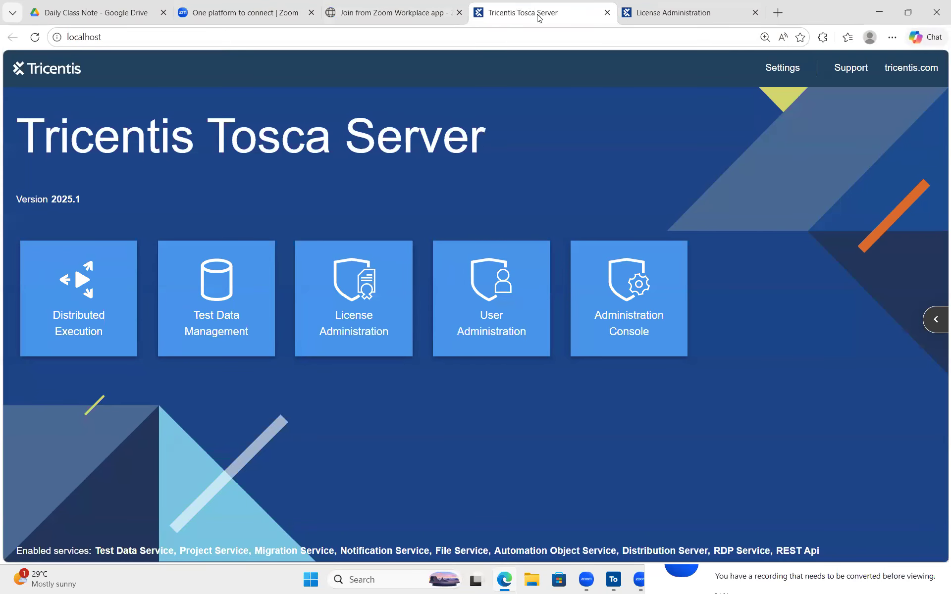
left_click(719, 9)
left_click_drag(719, 9, 202, 21)
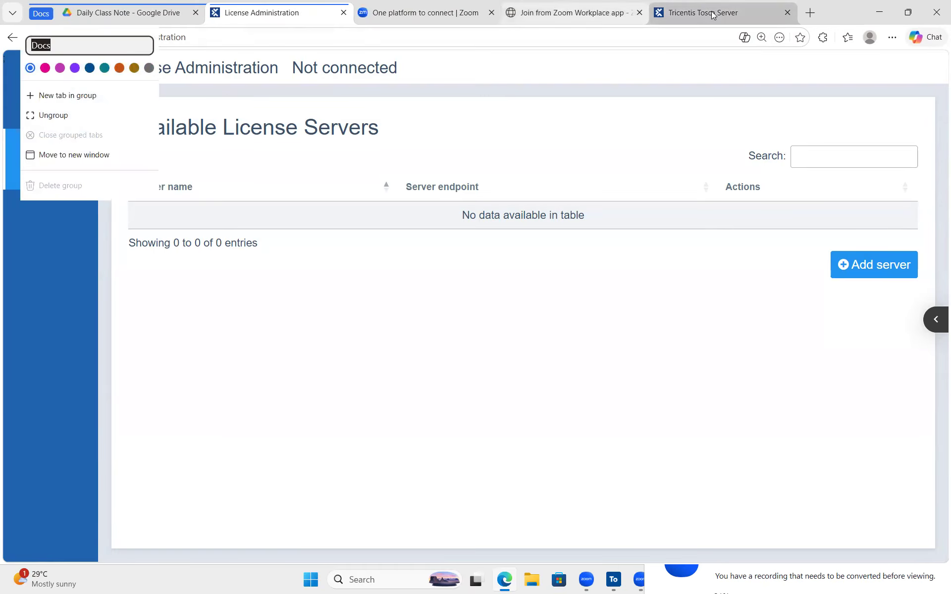
left_click(713, 11)
left_click_drag(661, 11, 158, 4)
Open the Tosca 8 AM April 2026 document from the Tos 8AM April Batch 2026 folder in Google Drive
left_click(276, 13)
double_click(277, 258)
double_click(278, 257)
Look through the document's best practices and its checkout notes for modules and test cases
scroll(552, 324, "down", 20)
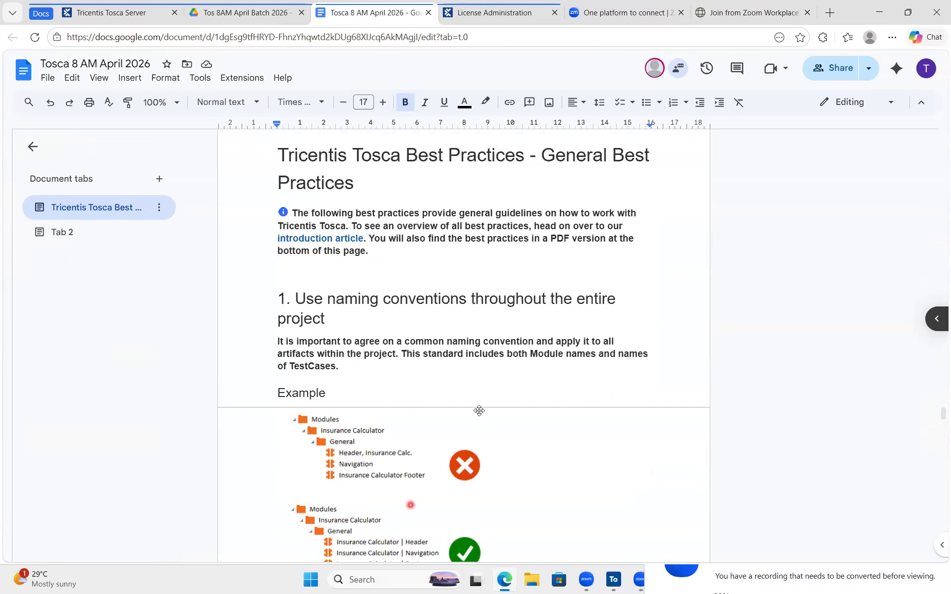
scroll(480, 396, "down", 20)
scroll(473, 291, "up", 7)
scroll(473, 290, "up", 10)
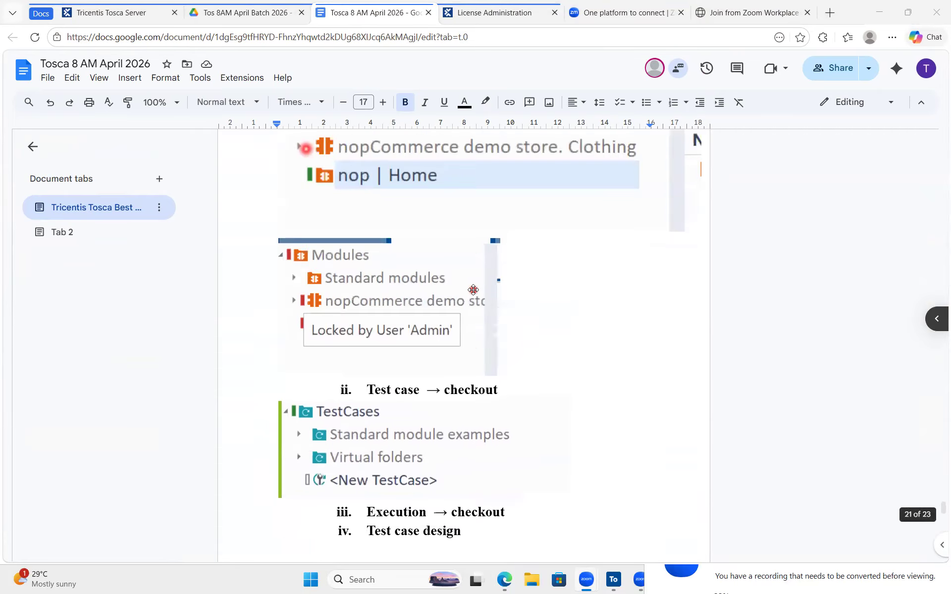
scroll(474, 290, "down", 20)
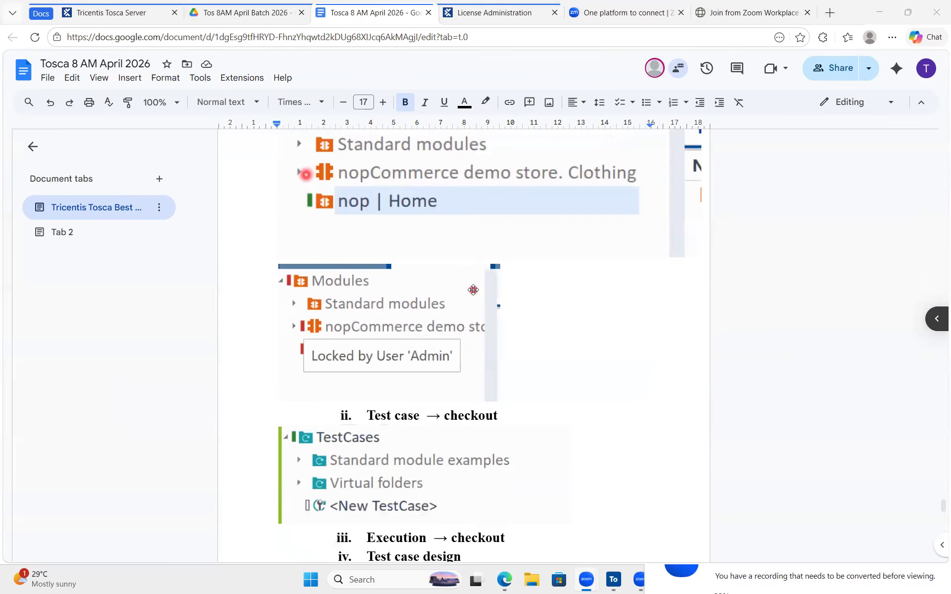
Clear the Zoom meeting recording conversion window away from the document's blank last page
left_click(398, 259)
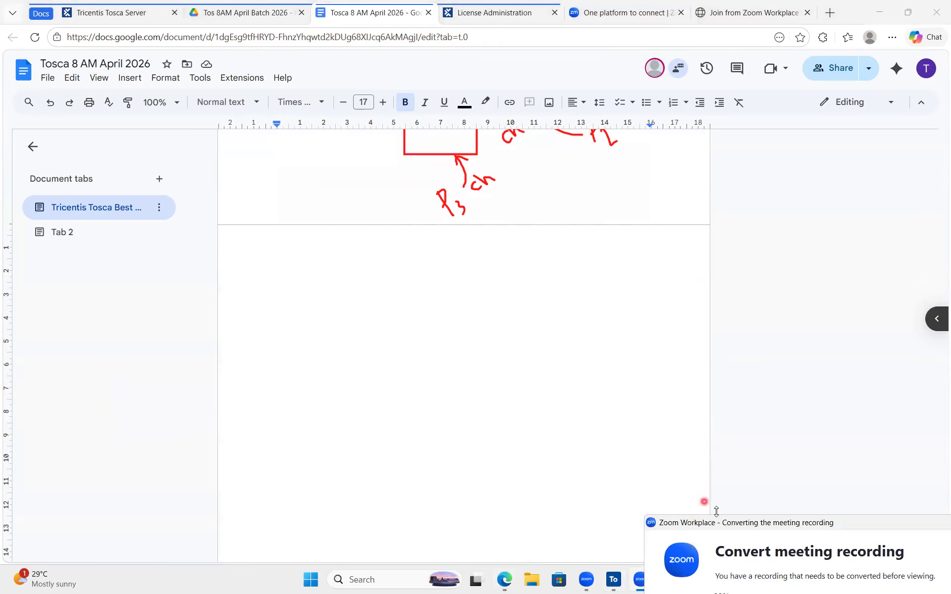
left_click_drag(724, 524, 703, 333)
left_click(467, 461)
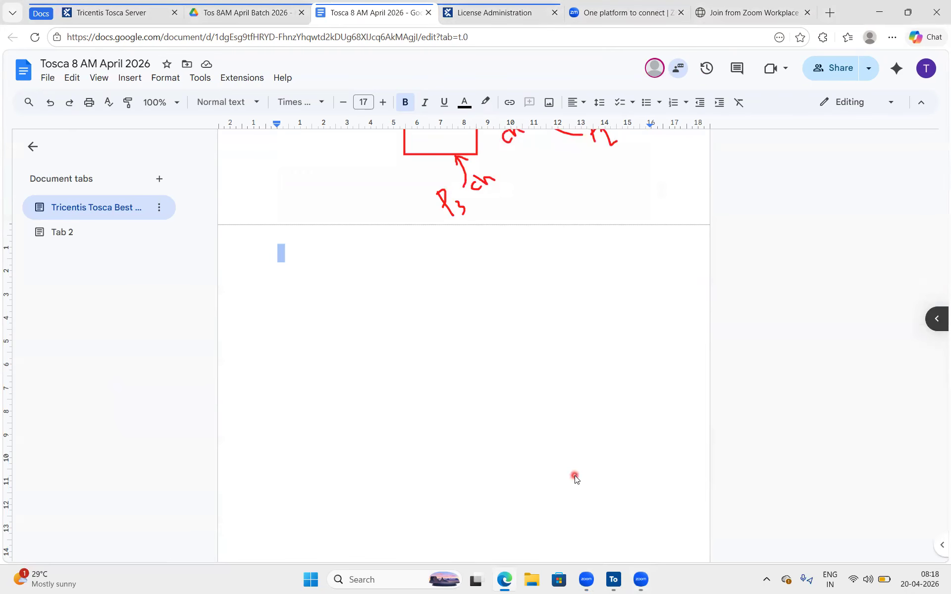
Highlight the Checkout and CheckoutTree lines and review the Get Edit Permission notes above them
scroll(575, 476, "up", 20)
left_click_drag(336, 337, 280, 338)
left_click_drag(371, 356, 232, 333)
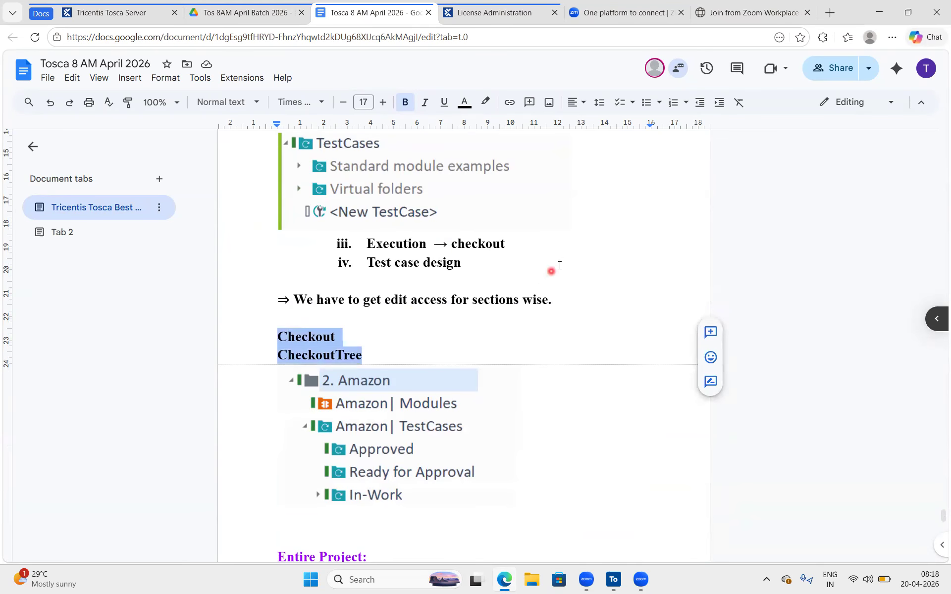
scroll(560, 265, "up", 10)
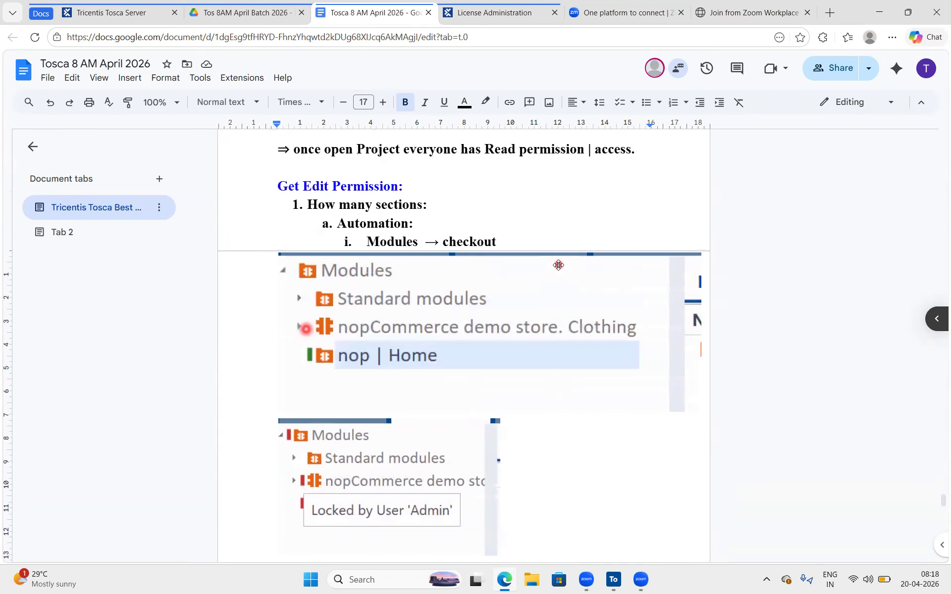
scroll(559, 265, "down", 20)
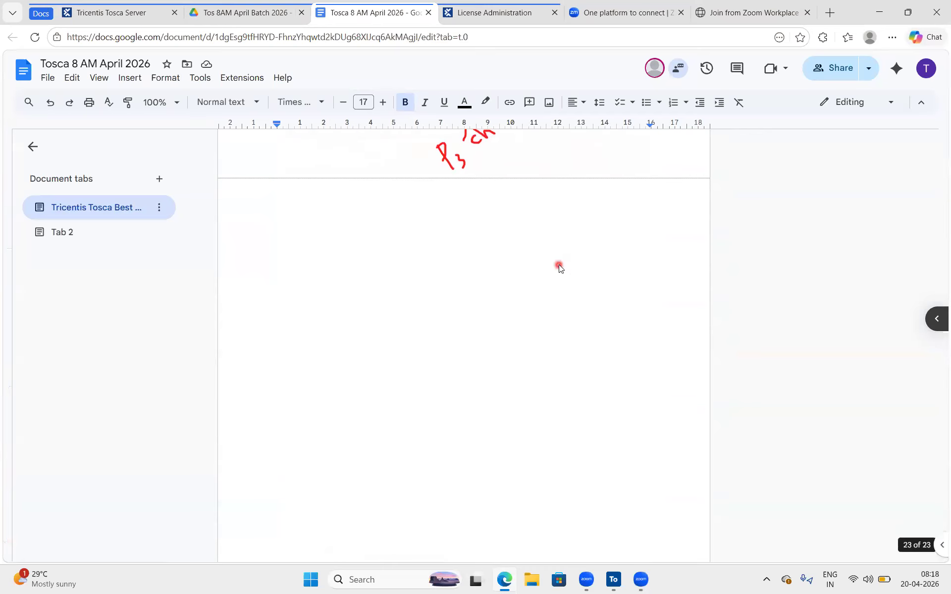
Review the Entire Project notes, highlighting the CheckInAll and UpdateAll headings one after the other
left_click(369, 166)
scroll(369, 165, "up", 9)
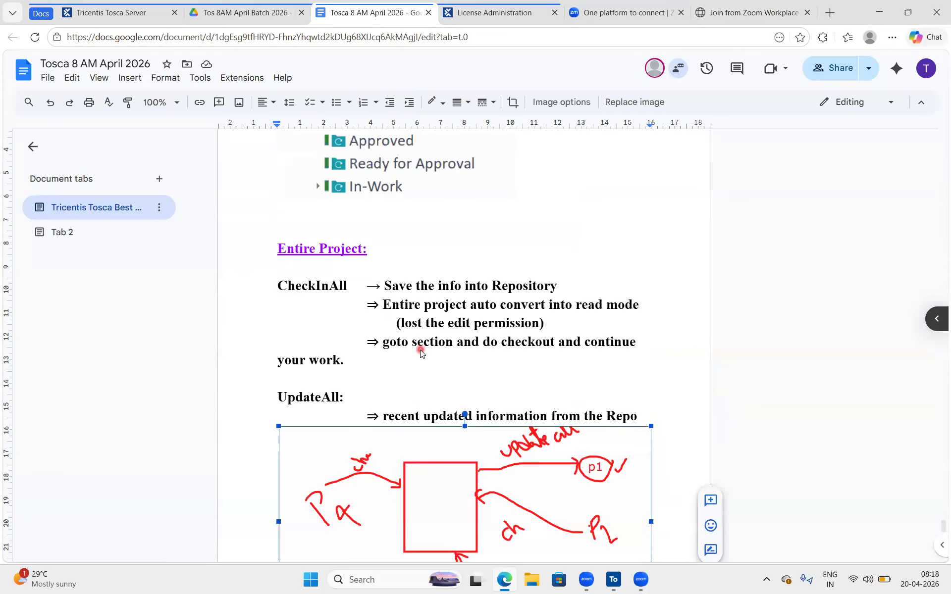
left_click_drag(349, 397, 278, 397)
left_click(387, 296)
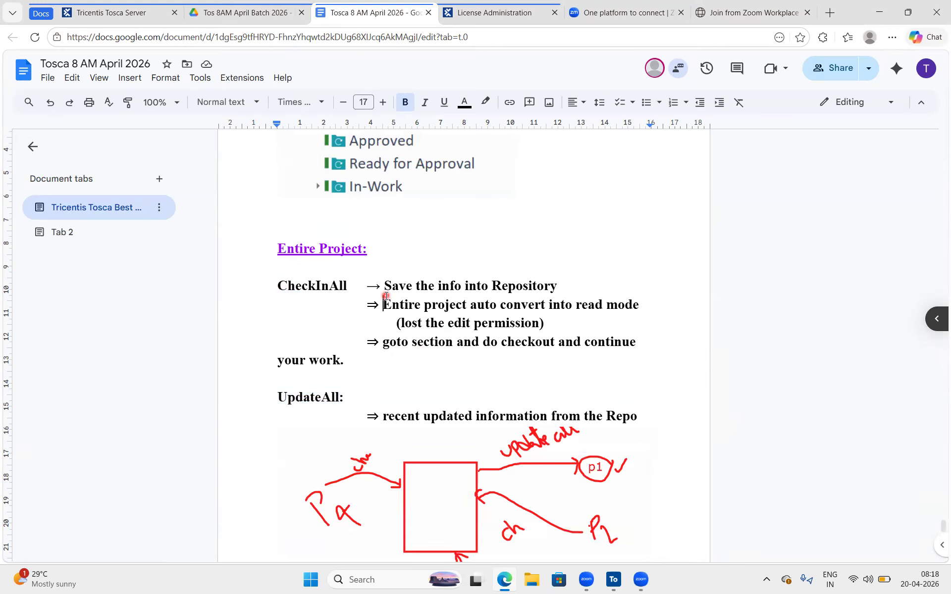
left_click(330, 288)
left_click_drag(351, 288, 265, 286)
left_click_drag(346, 397, 262, 395)
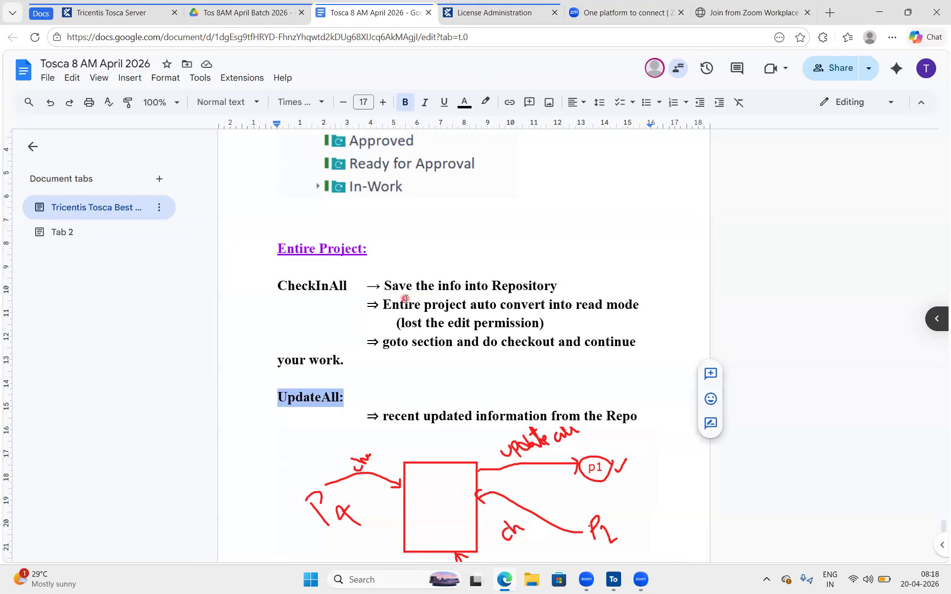
left_click(352, 407)
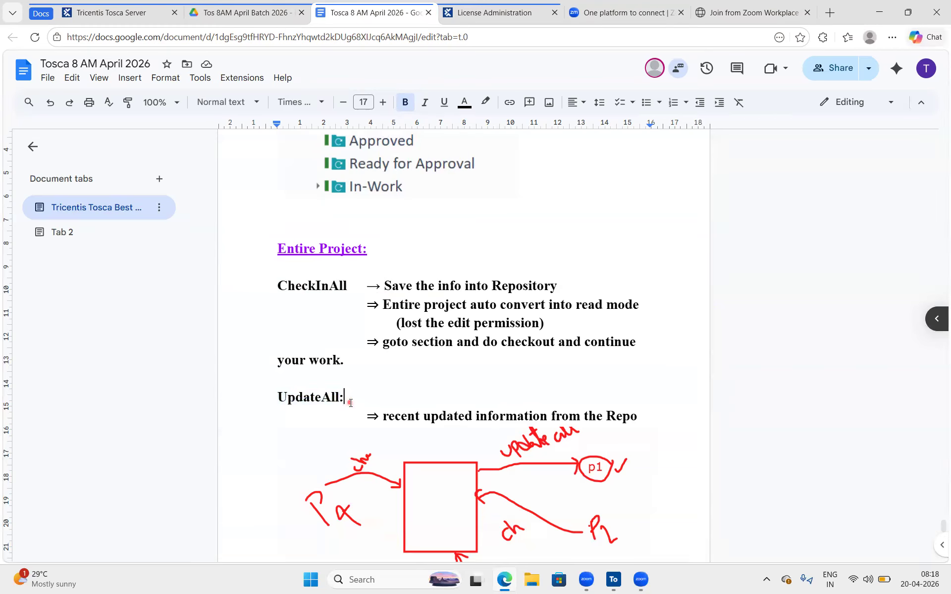
Highlight UpdateAll and CheckInAll again for comparison, and examine the hand-drawn repository diagram below them
left_click_drag(346, 397, 275, 396)
left_click_drag(361, 279, 263, 283)
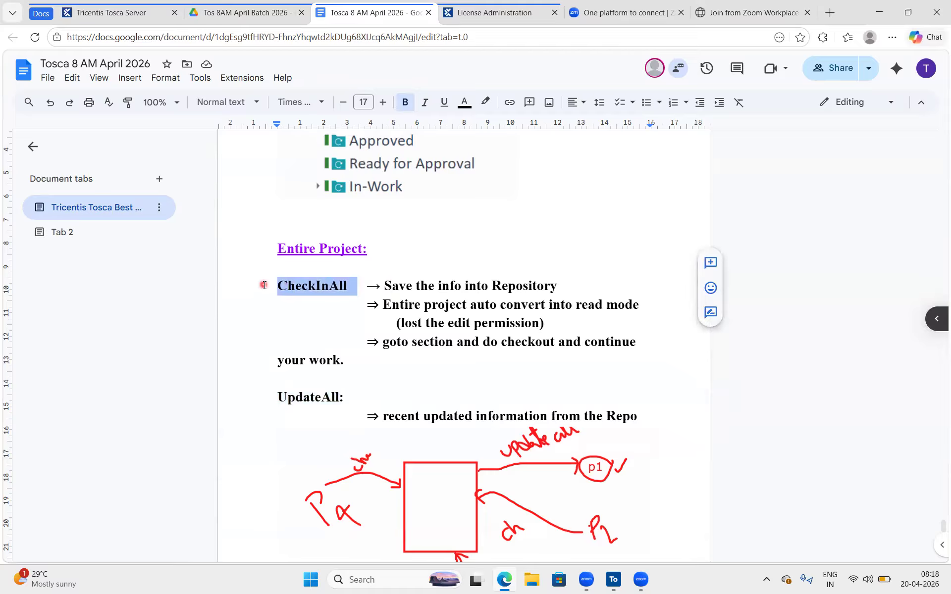
left_click(367, 285)
left_click_drag(358, 286, 263, 287)
left_click(353, 285)
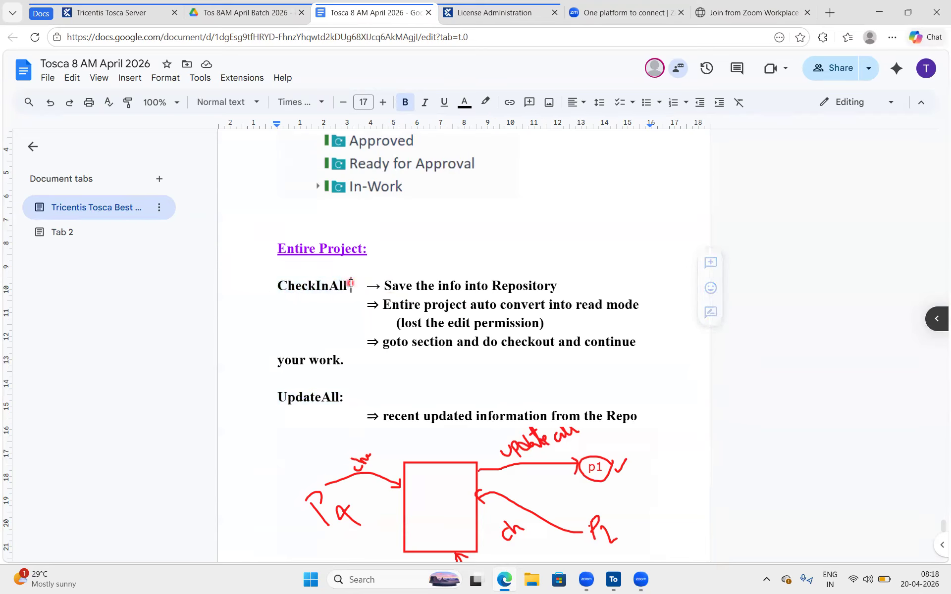
left_click_drag(352, 286, 254, 283)
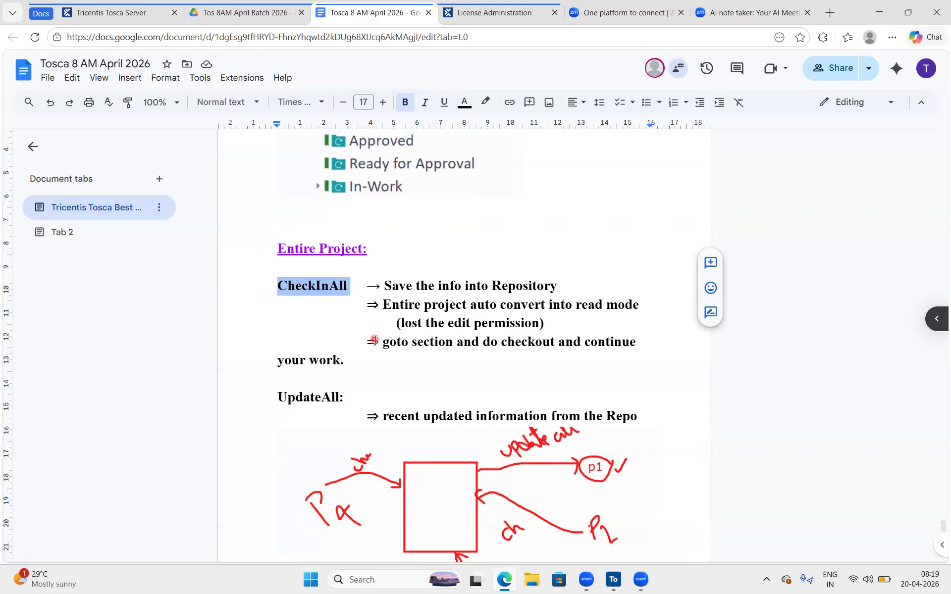
left_click(437, 322)
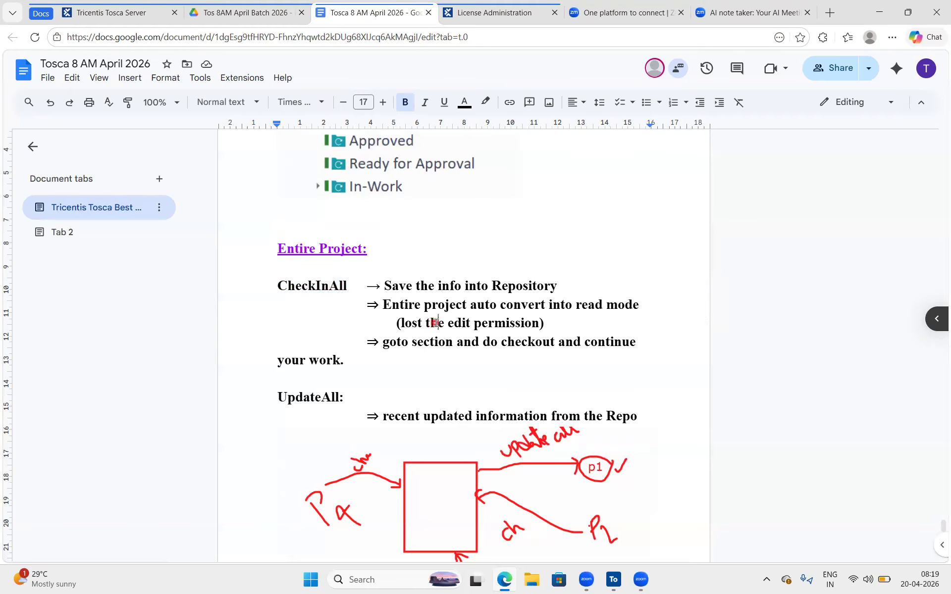
scroll(435, 323, "down", 4)
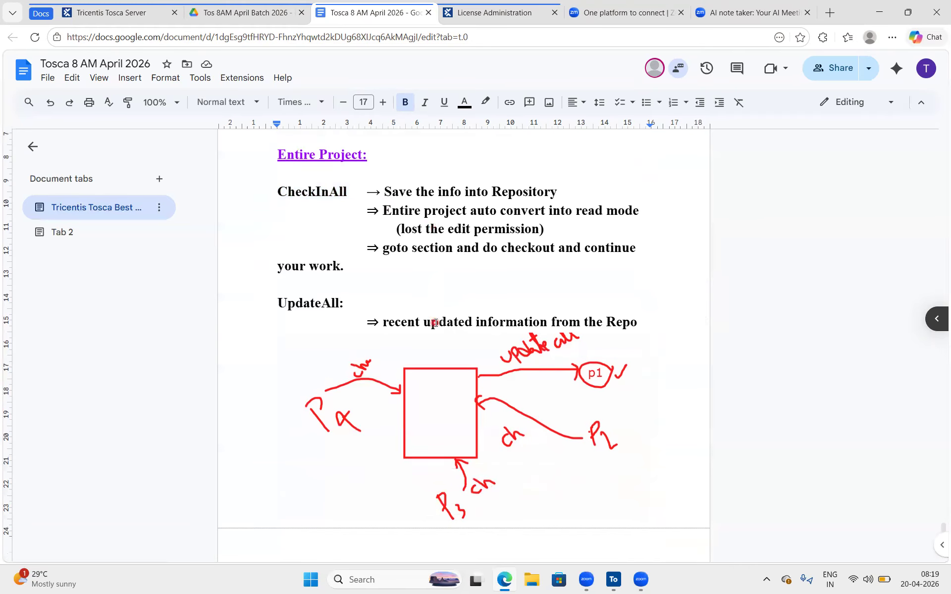
Switch to Tosca Commander, open the E-Com Project and log in as Admin with the account password
left_click(613, 579)
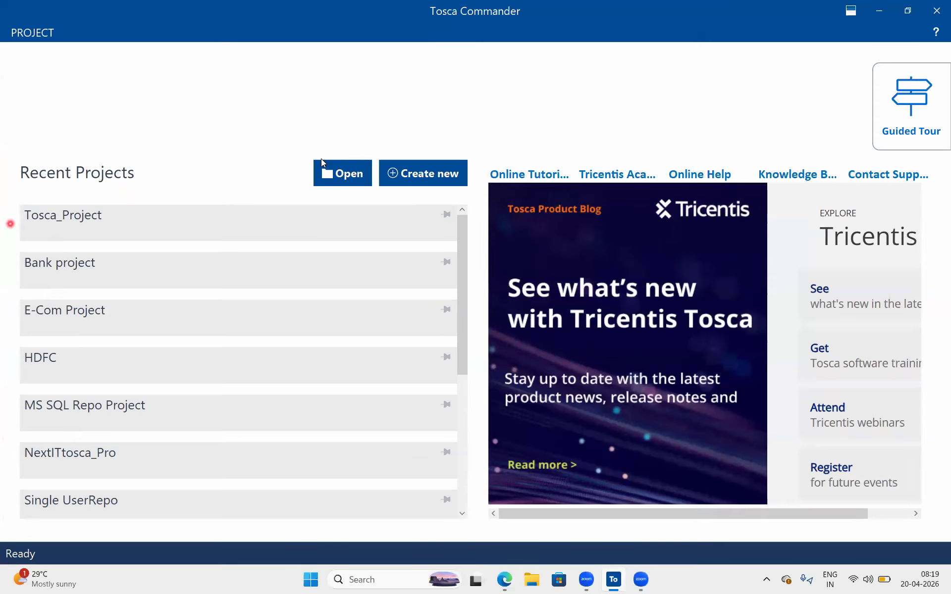
left_click(107, 325)
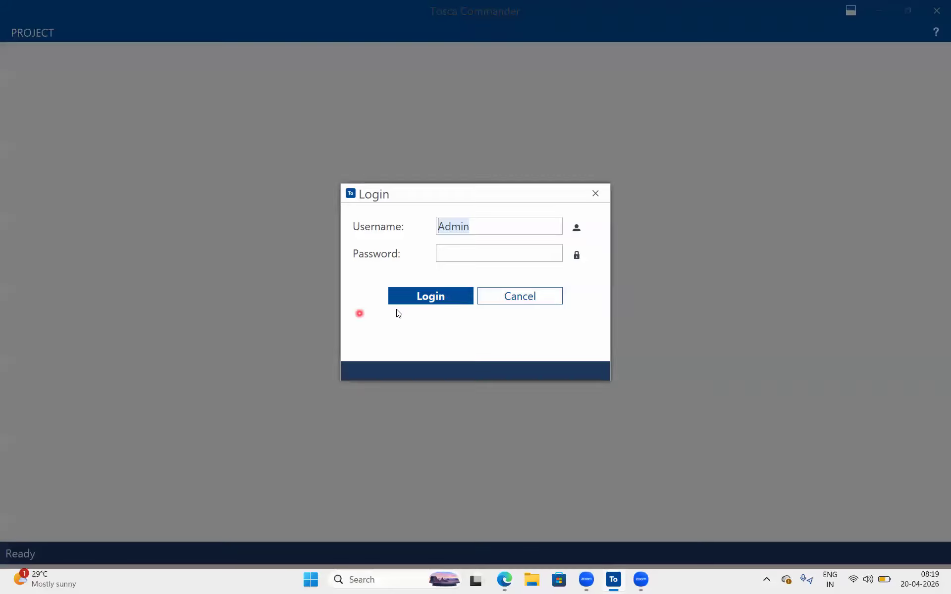
left_click(489, 253)
type("***")
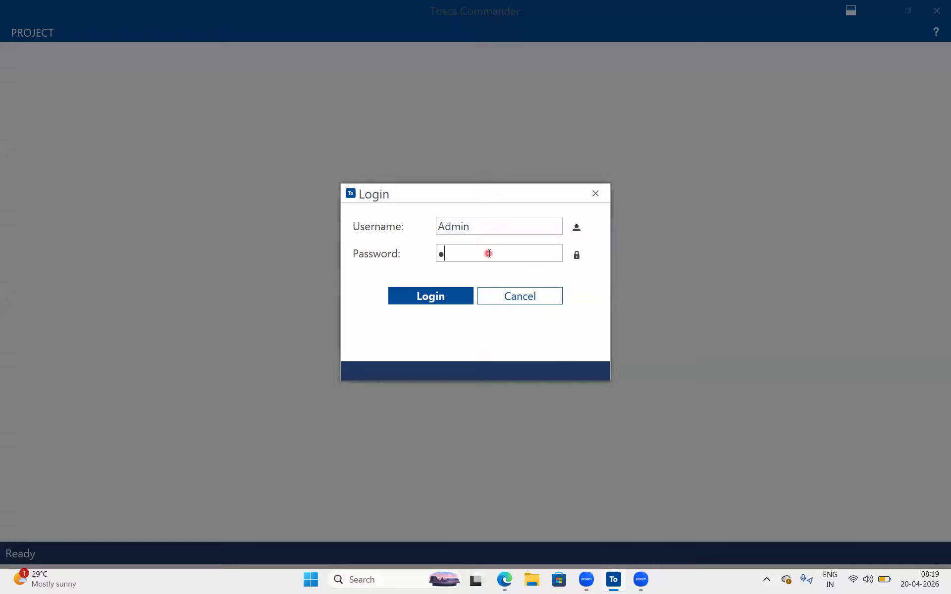
type("**********")
key("Return")
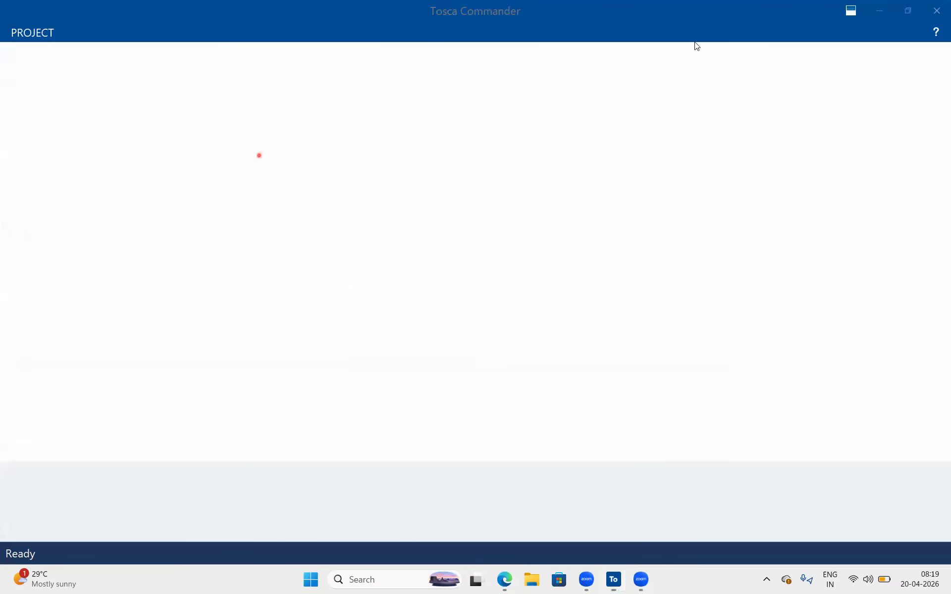
View the contents of the project folders from 1. Nop Commerce through 6. Orange HRM
left_click(81, 179)
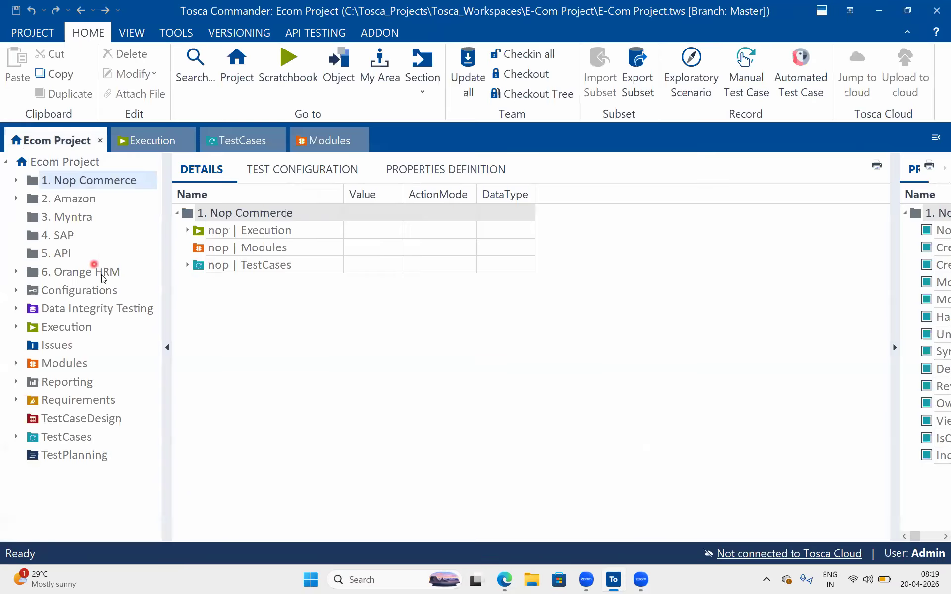
left_click(85, 200)
left_click(69, 217)
left_click(63, 238)
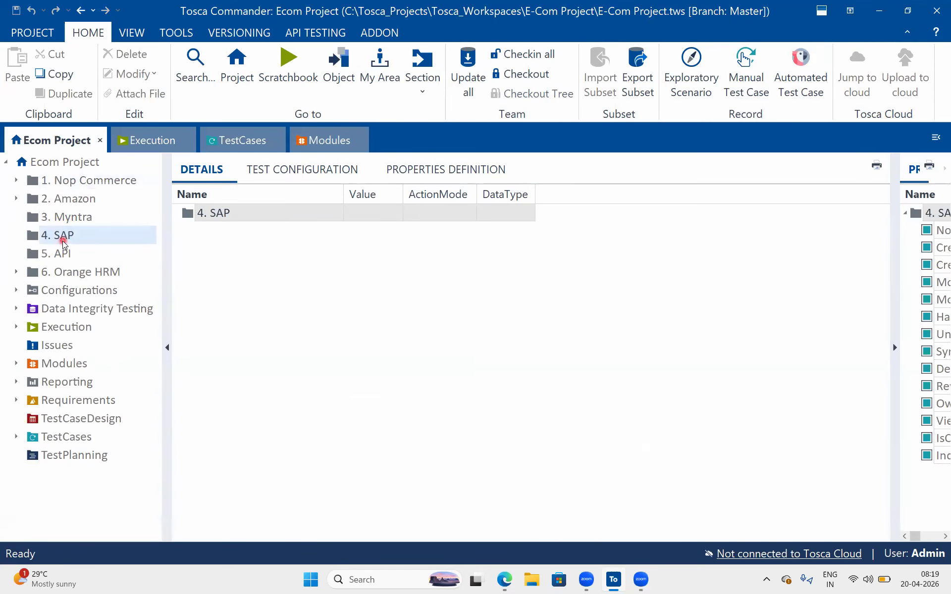
left_click(61, 253)
left_click(86, 273)
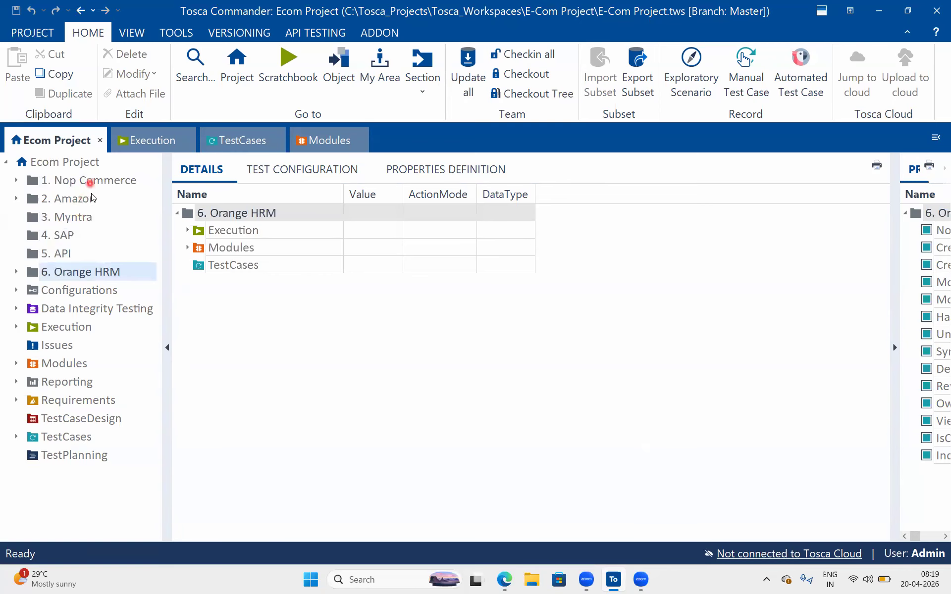
Inspect the nop | Modules and nop | TestCases folders inside 1. Nop Commerce
left_click(77, 182)
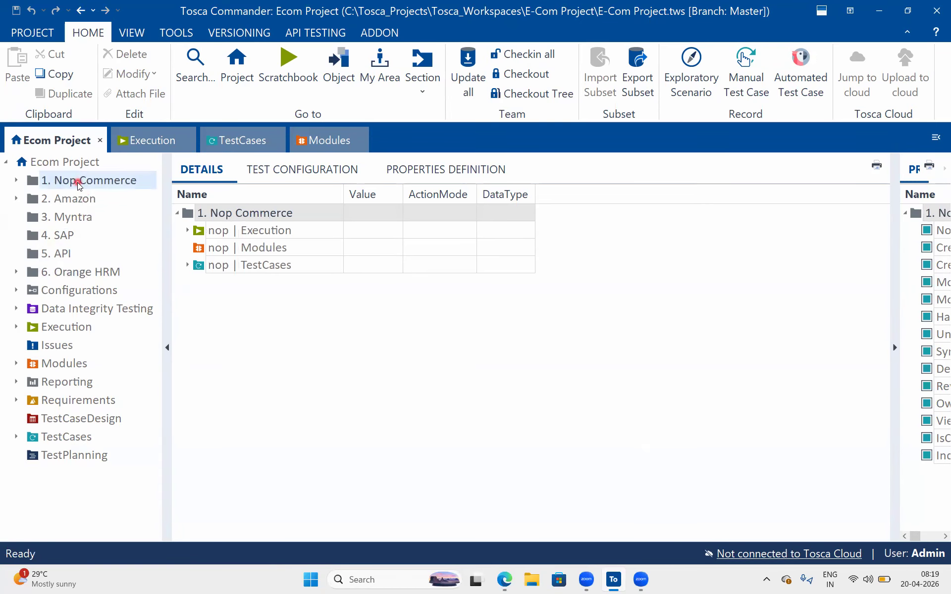
left_click(226, 249)
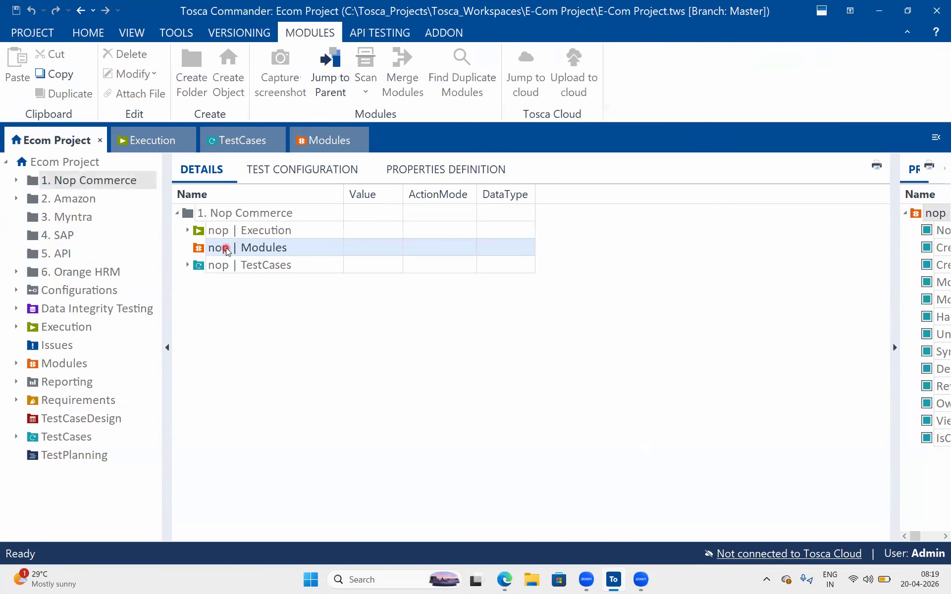
left_click(216, 269)
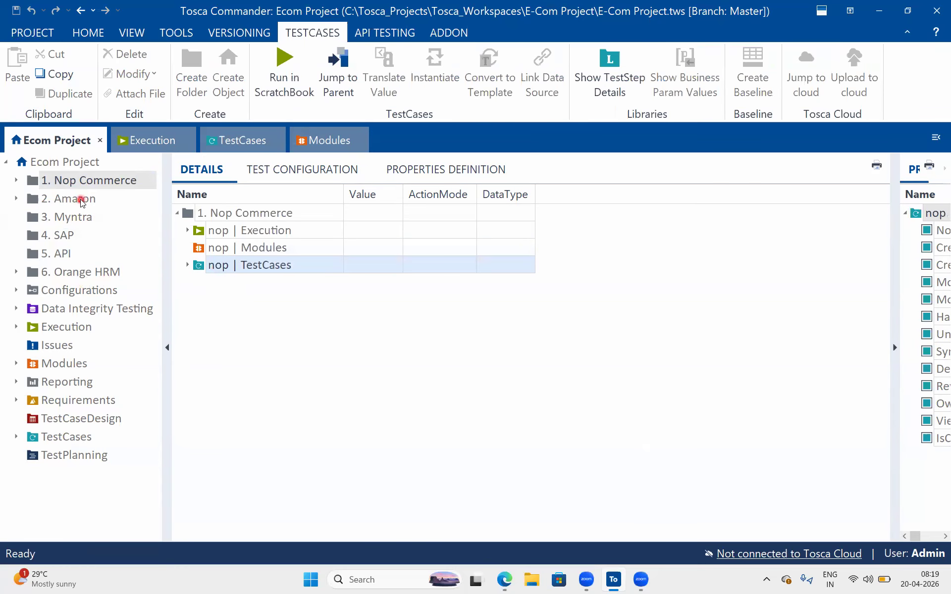
Mark the numbered component folders, mark the sections from Data Integrity Testing to TestPlanning, and view the Issues section
left_click(72, 272, "shift")
left_click(62, 311)
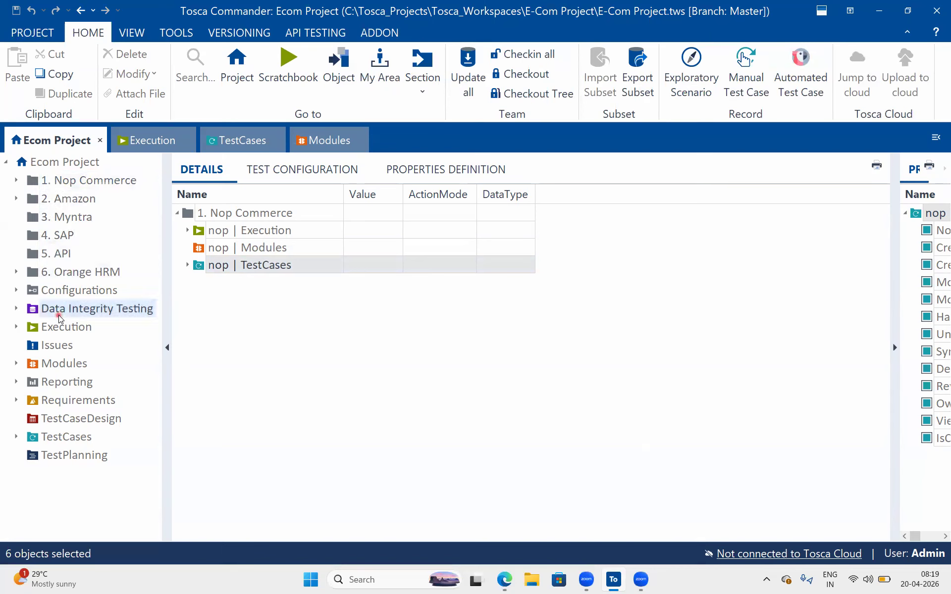
left_click(70, 458, "shift")
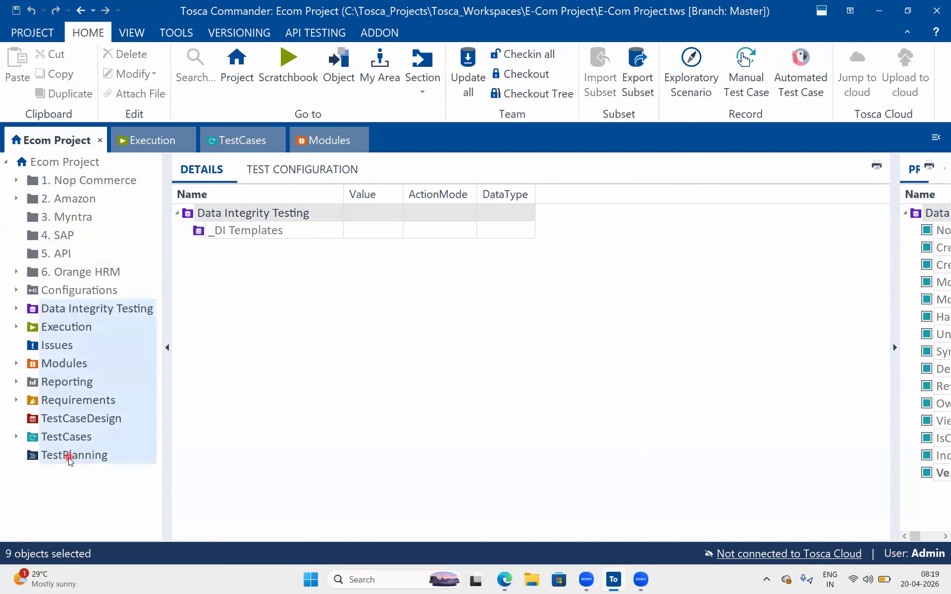
left_click(154, 346)
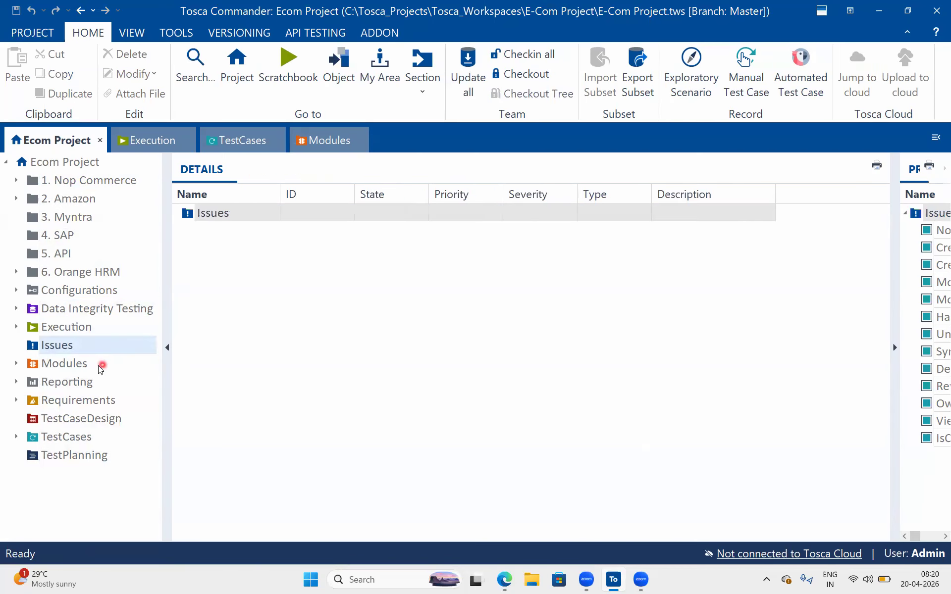
View the project's Modules section, switch to its own Modules view and select the root Modules folder
left_click(87, 364)
left_click(325, 144)
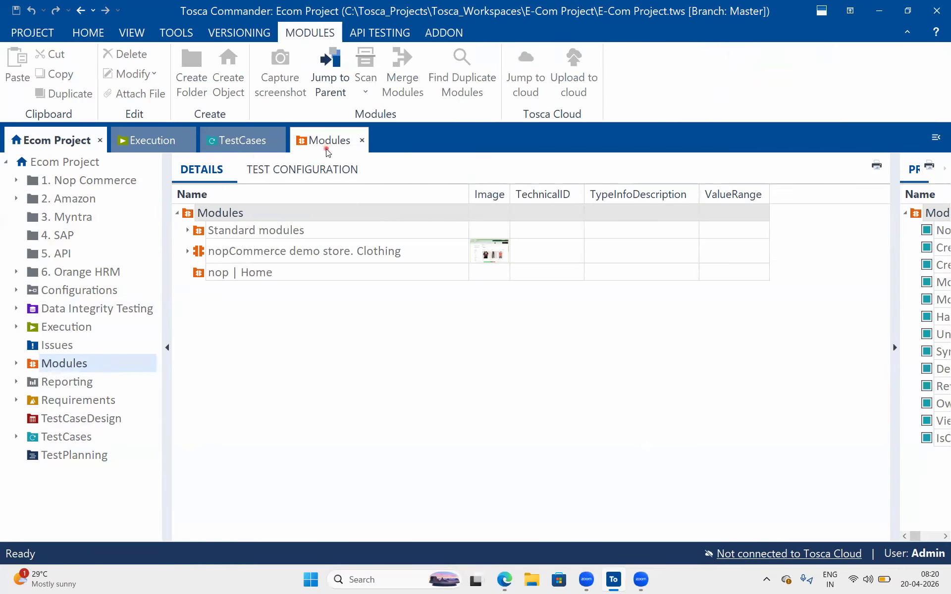
left_click_drag(258, 267, 207, 236)
left_click(37, 162)
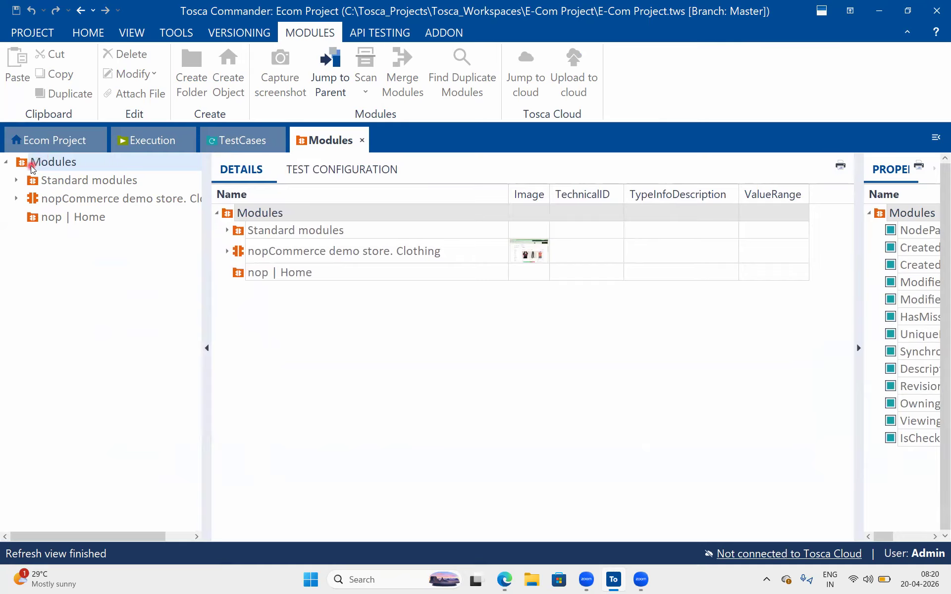
Check out the entire tree of the root Modules folder
left_click(87, 33)
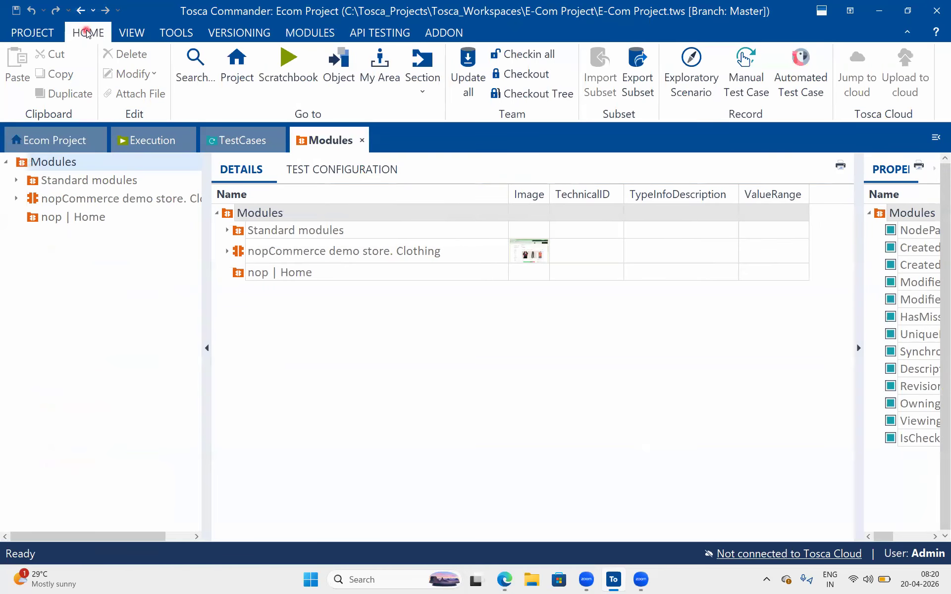
left_click(518, 94)
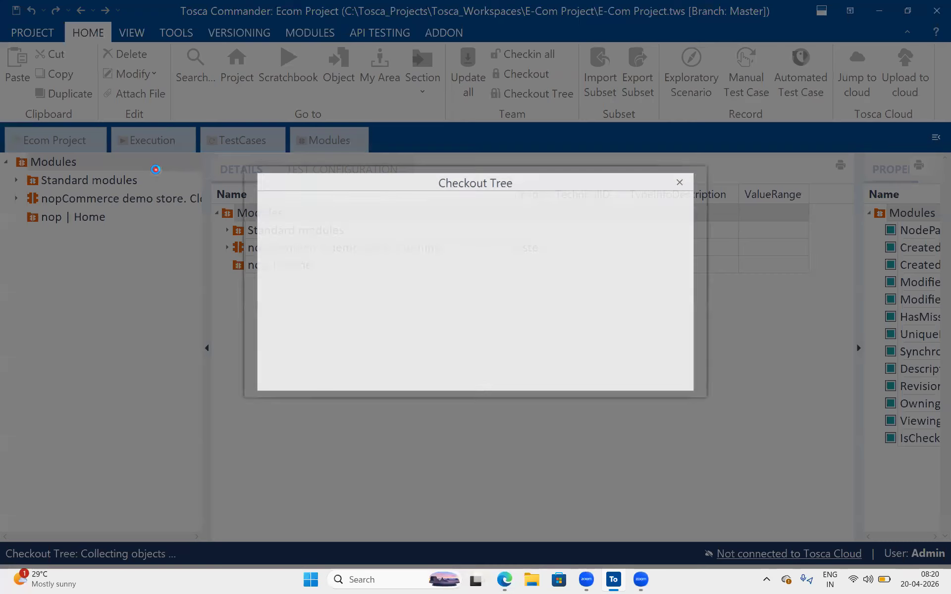
left_click(450, 361)
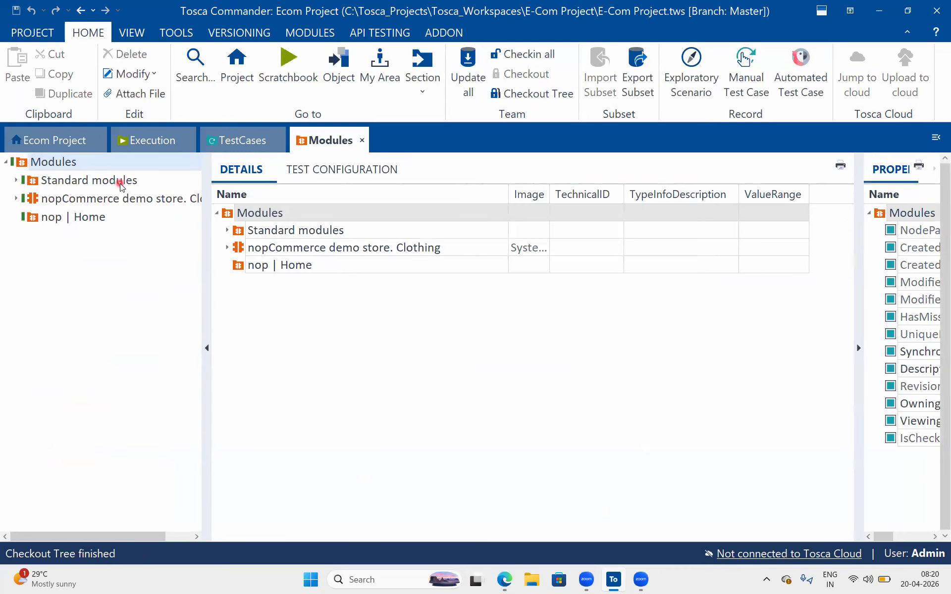
View the contents of the nopCommerce demo store. Clothing module and expand the Standard modules folder
left_click(16, 199)
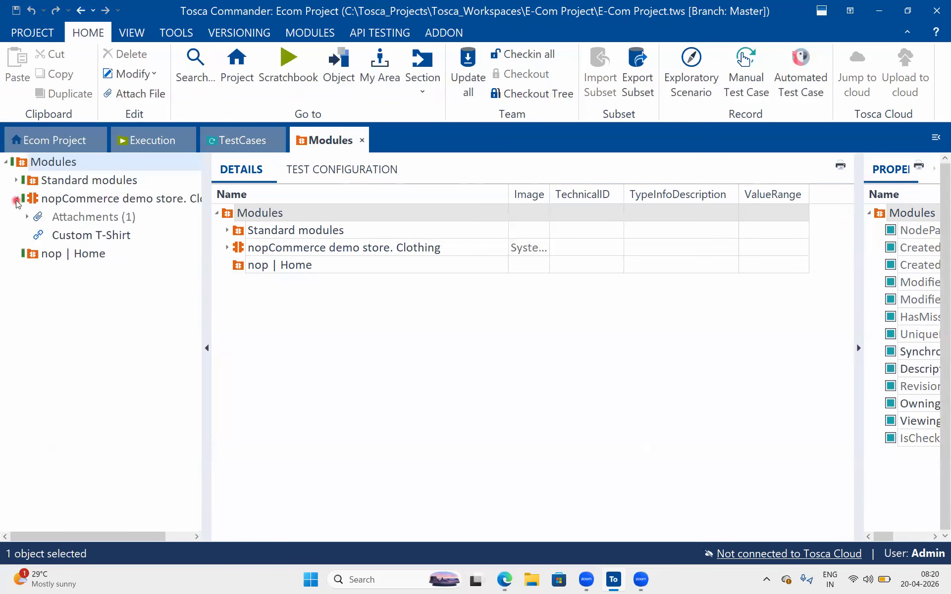
left_click(15, 199)
left_click(16, 180)
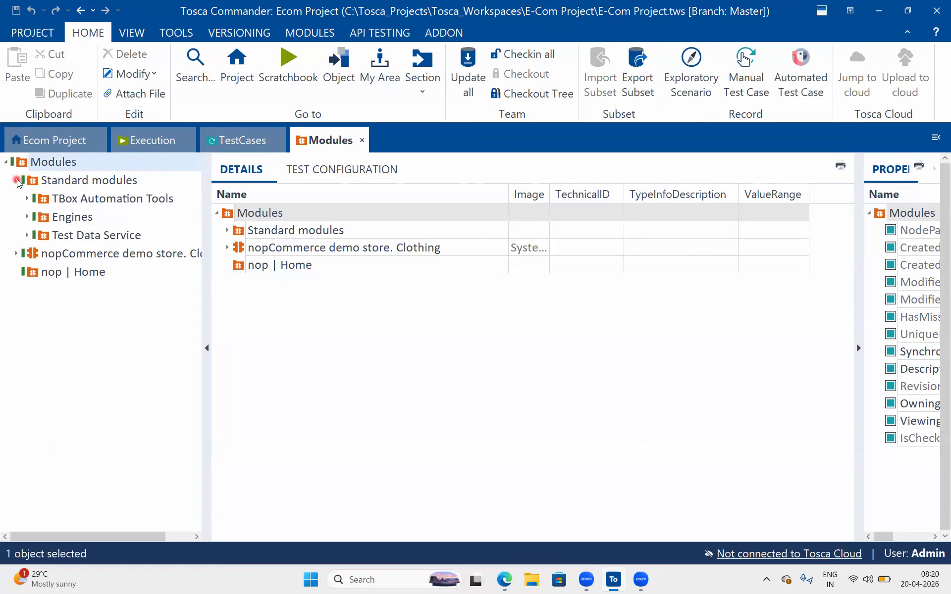
Hide the properties of the Modules folder and narrow the module tree to give the details more room
left_click_drag(210, 309, 183, 282)
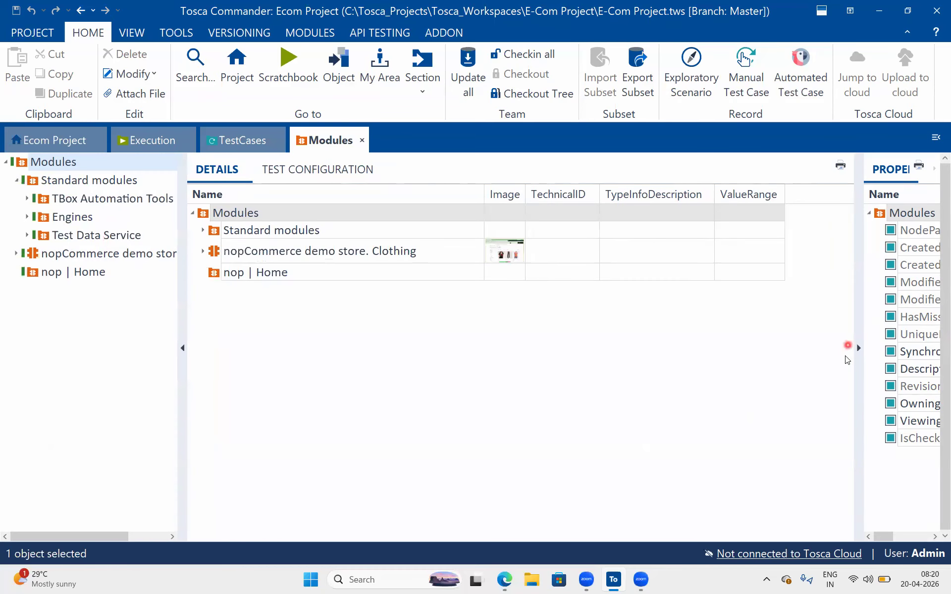
left_click(858, 348)
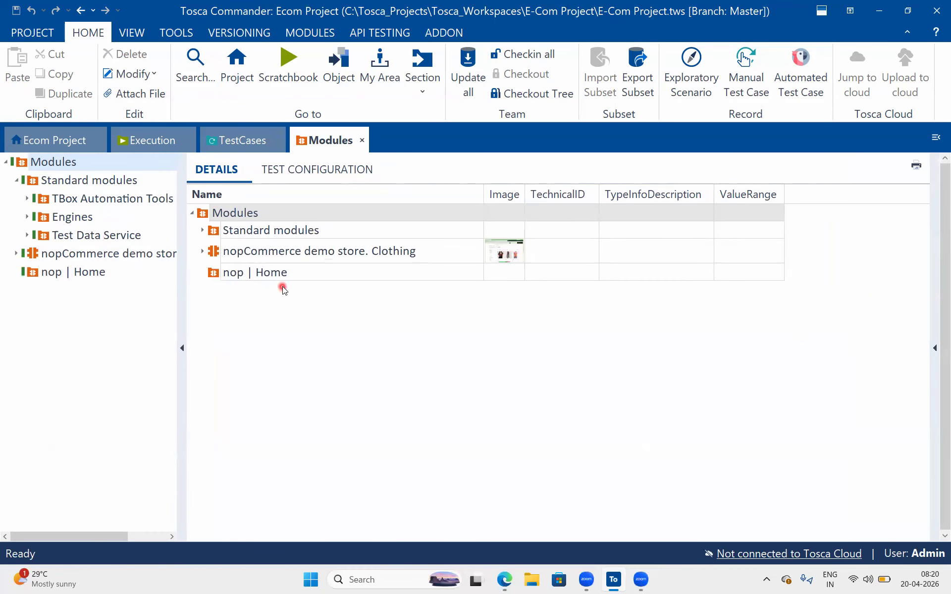
left_click(187, 310)
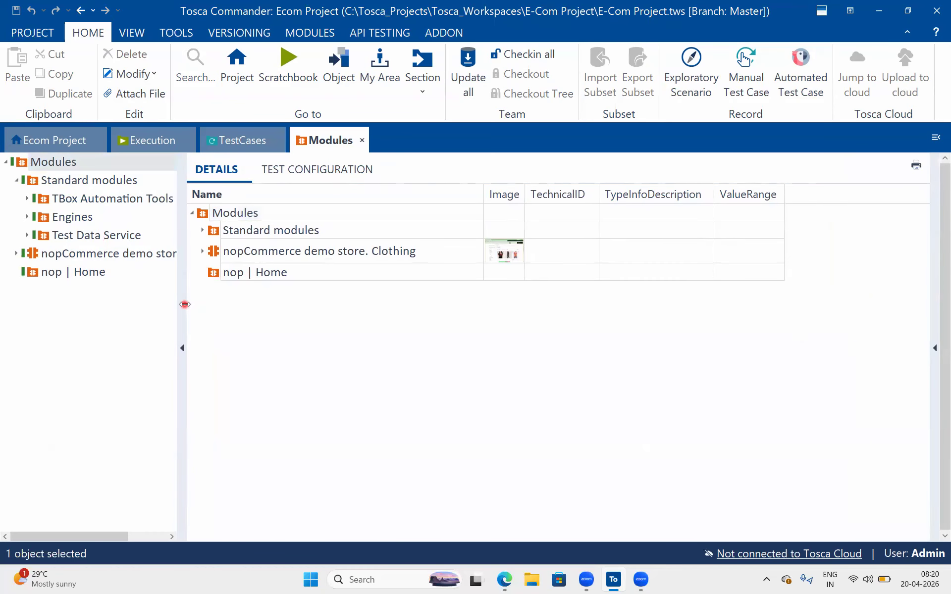
left_click_drag(185, 304, 213, 304)
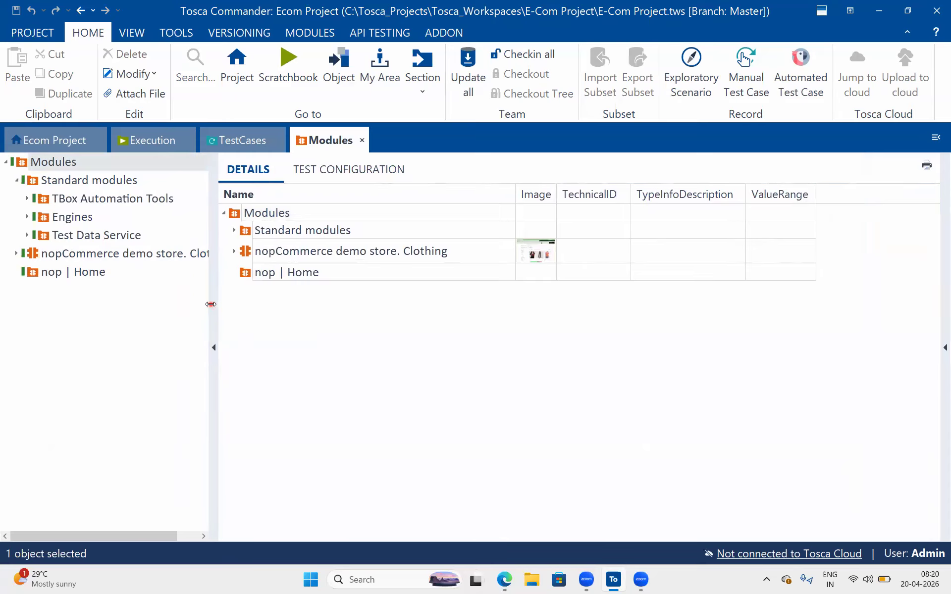
left_click_drag(211, 304, 163, 292)
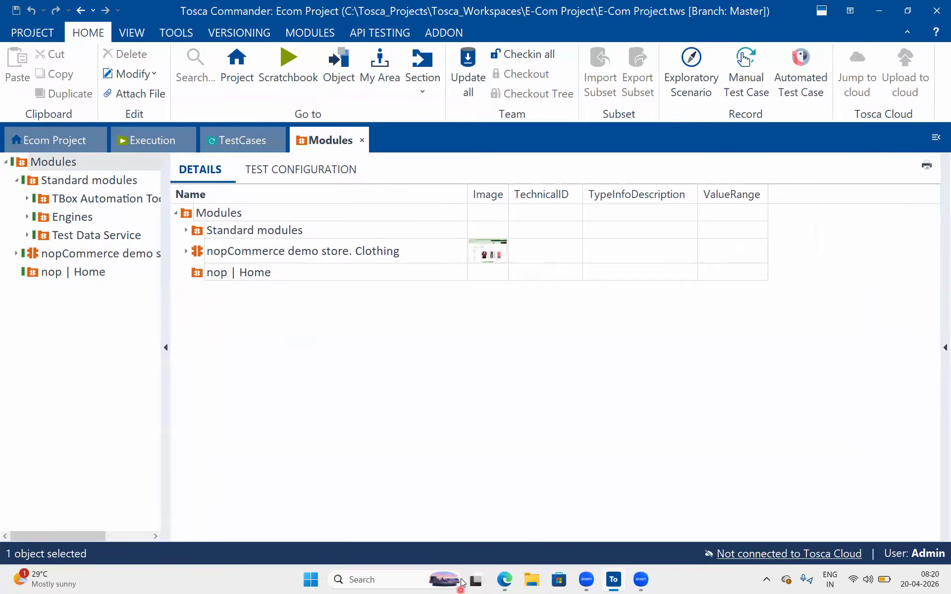
Switch to the Tosca 8 AM April 2026 notes in the browser and mark the TBOX Engines line and the words Automation Framework
left_click(504, 579)
scroll(531, 268, "up", 5)
scroll(532, 268, "up", 20)
scroll(532, 268, "up", 20)
scroll(532, 268, "up", 20)
scroll(532, 271, "down", 3)
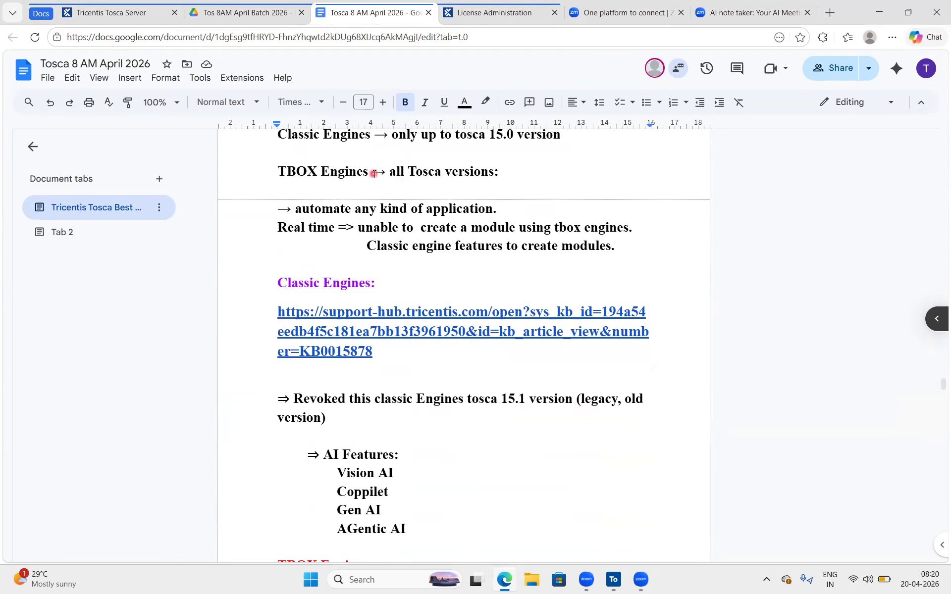
left_click_drag(374, 173, 268, 173)
scroll(366, 233, "up", 3)
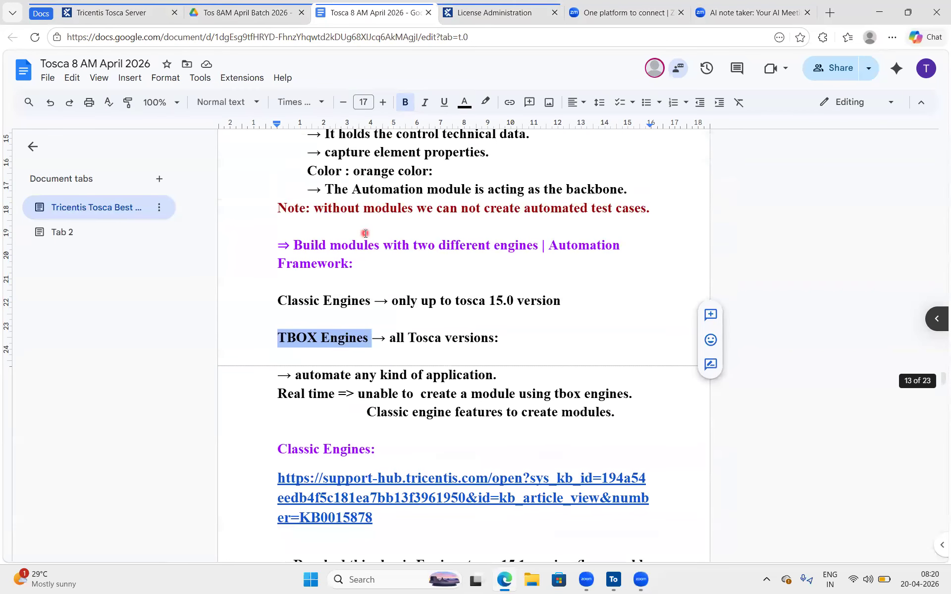
left_click_drag(513, 342, 280, 338)
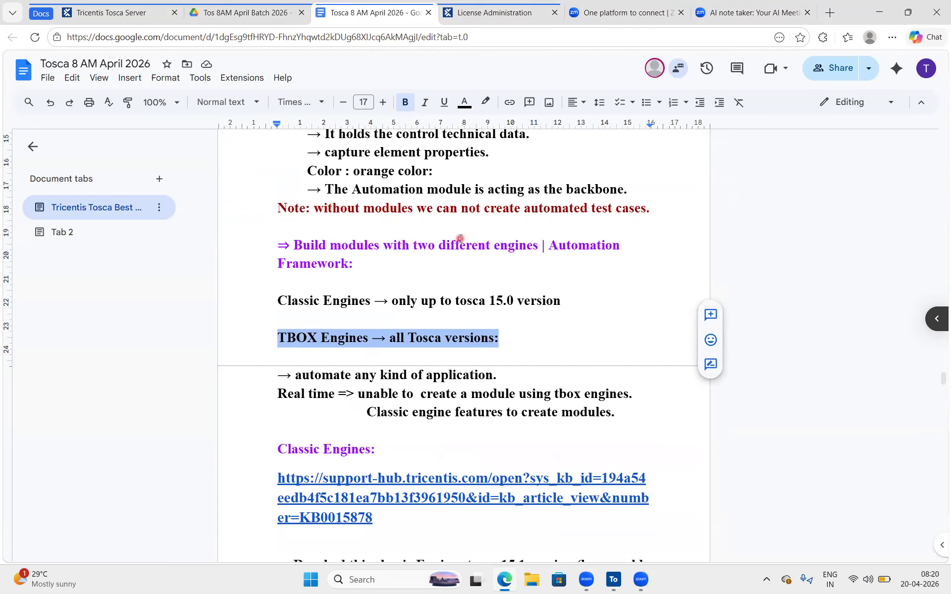
left_click_drag(486, 247, 638, 260)
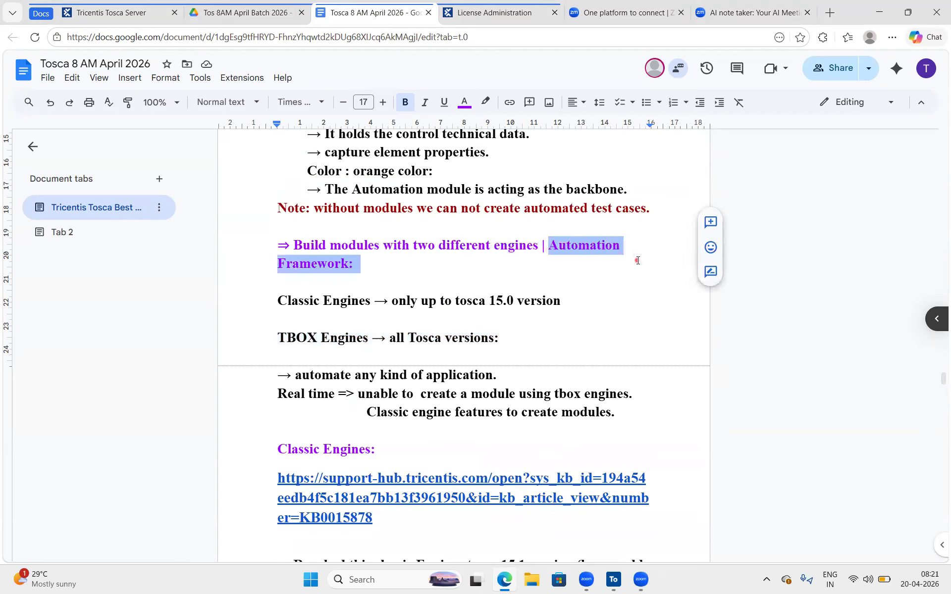
Remove the arrow before the heading "Build modules with two different engines | Automation Framework:" and underline the heading
left_click(295, 244)
key("BackSpace")
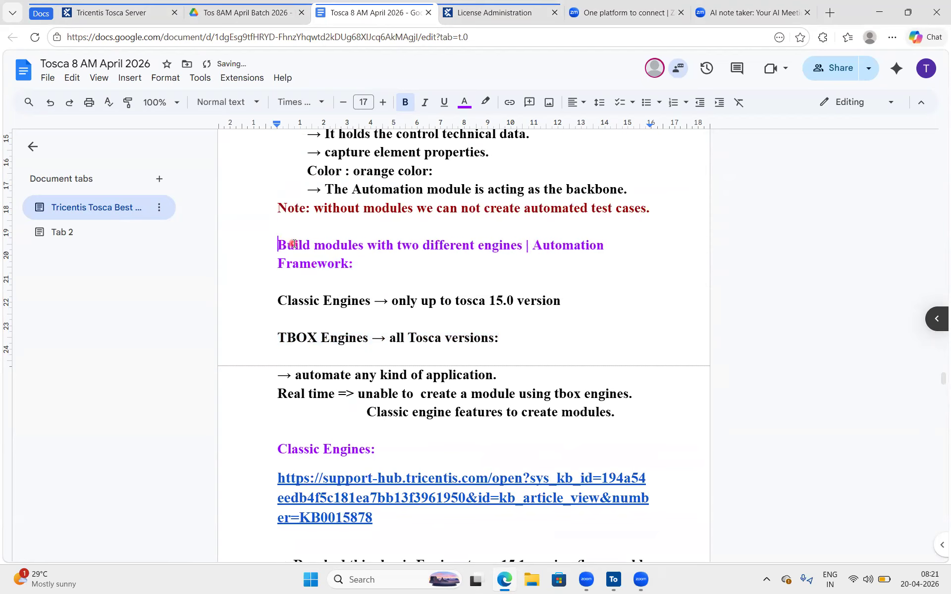
left_click_drag(375, 261, 276, 246)
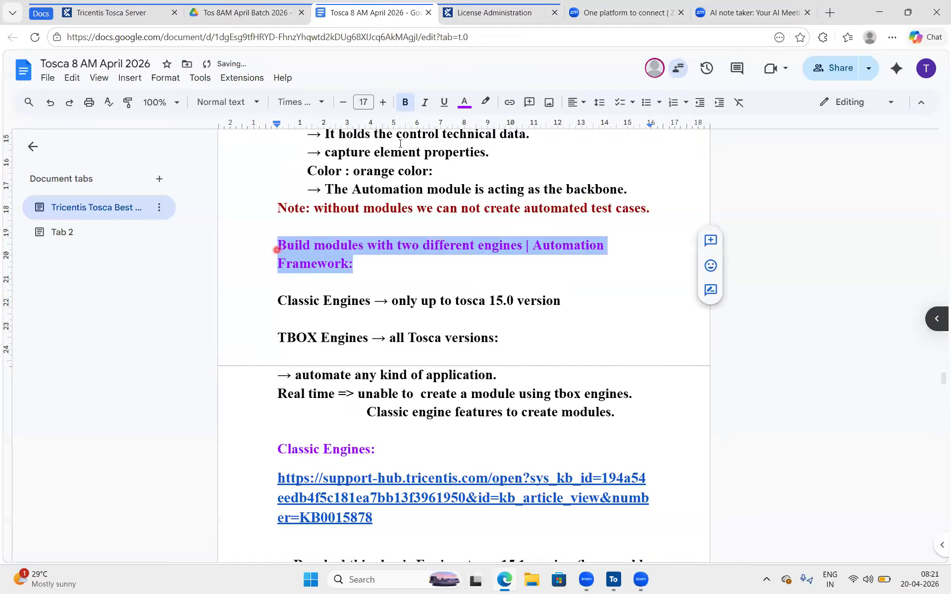
left_click(444, 102)
left_click(416, 297)
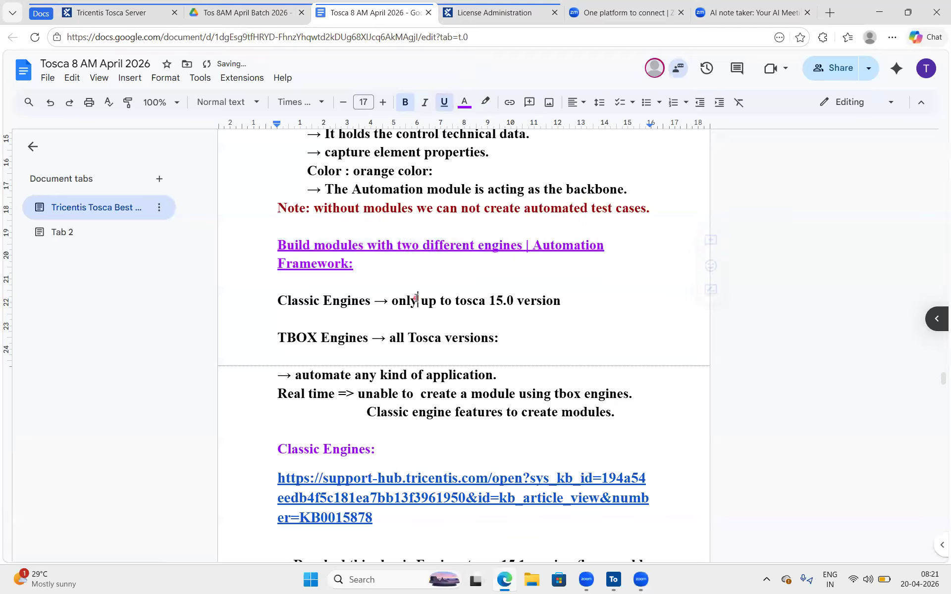
Mark the TBOX Engines line, switch to Tosca Commander and show the nopCommerce demo store. Clothing module's properties in a wider pane
left_click_drag(501, 338, 259, 343)
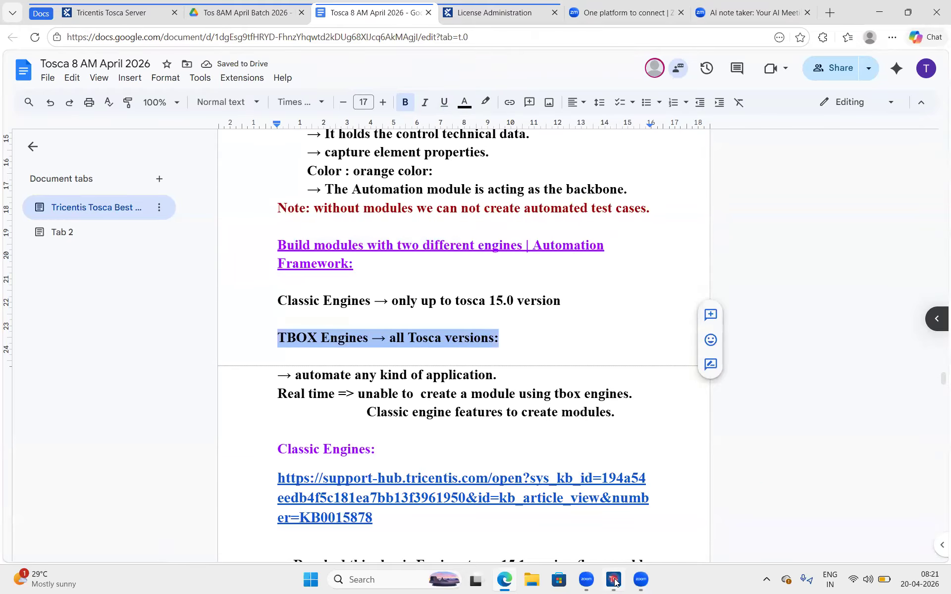
left_click(659, 494)
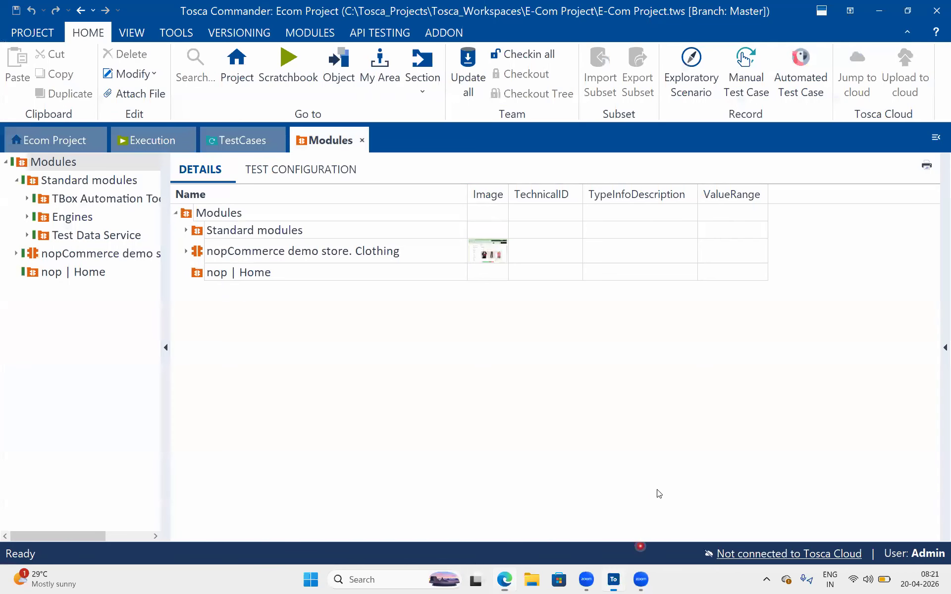
left_click(65, 257)
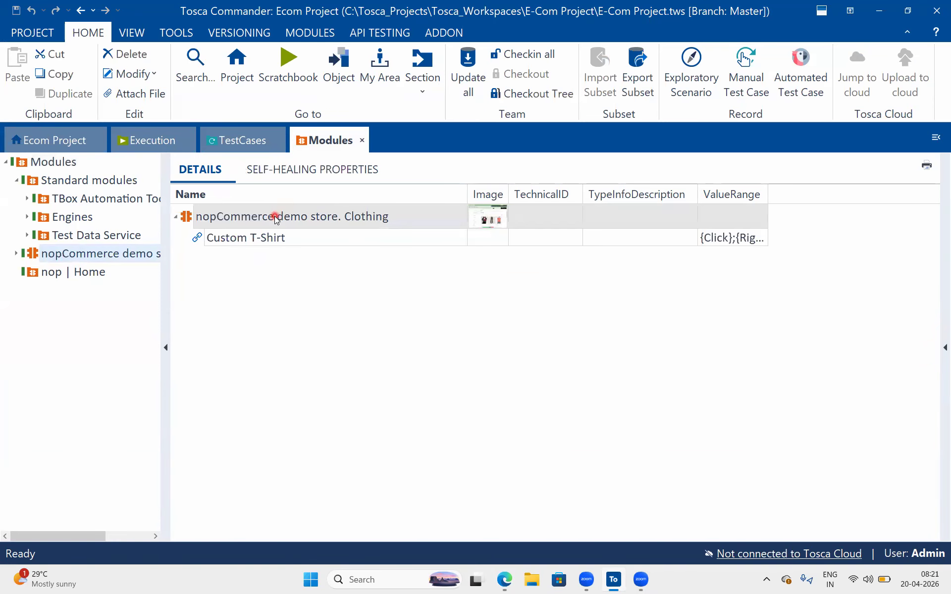
left_click(943, 348)
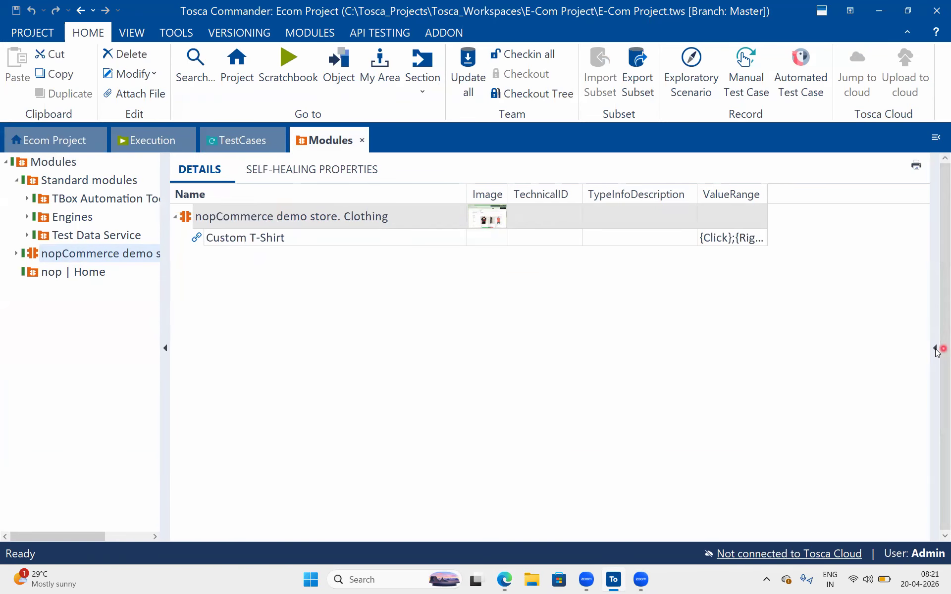
left_click(932, 350)
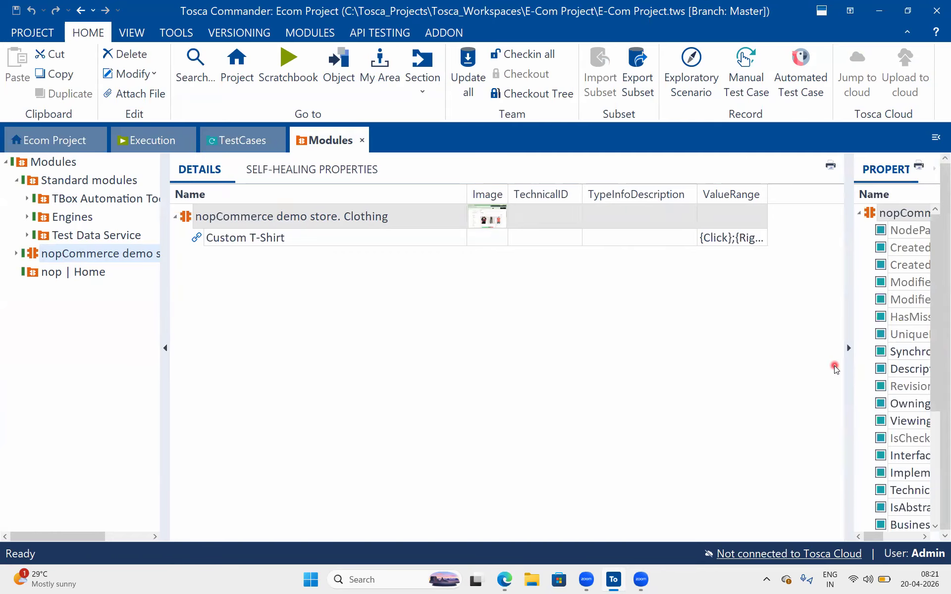
left_click_drag(848, 365, 649, 328)
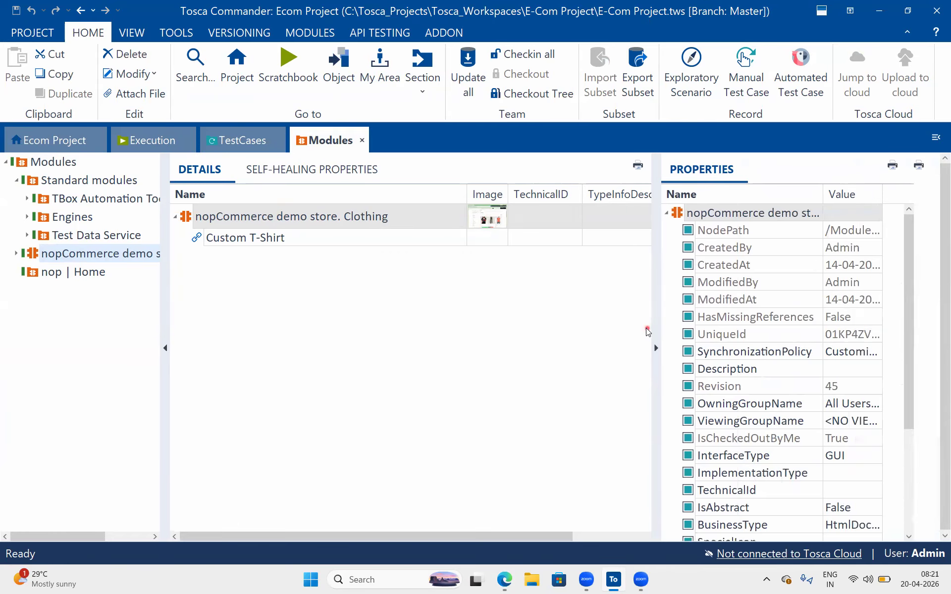
Examine the AutomationFramework and Engine properties of the nopCommerce demo store. Clothing module
scroll(807, 425, "down", 3)
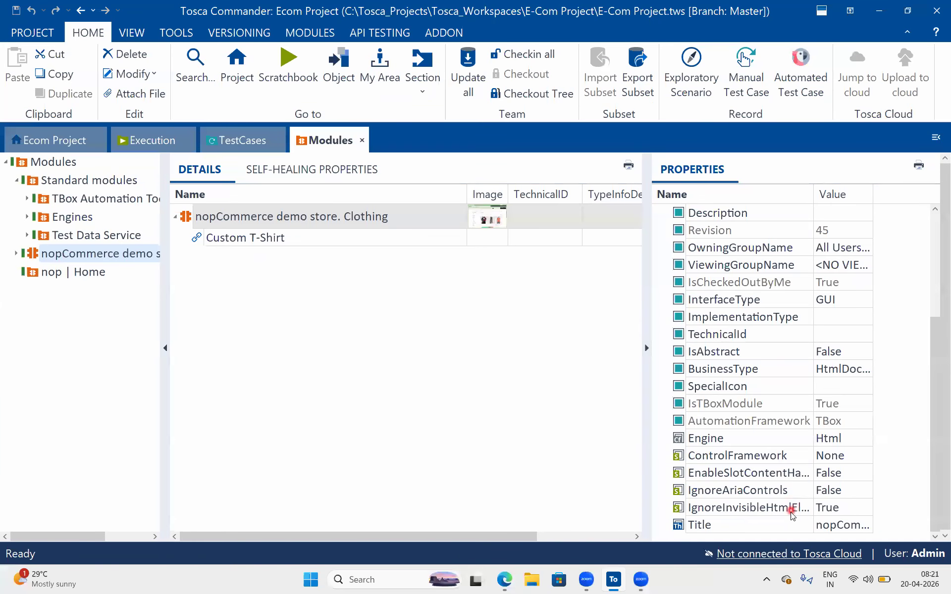
left_click(781, 426)
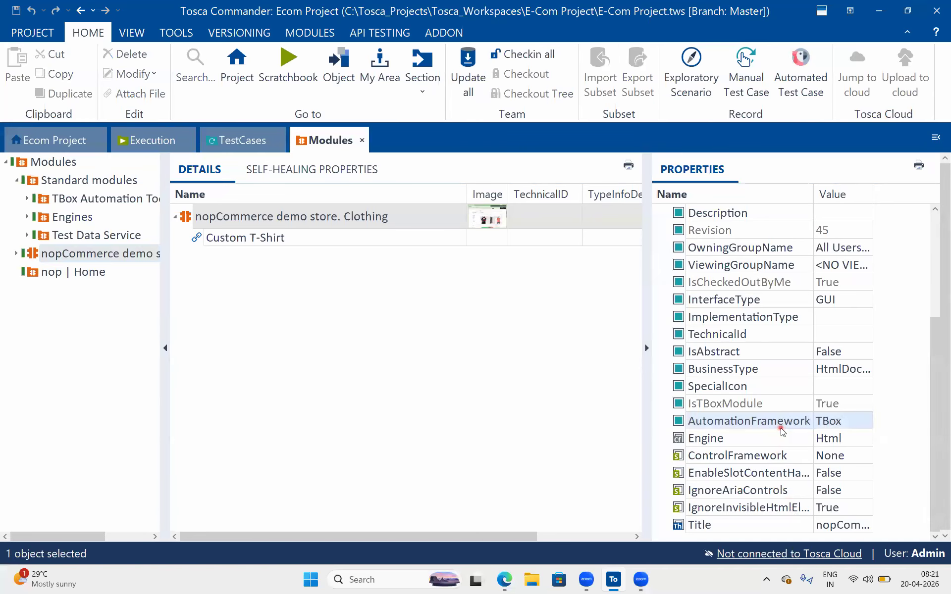
left_click(850, 426)
left_click(850, 425)
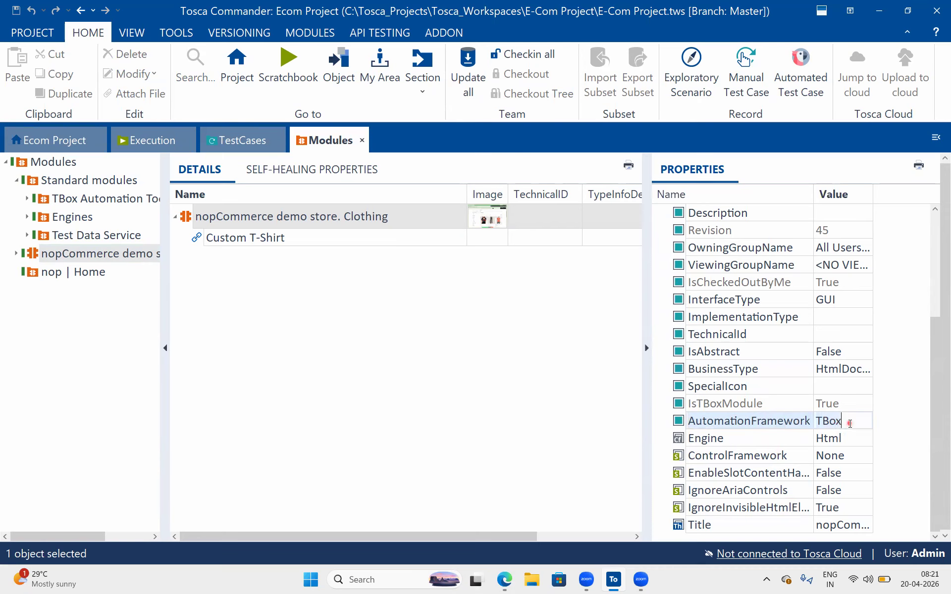
left_click(793, 424)
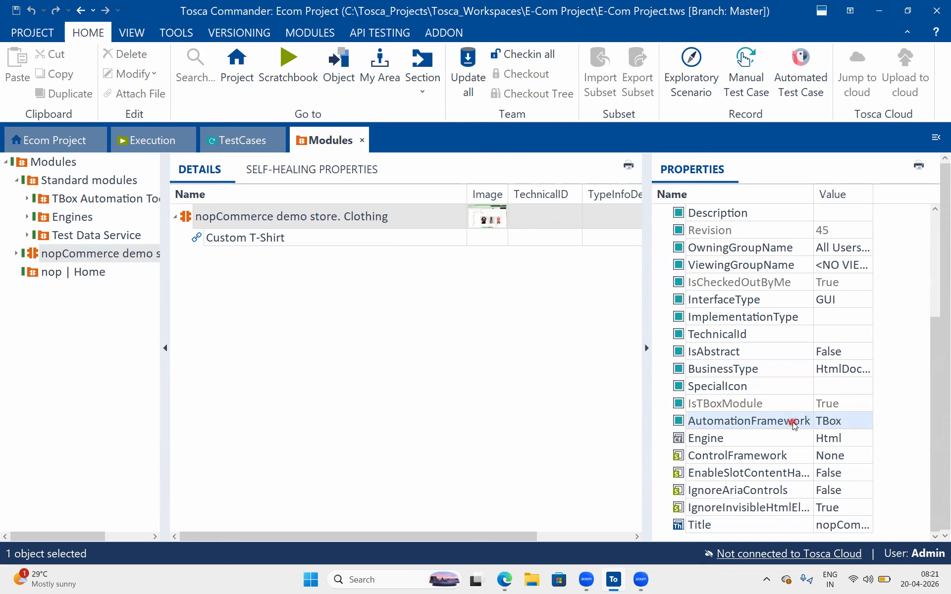
left_click(852, 420)
left_click(852, 421)
left_click_drag(852, 419, 681, 408)
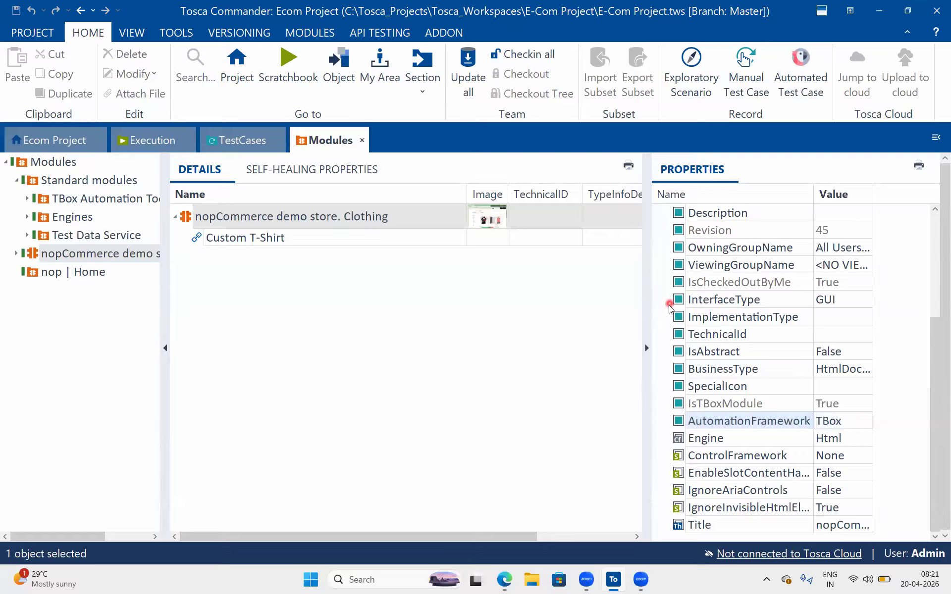
left_click(187, 218)
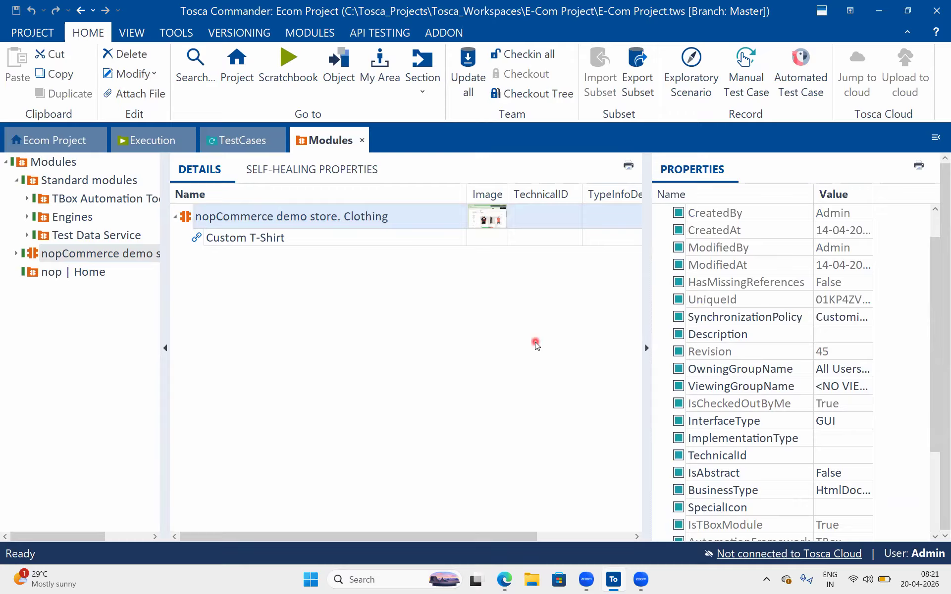
scroll(830, 475, "down", 3)
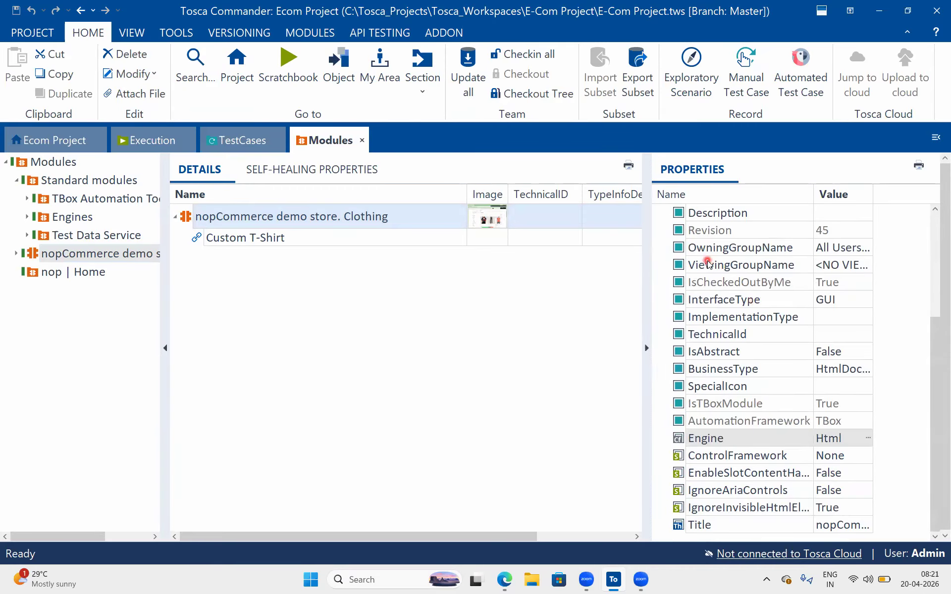
Hide the module's properties and collapse the Standard modules folder in the tree
left_click(646, 348)
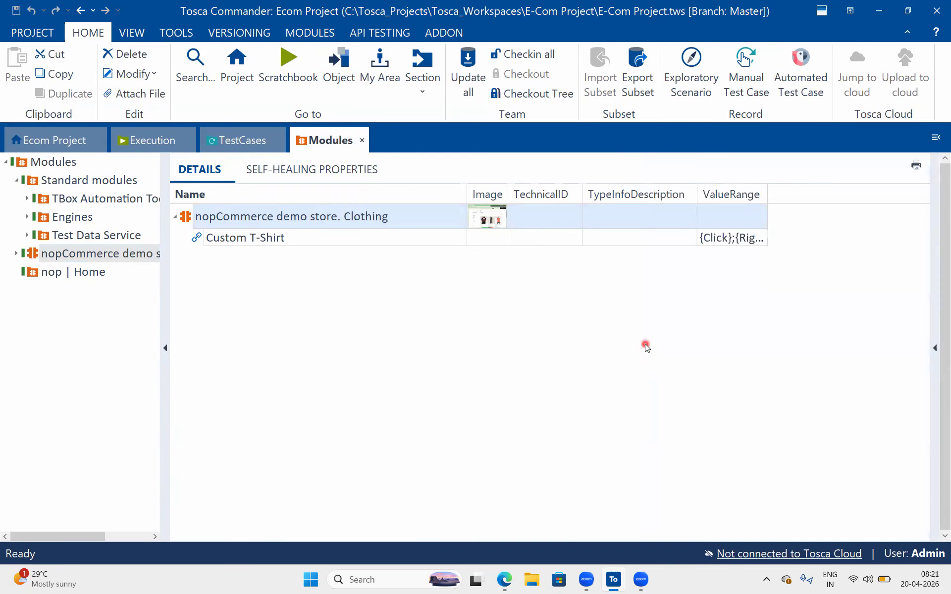
left_click(200, 230)
left_click(197, 223)
left_click(242, 288)
left_click(17, 182)
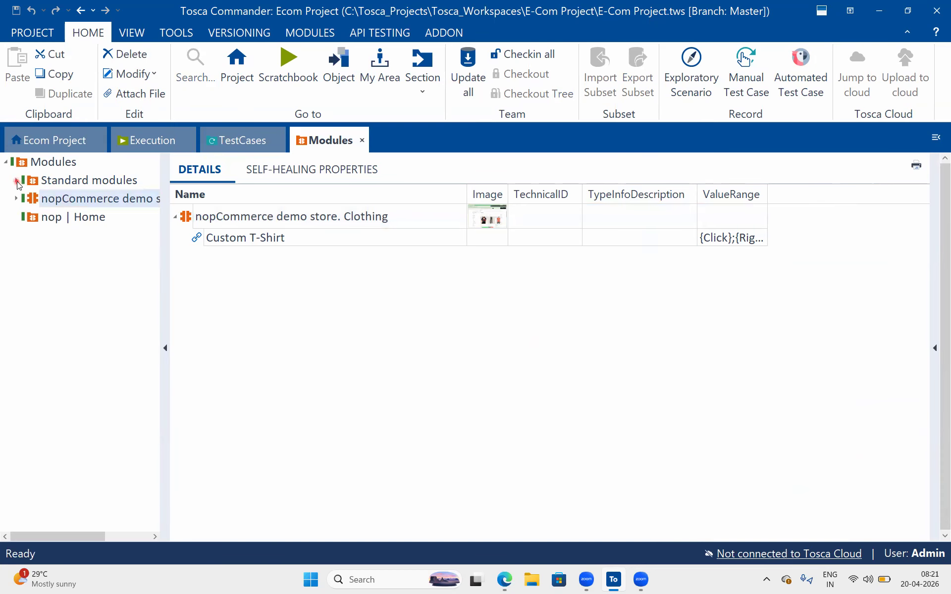
Examine the scan types offered for the nop | Home folder, then dismiss them and keep the folder's details shown
left_click(50, 164)
left_click(68, 221)
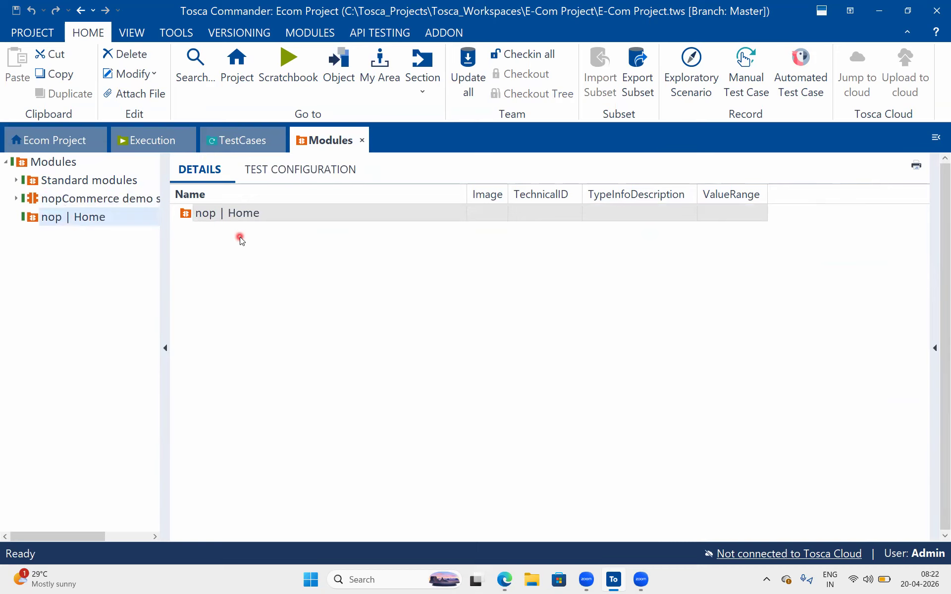
right_click(244, 210)
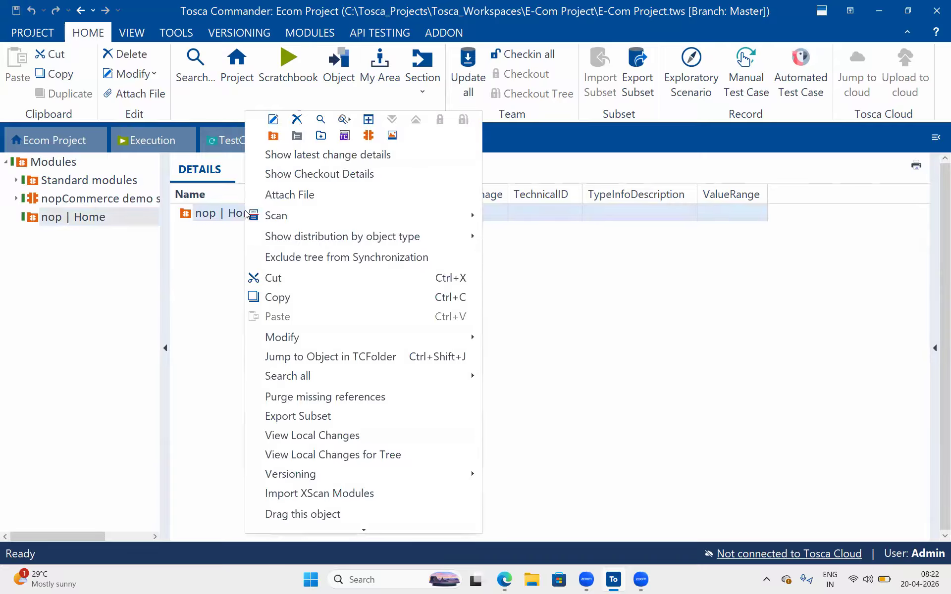
mouse_move(335, 224)
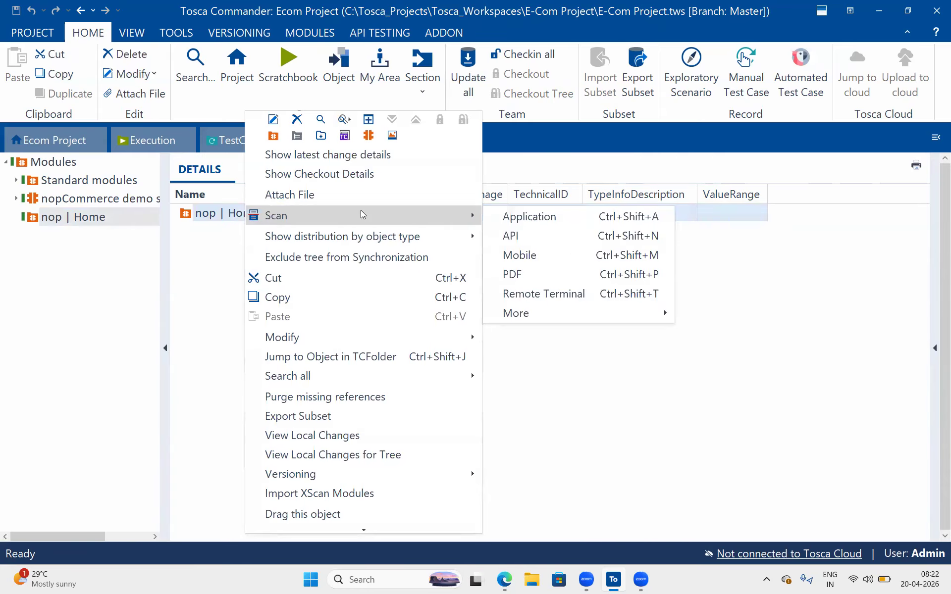
left_click(794, 306)
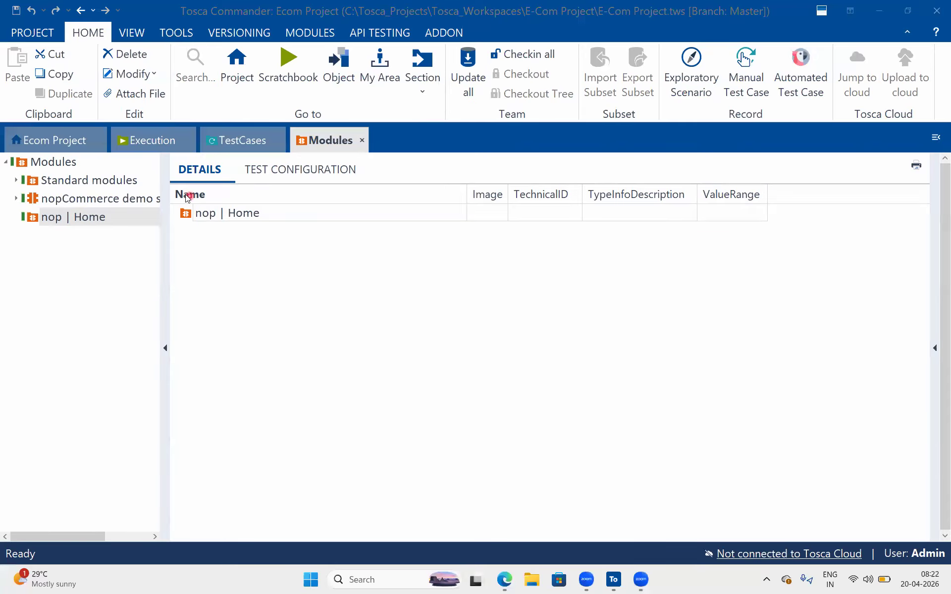
left_click(189, 220)
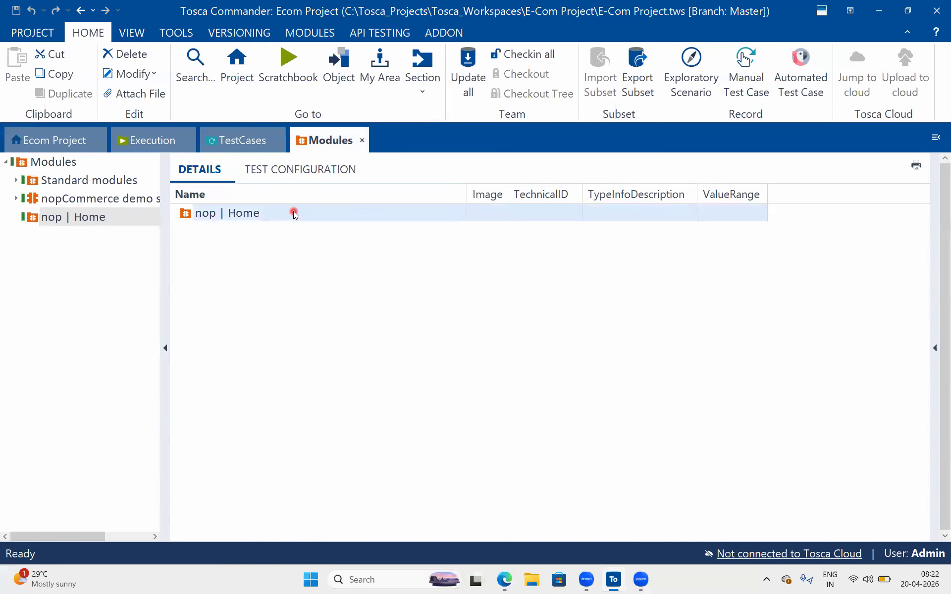
left_click(325, 269)
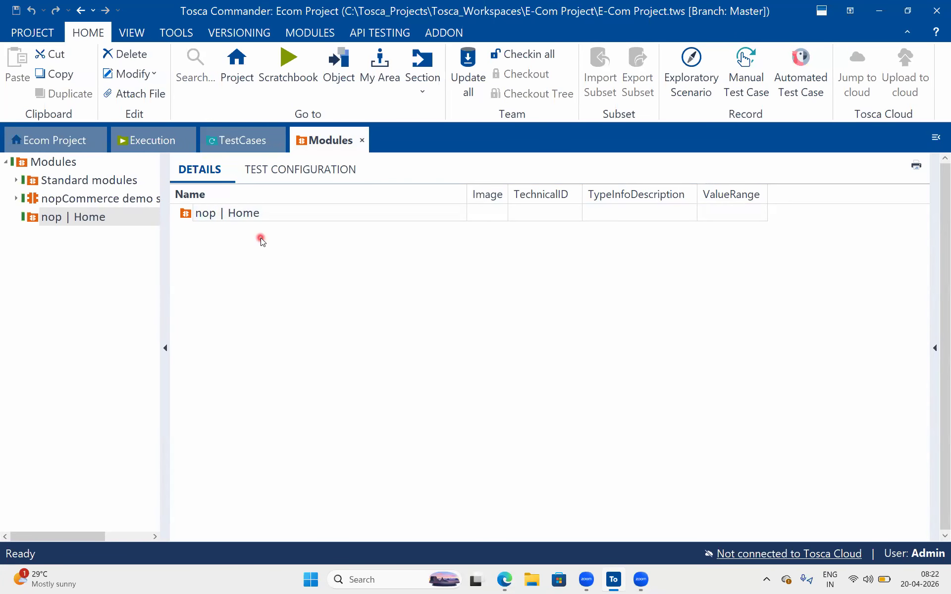
Capture the nopCommerce demo store module and nop | Home folder from the tree, and switch to the end of the class notes in Google Docs
left_click_drag(10, 187, 148, 242)
left_click(505, 579)
scroll(435, 371, "down", 15)
scroll(435, 370, "down", 20)
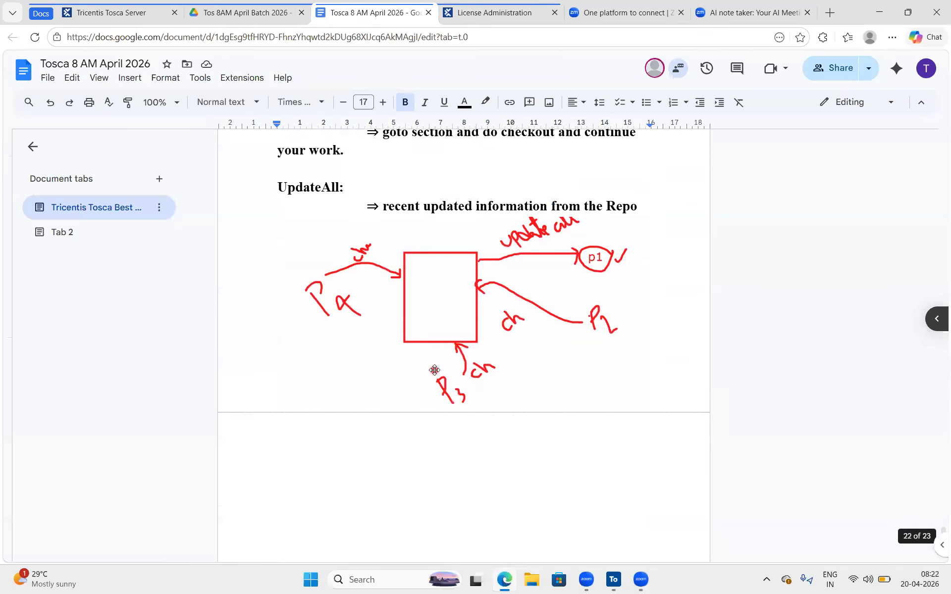
scroll(434, 370, "down", 1)
left_click(514, 325)
left_click(672, 345)
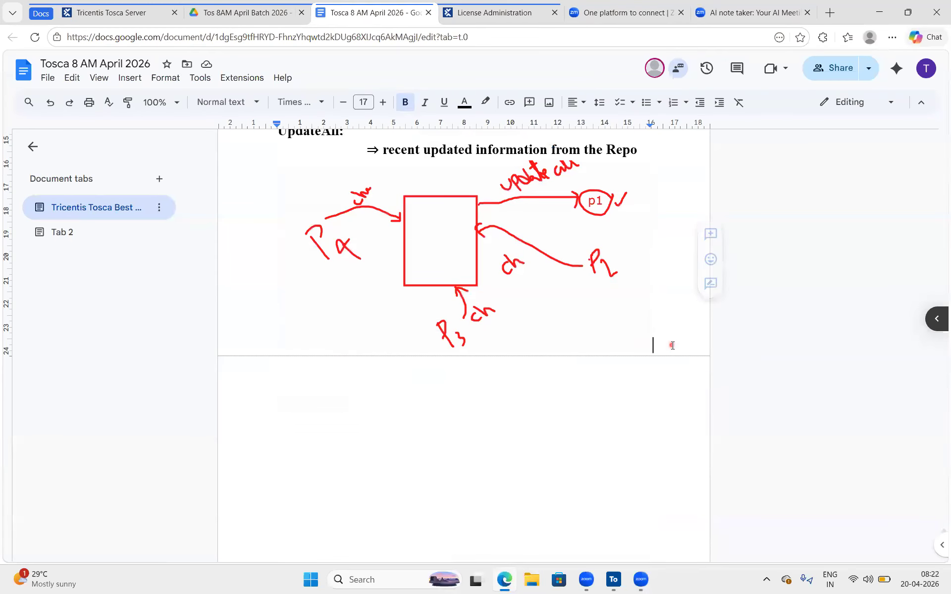
Add the heading "Module scanning:" on a new line after the UpdateAll drawing
key("Return")
type("Module and Mod")
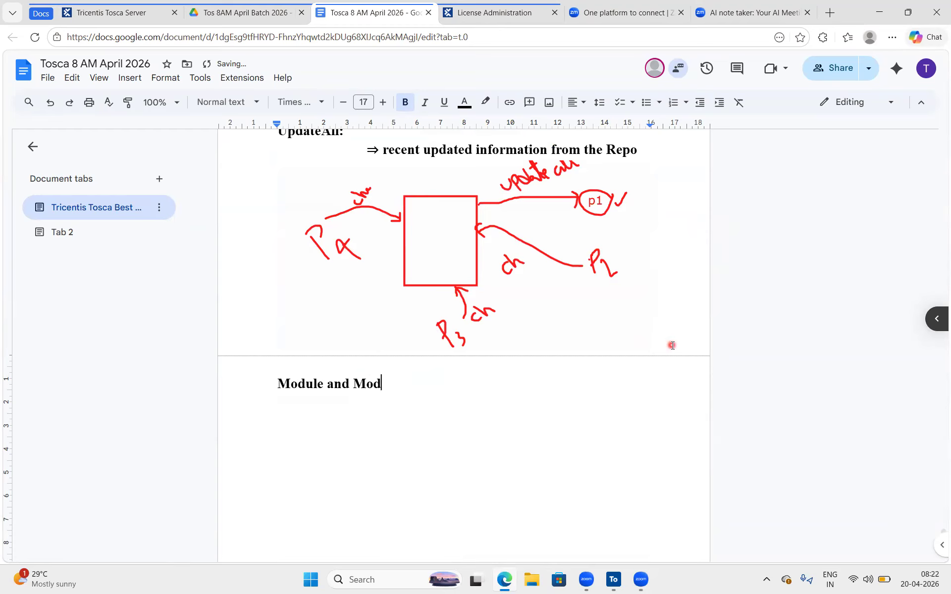
key("BackSpace")
key("BackSpace")
key("BackSpace")
type("scanning:")
key("Return")
Paste the captured tree image below the "Module scanning:" heading and enlarge it to roughly twice its width
key("ctrl+v")
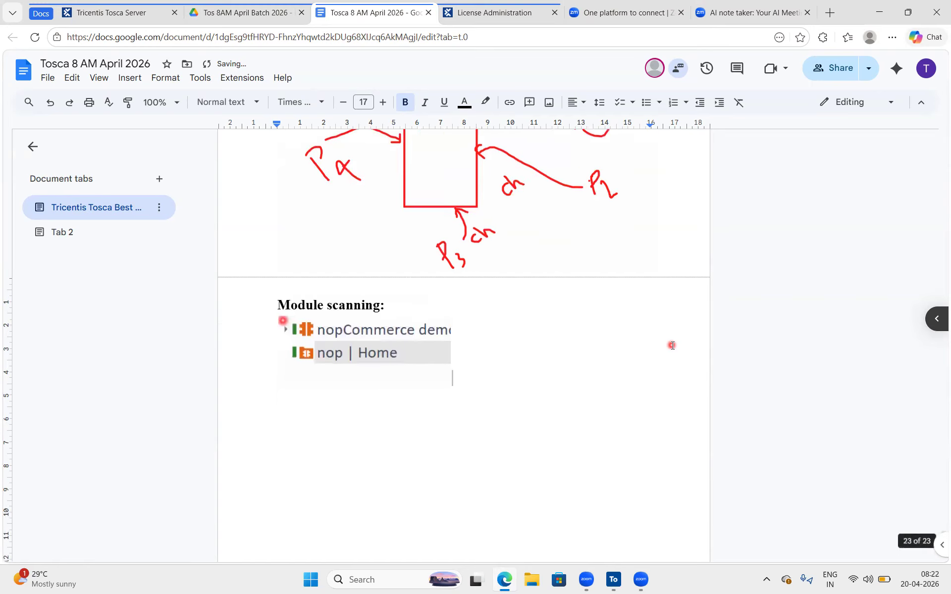
scroll(674, 342, "down", 2)
left_click(375, 349)
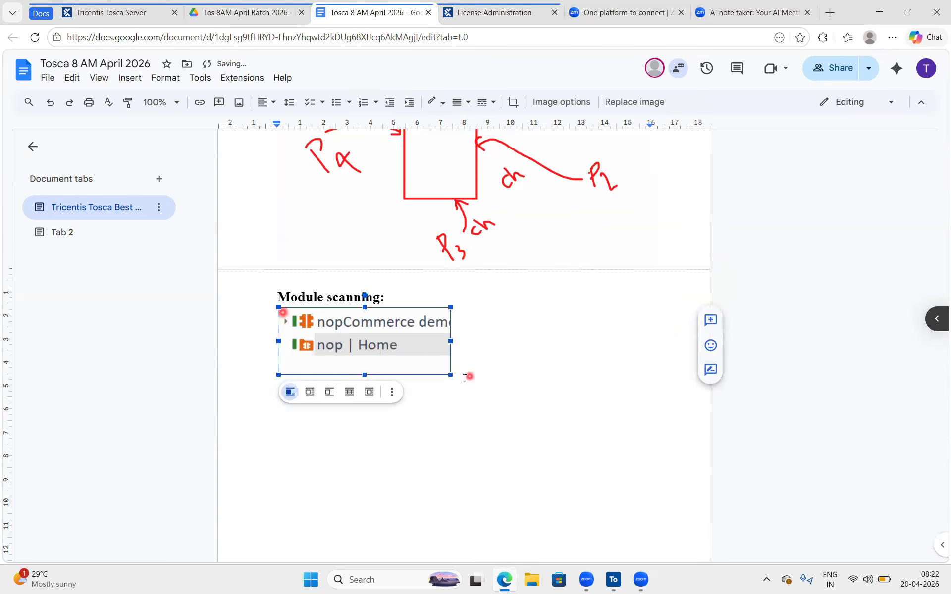
left_click_drag(449, 376, 585, 431)
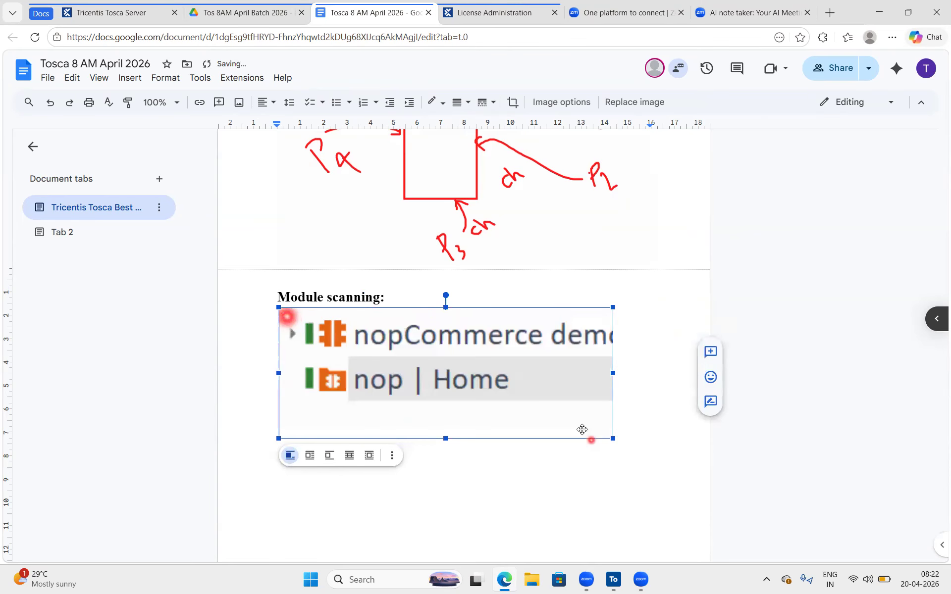
left_click(406, 306)
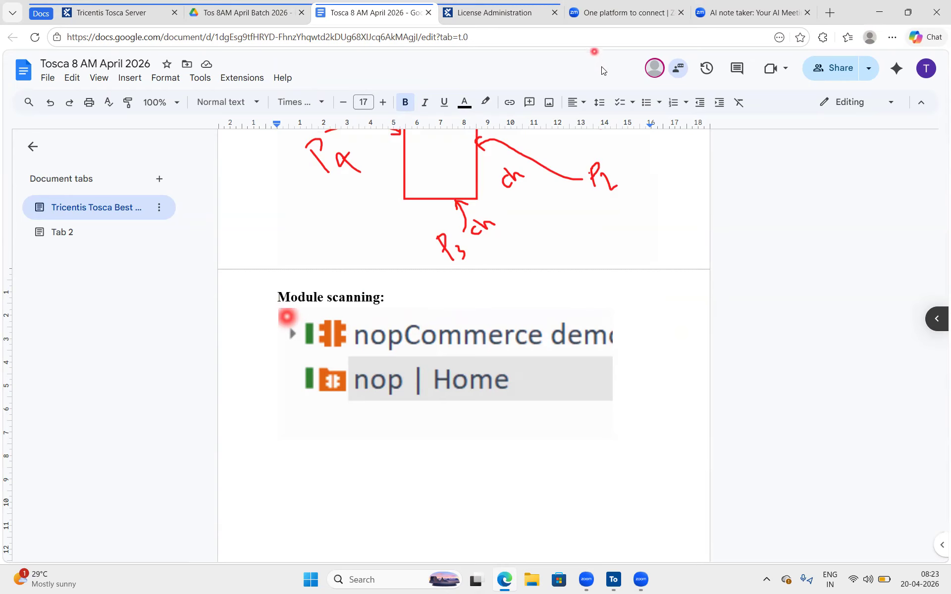
Annotate the tree image in red, labelling the nopCommerce entry "Module" and the nop | Home entry "Module folder"
left_click(616, 336)
type("Module")
left_click(557, 390)
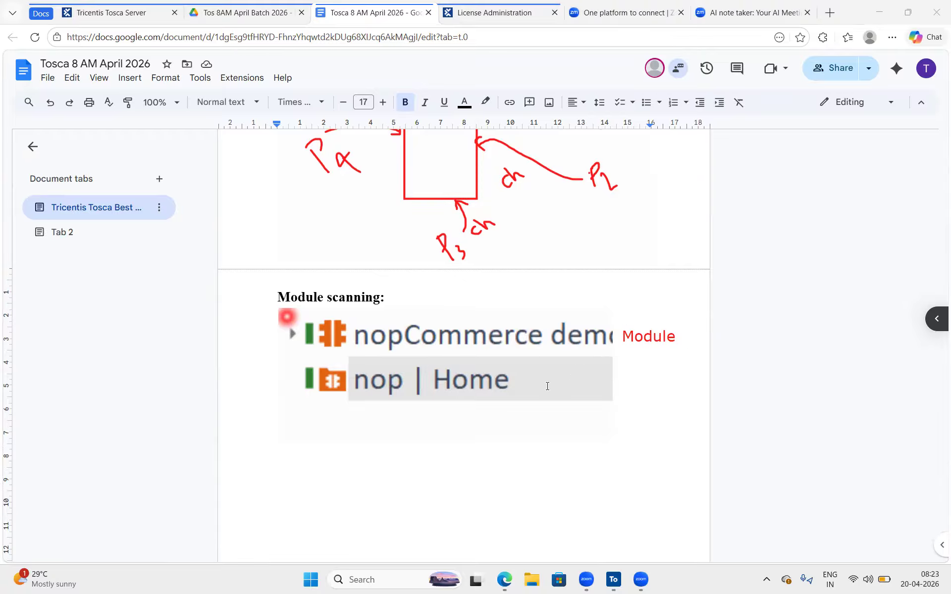
left_click(527, 382)
type("Module folder")
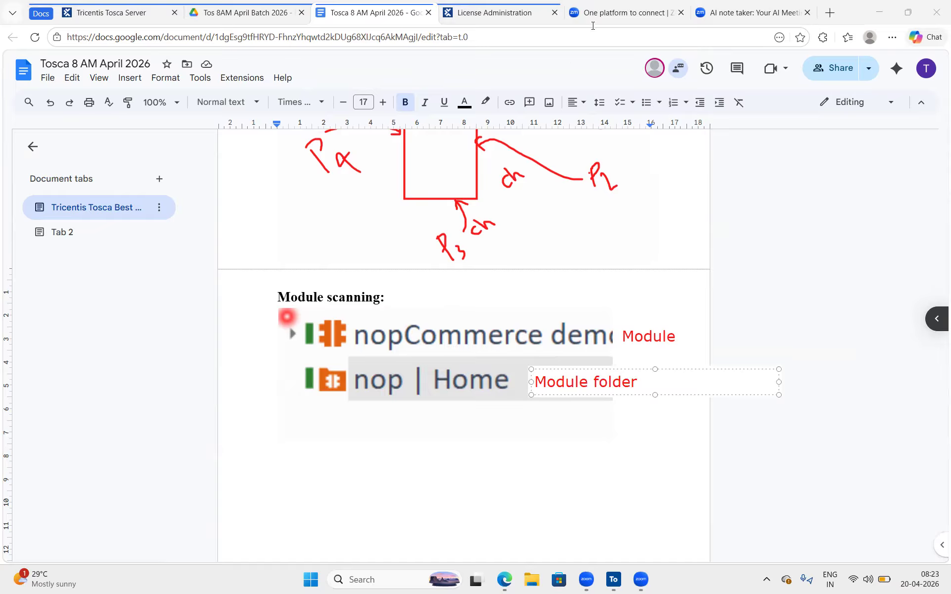
left_click(623, 119)
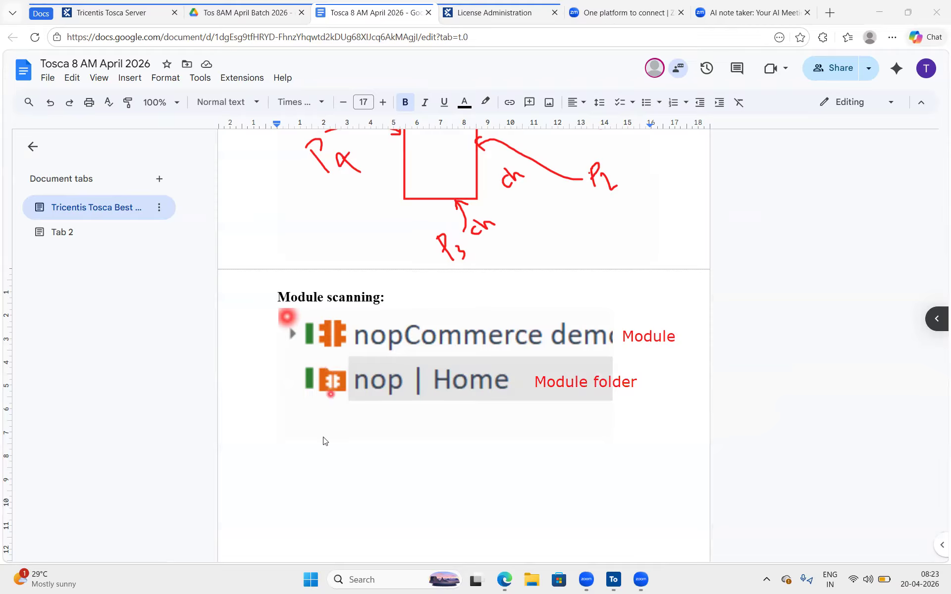
mouse_move(352, 381)
left_mouse_down()
mouse_move(347, 371)
mouse_move(319, 372)
mouse_move(357, 389)
left_mouse_up()
mouse_move(355, 360)
left_mouse_down()
mouse_move(331, 363)
mouse_move(317, 394)
mouse_move(360, 381)
mouse_move(357, 360)
mouse_move(325, 382)
mouse_move(338, 389)
left_mouse_up()
mouse_move(351, 346)
left_mouse_down()
mouse_move(327, 356)
mouse_move(311, 318)
mouse_move(346, 304)
mouse_move(358, 343)
mouse_move(411, 285)
left_mouse_up()
mouse_move(350, 396)
left_mouse_down()
mouse_move(314, 400)
mouse_move(312, 369)
mouse_move(354, 369)
mouse_move(351, 396)
mouse_move(366, 383)
left_mouse_up()
Capture the labelled tree image from the screen and paste it into the notes below the unlabelled image
key("super+shift+s")
left_click_drag(304, 311, 729, 425)
left_click(783, 100)
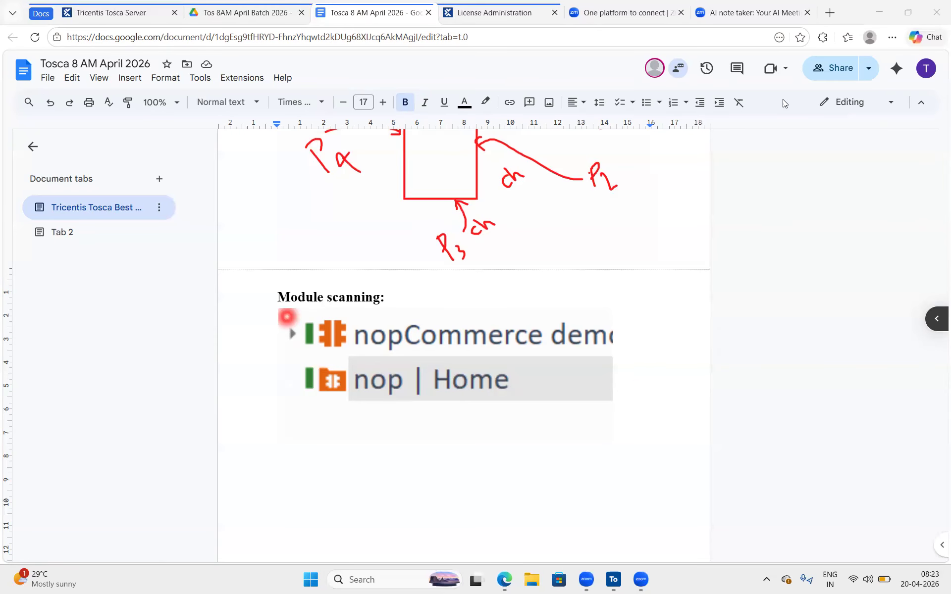
left_click(651, 388)
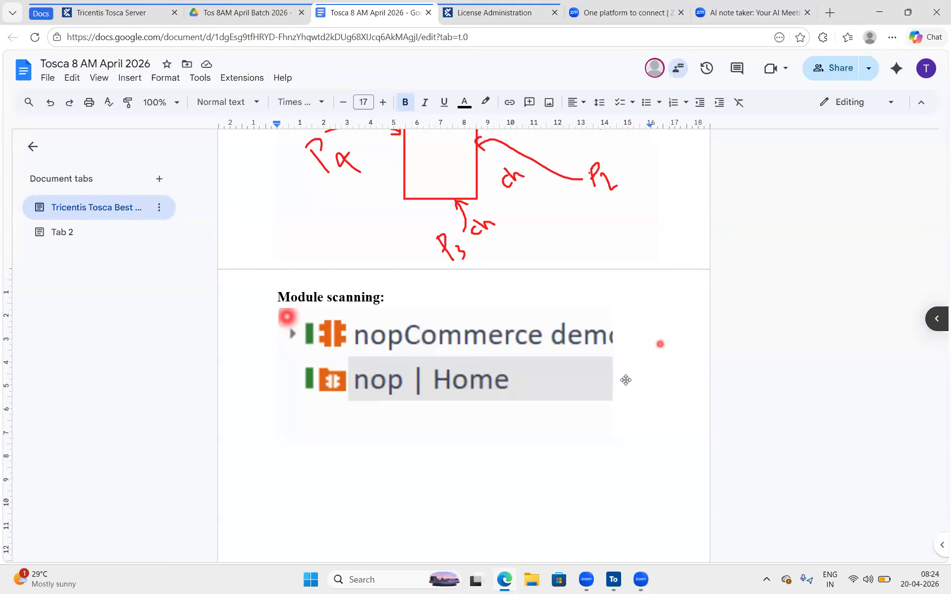
left_click(327, 450)
scroll(327, 450, "down", 1)
key("ctrl+v")
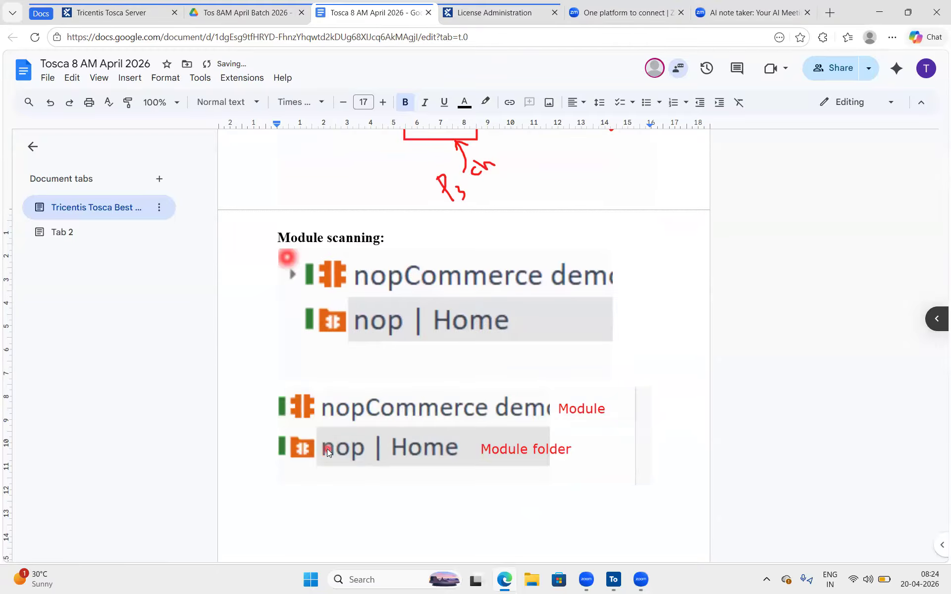
Below the labelled image, add the heading "Scan:" with an indented line reading "Module Folder → Root / sub"
scroll(327, 449, "down", 1)
left_click(333, 457)
key("Return")
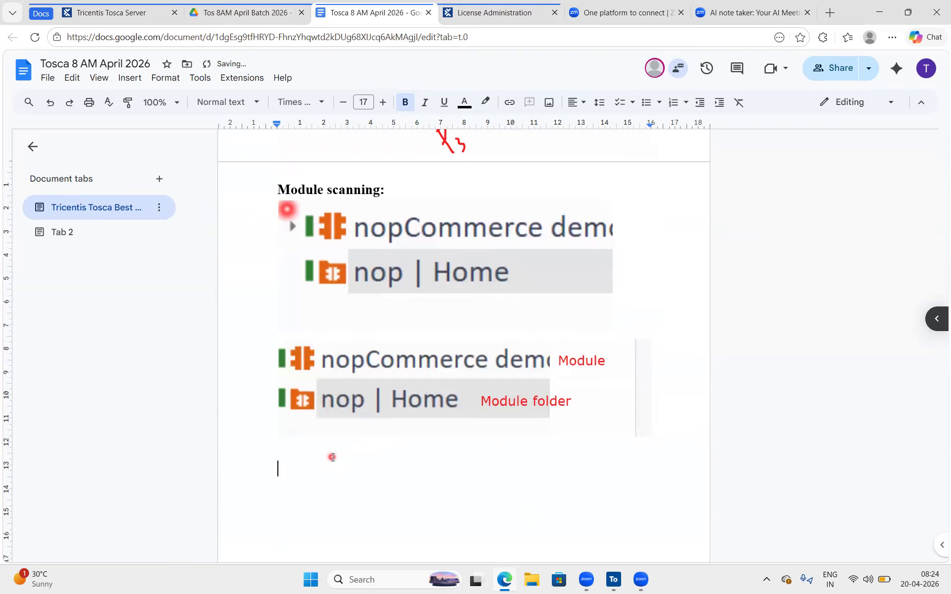
type("Scan:")
key("Return")
key("Tab")
type("Module Folder")
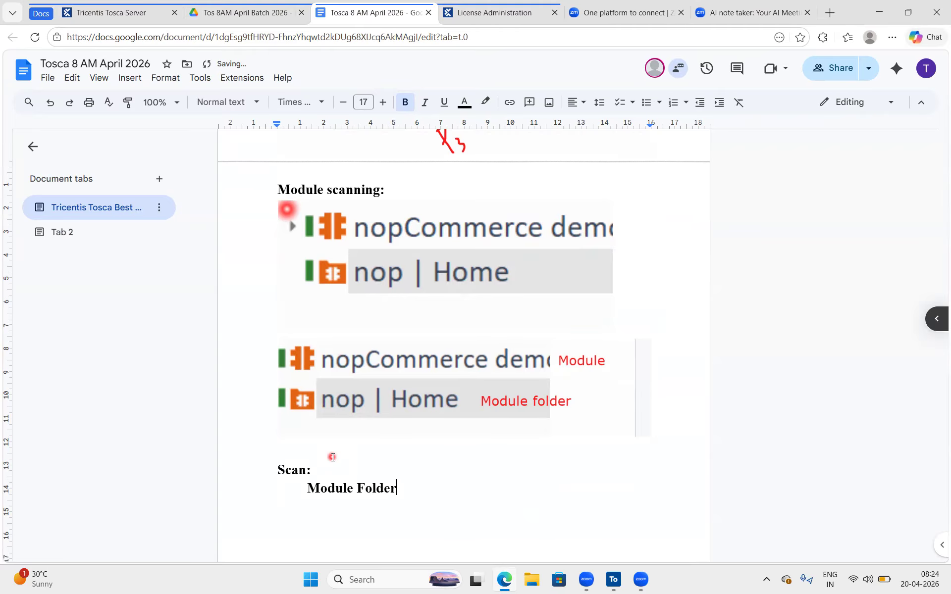
scroll(332, 458, "down", 5)
type("-> Roo")
type("t ")
type("/ sub")
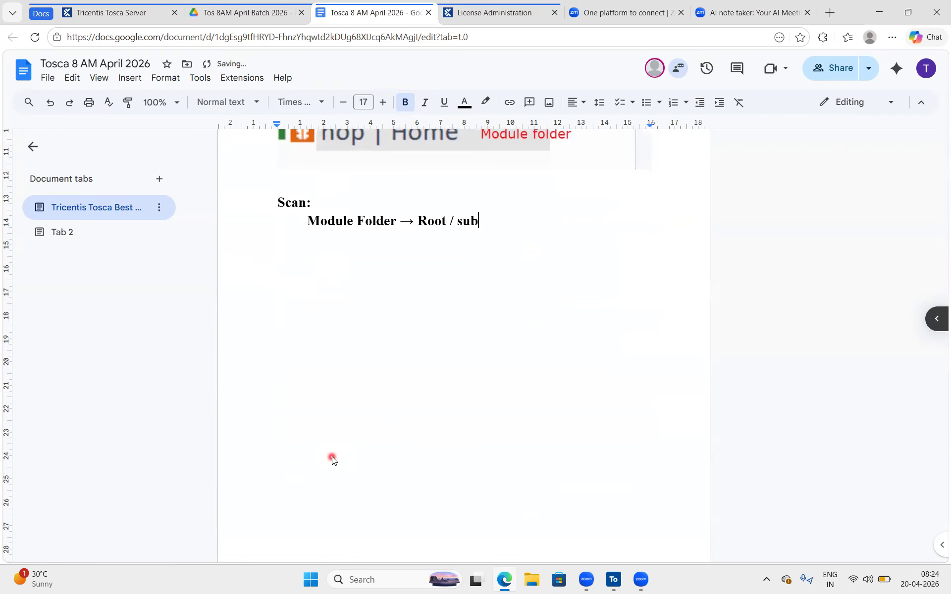
Extend the Module Folder line with "→ right click → scan"
left_click_drag(506, 215, 411, 224)
left_click(490, 210)
left_click(491, 223)
key("Return")
key("BackSpace")
type("-> right ")
type("click -")
type("> ")
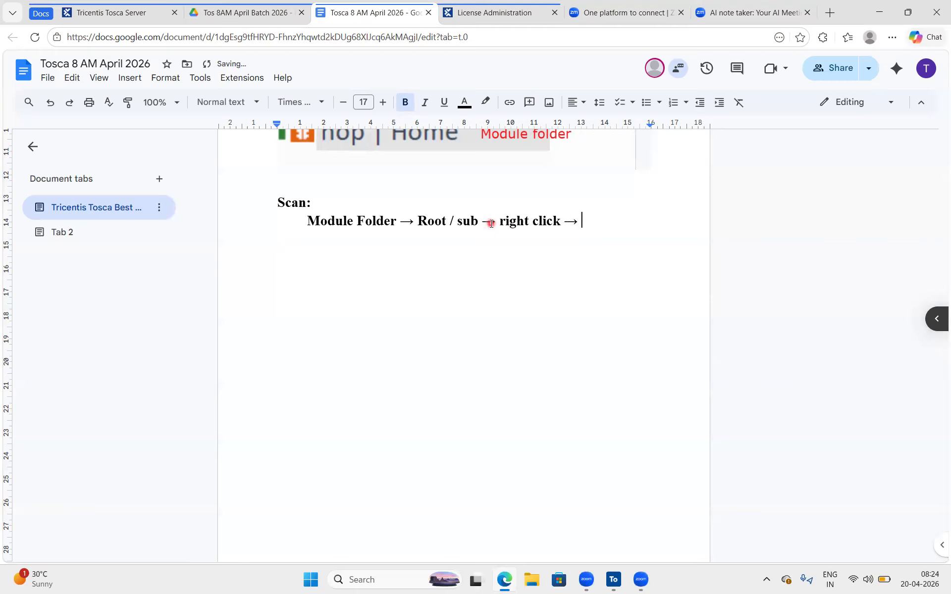
type("scan")
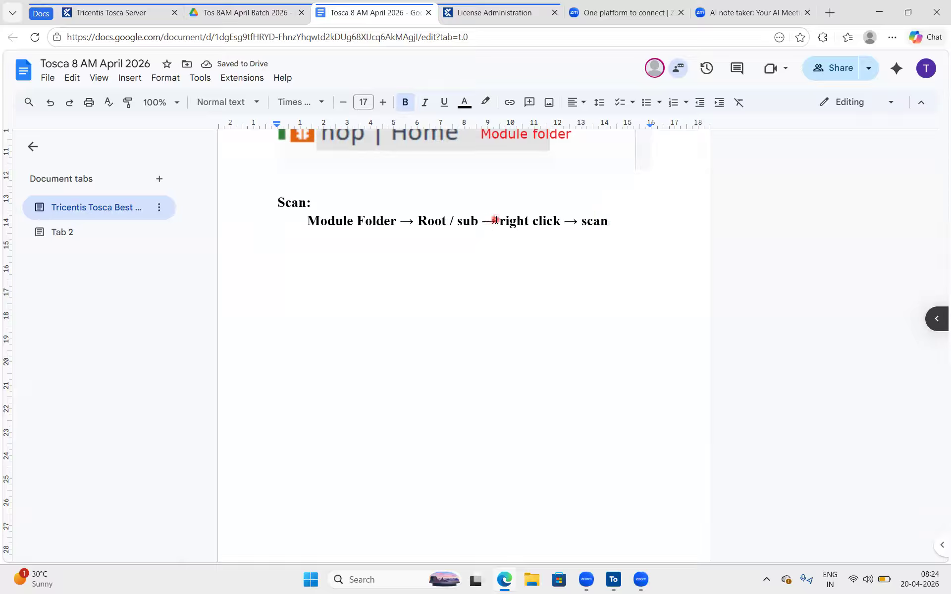
Insert an indented line directly under "Scan:" reading "Select folder and do check or checkout tree"
left_click(340, 211)
key("Return")
key("Tab")
type("seke")
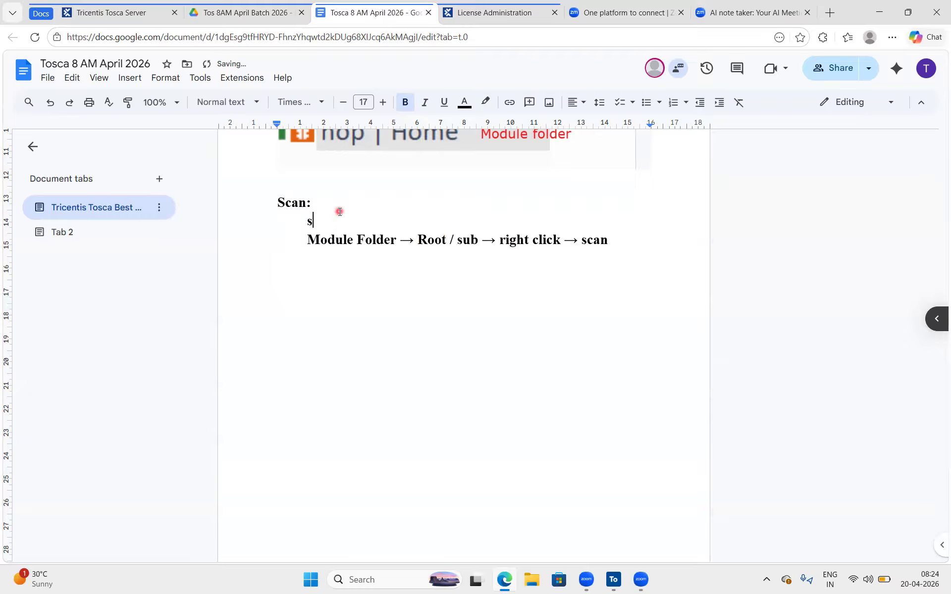
key("BackSpace")
key("BackSpace")
type("lect folder and do check")
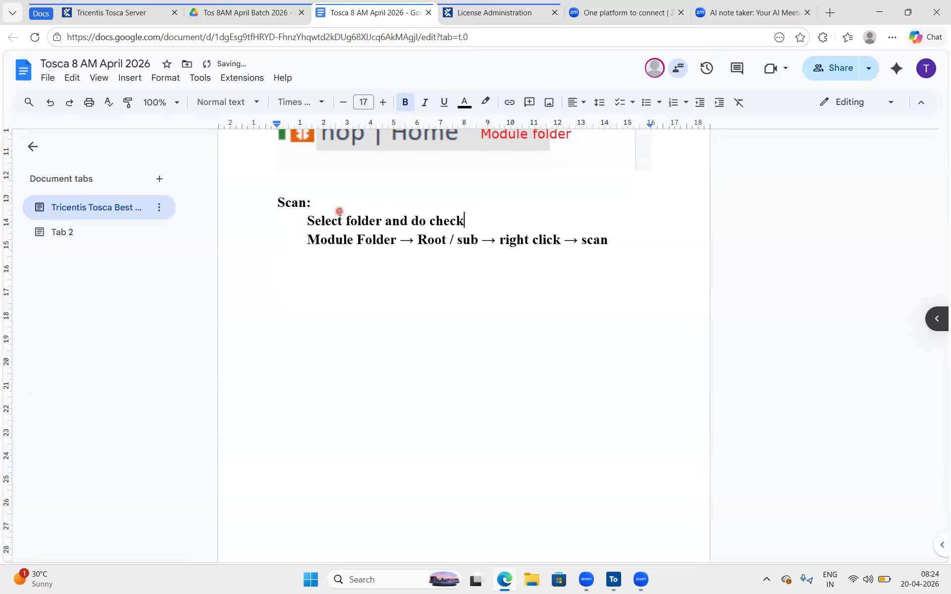
type(" or checkout tree")
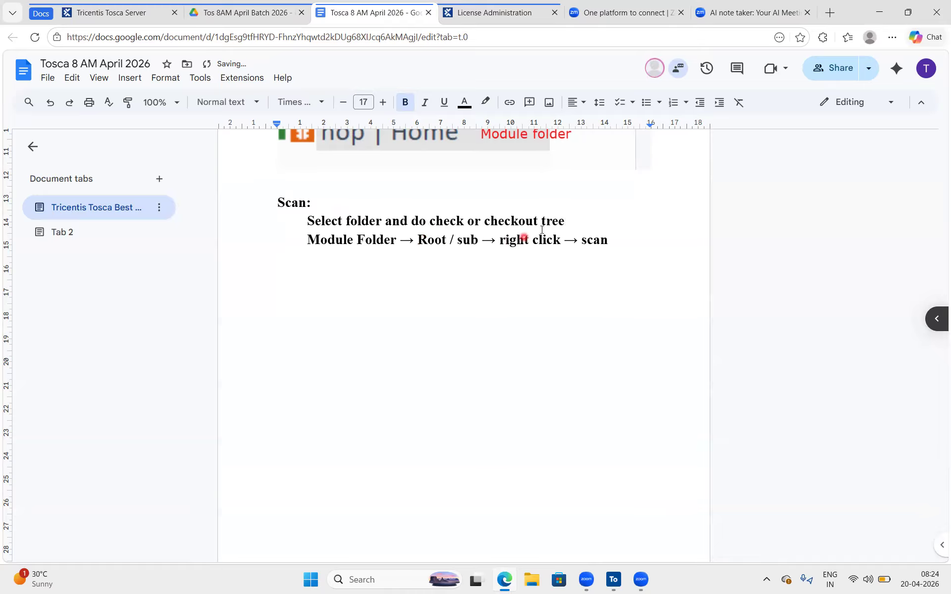
Correct "check" to "checkout" in the Select folder line and highlight "→ scan" in the line below it
left_click_drag(615, 241, 531, 248)
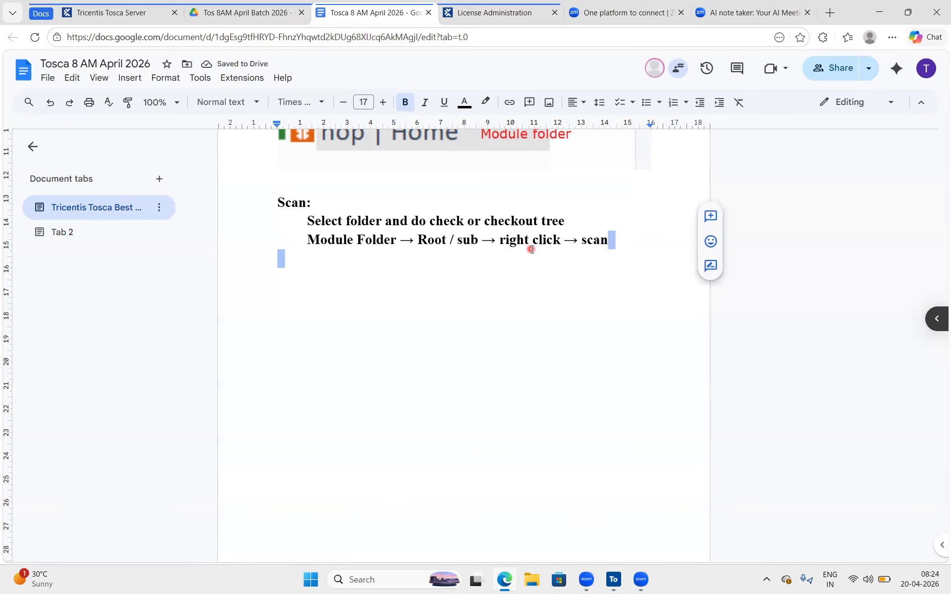
left_click(437, 222)
left_click(464, 222)
type("inut")
left_click(598, 209)
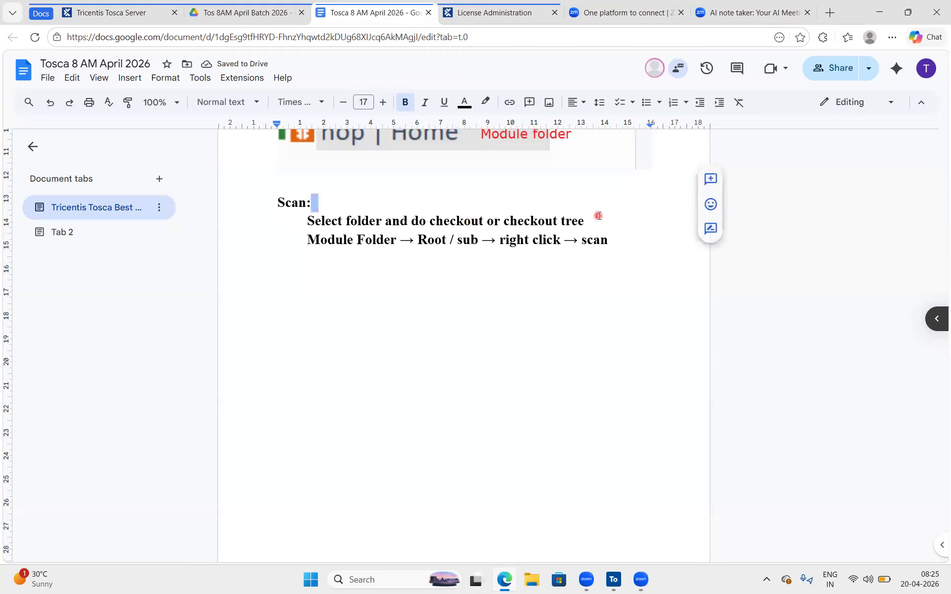
left_click(599, 216)
left_click_drag(614, 250, 561, 235)
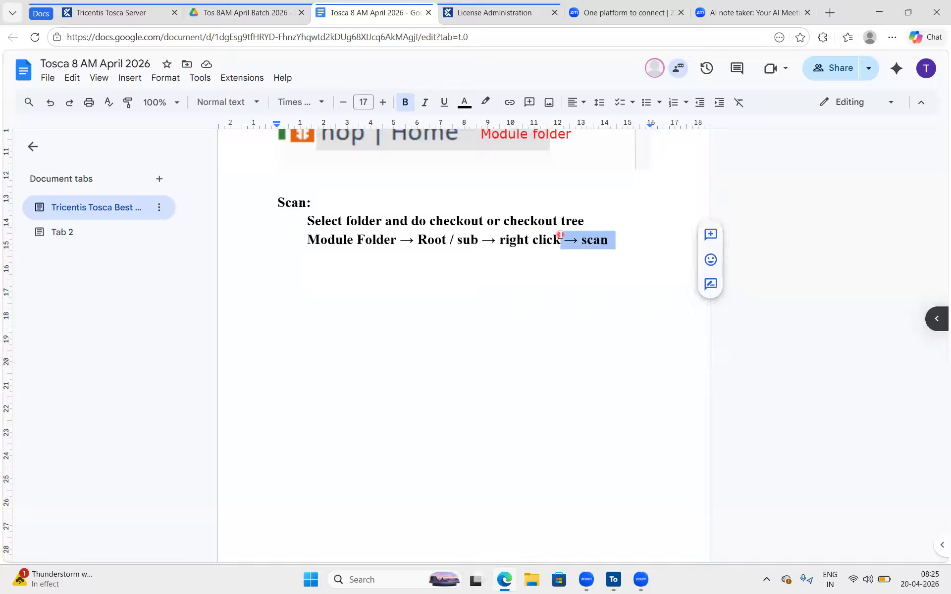
Switch to Tosca Commander, check in all changes and review the commands offered for the nop | Home folder
left_click(614, 579)
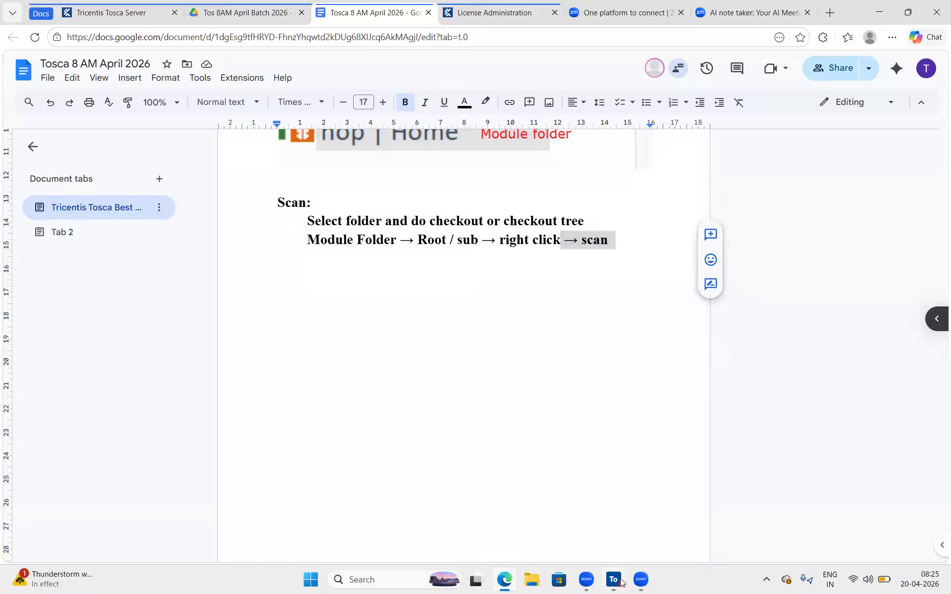
left_click(502, 54)
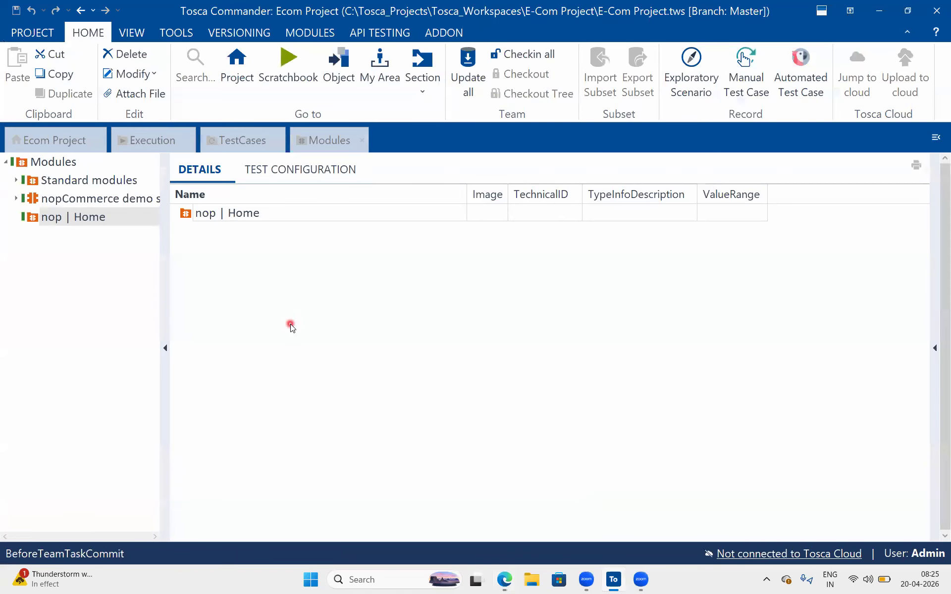
left_click(53, 221)
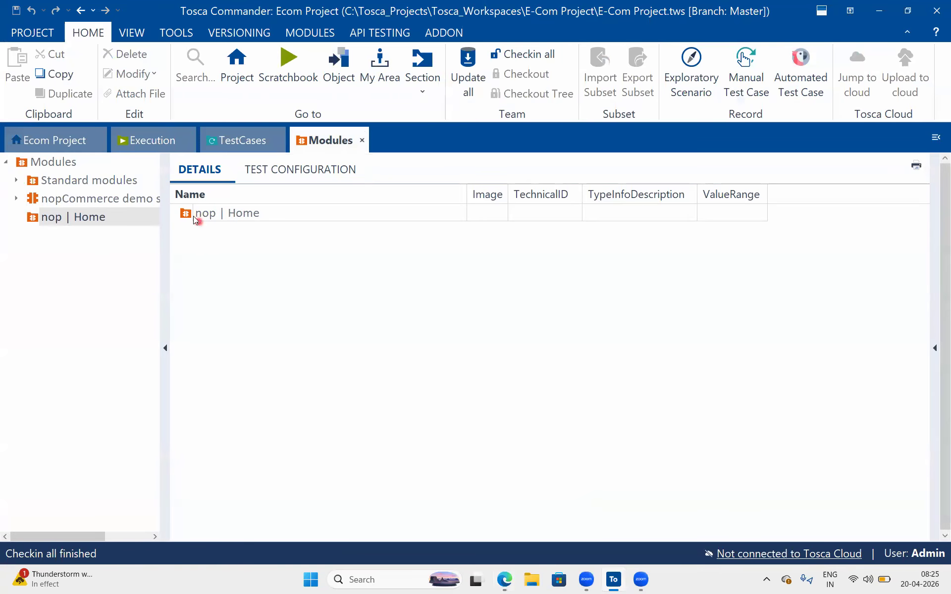
right_click(35, 217)
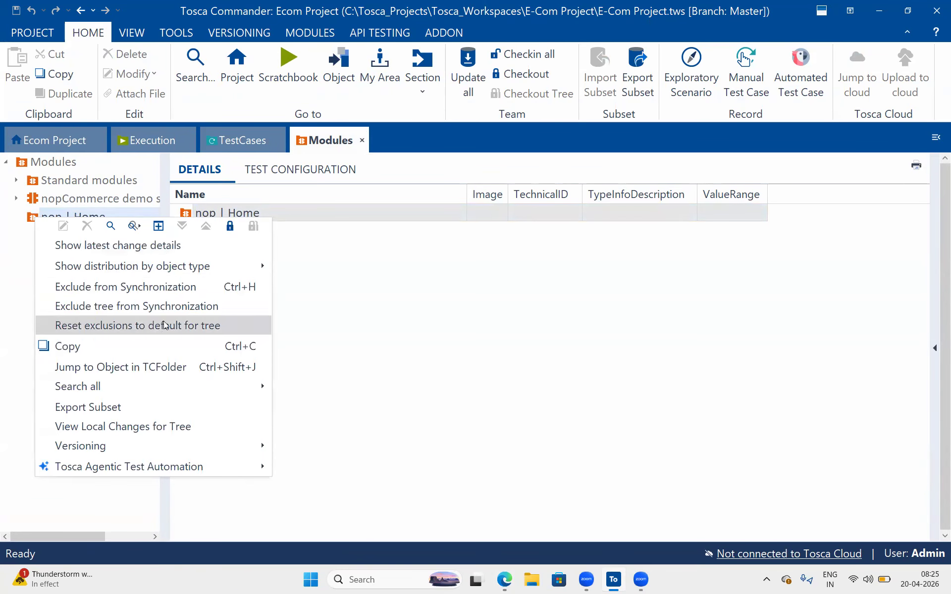
mouse_move(175, 275)
left_click(377, 309)
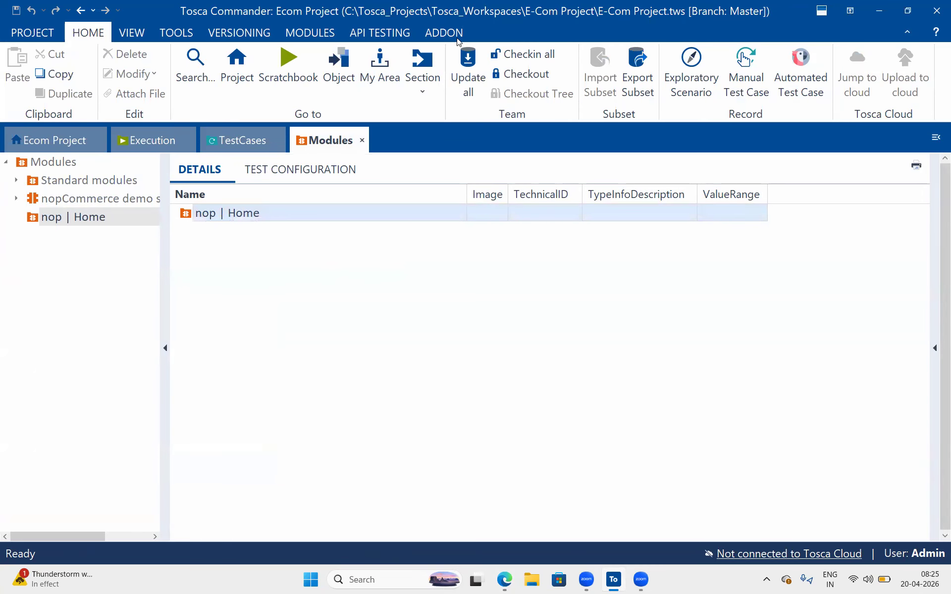
Examine which module commands, including Scan, are offered for the nop | Home folder
left_click(298, 34)
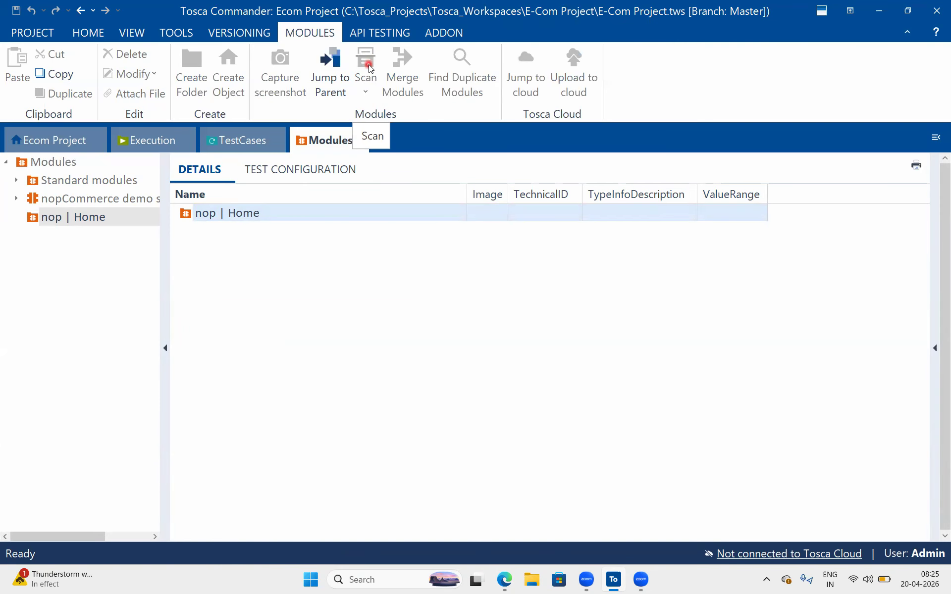
right_click(192, 215)
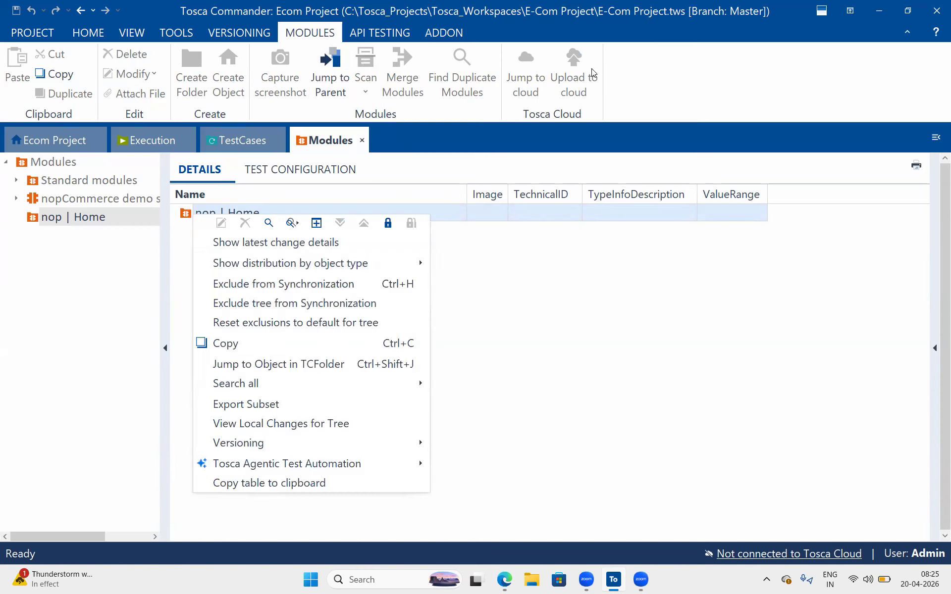
left_click(312, 31)
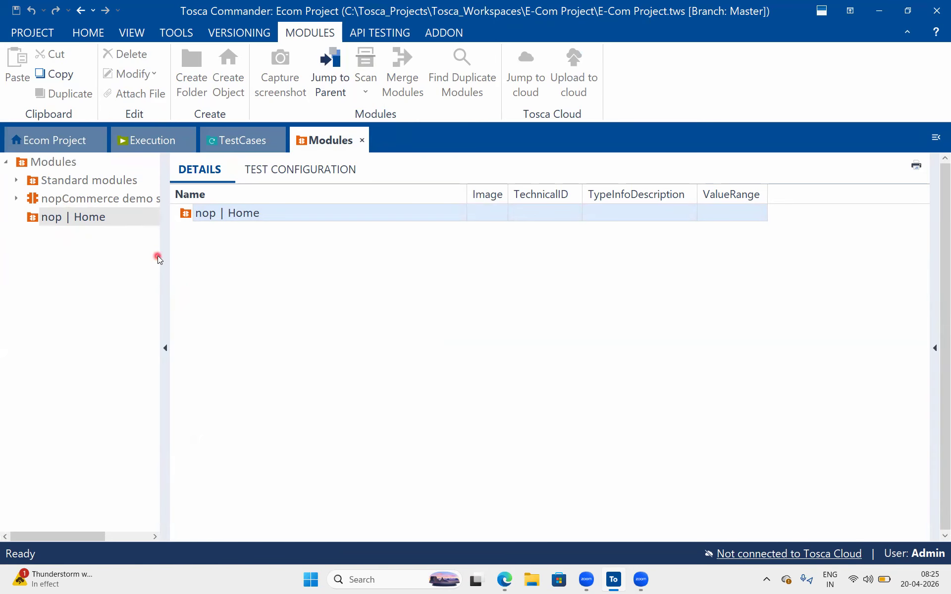
left_click(195, 214)
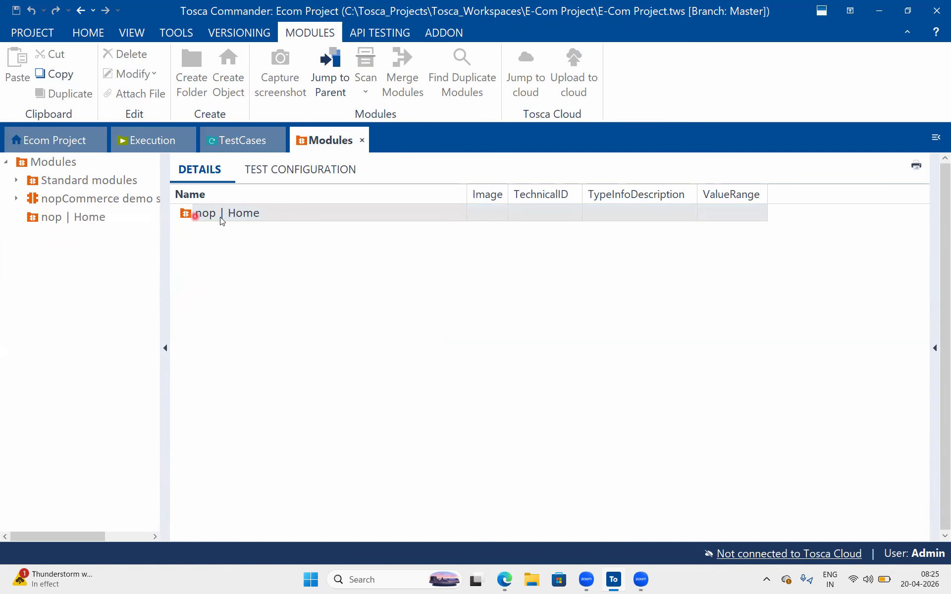
left_click(231, 214)
left_click_drag(301, 213, 189, 213)
left_click(206, 264)
left_click(270, 218)
Check out the nop | Home folder in the module tree
left_click(96, 218)
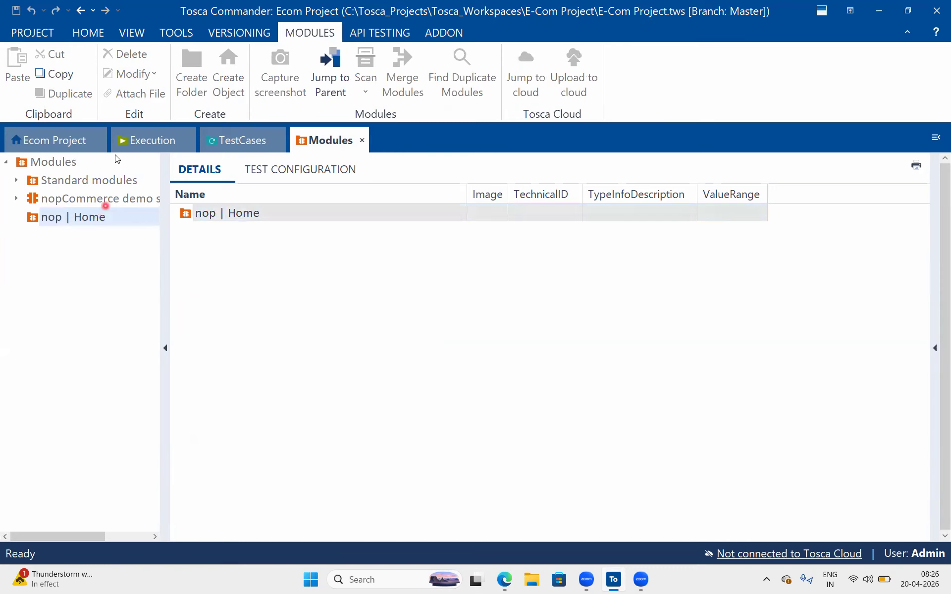
left_click(91, 36)
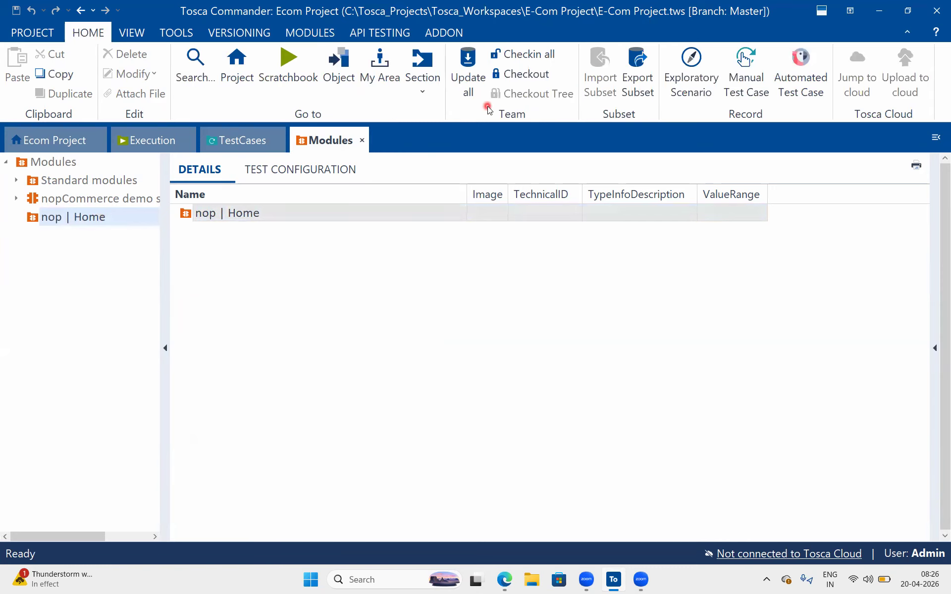
left_click(526, 75)
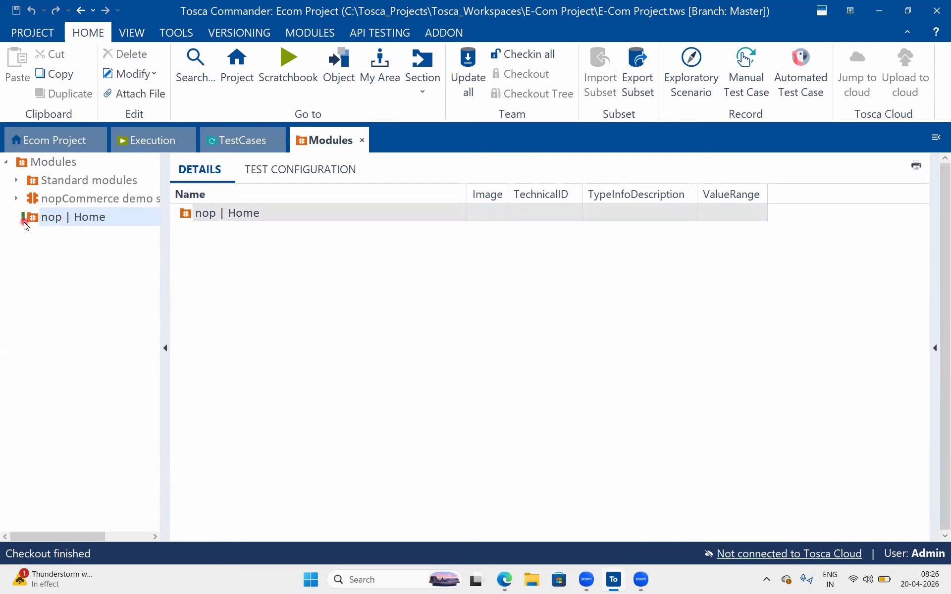
Examine the Scan types offered for the checked-out nop | Home folder, such as Application, API, Mobile, PDF and Remote Terminal
right_click(209, 220)
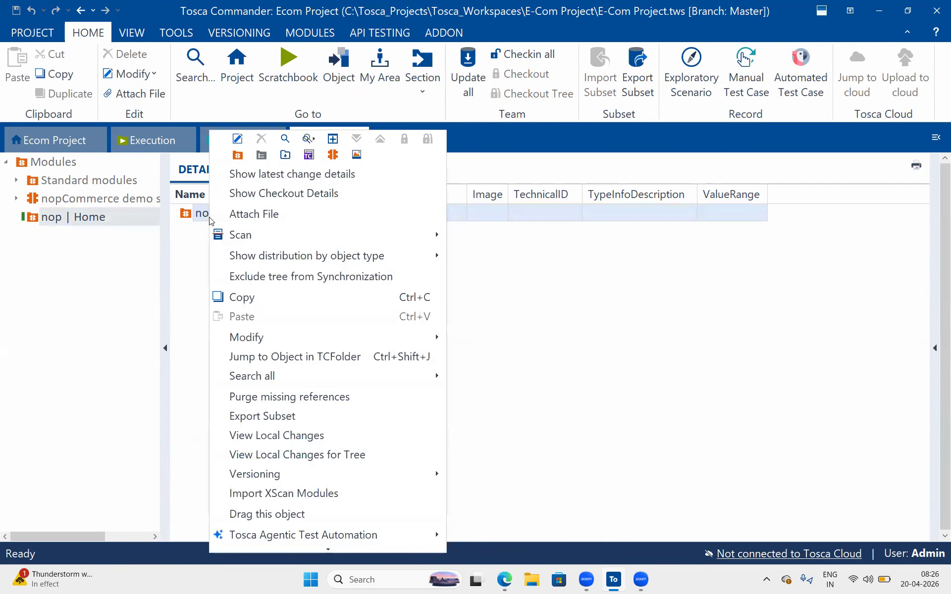
mouse_move(246, 236)
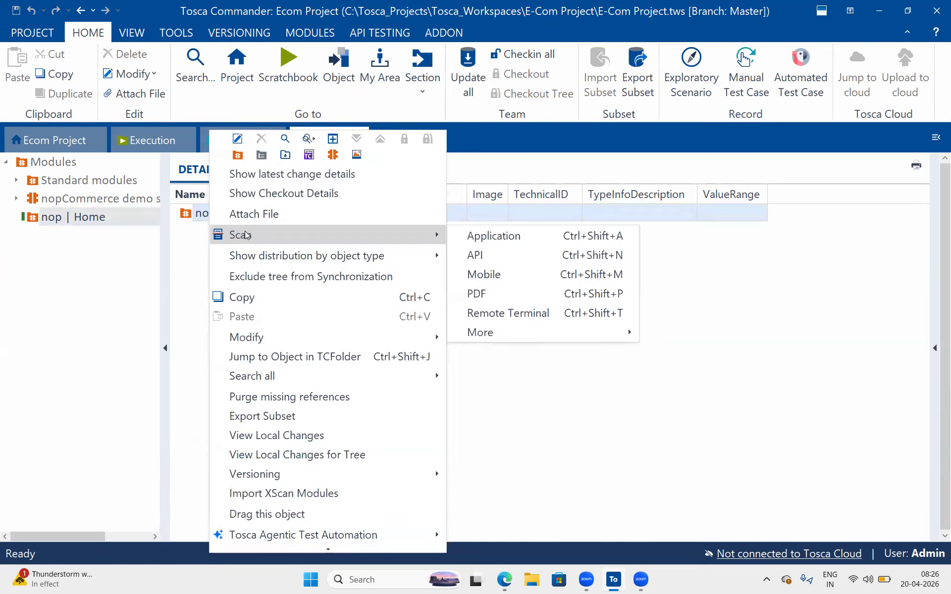
left_click(659, 69)
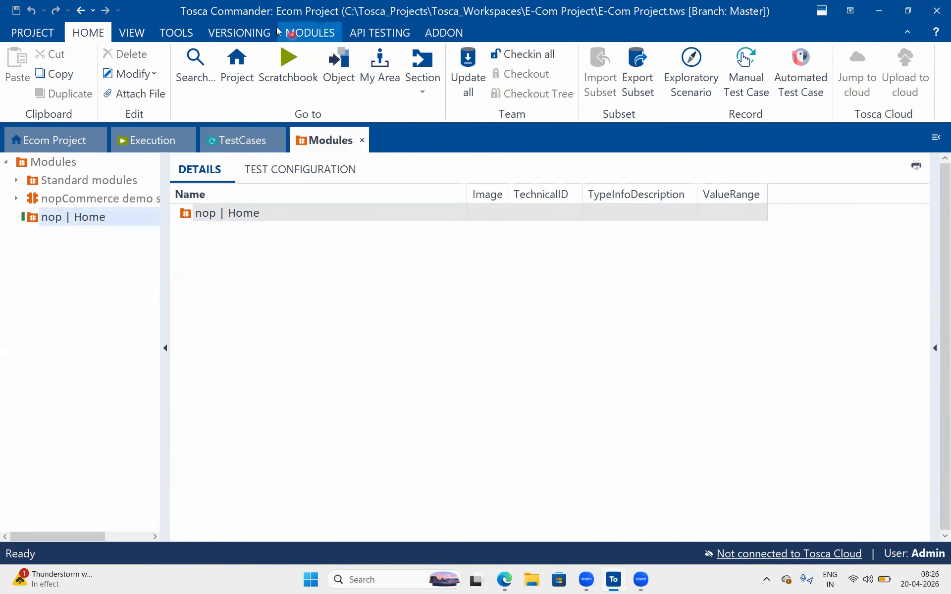
left_click(310, 32)
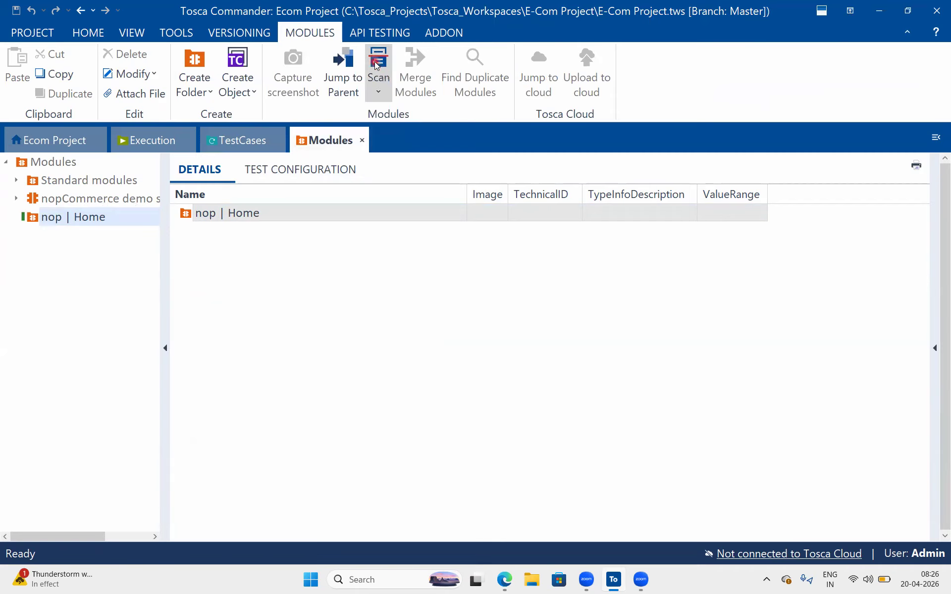
right_click(185, 214)
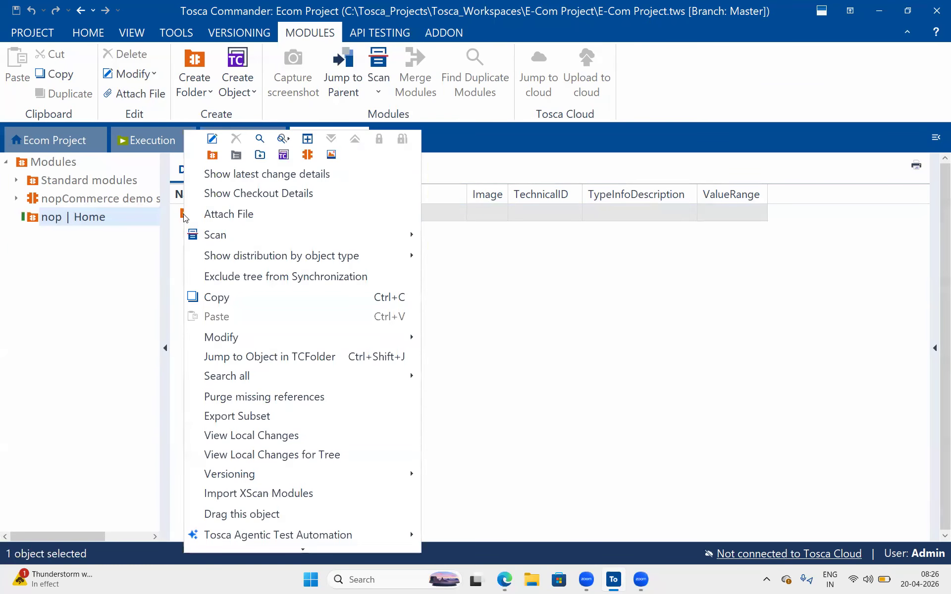
left_click(576, 186)
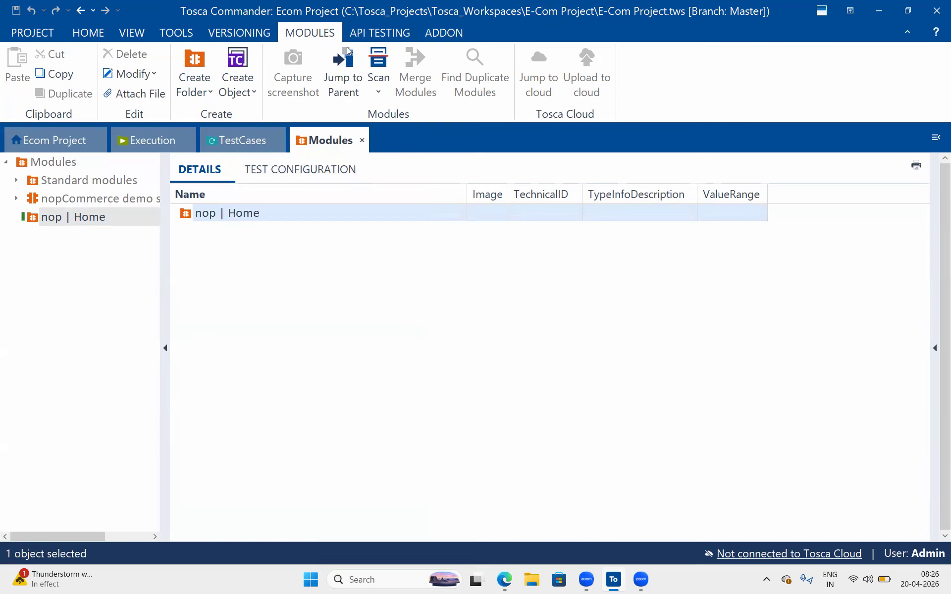
left_click(316, 40)
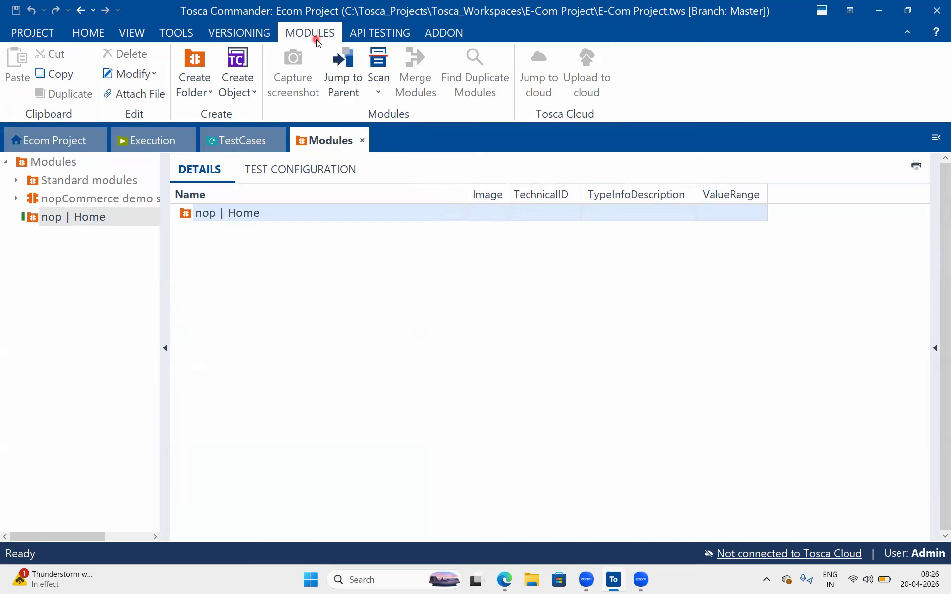
left_click(378, 69)
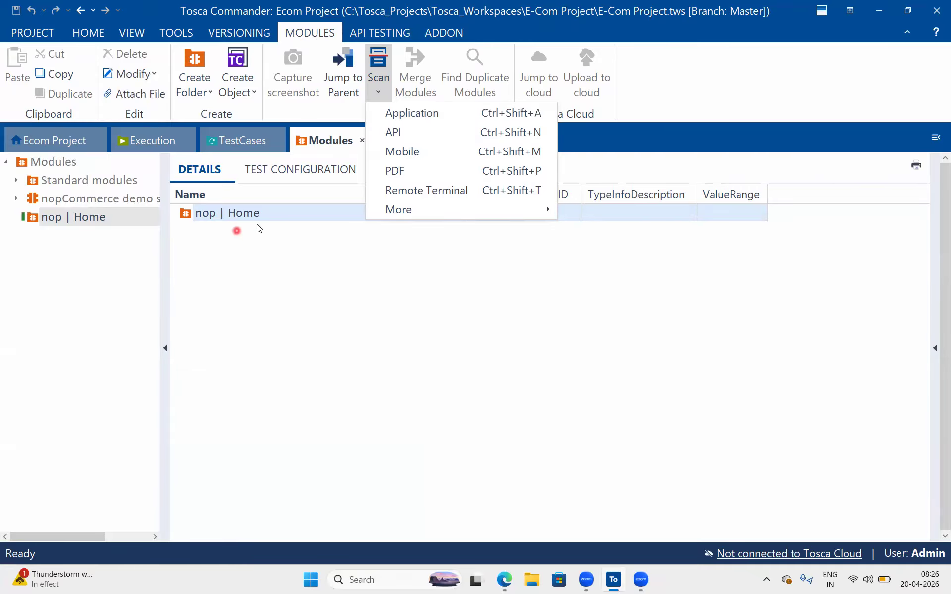
right_click(223, 210)
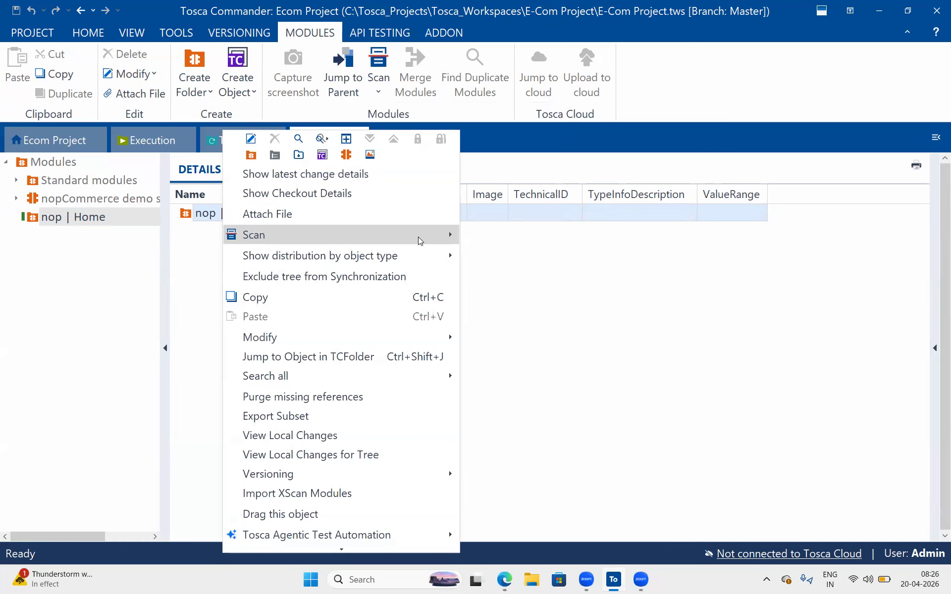
mouse_move(418, 235)
left_click(700, 219)
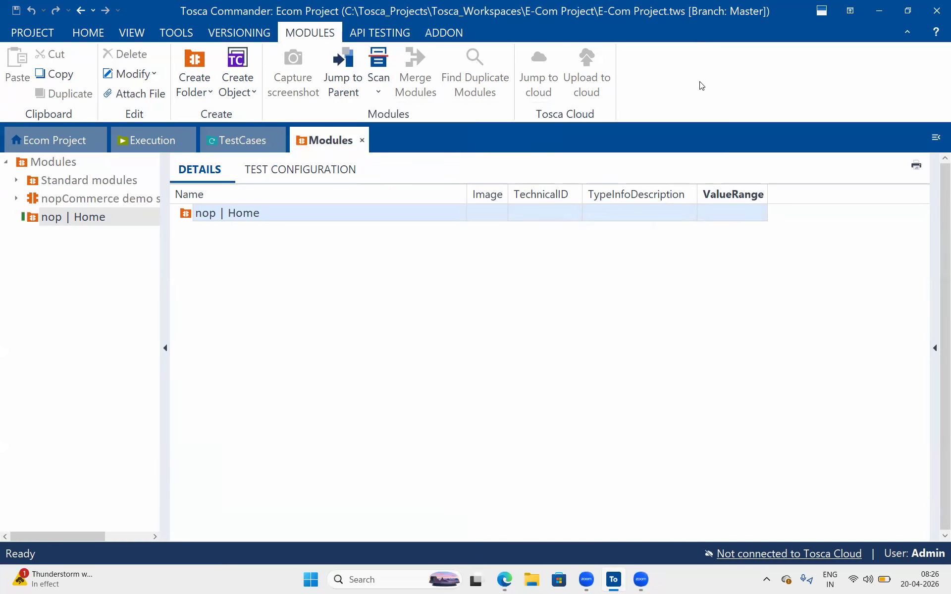
left_click(201, 288)
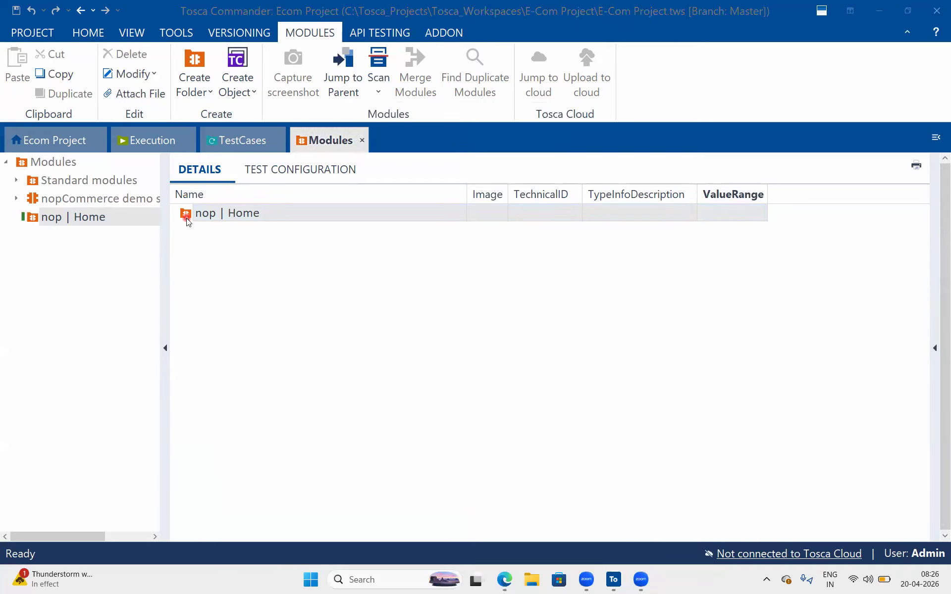
left_click(382, 70)
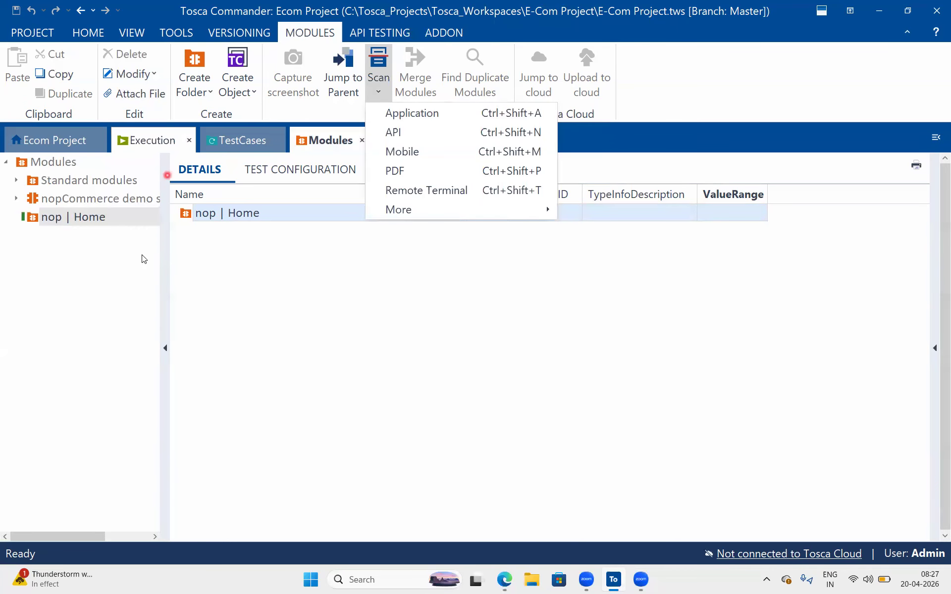
left_click(343, 372)
left_click(324, 281)
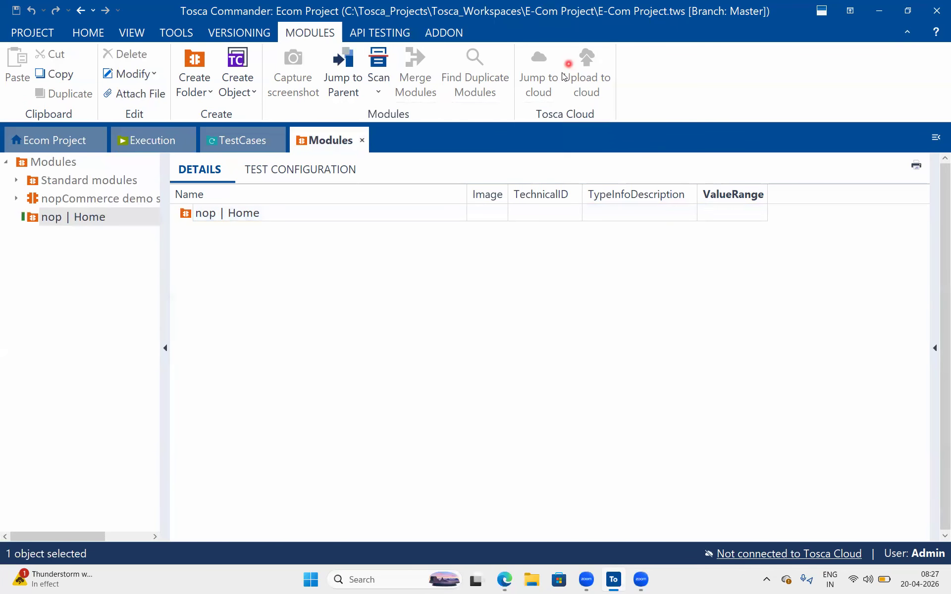
left_click(508, 580)
key("alt+Tab")
left_click(429, 272)
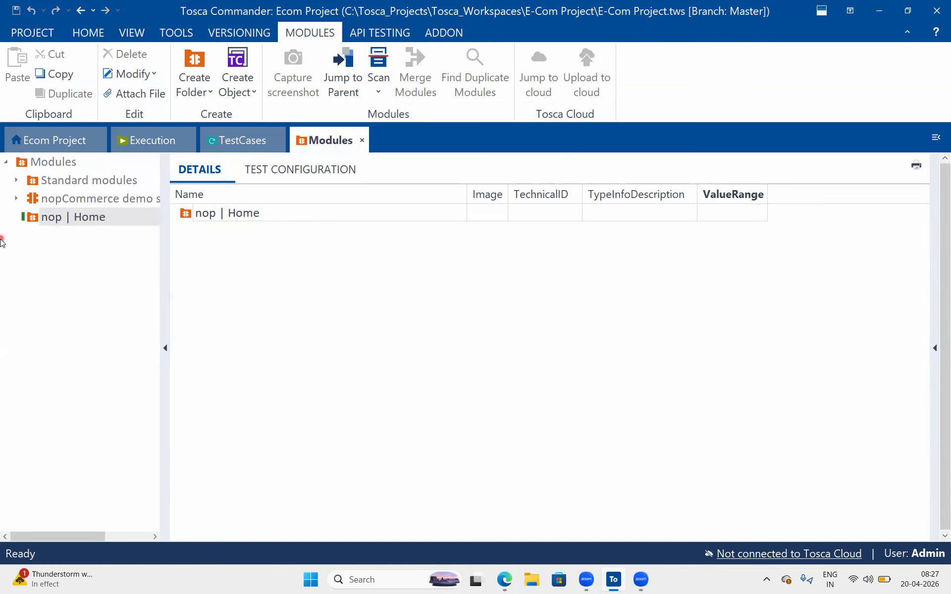
View the nopCommerce demo store module's details with a wider module tree, look into Standard modules and reselect nop | Home
left_click(44, 195)
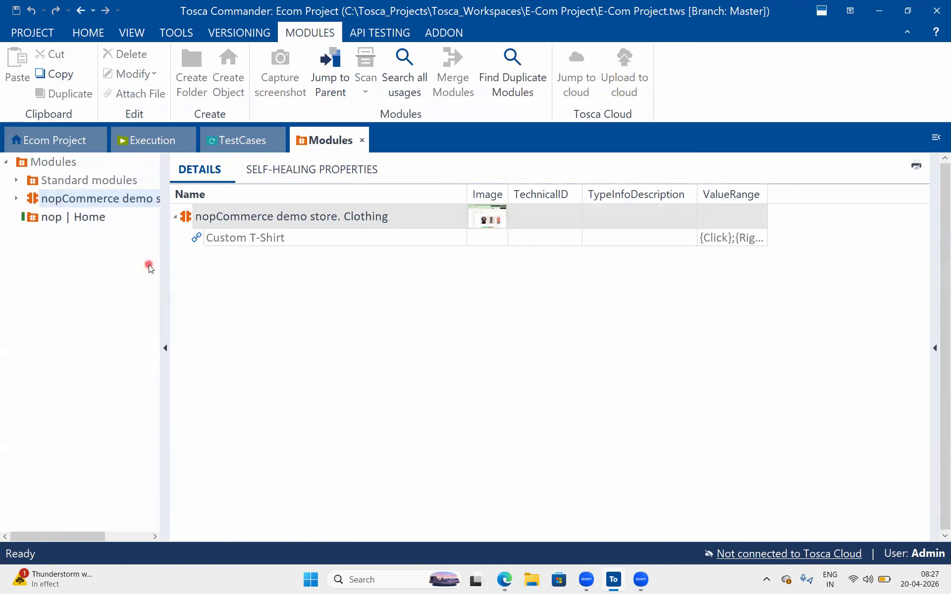
left_click_drag(165, 278, 188, 247)
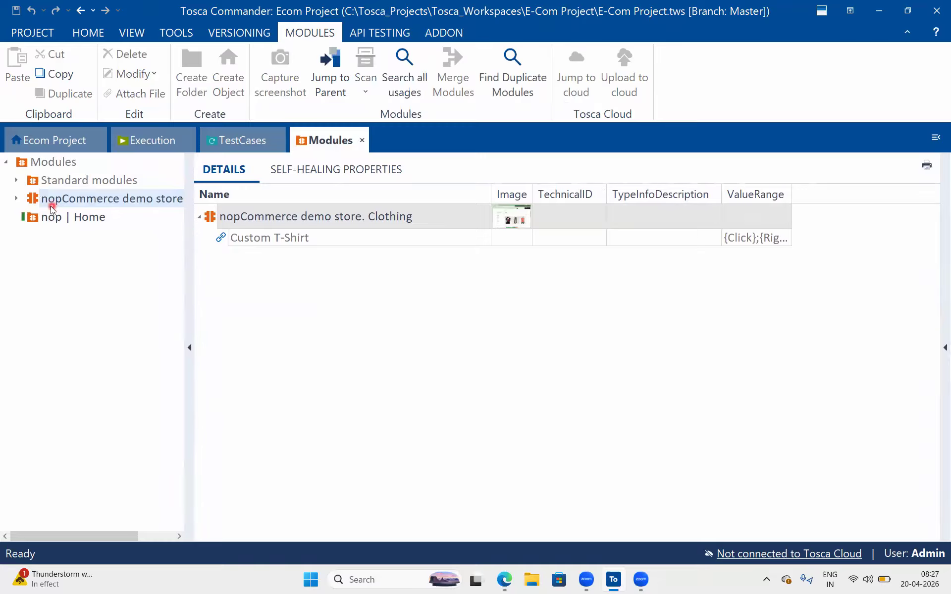
left_click(17, 181)
left_click(17, 181)
left_click(60, 218)
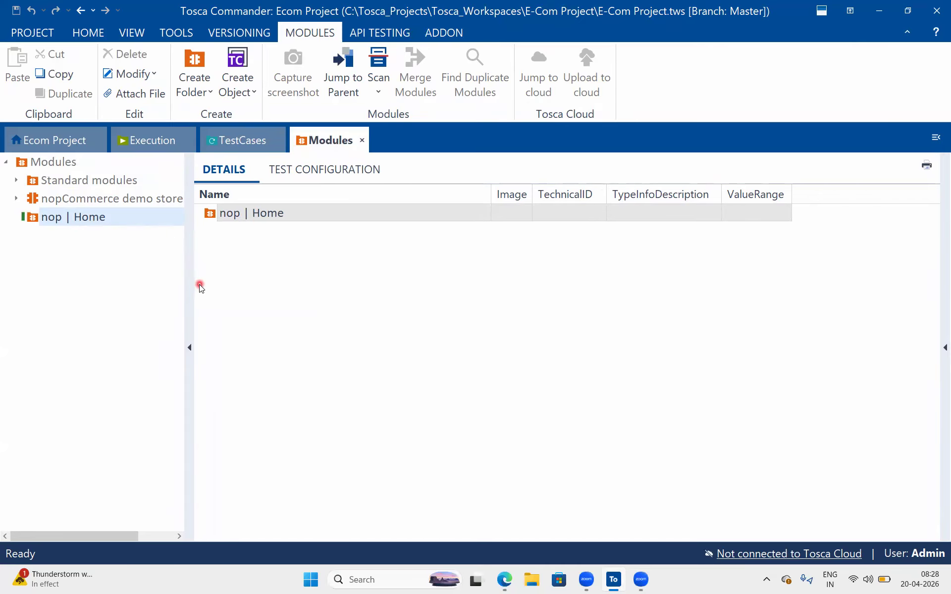
Switch to the Google Docs class notes and insert the line "⇒ Modules are reuable" directly above "Scan:"
key("alt+Tab")
key("alt+Tab")
key("alt+Tab")
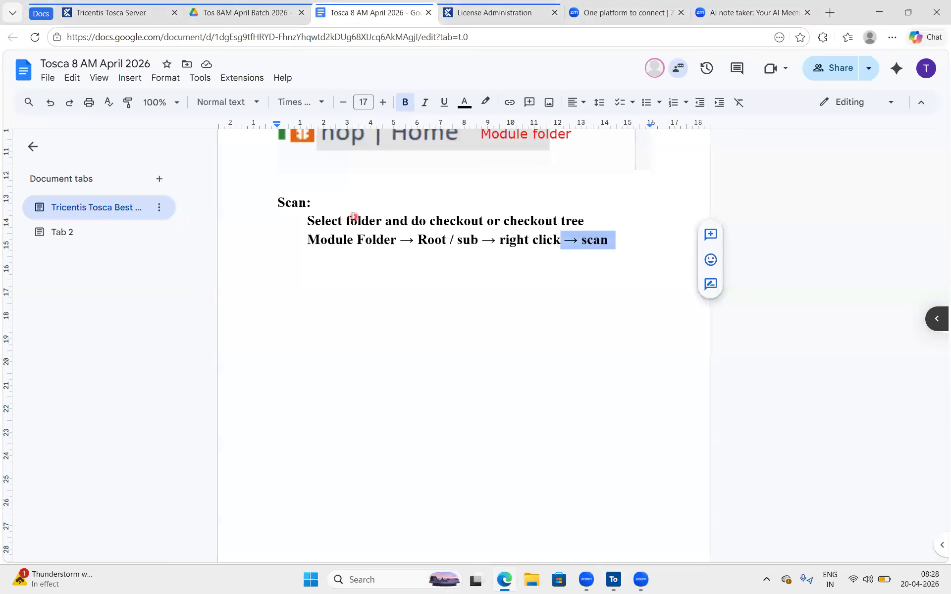
left_click(325, 206)
left_click(293, 184)
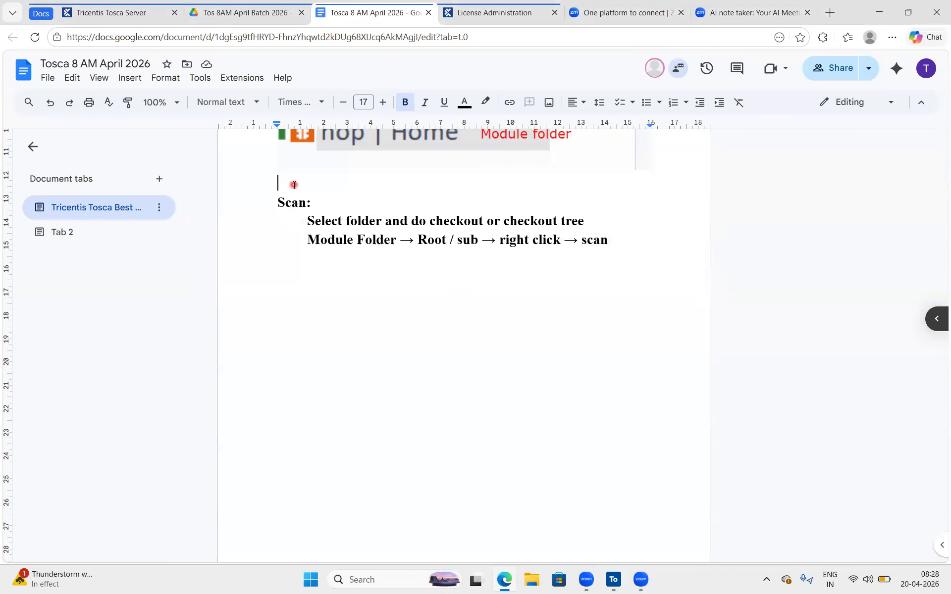
key("Return")
type("=> k=")
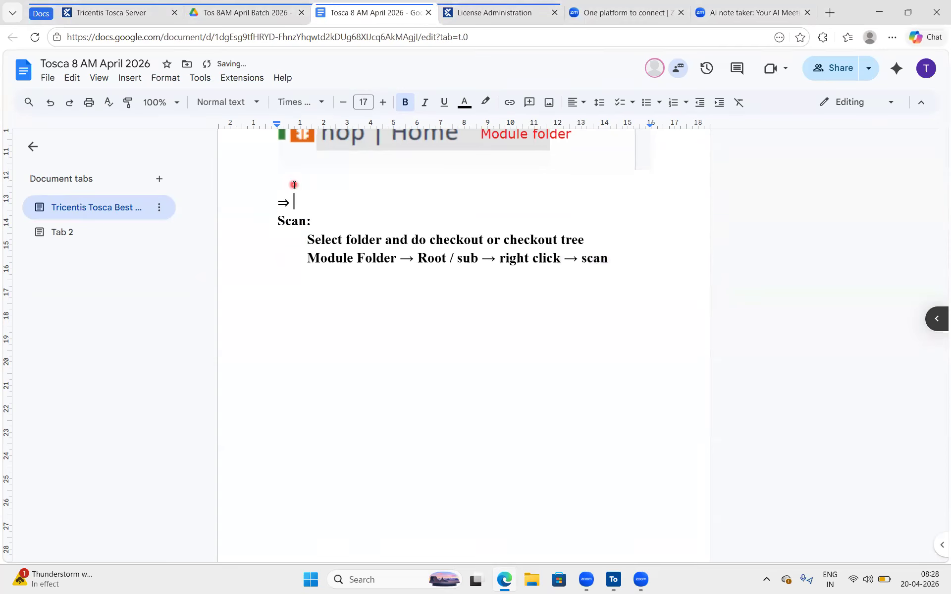
type("Modules w")
key("BackSpace")
type("are reuable")
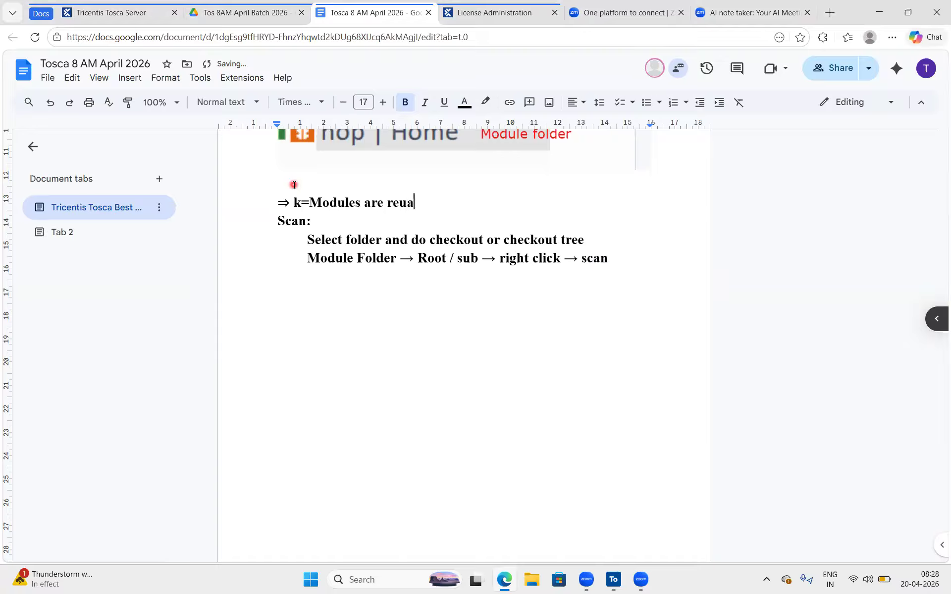
left_click(309, 203)
key("BackSpace")
key("BackSpace")
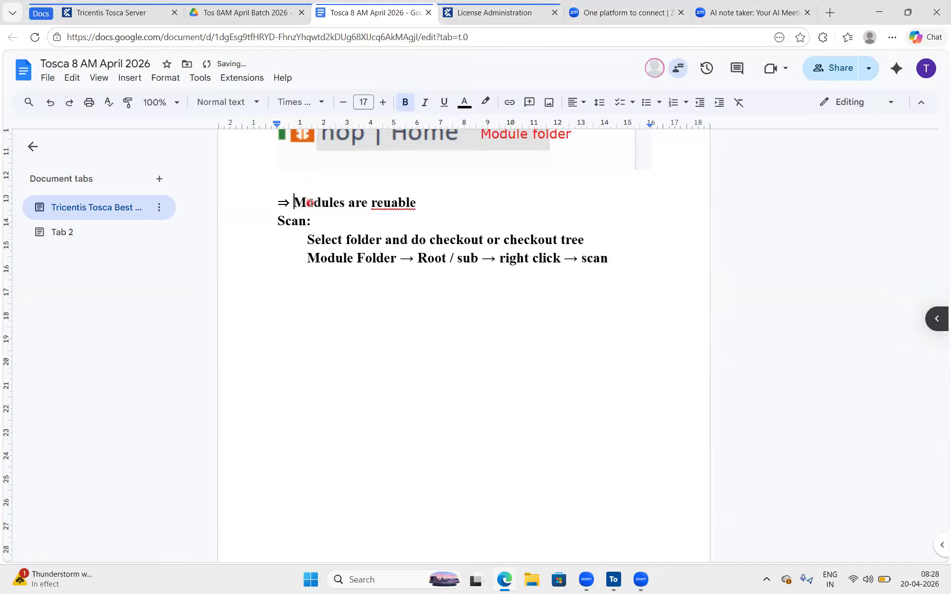
Correct "reuable" to "reusable", end the line with a period and add a blank line below it
left_click(378, 203)
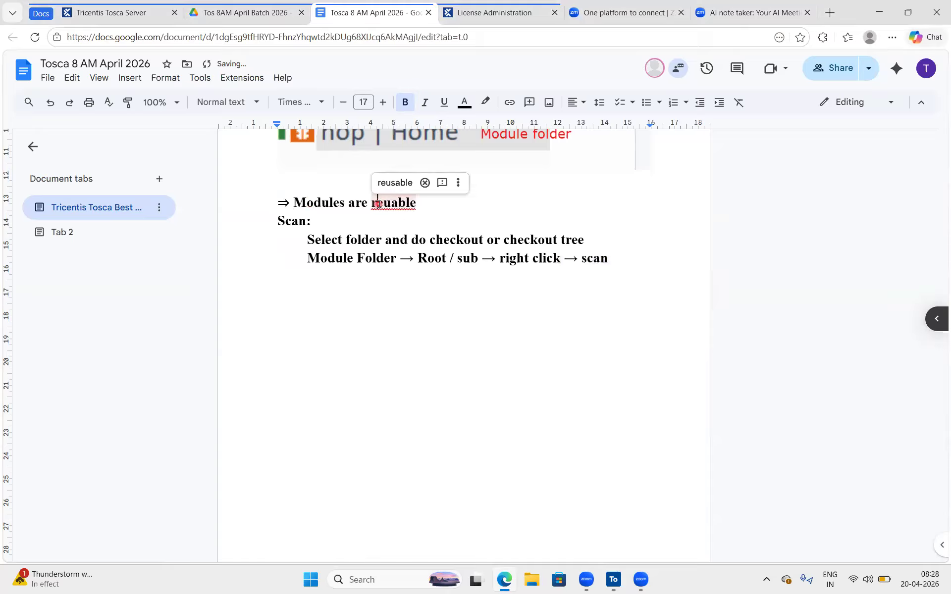
left_click(411, 183)
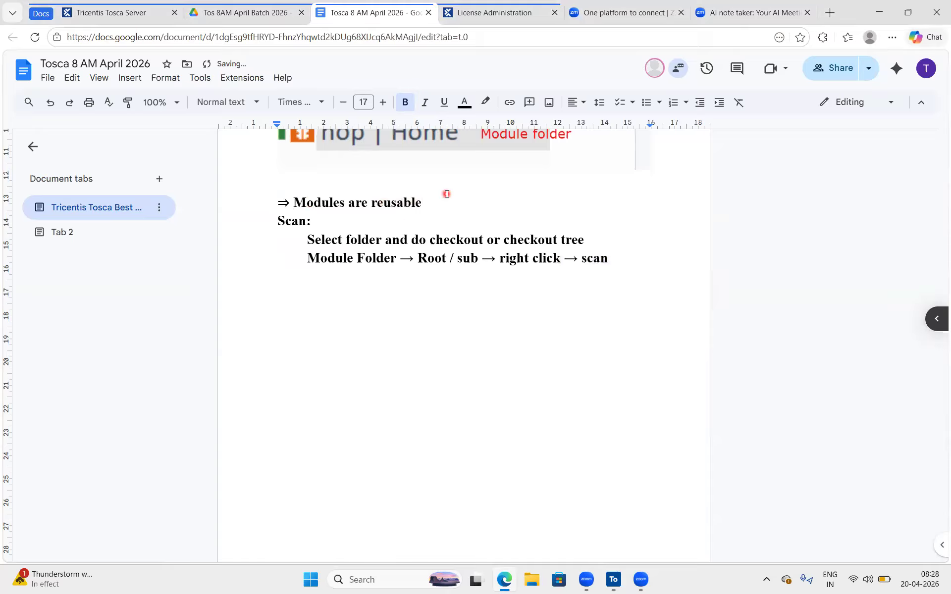
type(".")
key("Return")
Review the "Modules are reusable." and Scan notes by highlighting them, and switch back to Tosca Commander
left_click_drag(422, 204, 248, 206)
left_click(425, 291)
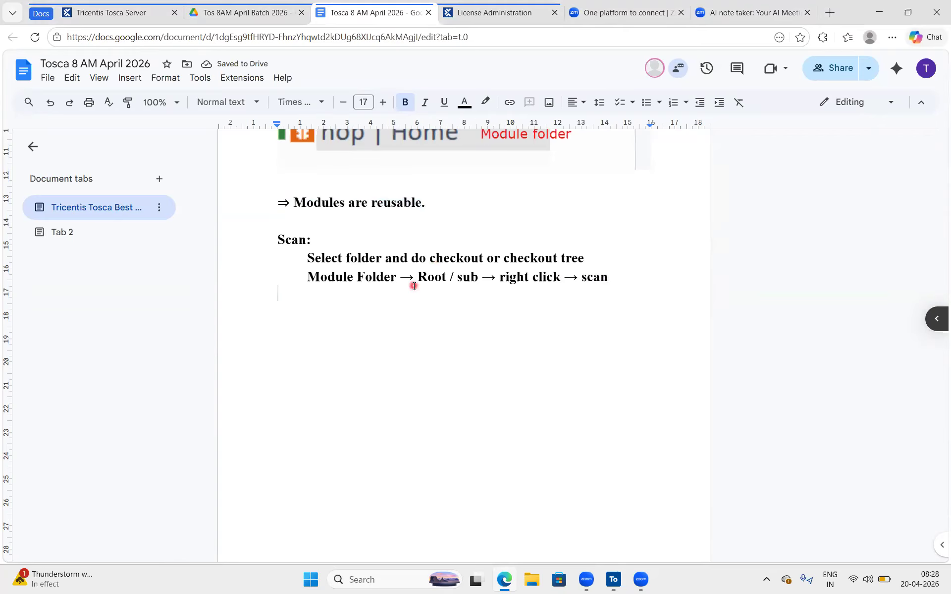
left_click_drag(290, 202, 426, 202)
left_click_drag(300, 279, 582, 282)
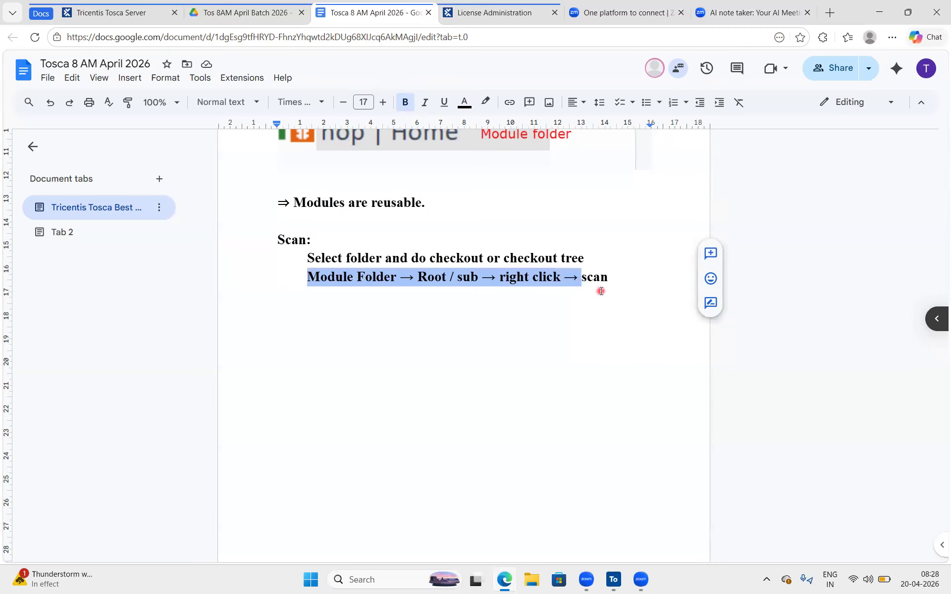
left_click(601, 289)
left_click_drag(631, 271, 234, 214)
left_click(367, 337)
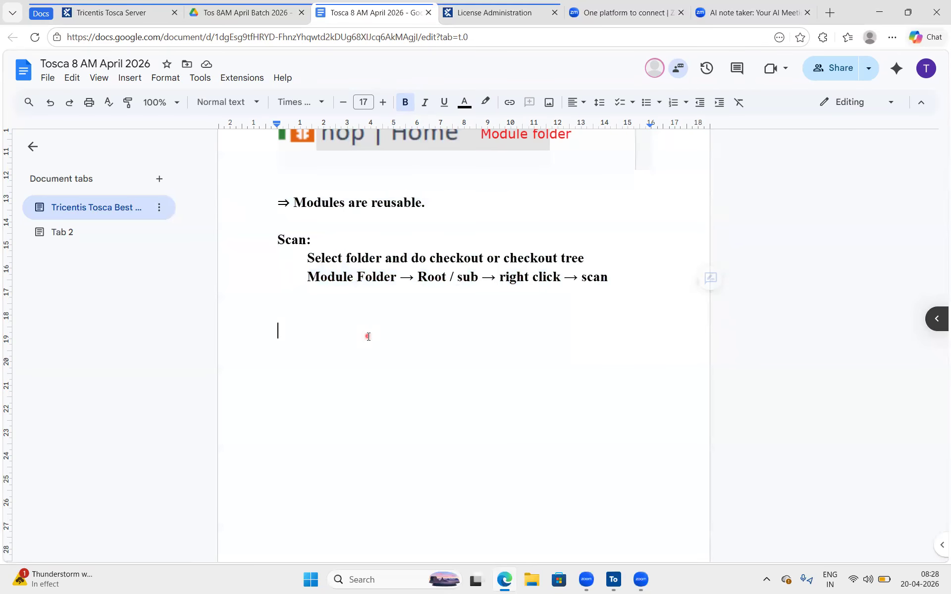
key("alt+Tab")
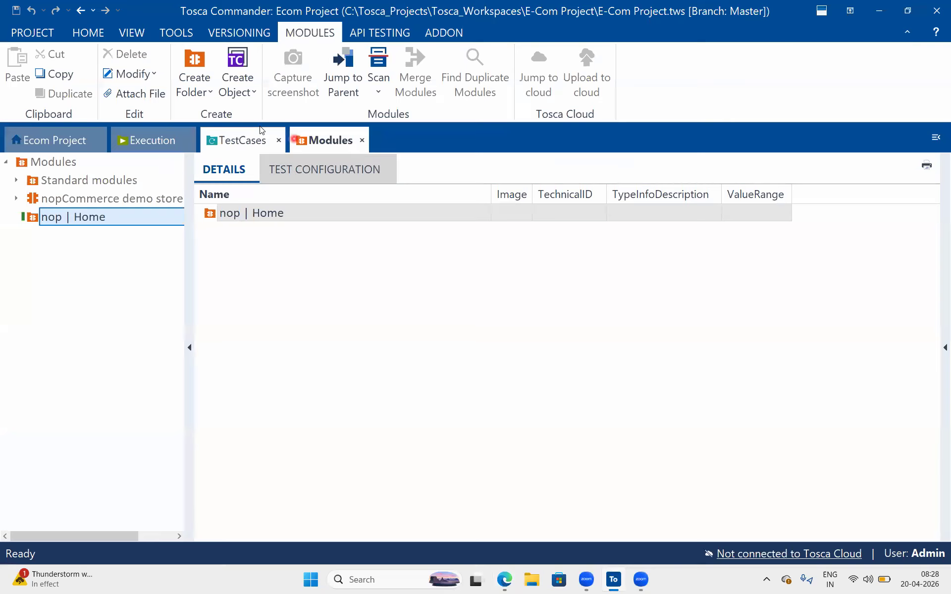
View the available scan types for the nop | Home module folder without starting a scan
left_click(36, 217)
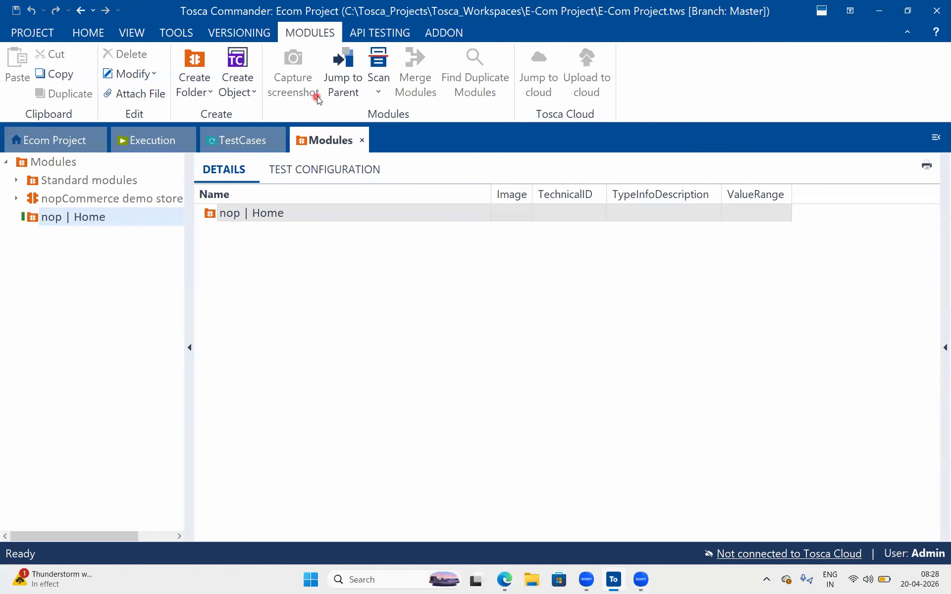
left_click(378, 91)
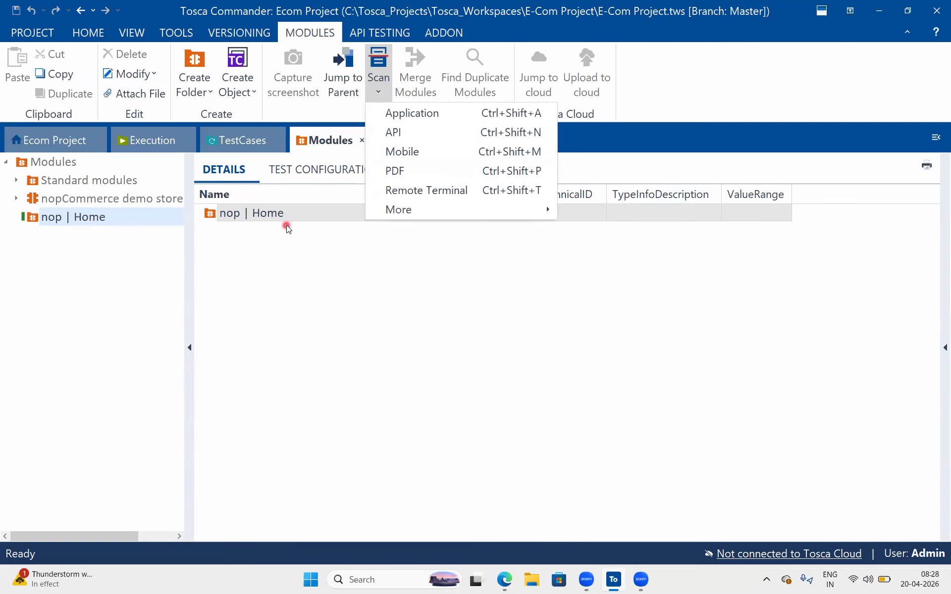
left_click(405, 356)
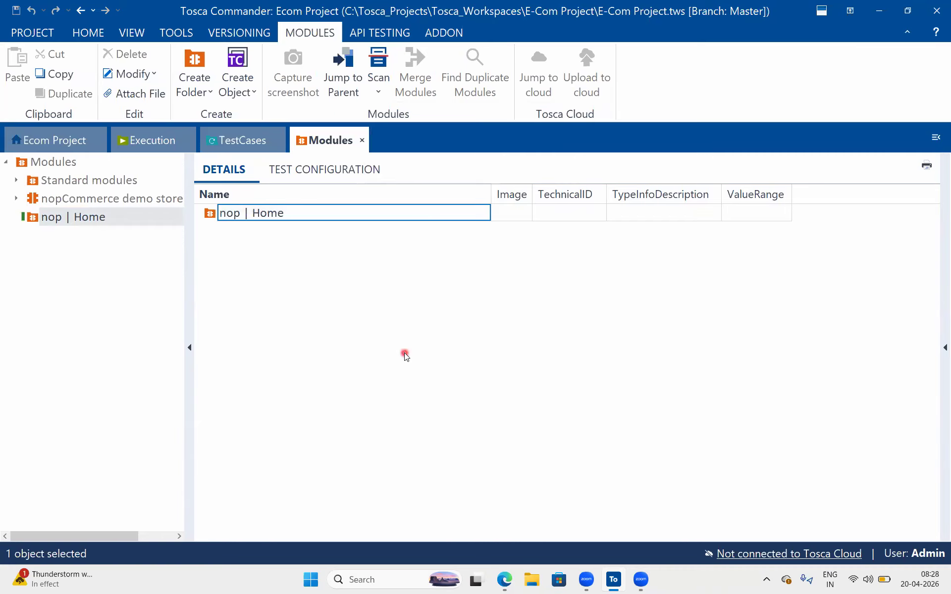
Switch to the Google Docs class notes and add the heading "Pre-requisite before scan:" directly above "Scan:"
key("alt+Tab")
left_click(279, 223)
key("Return")
type("Pr")
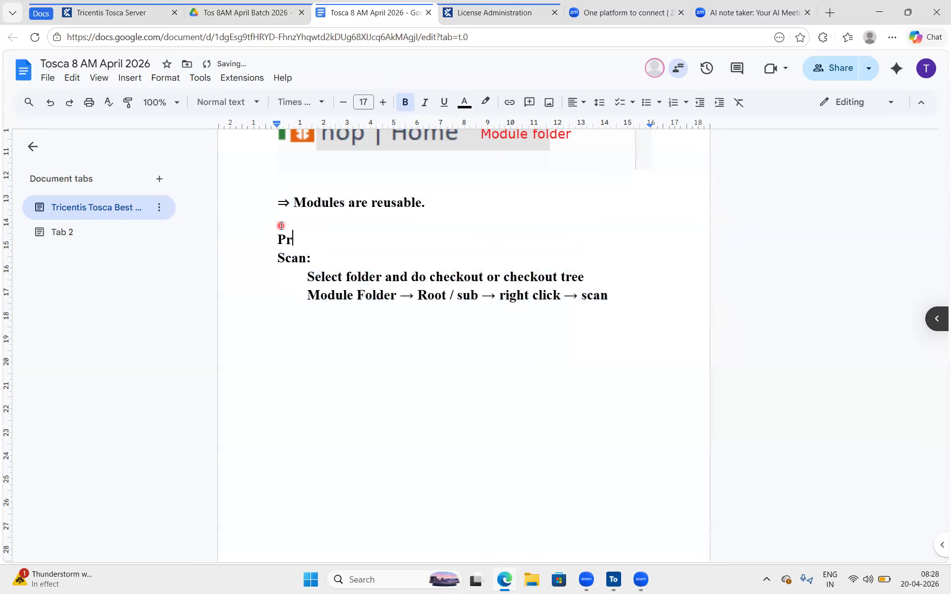
type("e-requsite before sa")
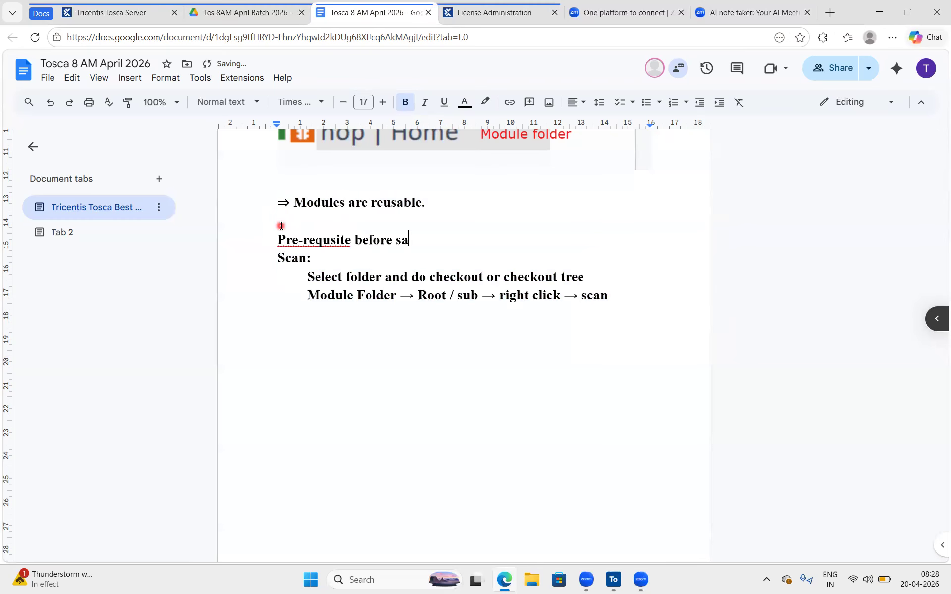
type("n:")
key("Return")
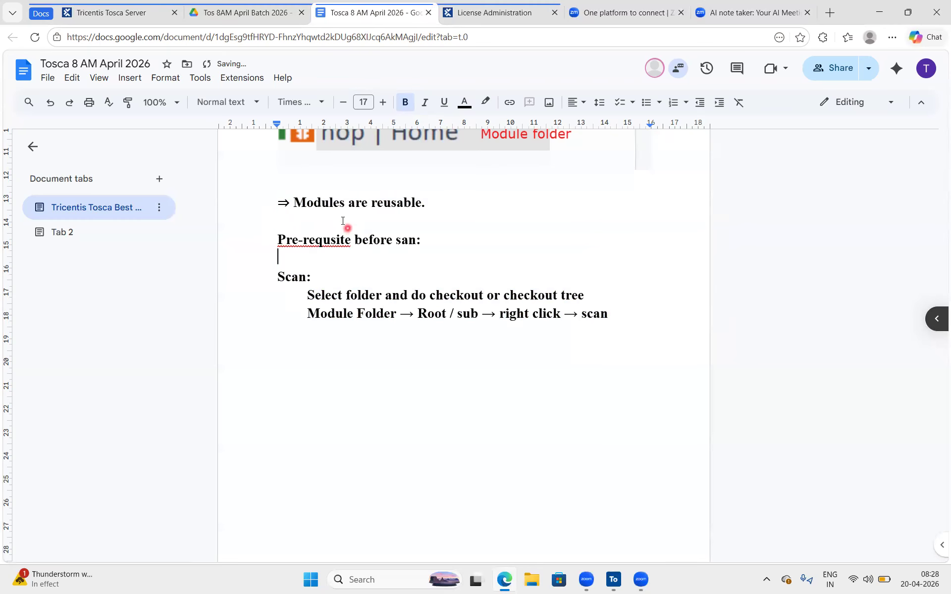
left_click(404, 241)
type("c")
left_click(306, 241)
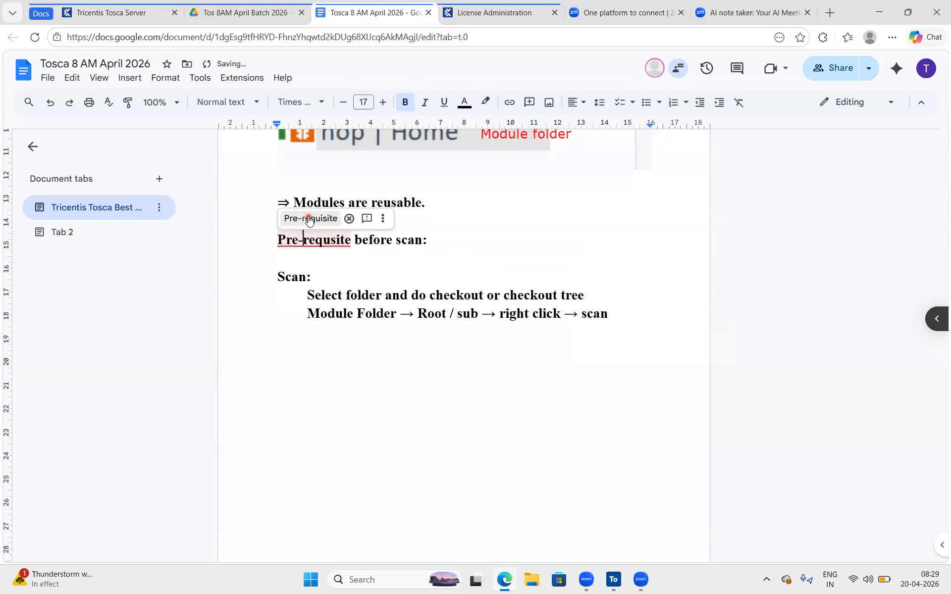
left_click(308, 218)
Start an indented numbered list under the "Pre-requisite before scan:" heading with the first item "Open browser"
left_click(323, 257)
key("Tab")
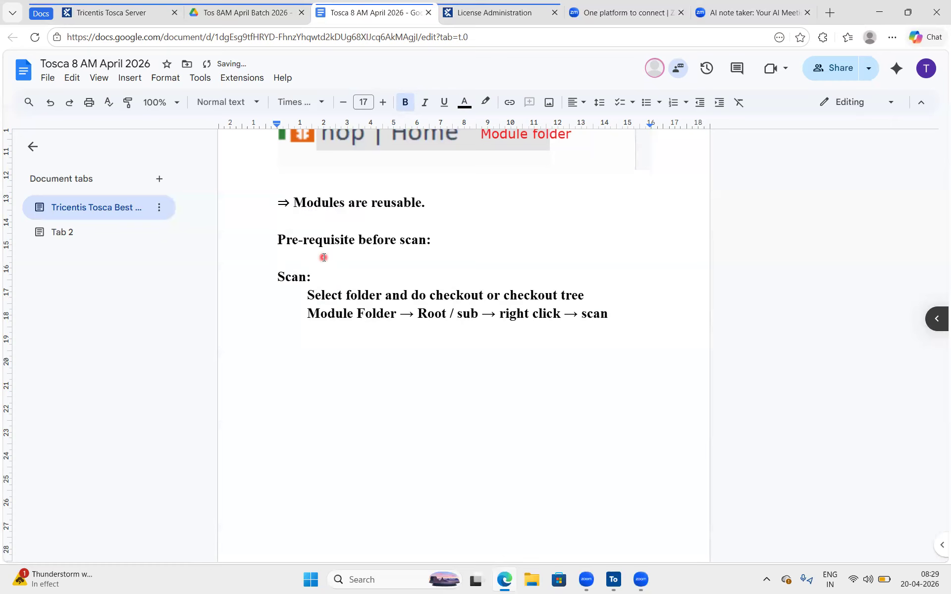
type("1. o")
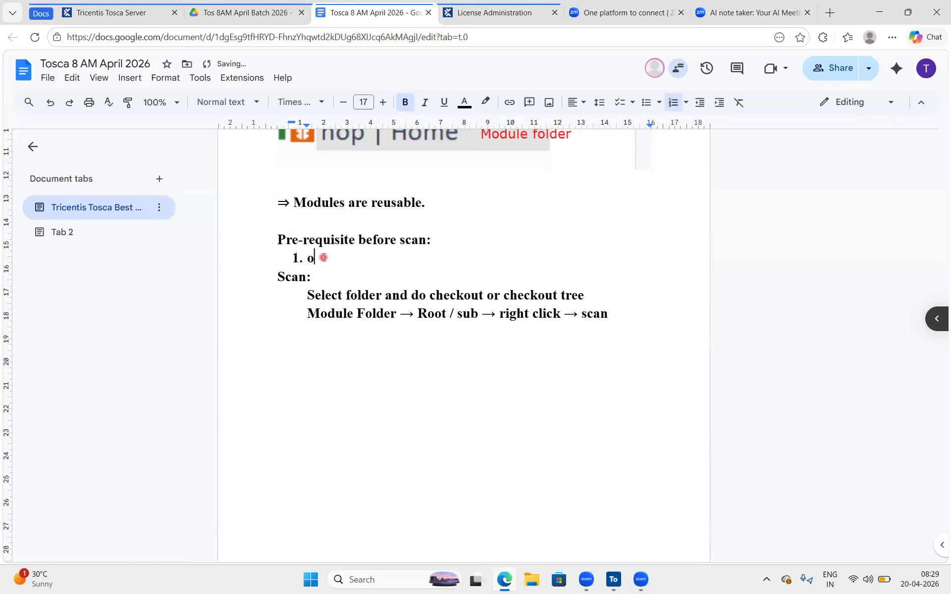
type("pen browser")
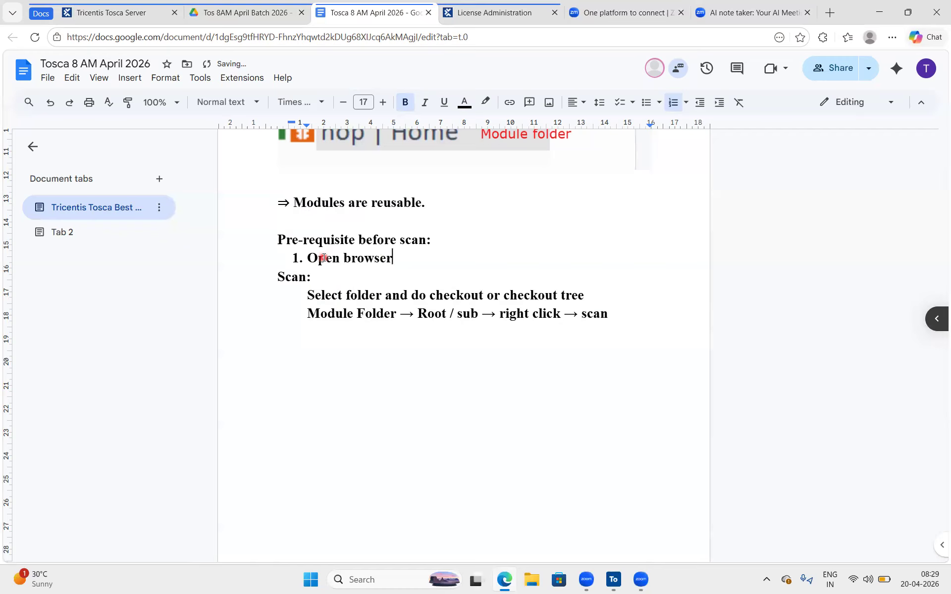
key("Return")
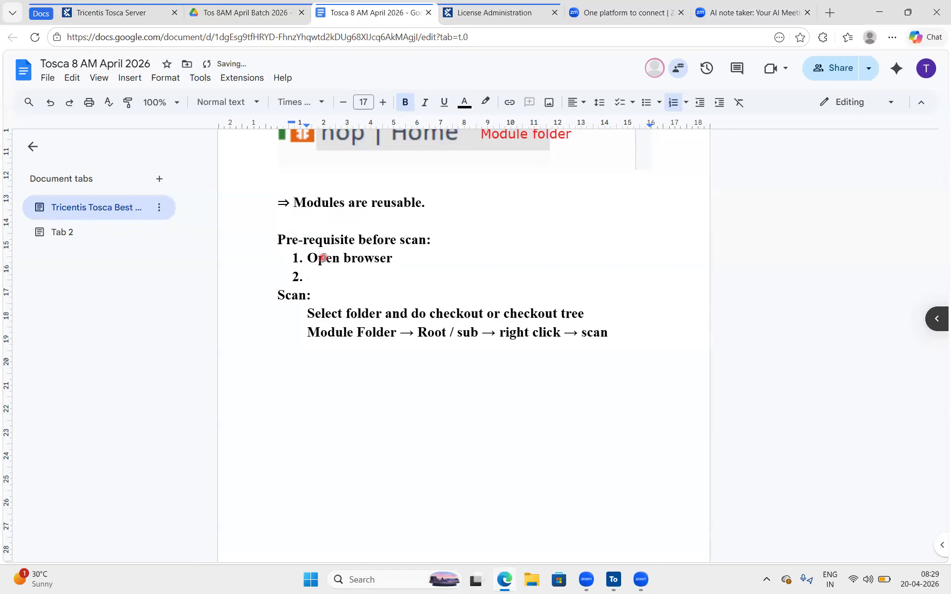
Add the second list item "Check tricentis tosca extension is added or not" and highlight its ending for review
scroll(319, 257, "down", 1)
left_click(404, 209)
left_click(337, 231)
type("check ")
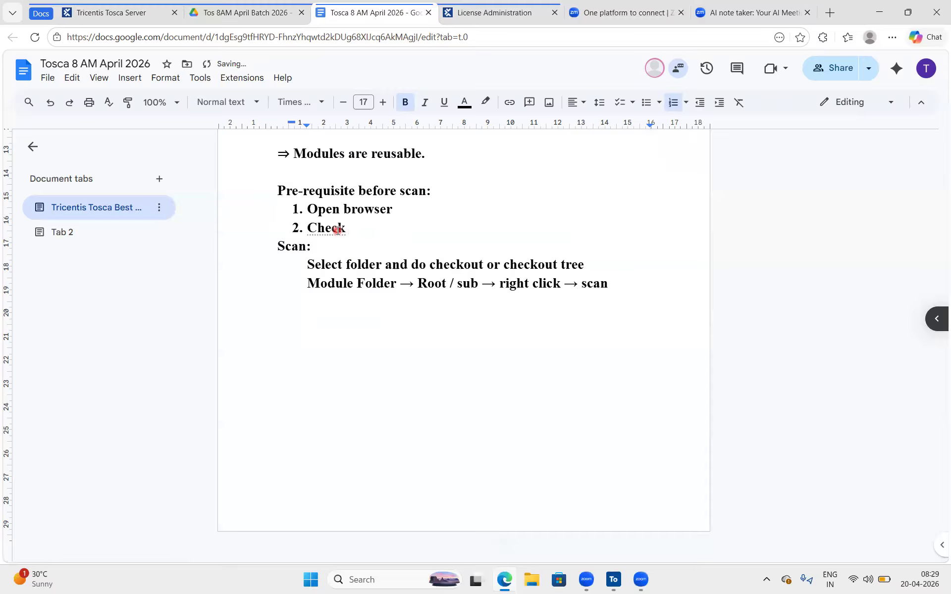
type("tricentis tosca extens")
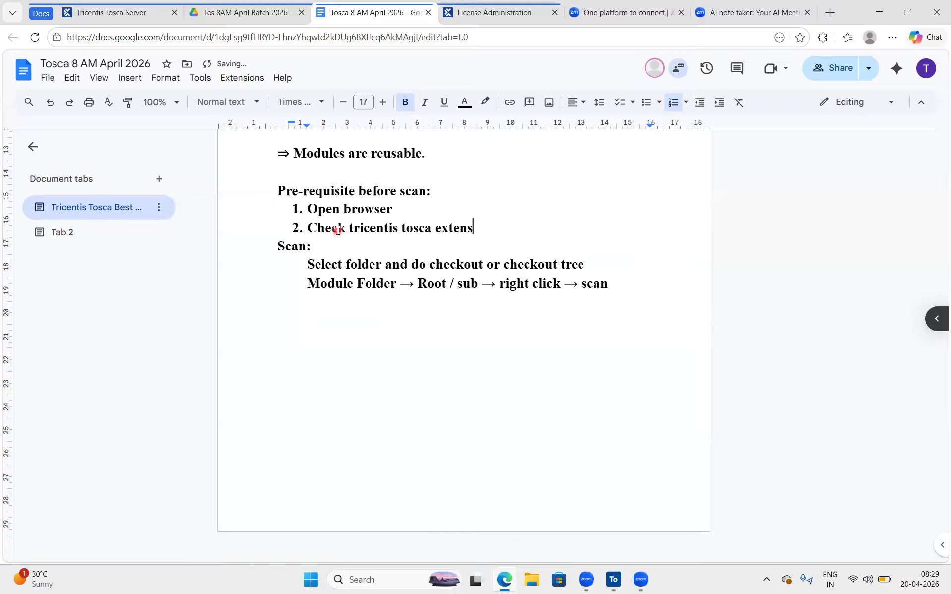
type("tion is added or not")
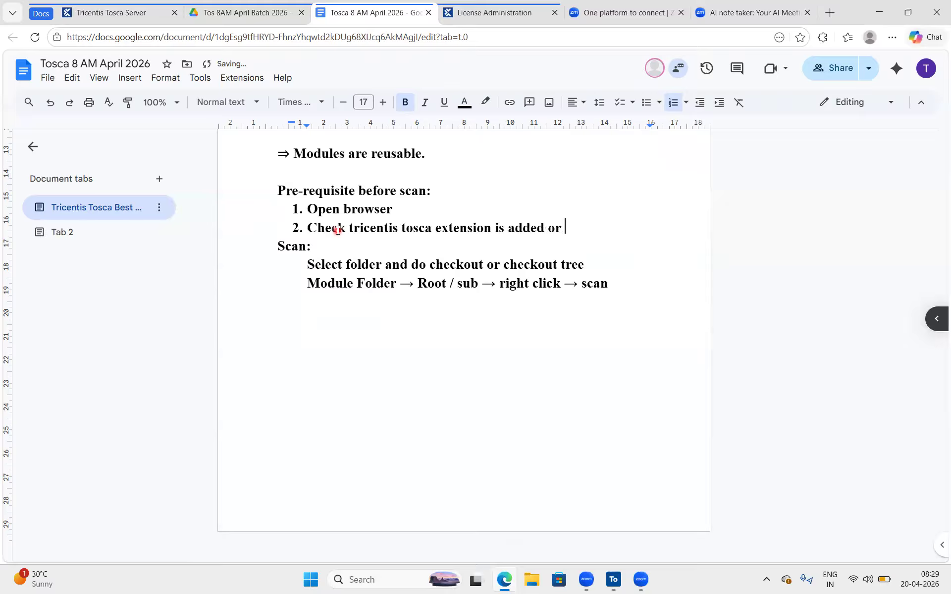
left_click_drag(553, 227, 597, 227)
left_click(555, 241)
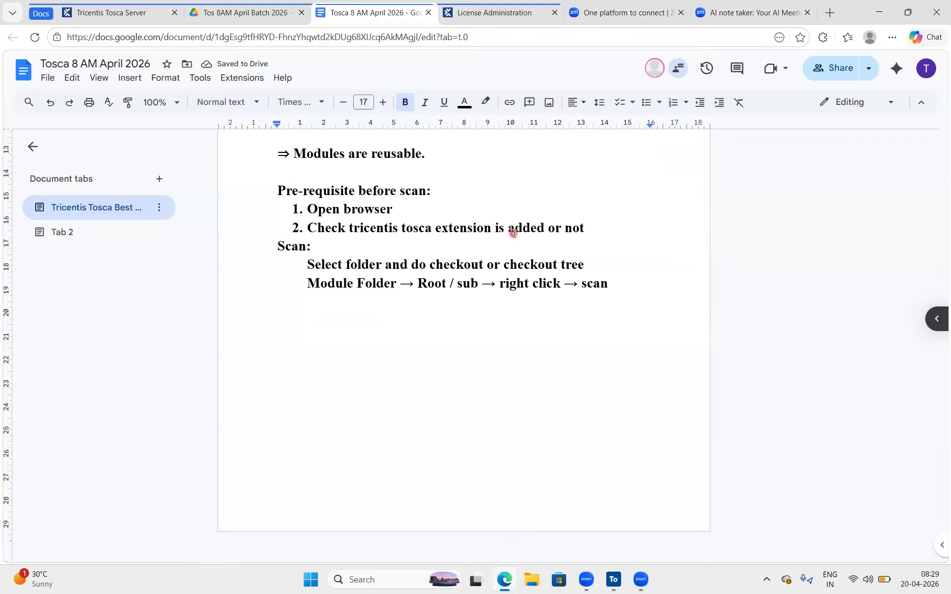
left_click_drag(507, 227, 646, 241)
left_click(610, 236)
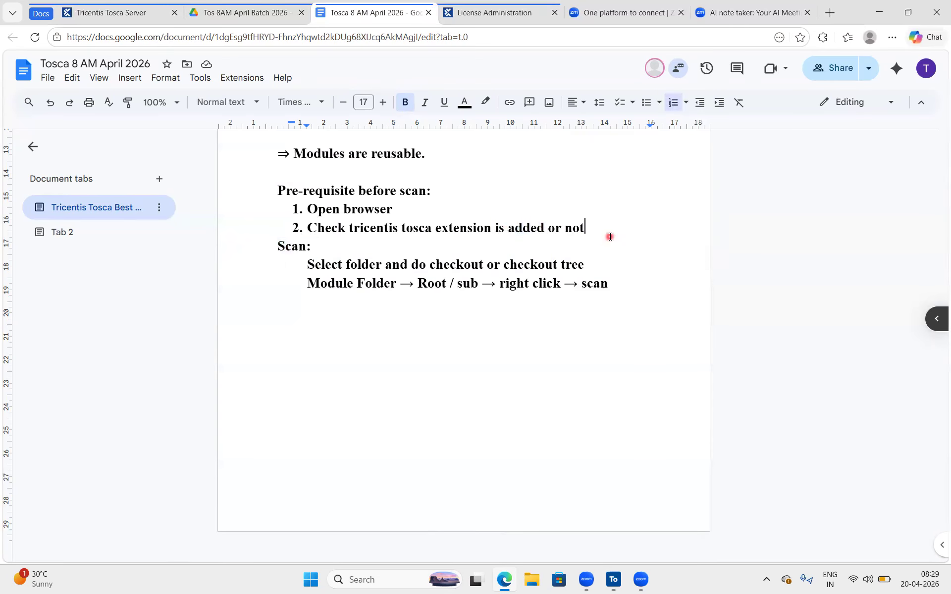
End the extension check item with a period and add blank lines between it and "Scan:"
type(".")
key("Return")
key("Return")
key("Return")
Add the sub-item "If not add extension" beneath the second prerequisite, with the spelling of "extension" corrected
left_click(591, 229)
key("Return")
key("Tab")
type("If not add extenstion")
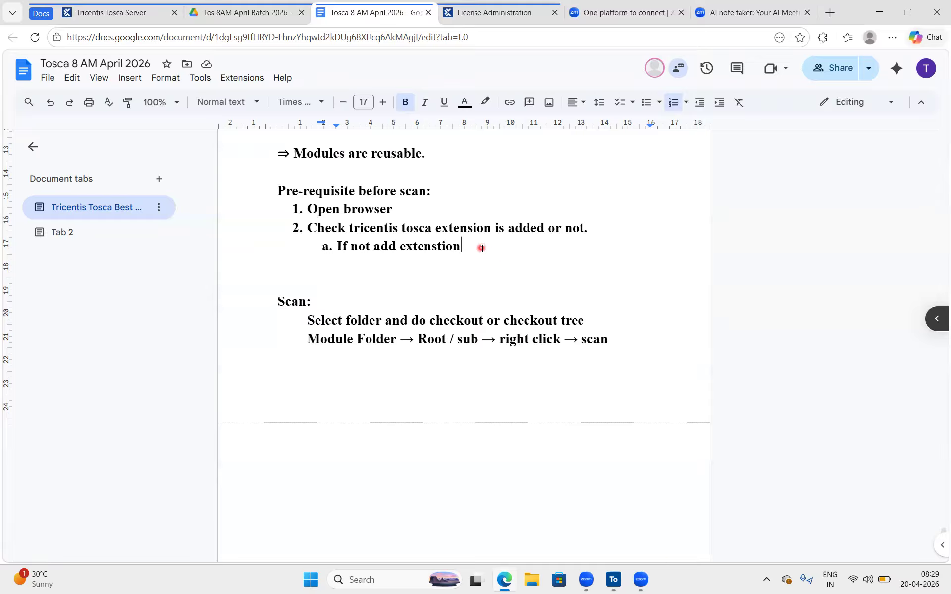
left_click_drag(465, 246, 375, 244)
left_click(427, 243)
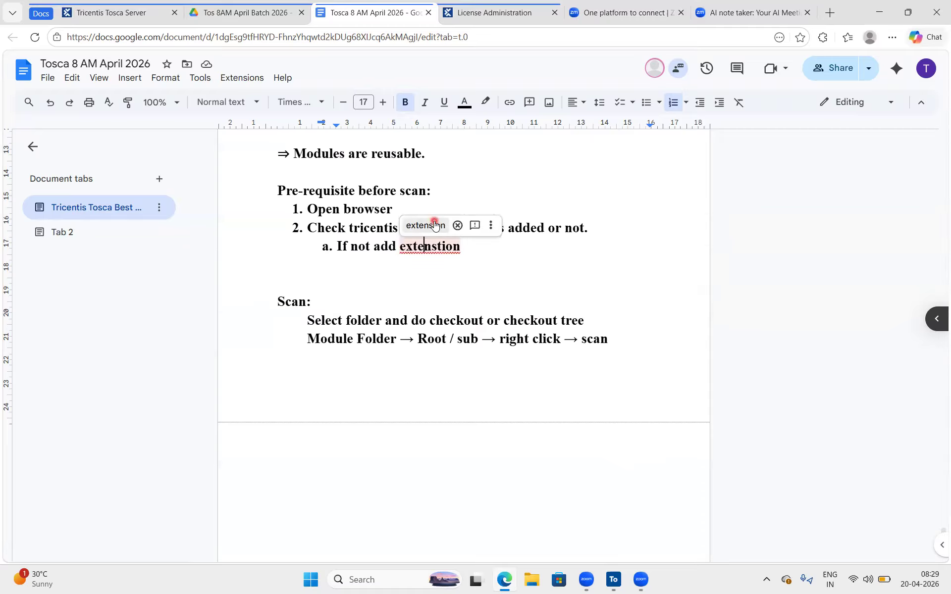
left_click(432, 223)
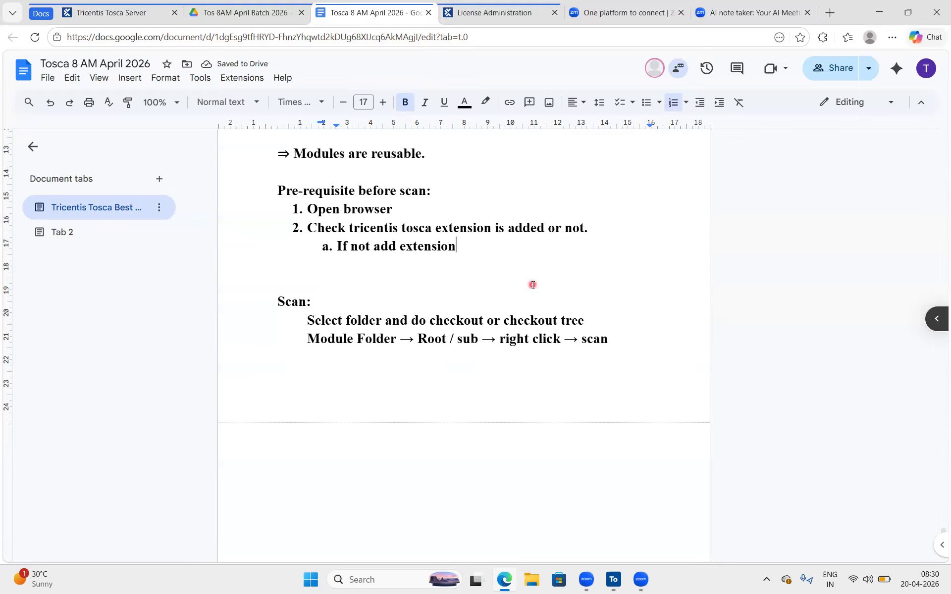
Check the browser's list of installed extensions for a Tricentis Tosca extension
left_click(792, 78)
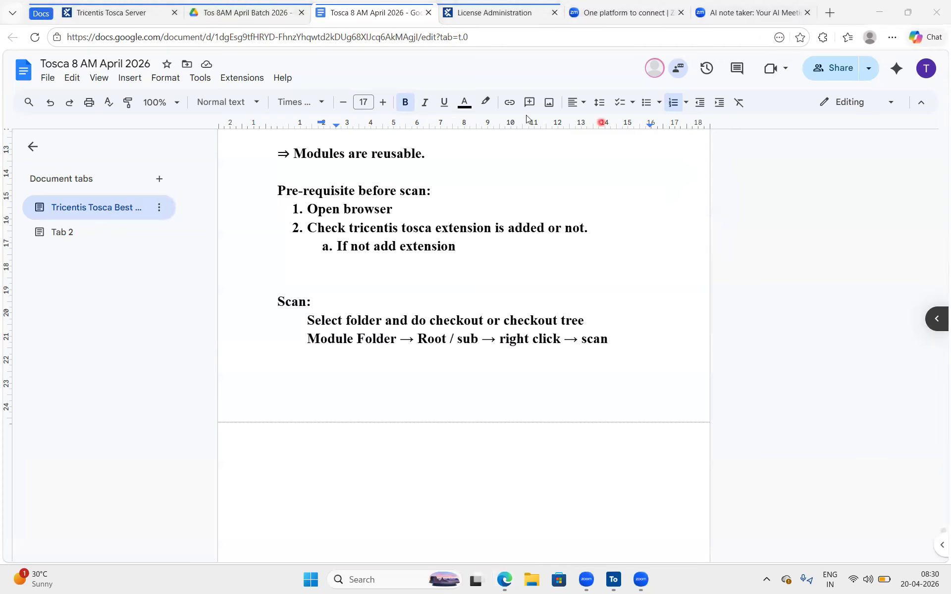
left_click(823, 39)
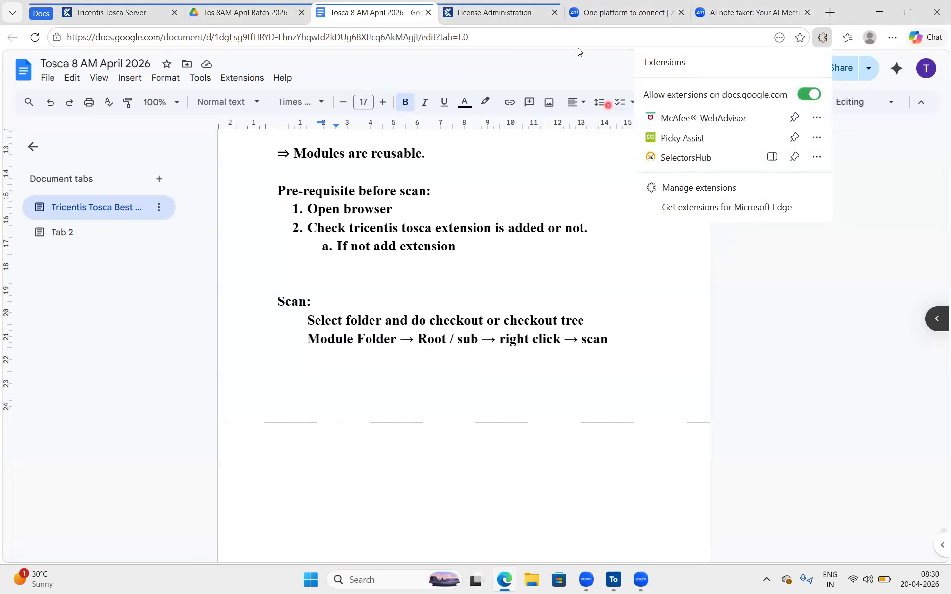
left_click(816, 43)
left_click(816, 43)
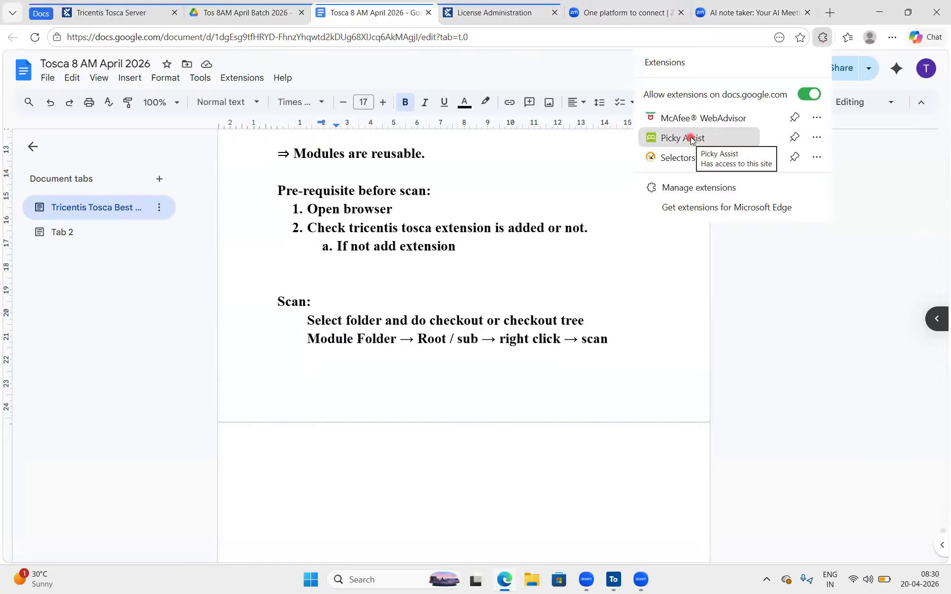
left_click(822, 117)
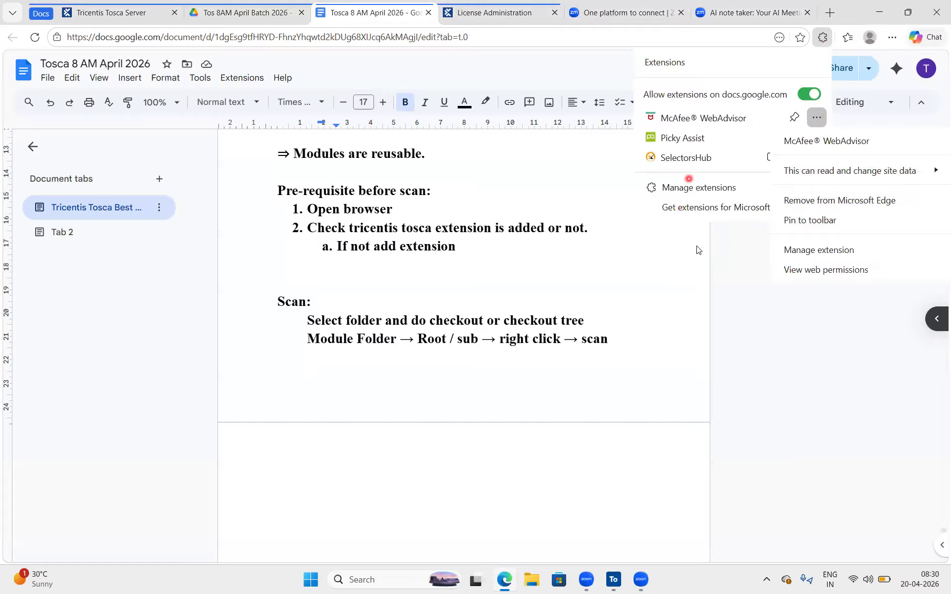
left_click(725, 62)
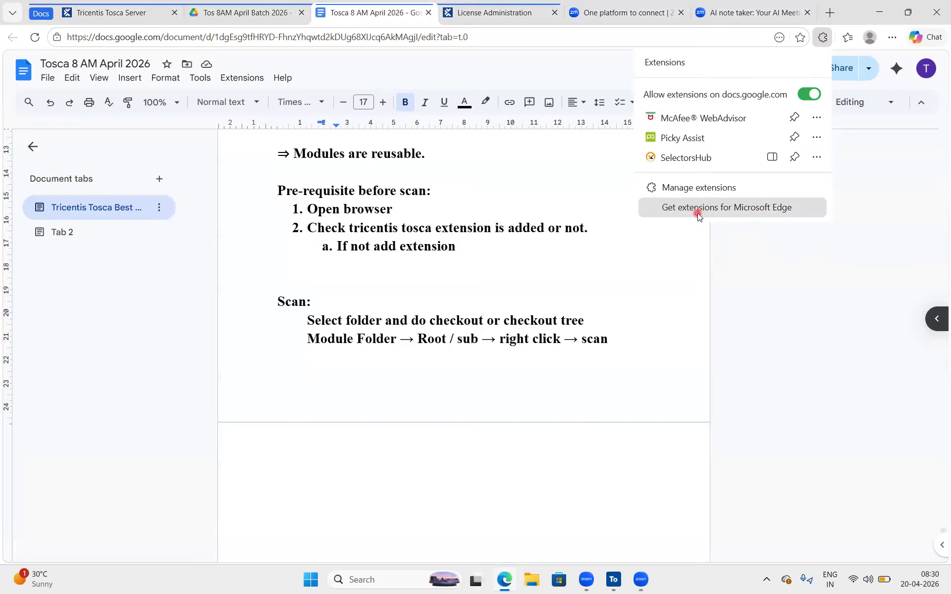
Open the Microsoft Edge Add-ons store to get a new extension
left_click(728, 214)
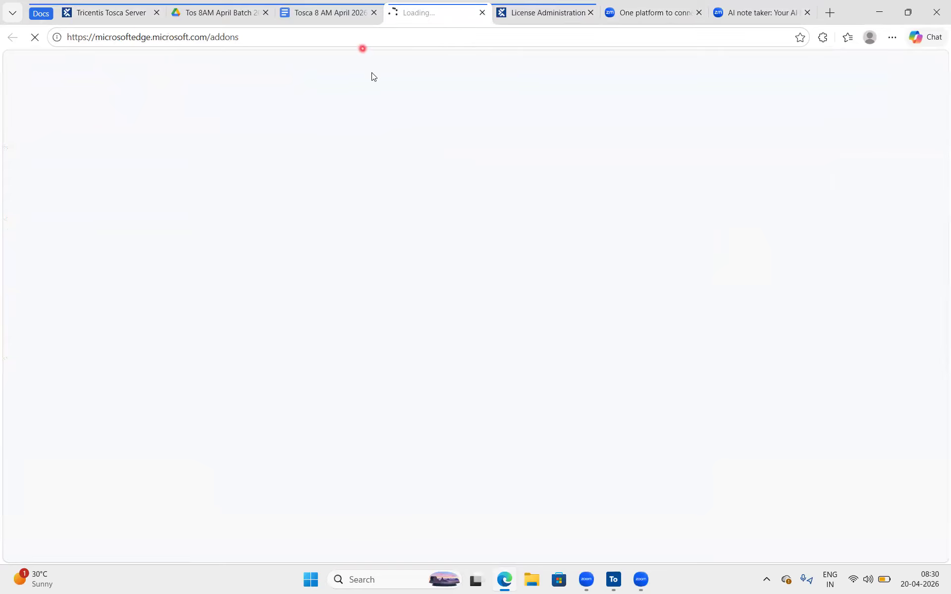
left_click(332, 166)
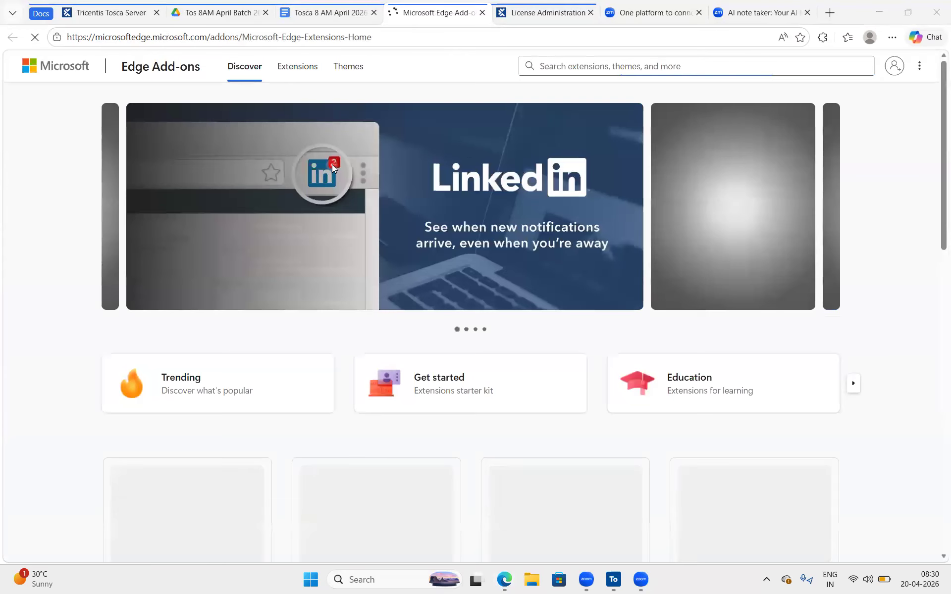
left_click(420, 329)
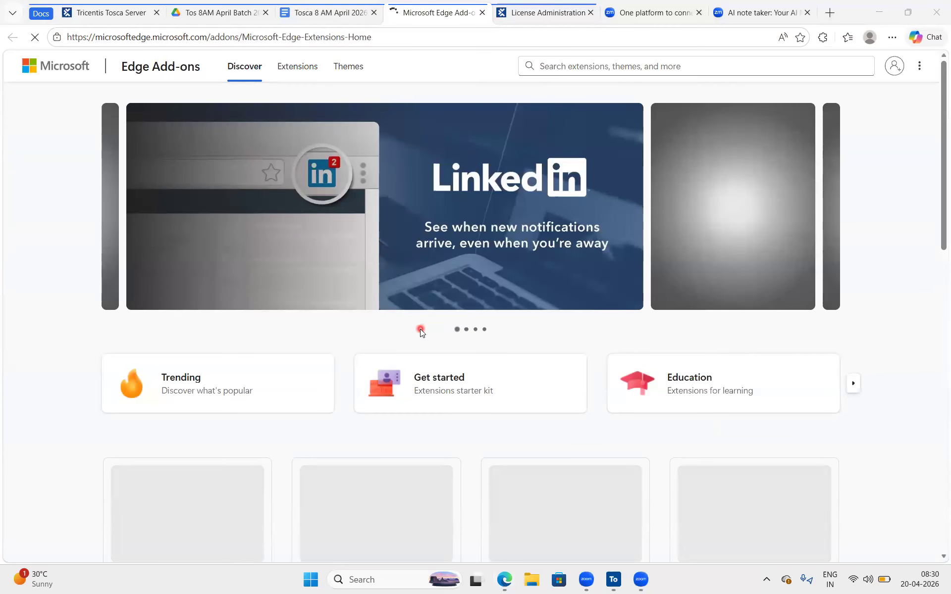
left_click(570, 70)
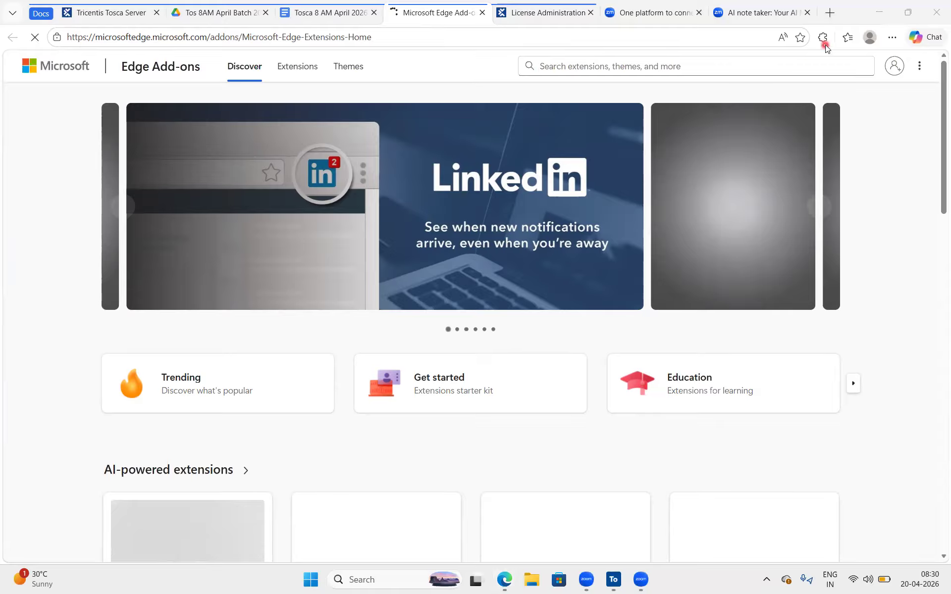
View the extension options in Edge's settings and return to the Add-ons page
left_click(887, 43)
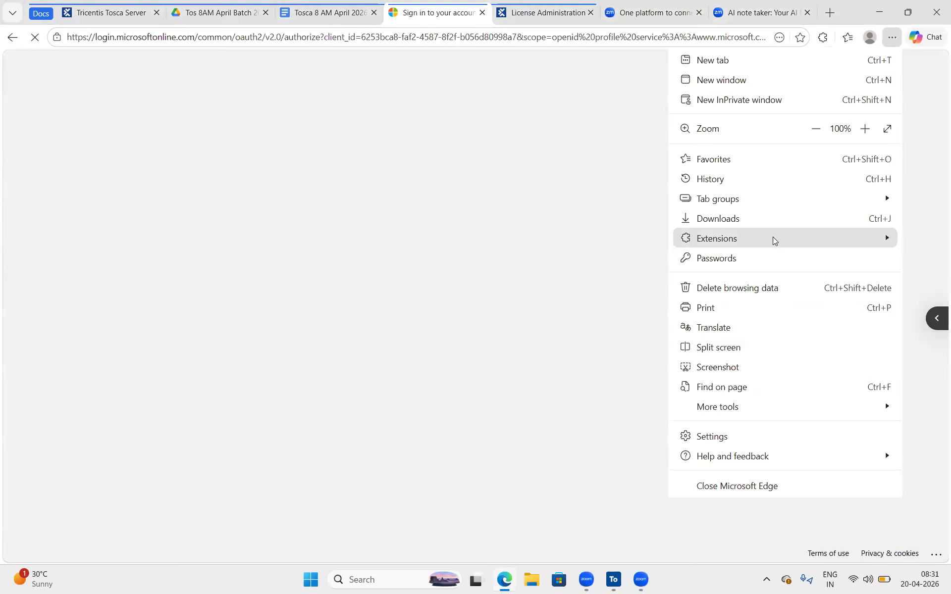
mouse_move(772, 237)
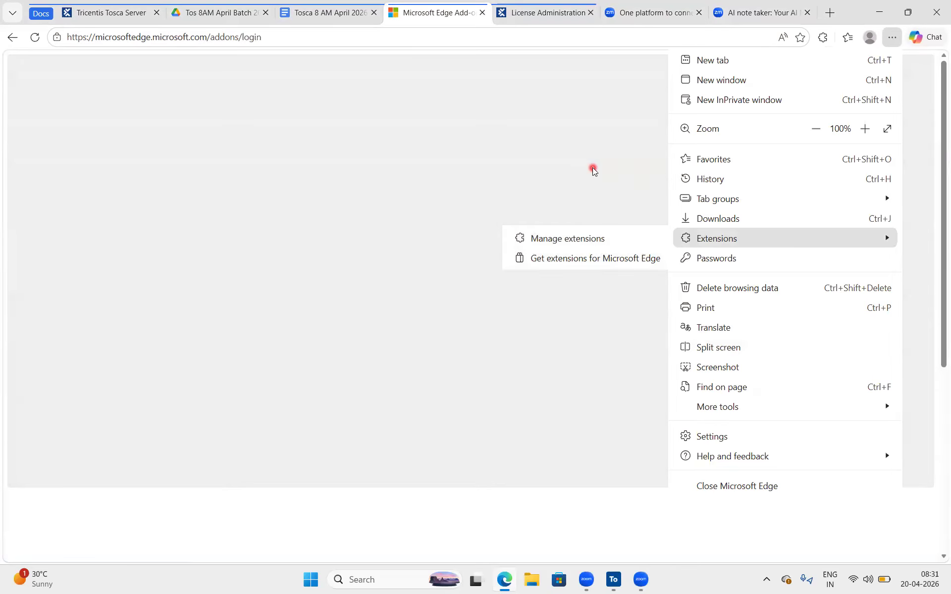
left_click(593, 168)
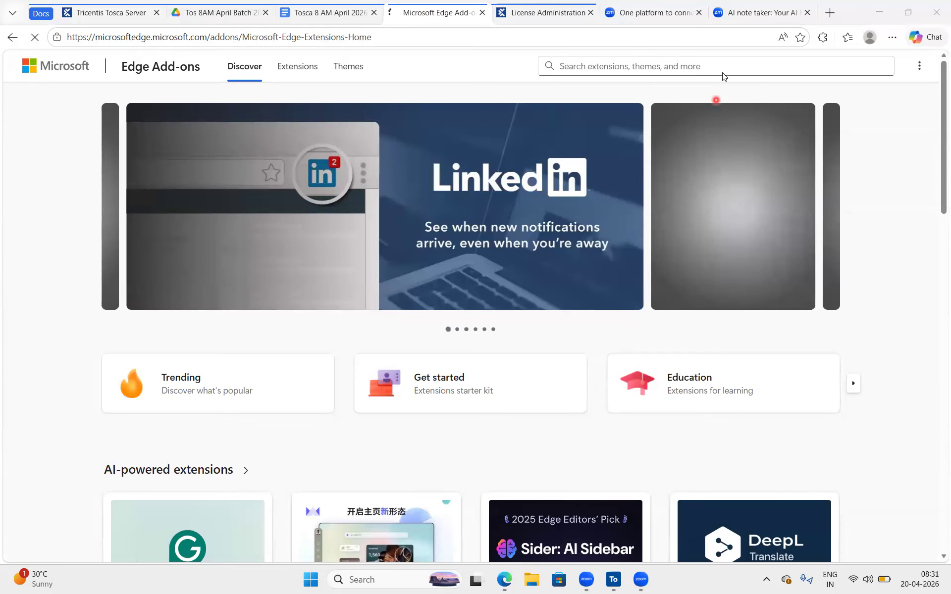
Search the Edge Add-ons store for "Tricnetis Tosca" and install Tricentis Automation Extension for Edge
left_click(616, 66)
type("Tr")
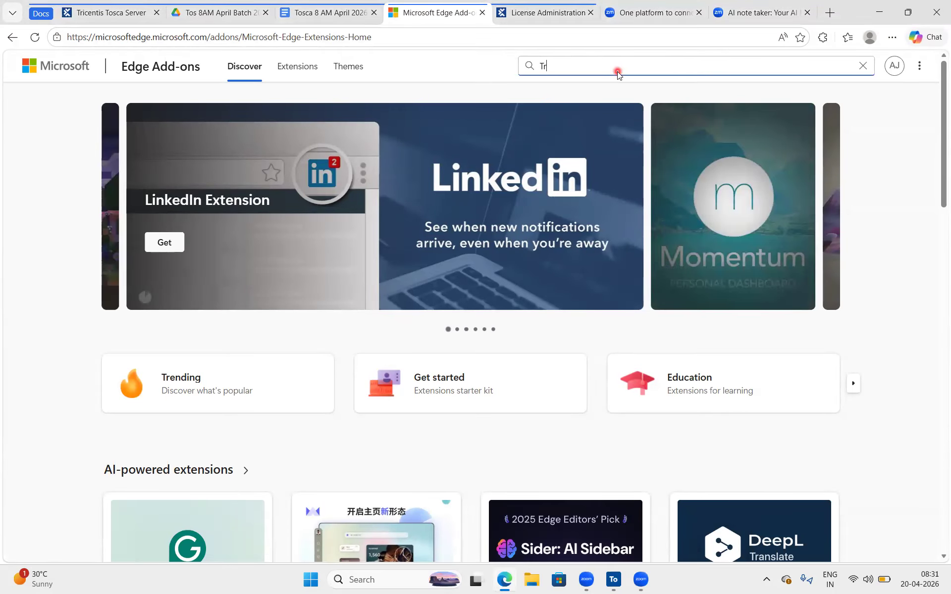
type("icnetis Tosca")
key("Return")
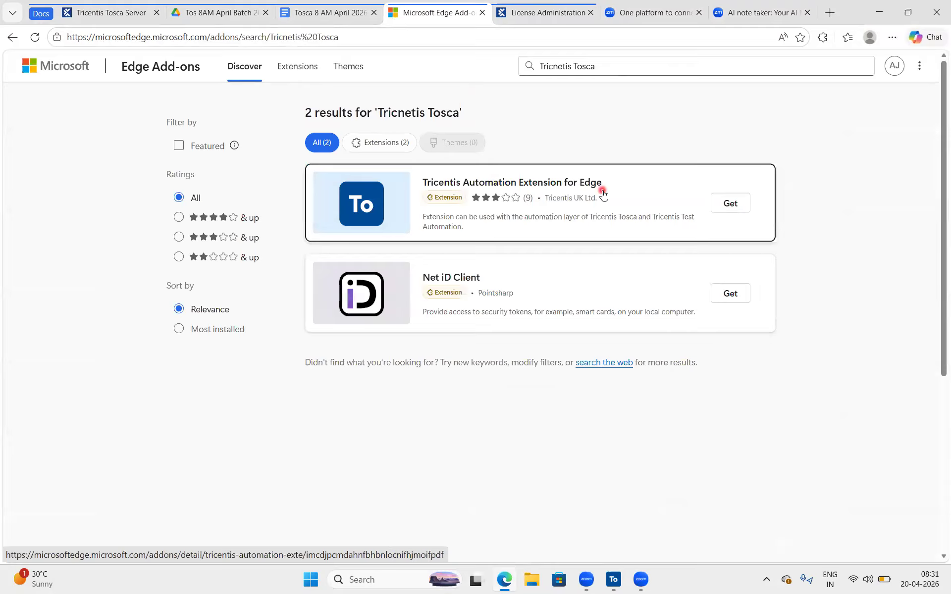
left_click(746, 203)
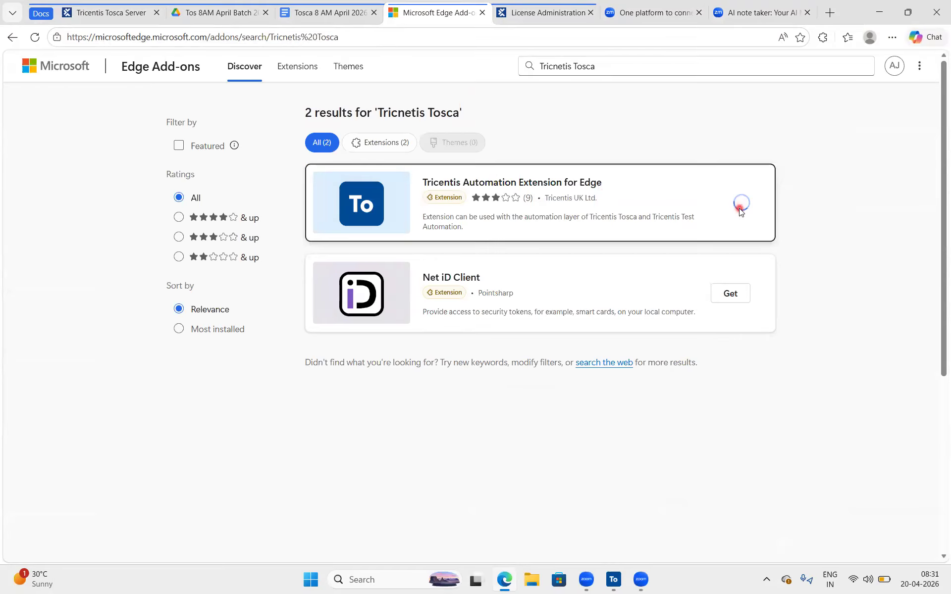
left_click(738, 190)
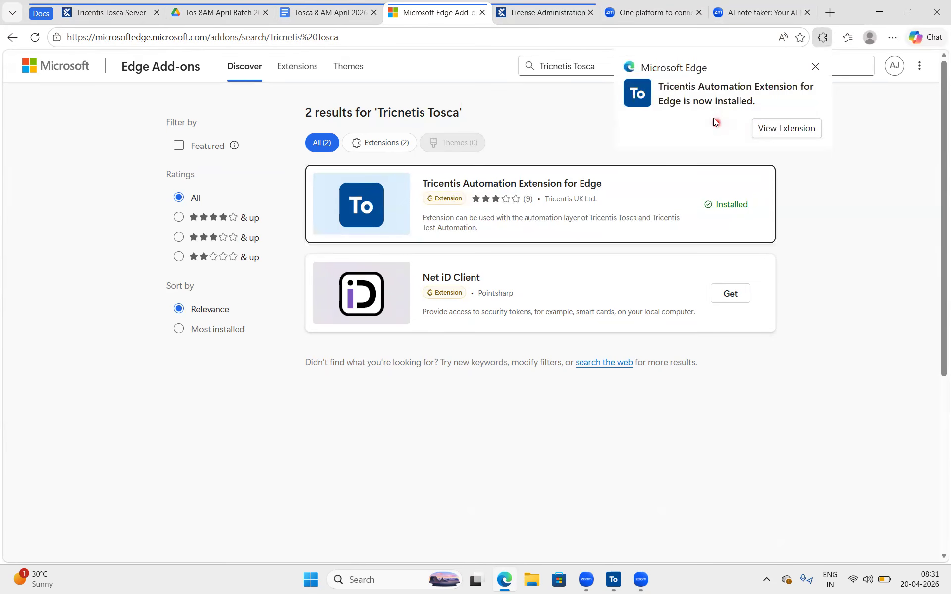
Find the new Tricentis extension in Edge's extension list and open the store details page of Tricentis Automation Extension for Edge
left_click(786, 128)
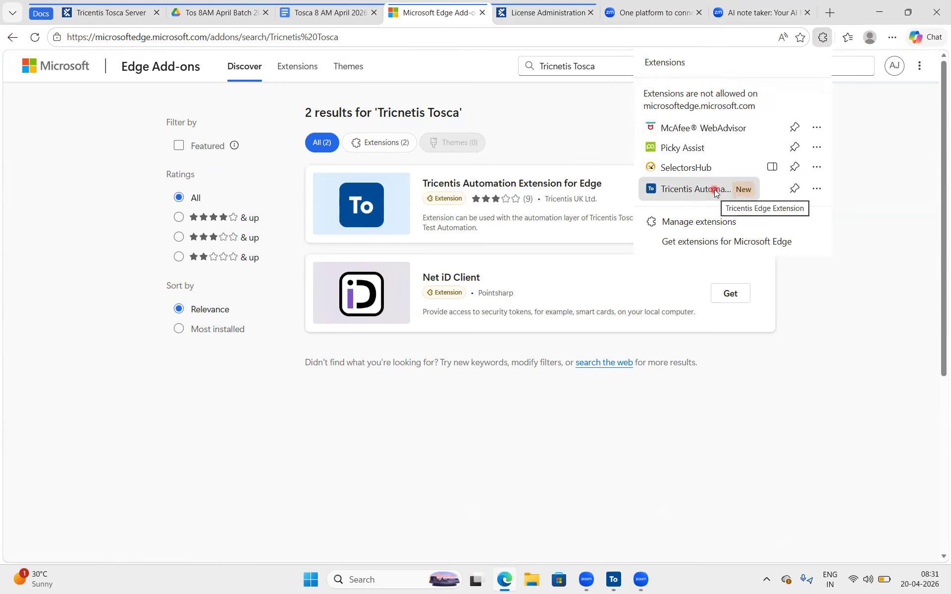
left_click(460, 187)
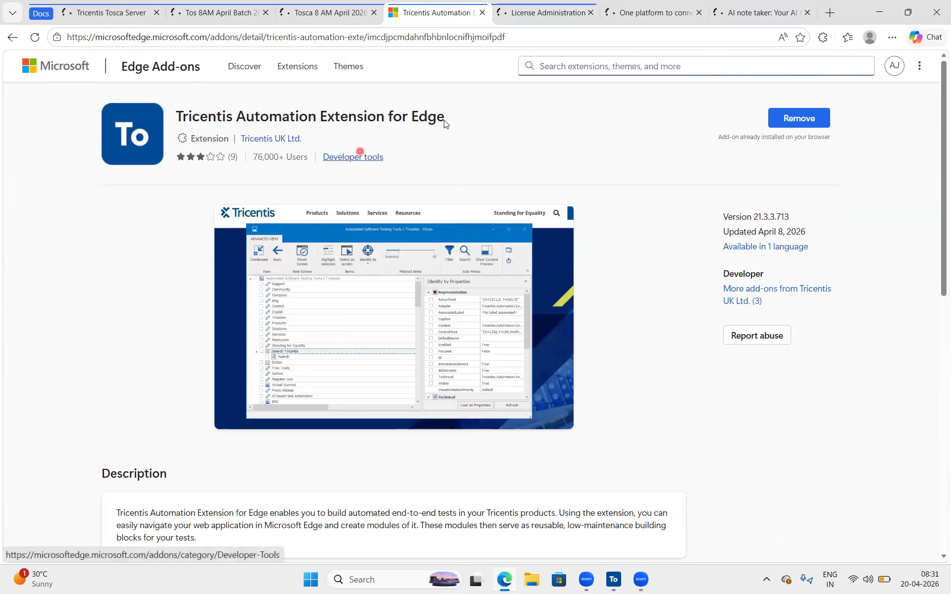
left_click(539, 42)
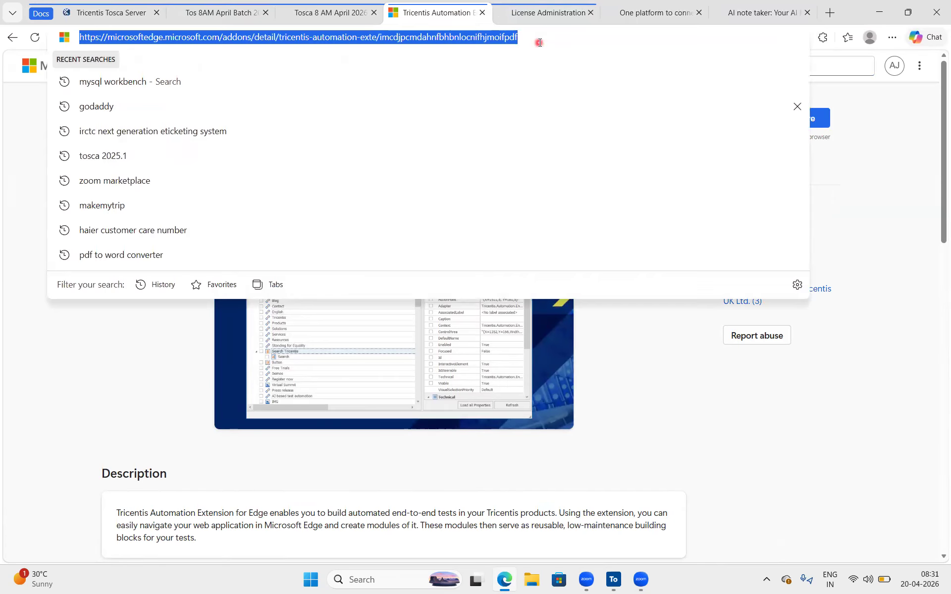
left_click(132, 446)
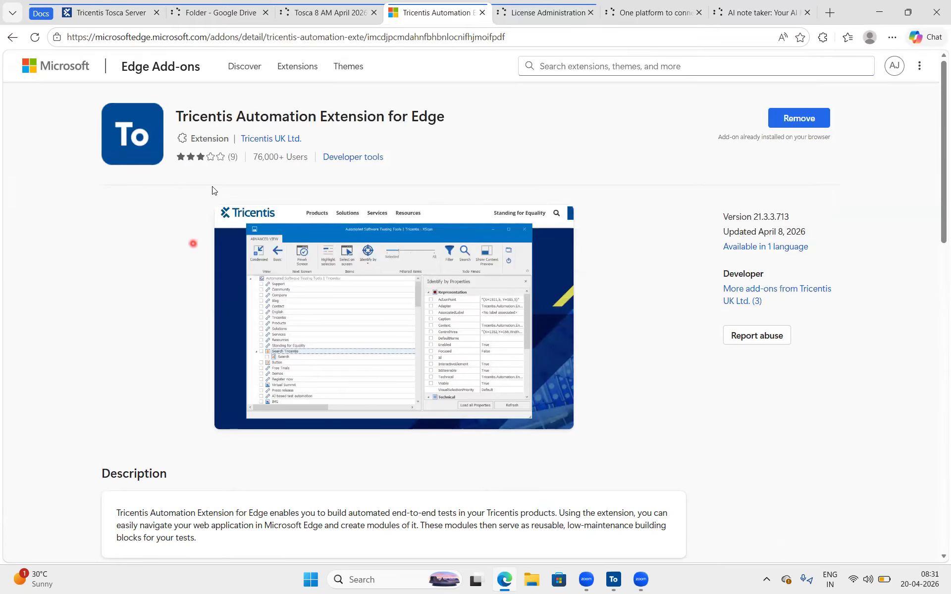
Return to the Tosca 8 AM April 2026 notes and place the cursor below "If not add extension" in the pre-requisite section
left_click(175, 7)
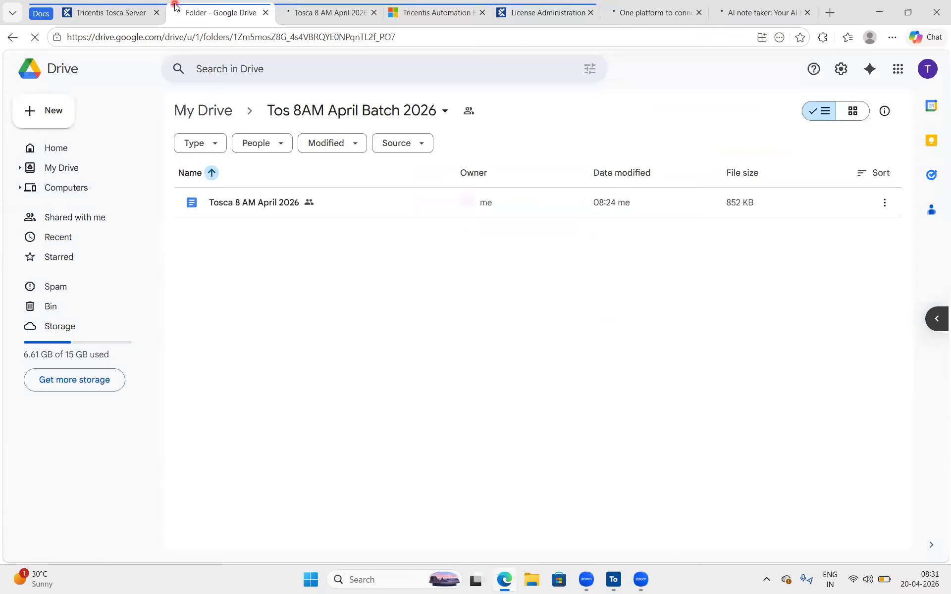
left_click(292, 18)
scroll(367, 410, "down", 10)
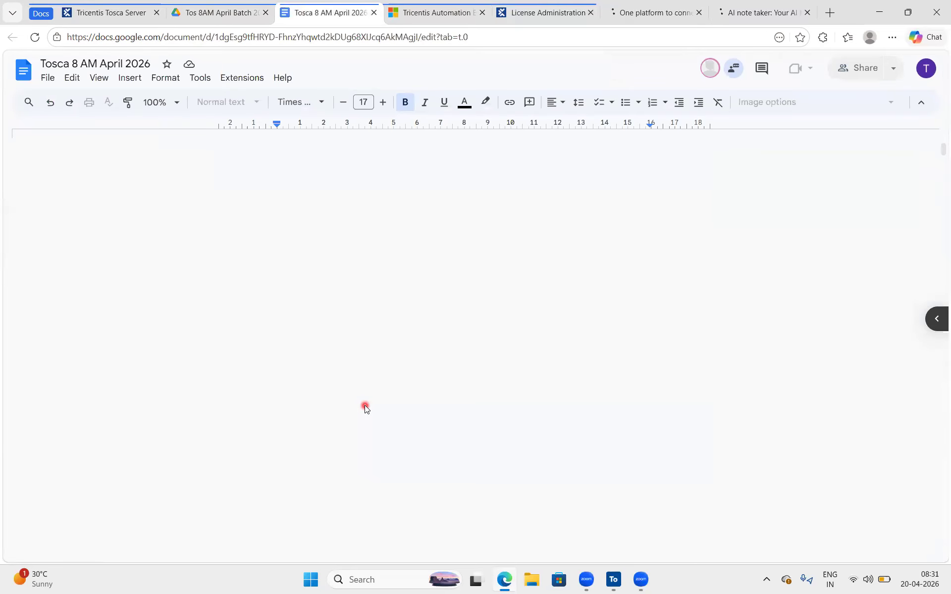
scroll(365, 407, "down", 20)
scroll(365, 406, "down", 10)
scroll(365, 405, "down", 5)
scroll(365, 406, "down", 20)
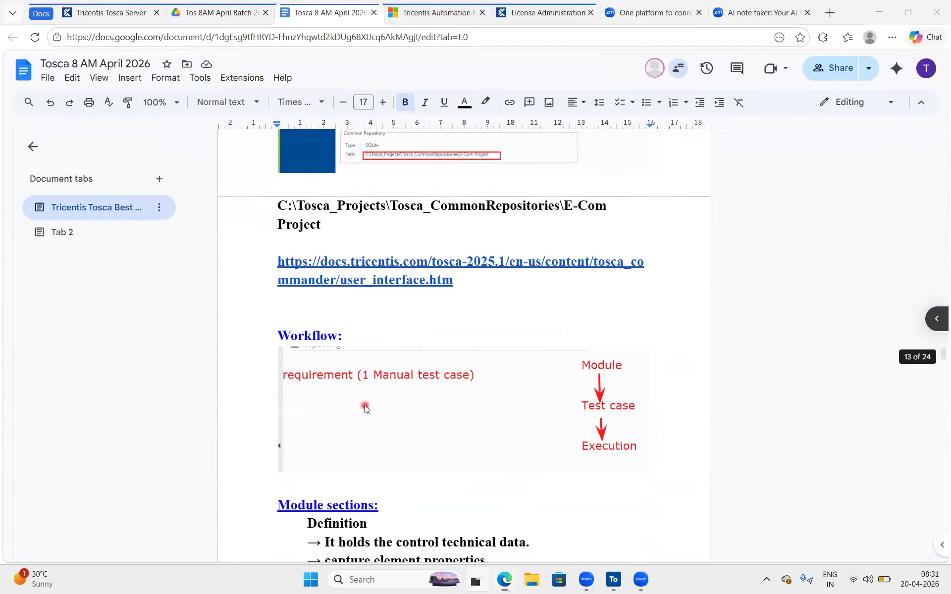
key("super+Tab")
left_click(237, 164)
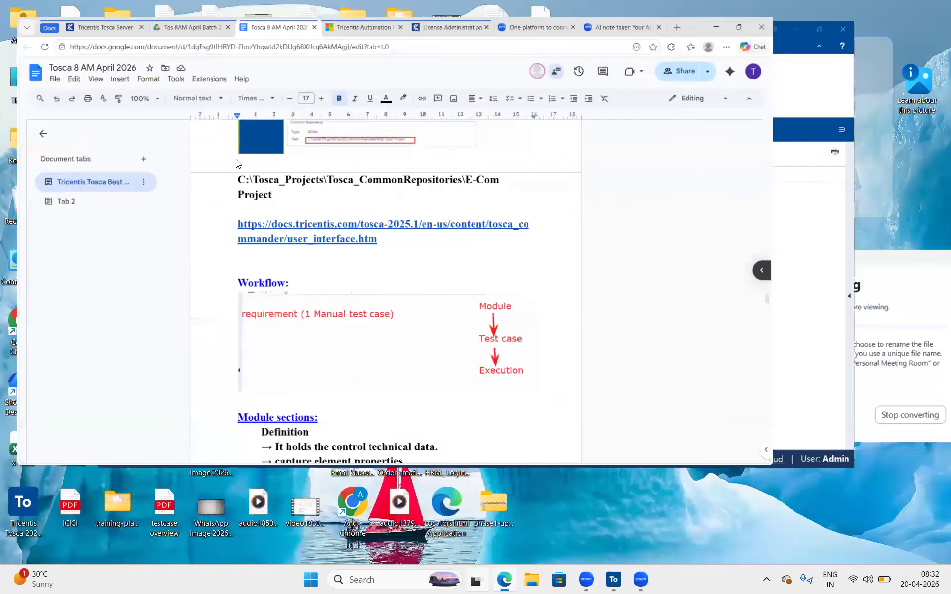
scroll(475, 453, "down", 20)
scroll(475, 453, "down", 20)
scroll(475, 453, "down", 20)
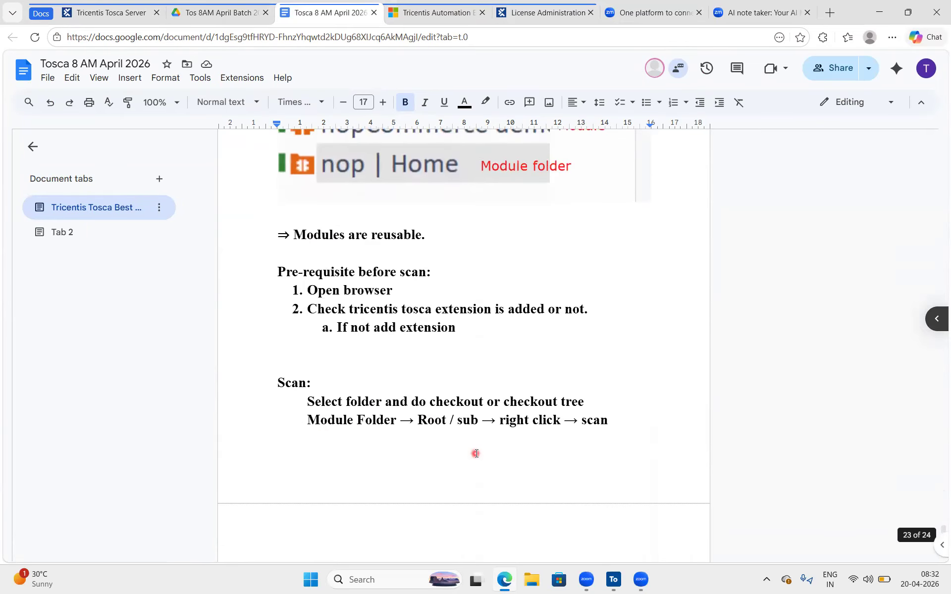
scroll(475, 453, "down", 1)
left_click(330, 330)
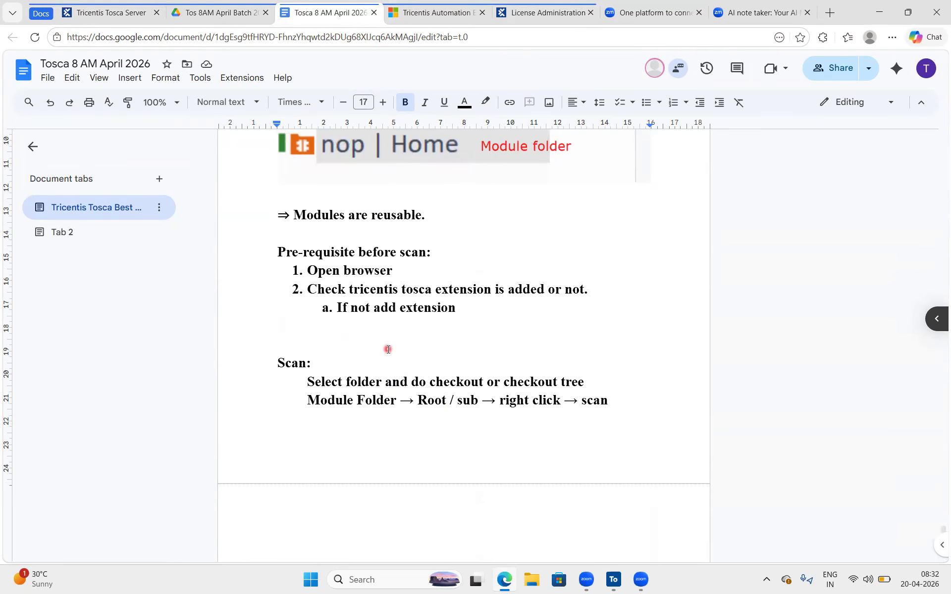
Copy the full web address of the Tricentis Automation Extension for Edge store page
left_click(664, 15)
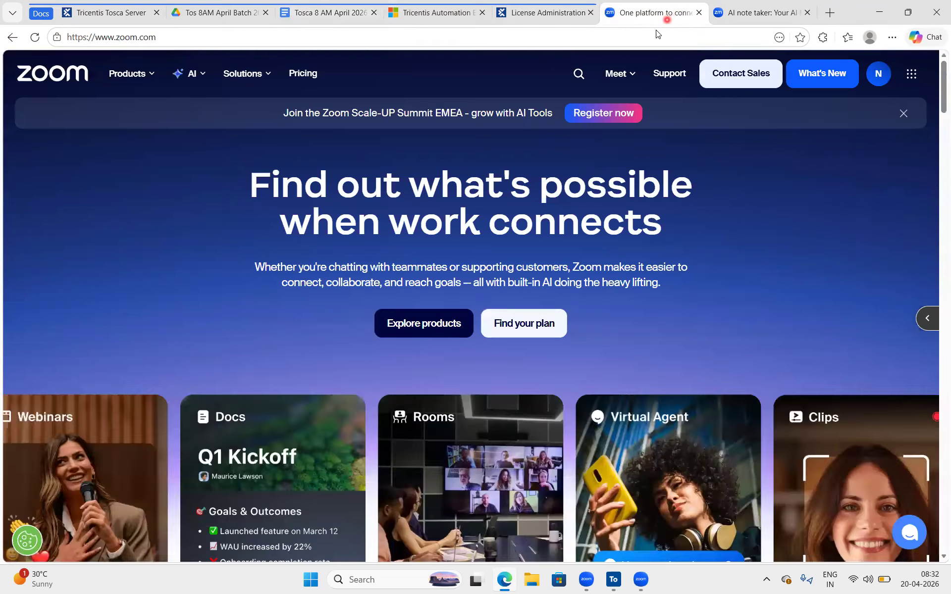
left_click(458, 19)
left_click(467, 33)
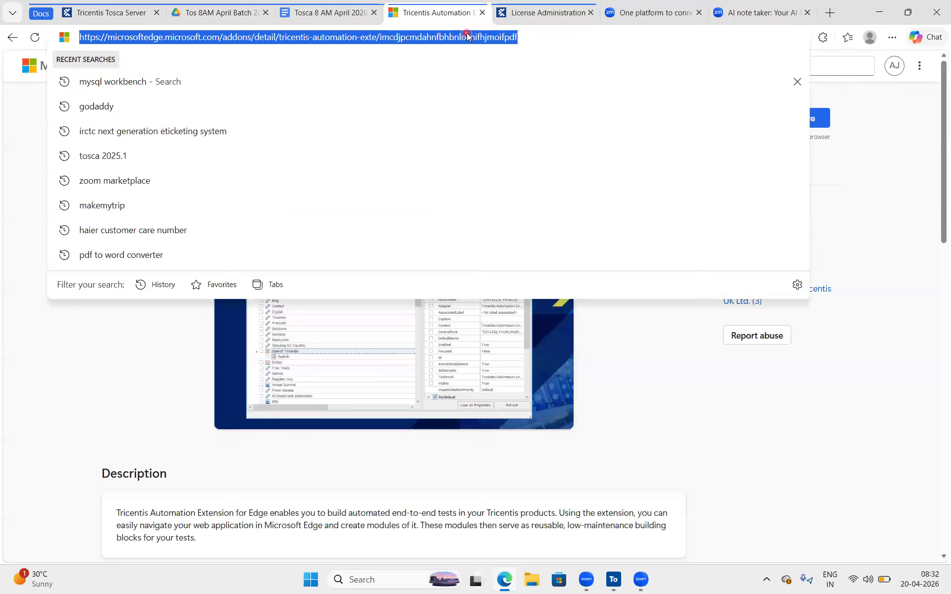
left_click(352, 18)
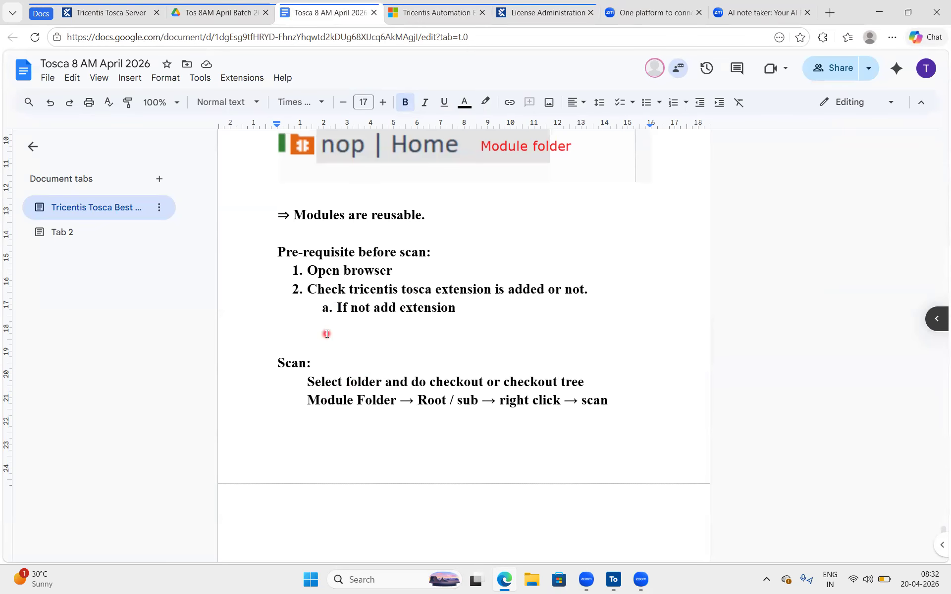
left_click(359, 361)
left_click(426, 20)
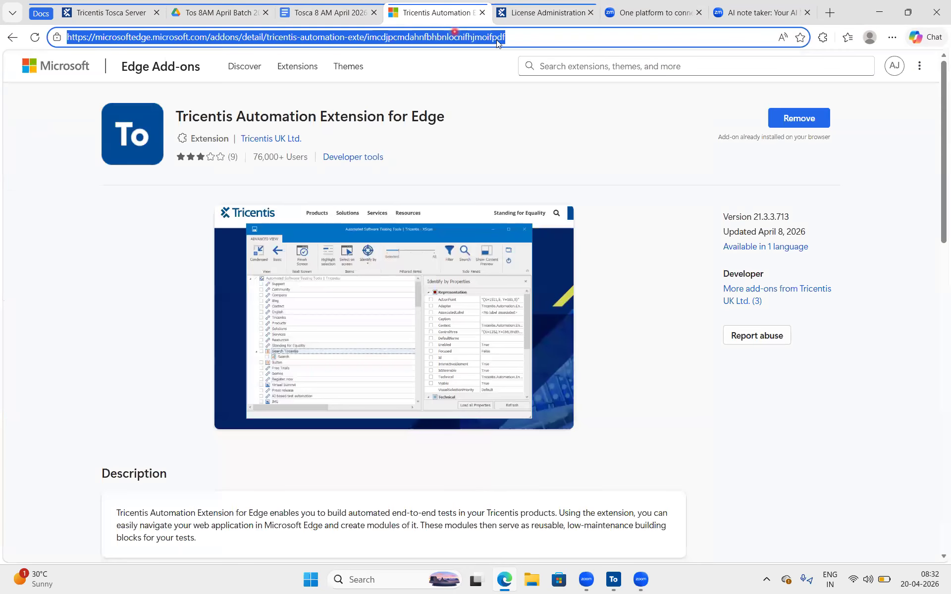
left_click(529, 42)
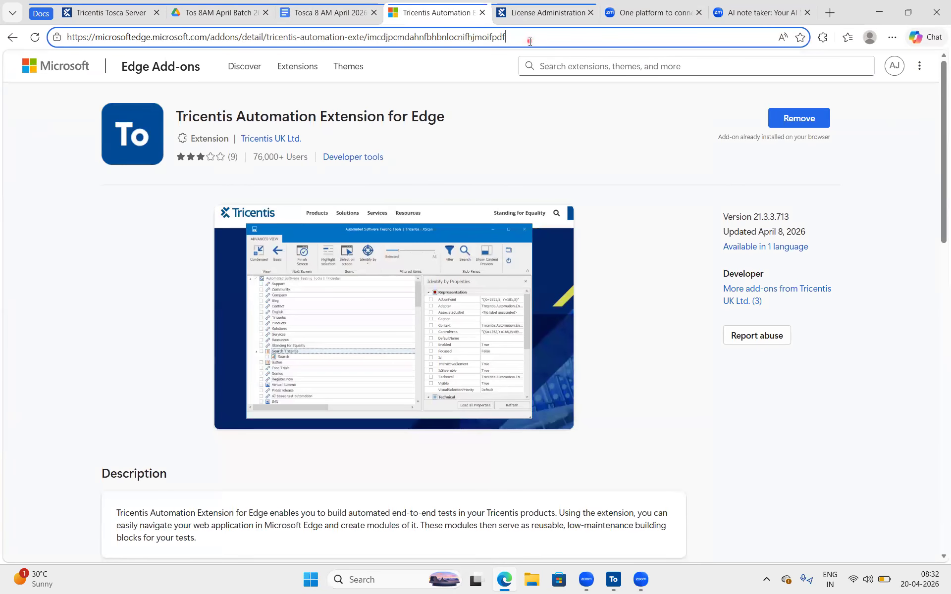
left_click_drag(529, 40, 52, 17)
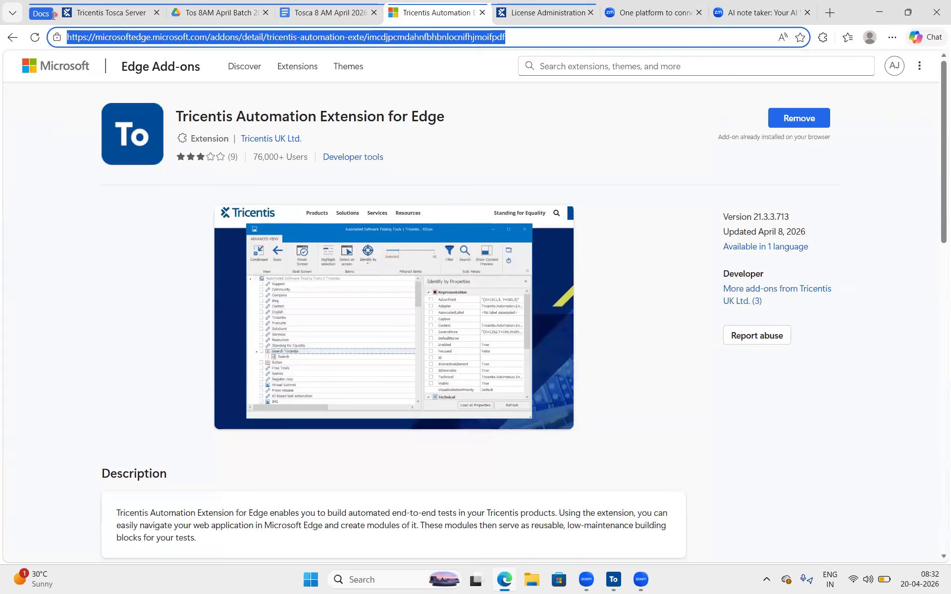
right_click(160, 41)
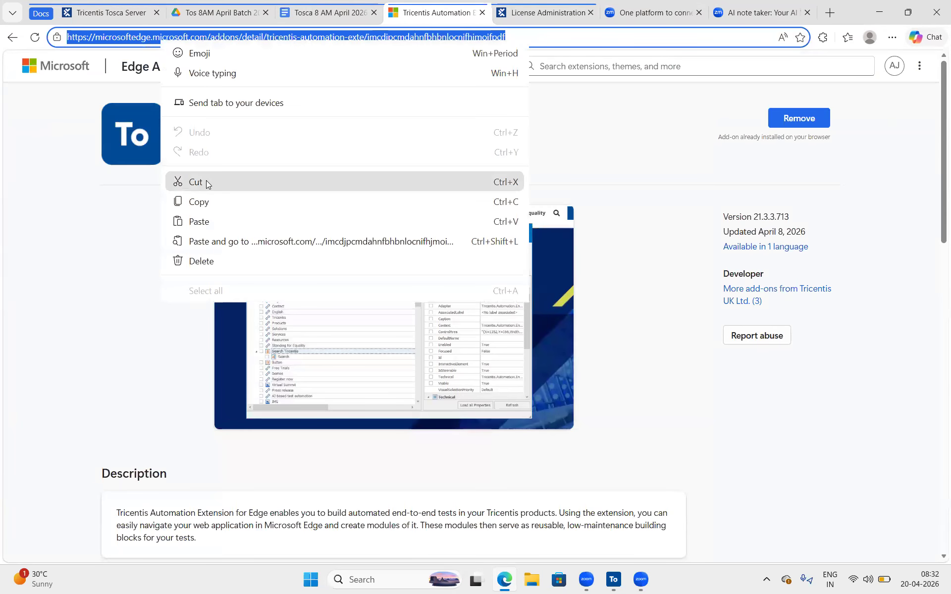
left_click(208, 203)
Paste the copied extension link into the class notes below the line "If not add extension"
key("ctrl+shift+Tab")
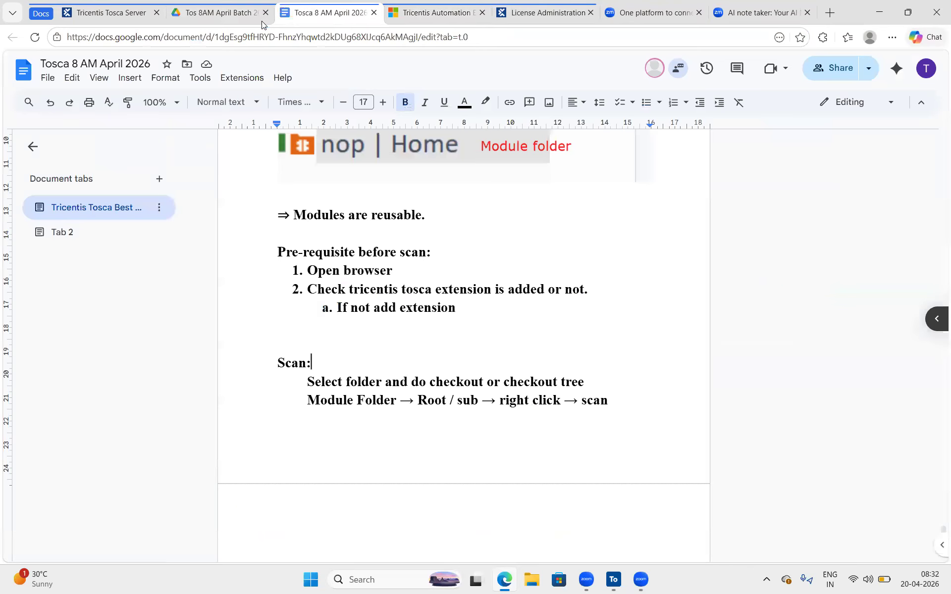
left_click(315, 331)
right_click(315, 333)
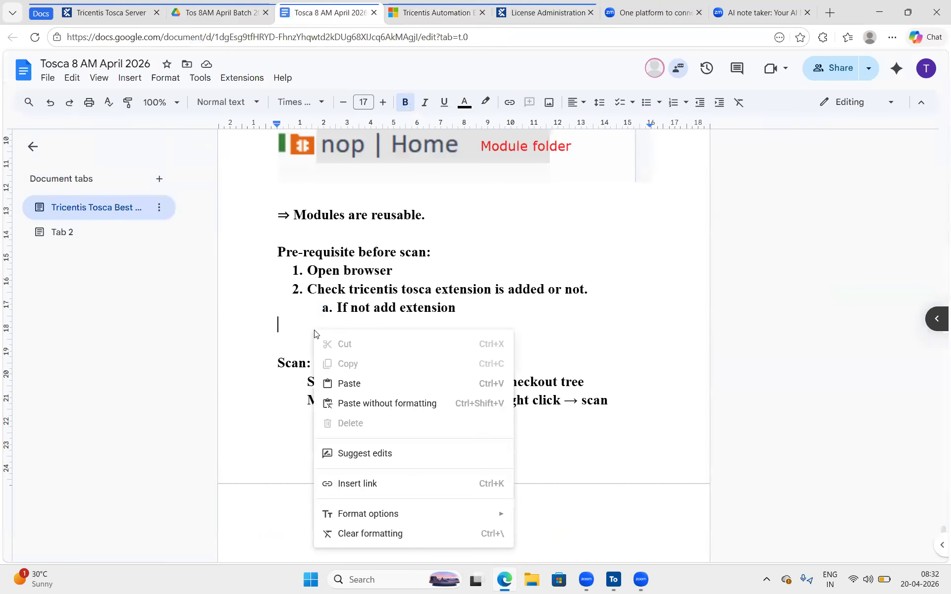
left_click(375, 384)
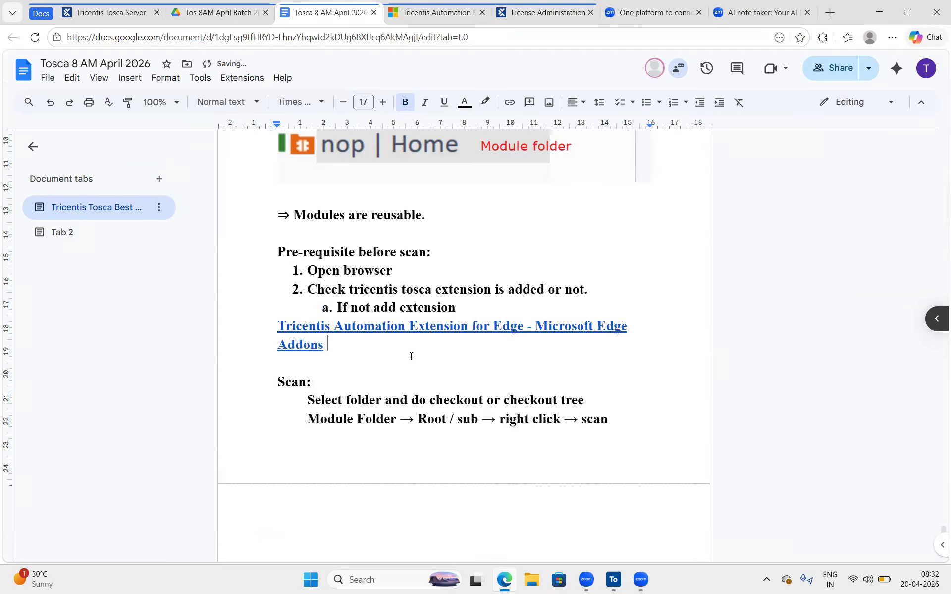
Copy the pasted link's address and add it as a full URL on a new line beneath the titled extension link
left_click(315, 347)
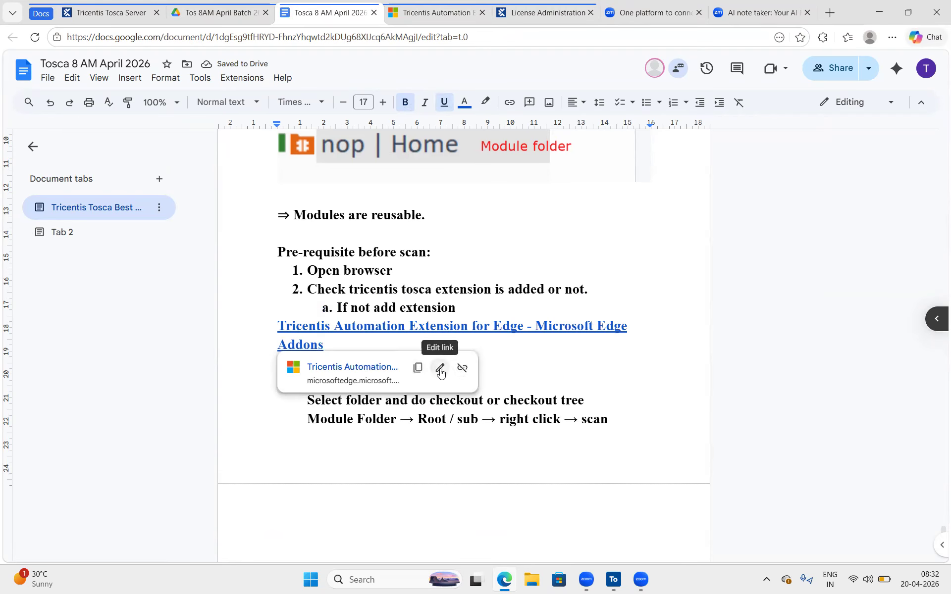
left_click(418, 371)
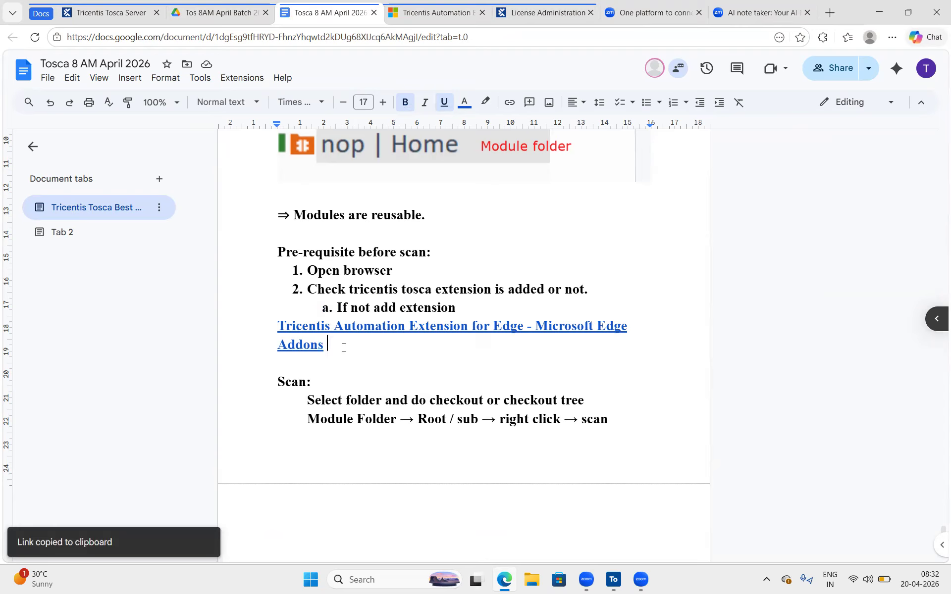
key("Return")
key("ctrl+v")
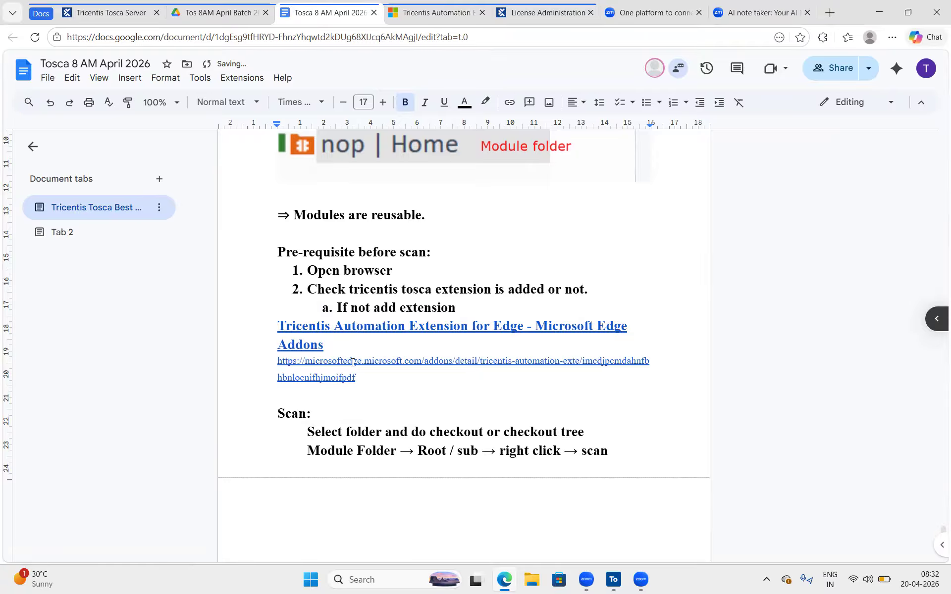
Return to the store page of Tricentis Automation Extension for Edge to review its removal option
scroll(353, 362, "down", 1)
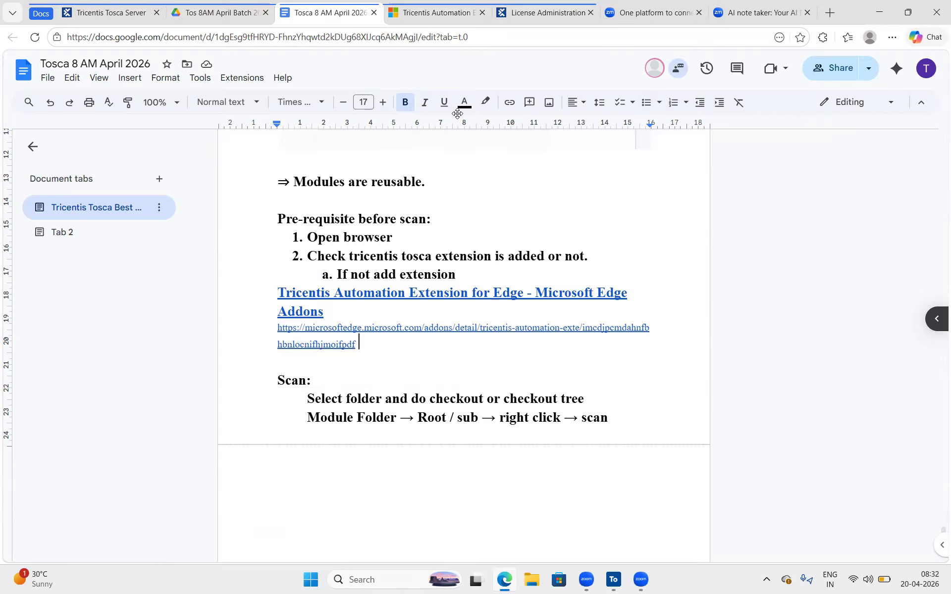
left_click(422, 19)
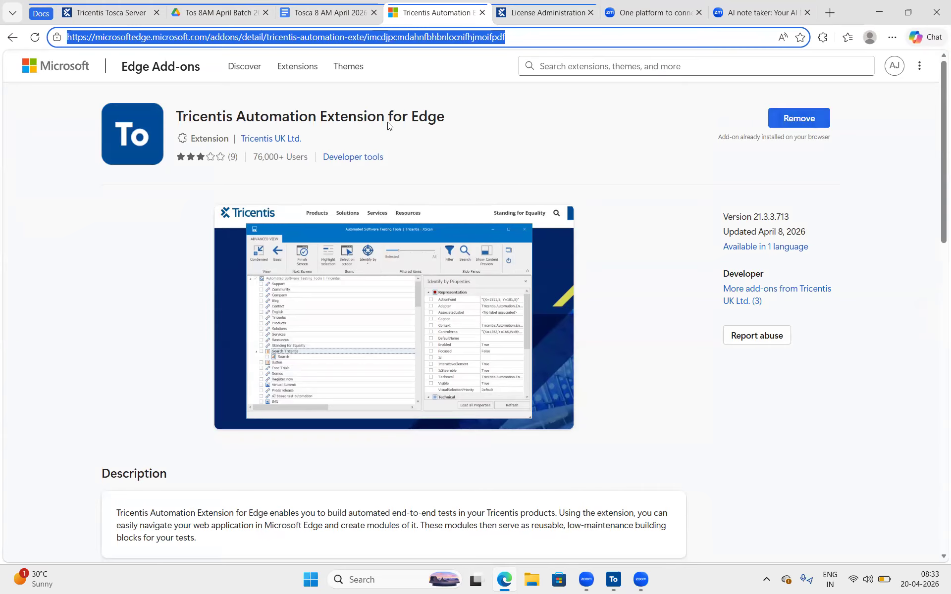
left_click(804, 118)
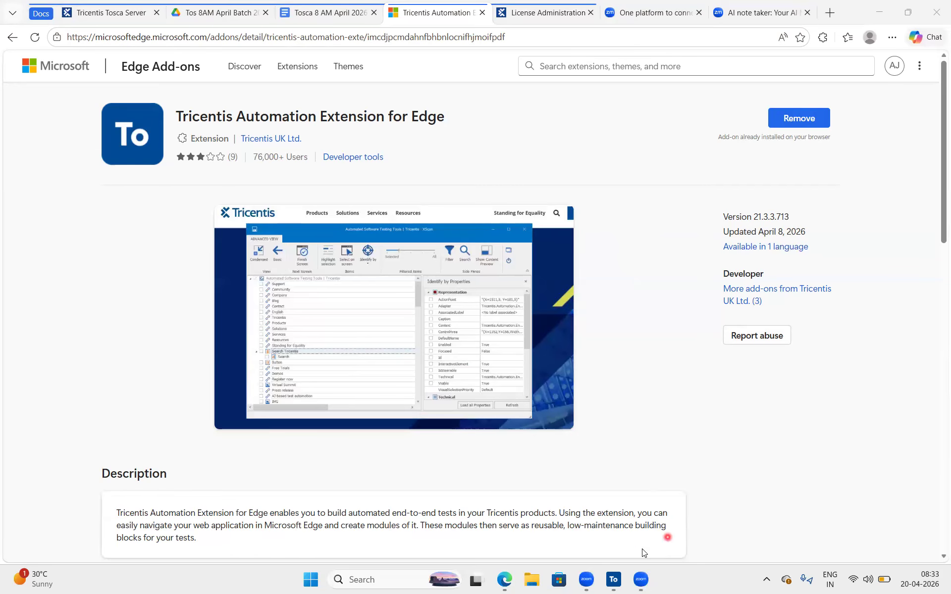
Switch to Google Chrome by finding it through Windows search, open the Next IQ profile and maximize the window
left_click(361, 580)
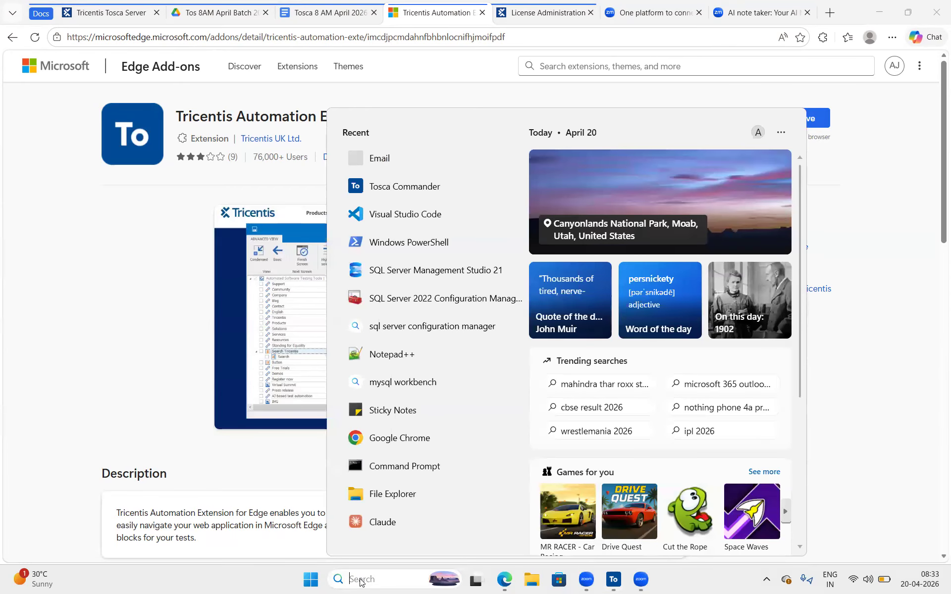
type("chrome")
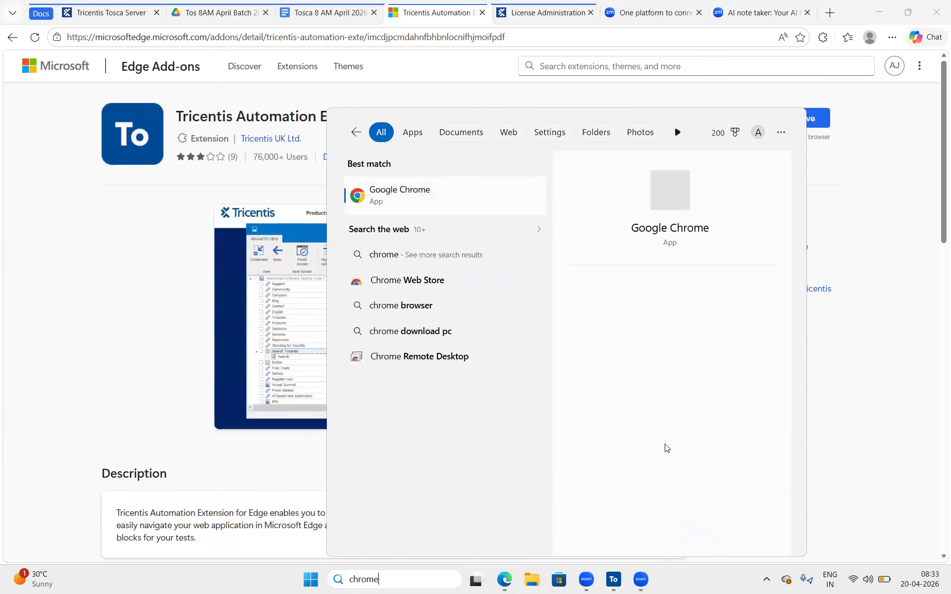
left_click(400, 184)
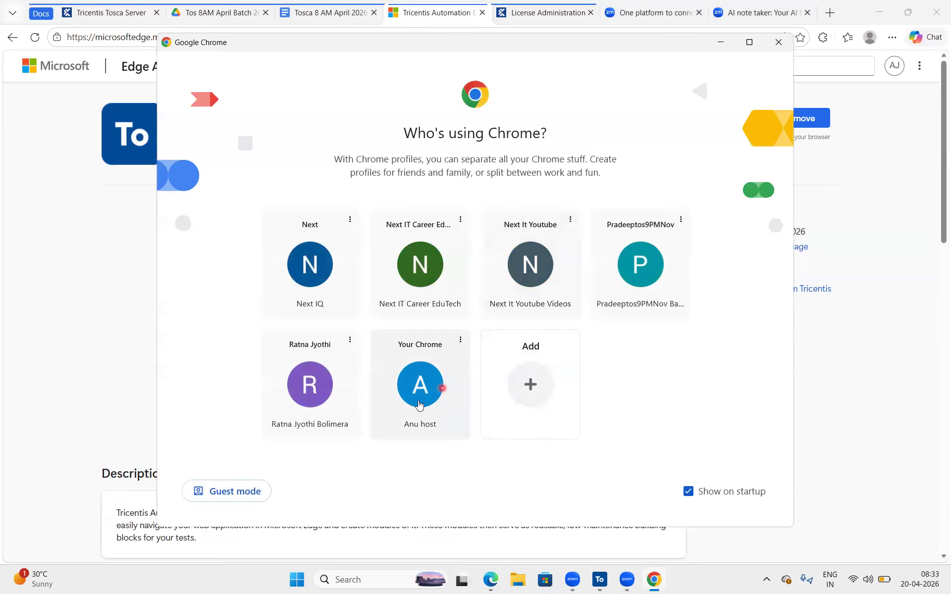
left_click(304, 278)
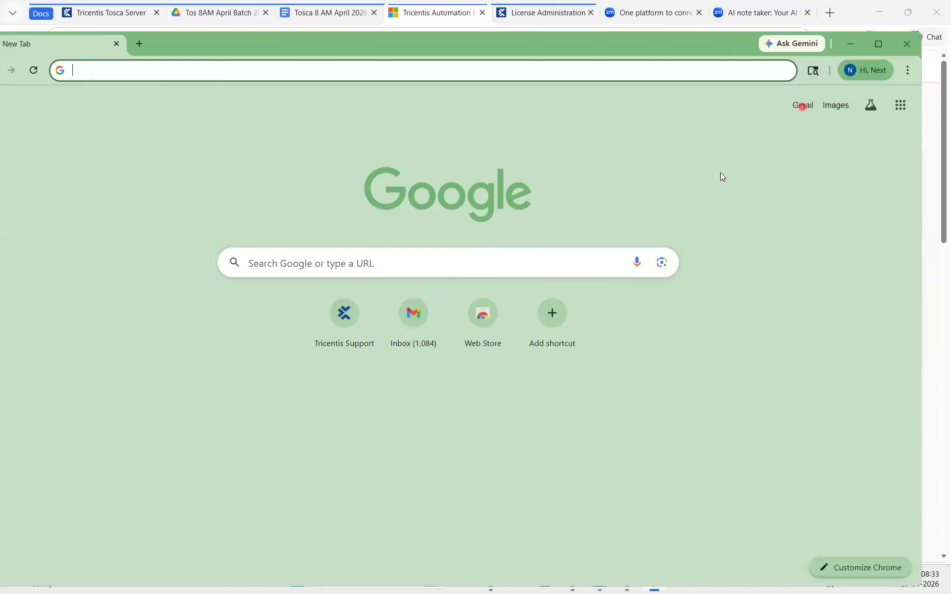
left_click(878, 43)
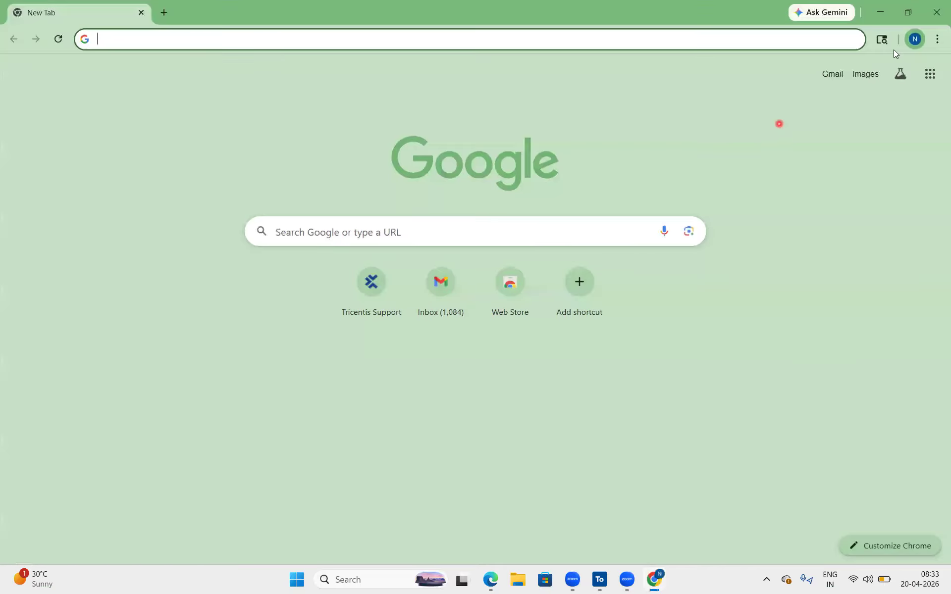
Open Chrome's extension management page to check whether a Tricentis extension is installed
left_click(937, 47)
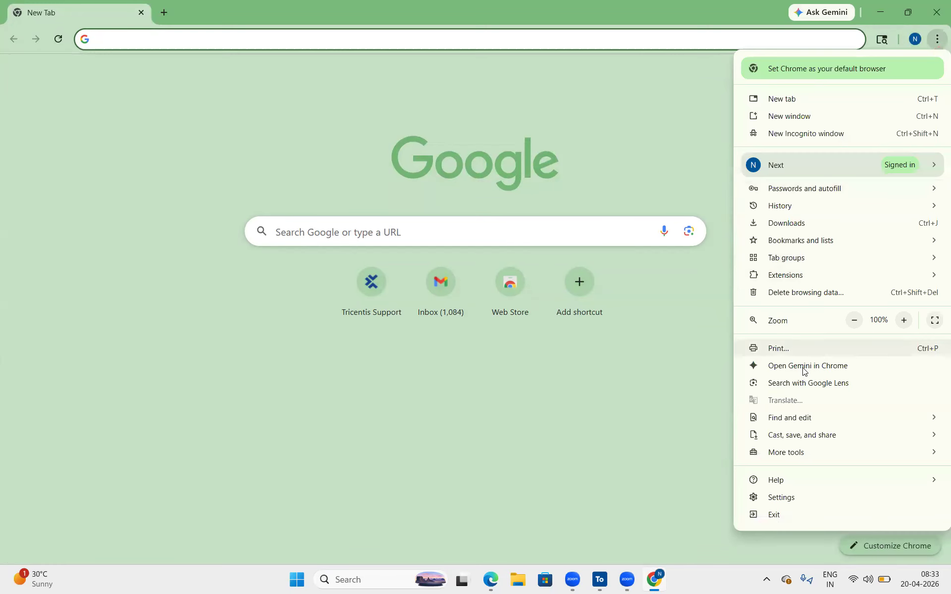
mouse_move(820, 280)
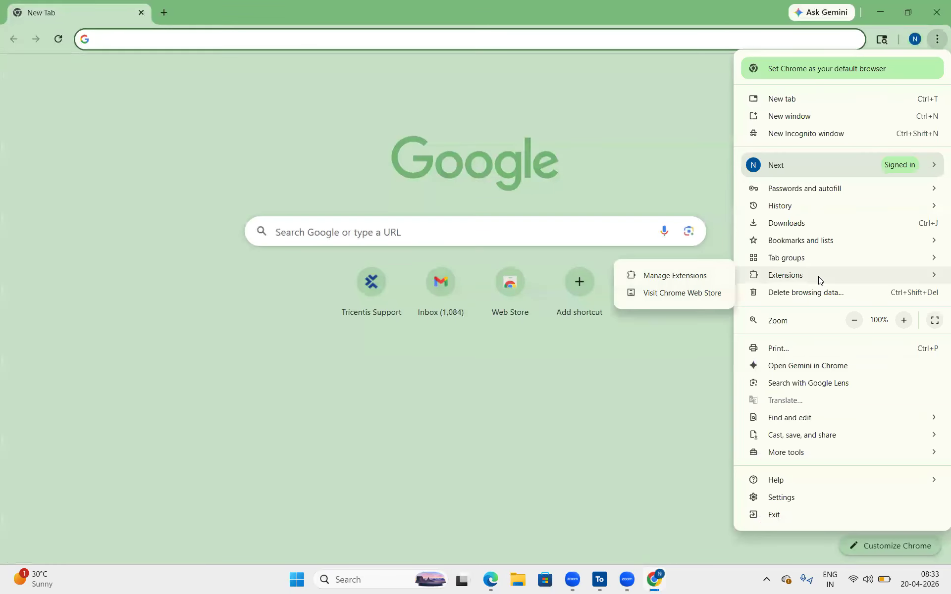
left_click(710, 283)
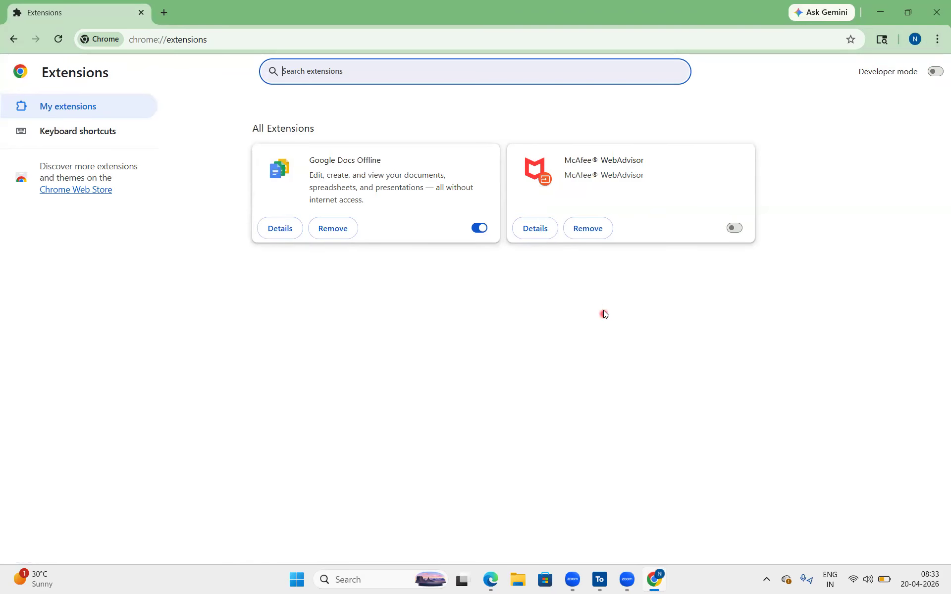
Replace Chrome's extensions page with a blank new tab and return to the Tosca 8 AM April 2026 notes in Edge
left_click(172, 16)
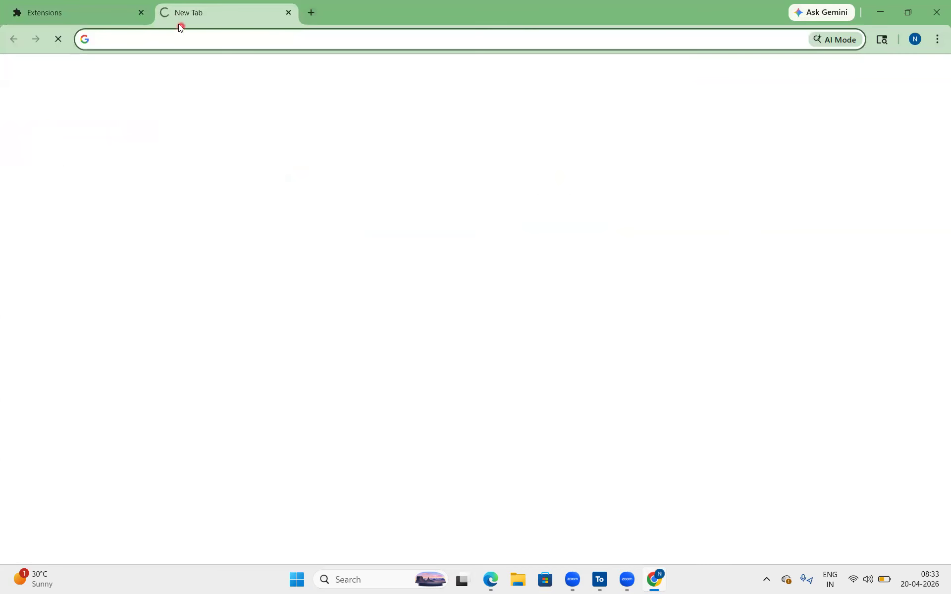
left_click(143, 15)
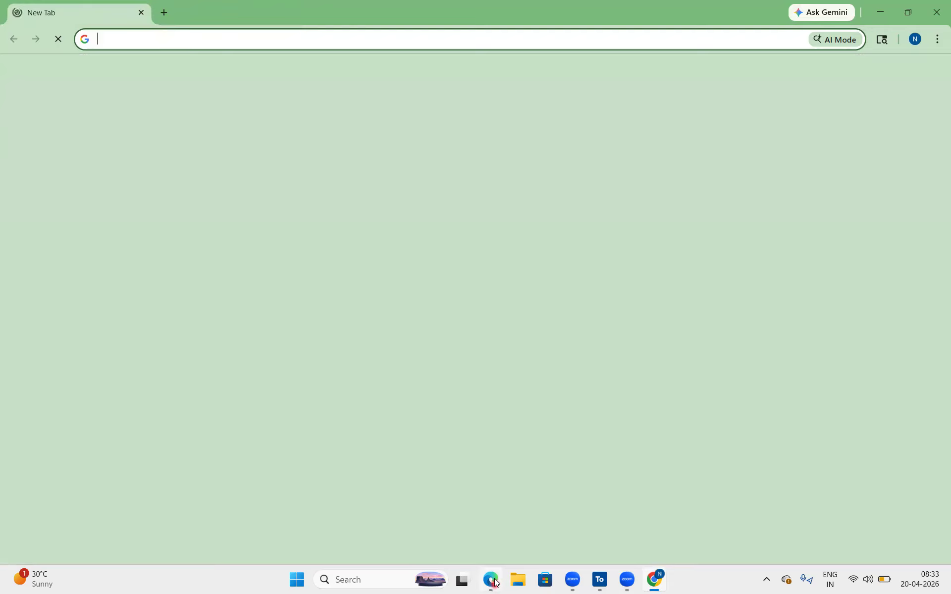
mouse_move(490, 580)
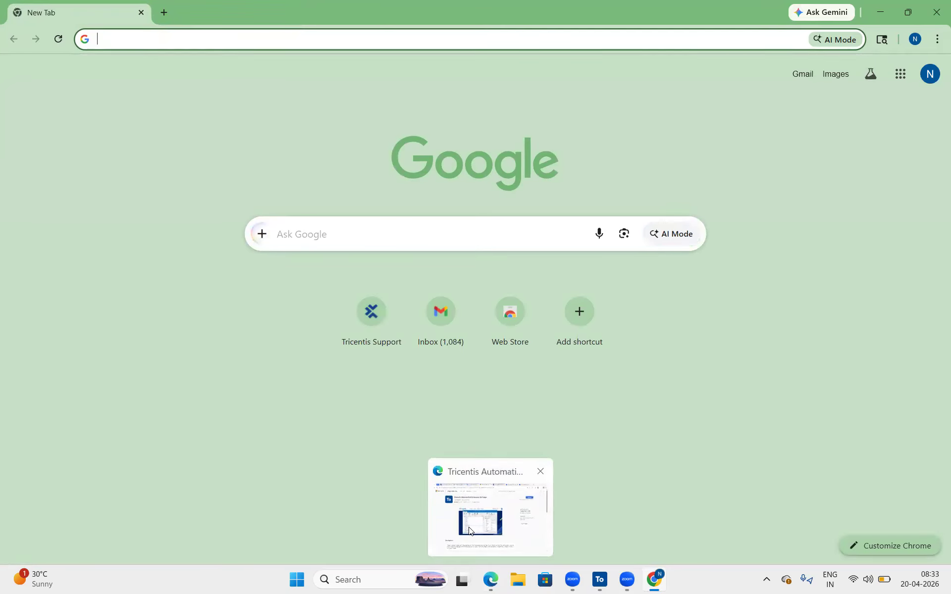
left_click(490, 572)
left_click(304, 12)
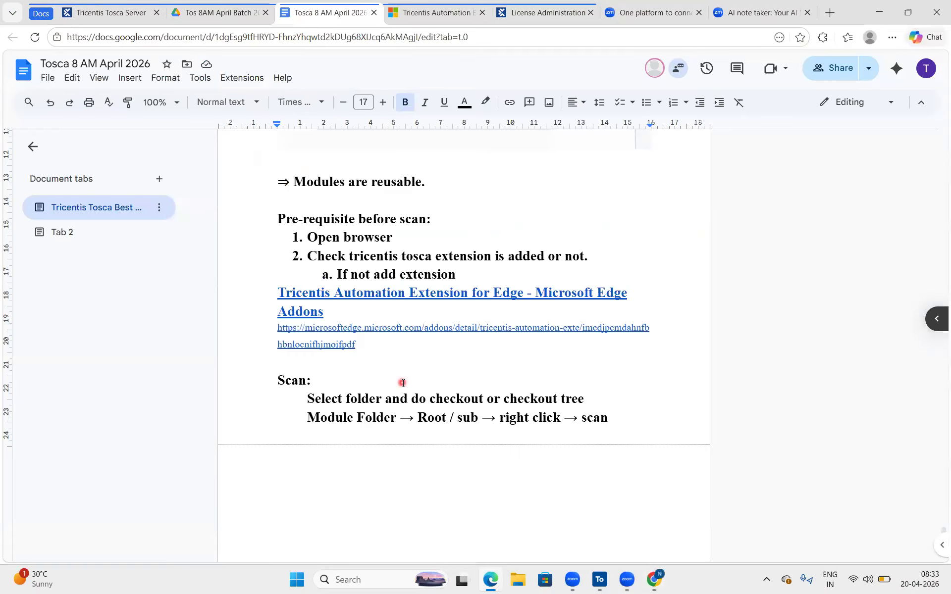
Add prerequisite item 3, "Open application in url in browser.", below the extension links and start a fourth list item
left_click(313, 368)
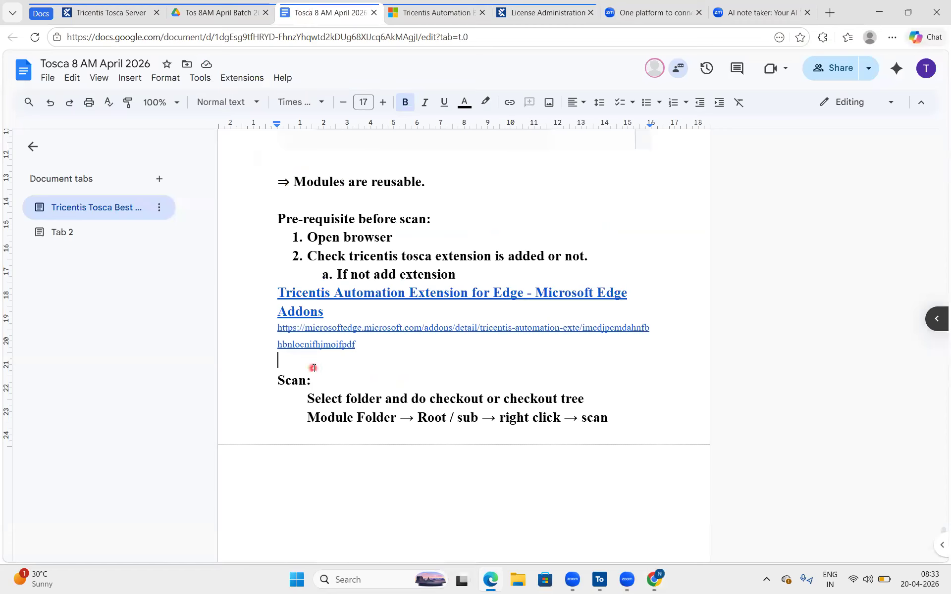
key("Return")
type("3. ")
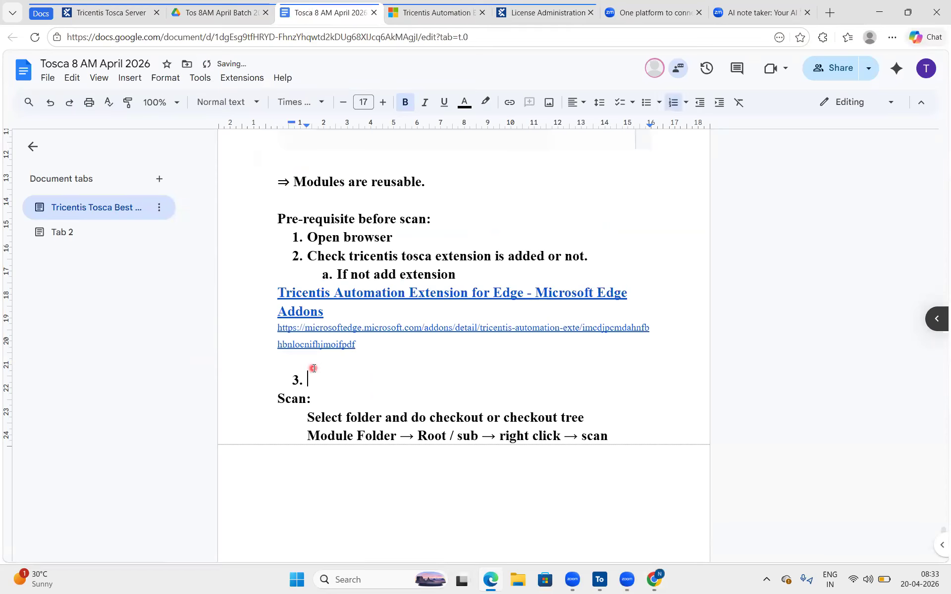
type("Open application in")
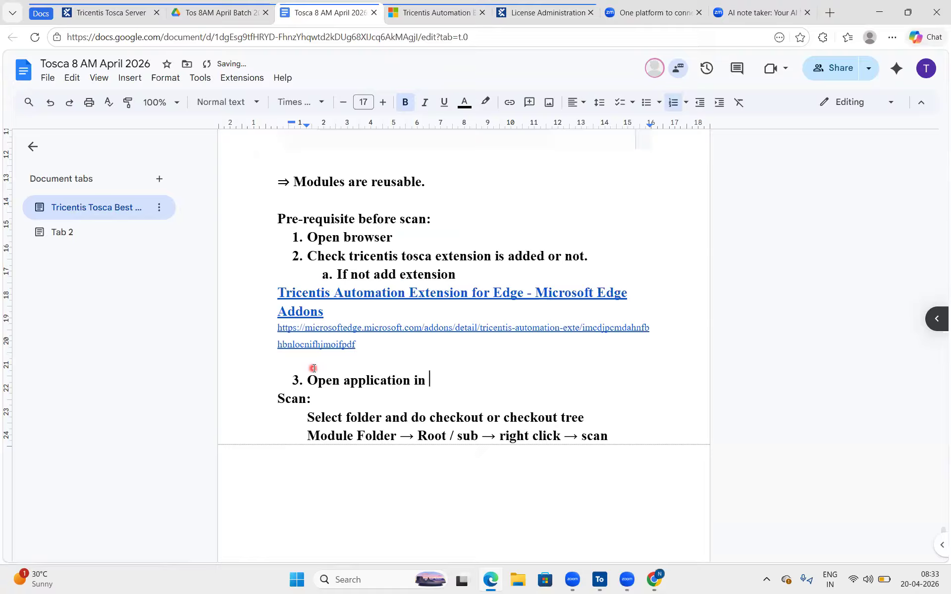
type(" url in browser.")
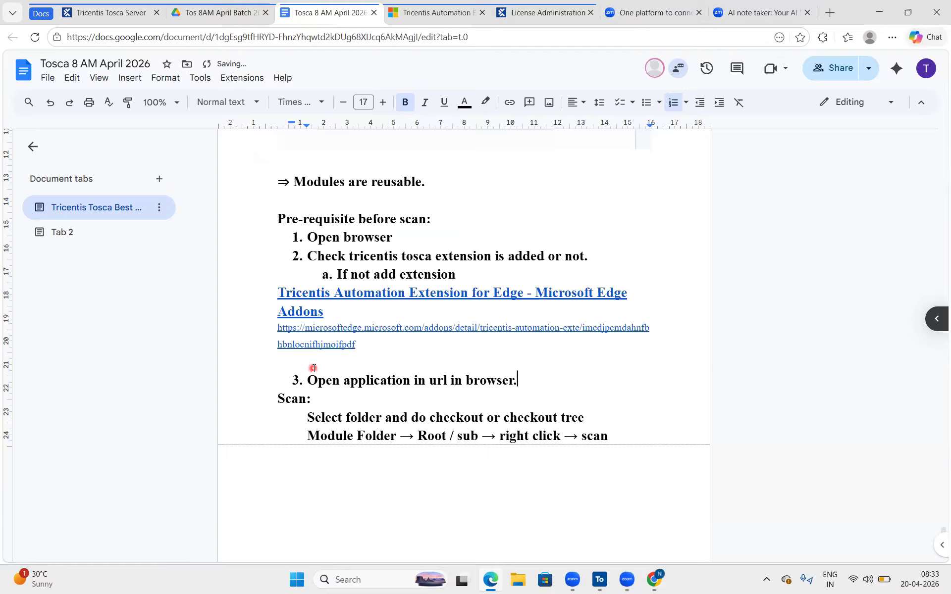
key("Return")
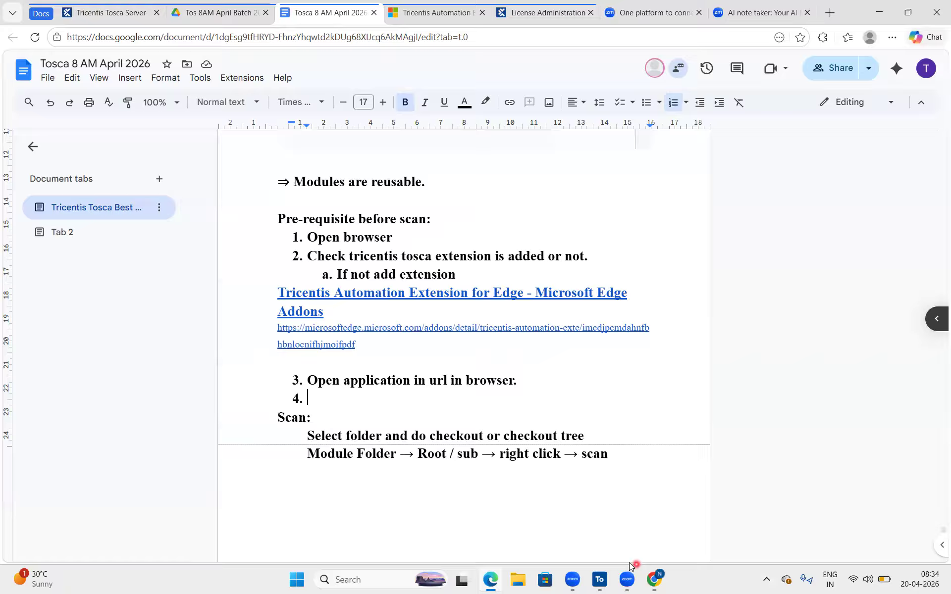
Switch to Chrome, search for "amazon" and open the Amazon.in home page
left_click(654, 580)
left_click(218, 35)
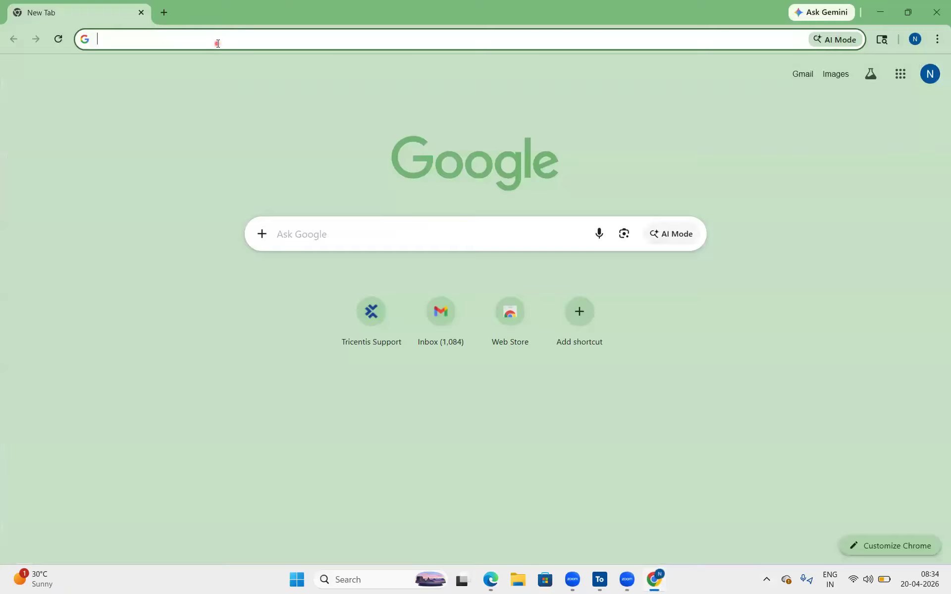
type("amazon")
key("Return")
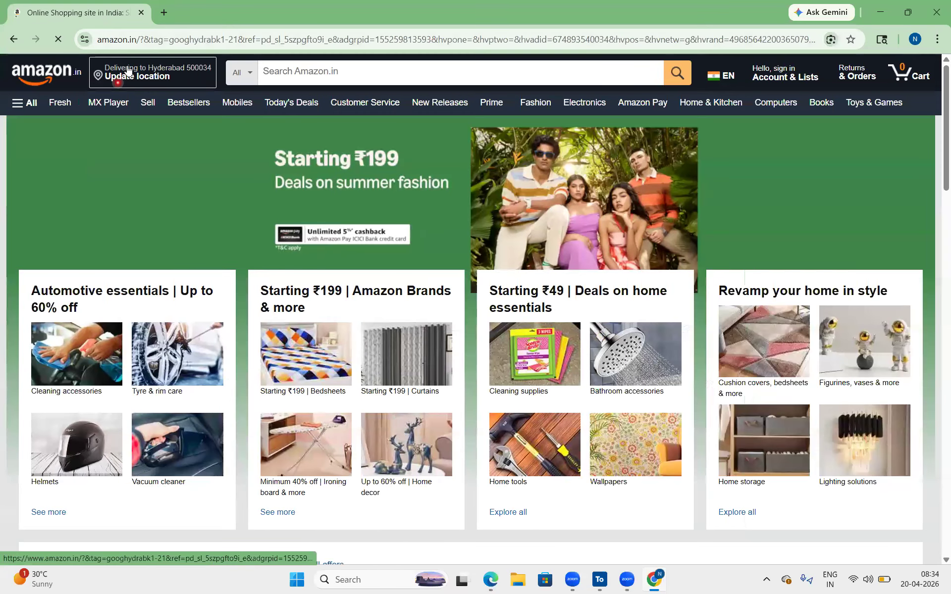
left_click(34, 67)
left_click(204, 35)
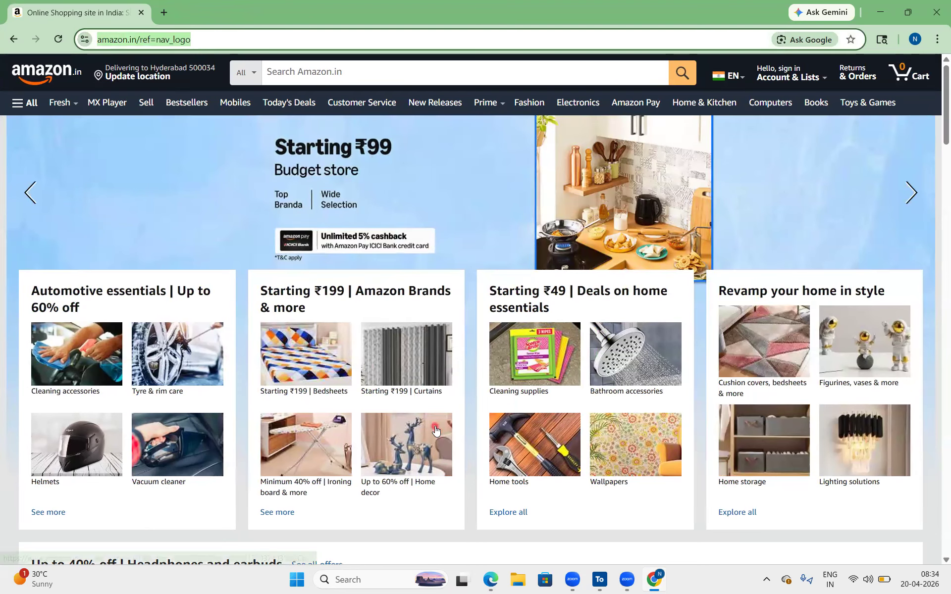
Switch to Tosca Commander and check out the Amazon| Modules folder inside 2. Amazon of the Ecom Project
left_click(599, 579)
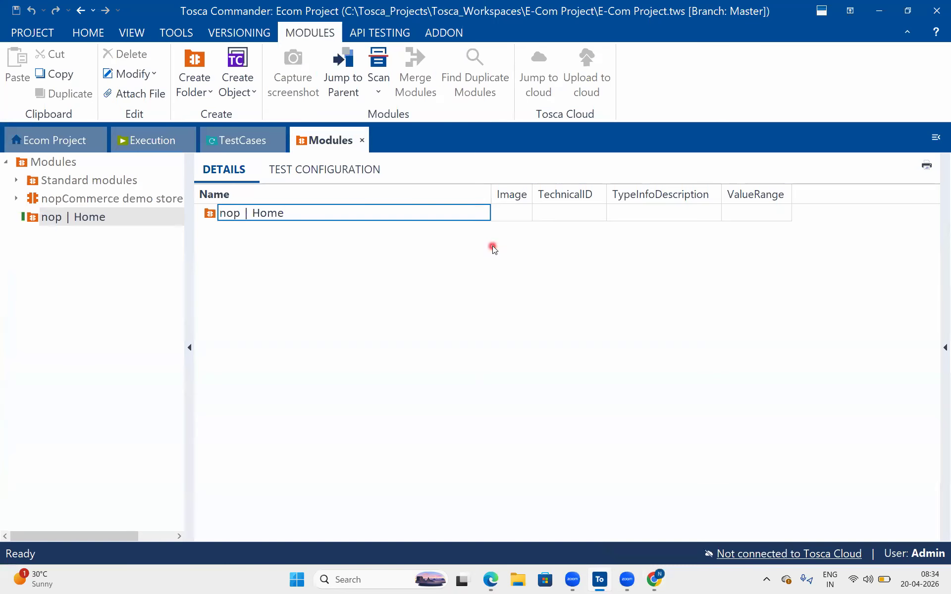
left_click(31, 219)
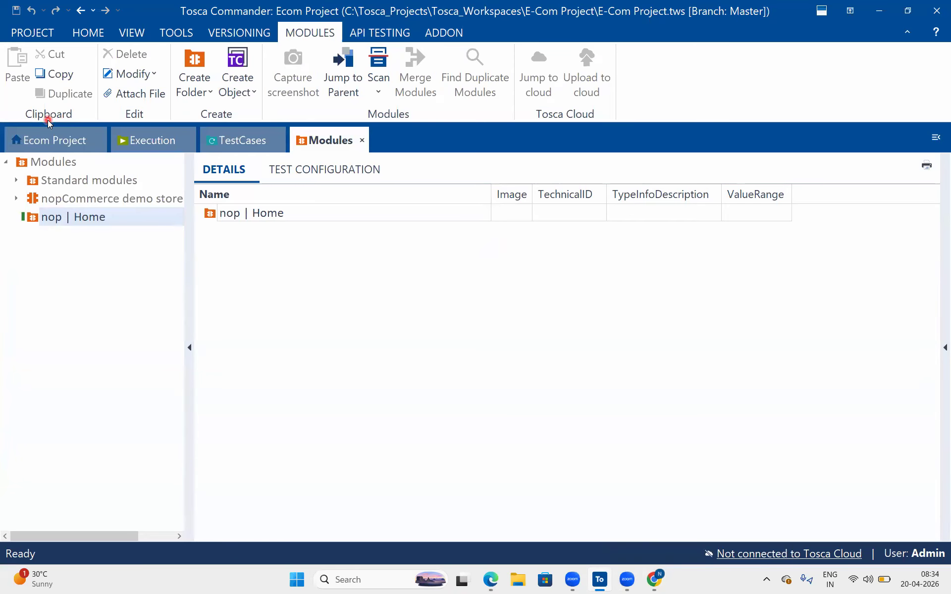
left_click(48, 148)
left_click(52, 198)
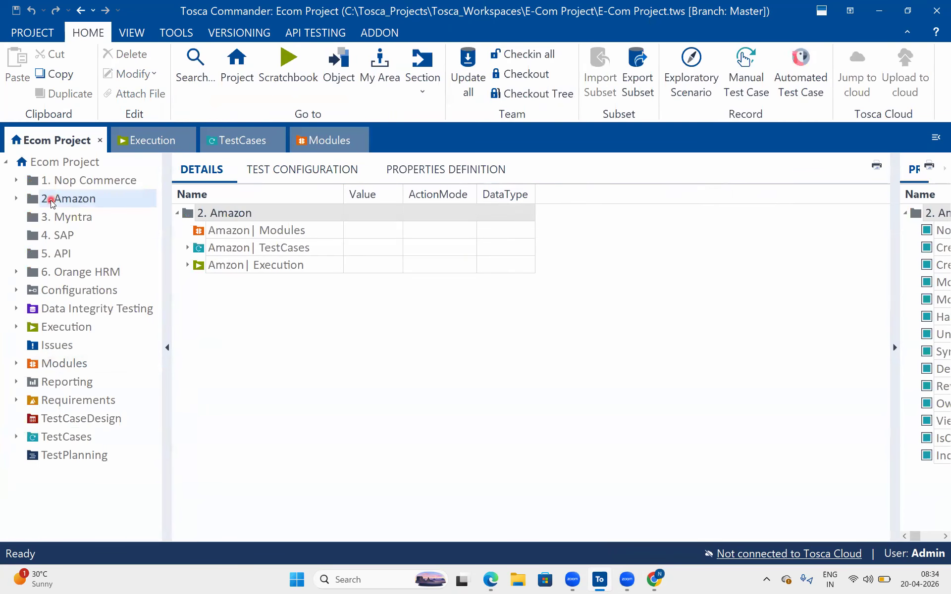
left_click(203, 236)
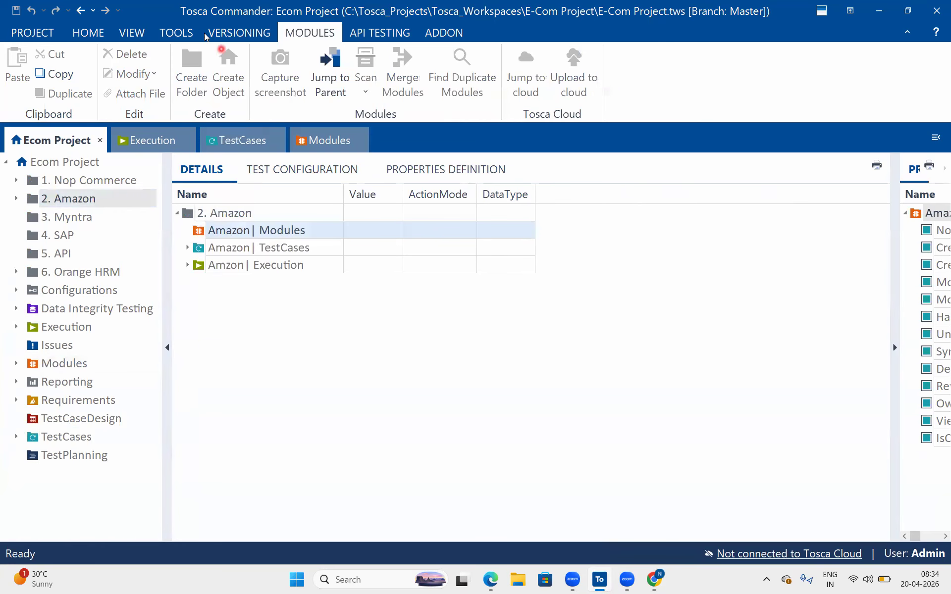
left_click(105, 30)
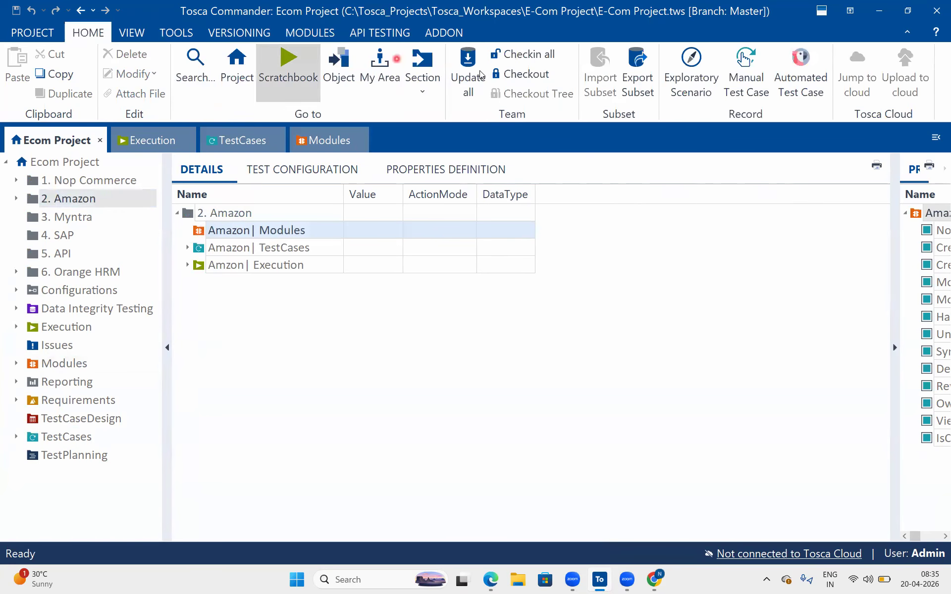
left_click(536, 72)
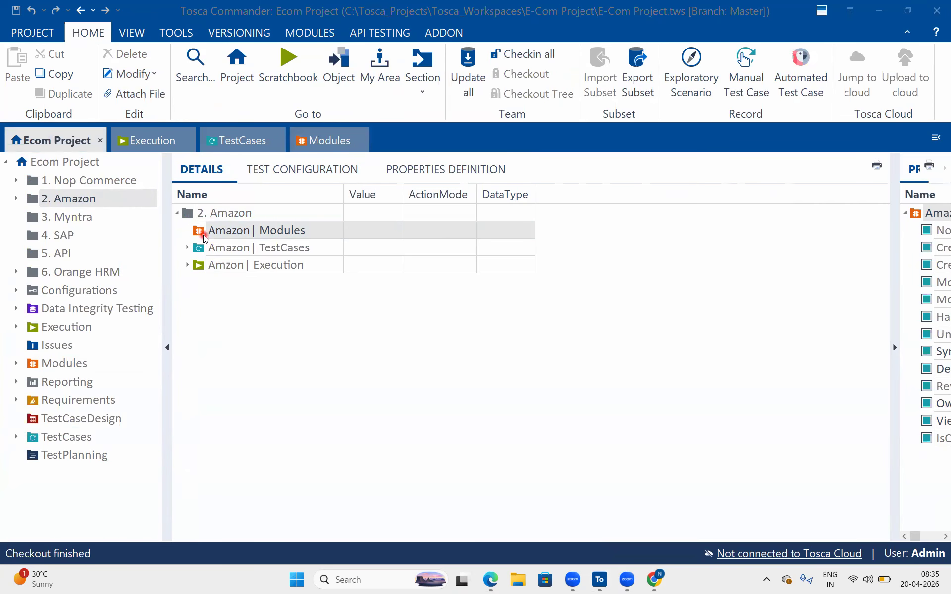
Start an Application scan for the Amazon| Modules folder and minimize Tosca Commander
left_click(309, 32)
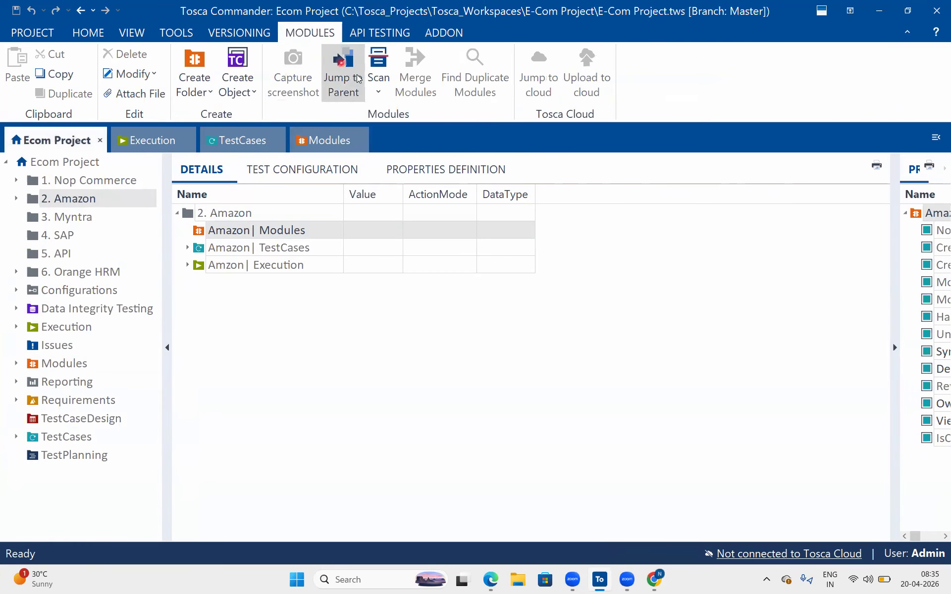
left_click(379, 86)
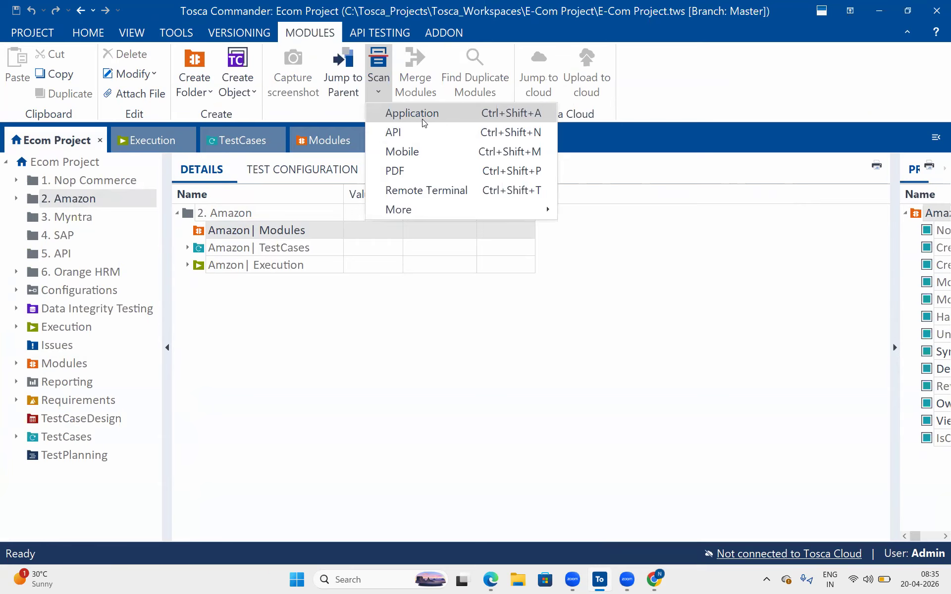
left_click(457, 115)
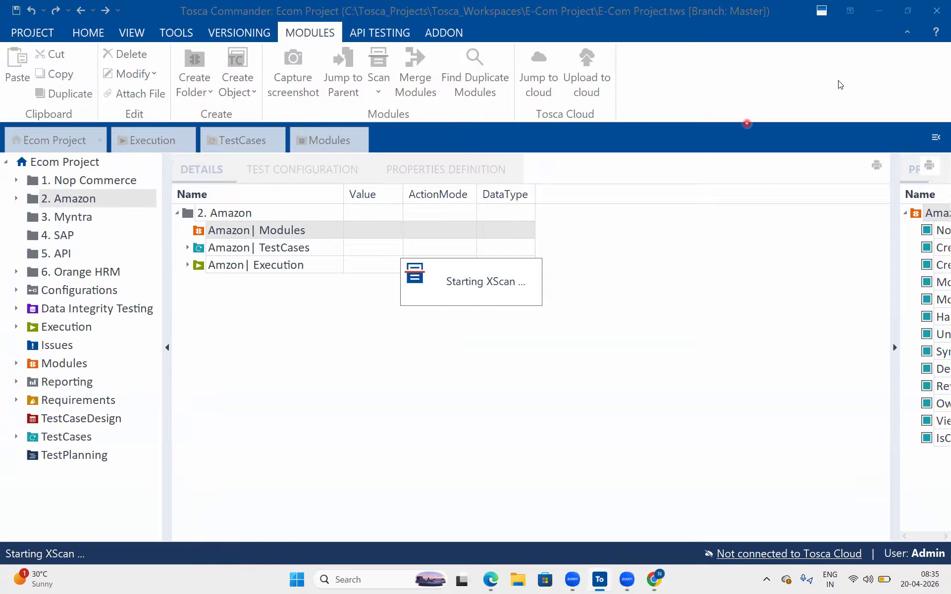
left_click(886, 6)
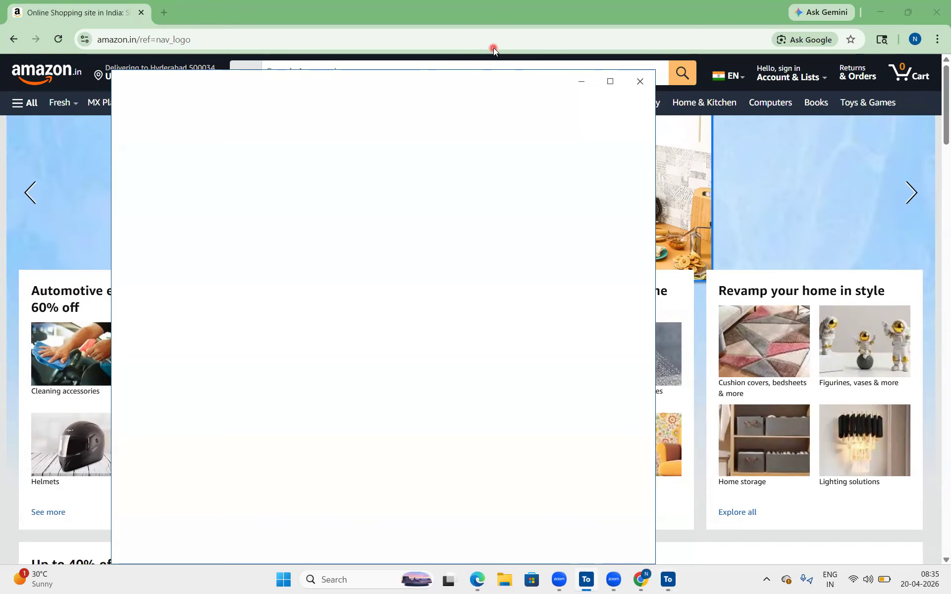
left_click(327, 18)
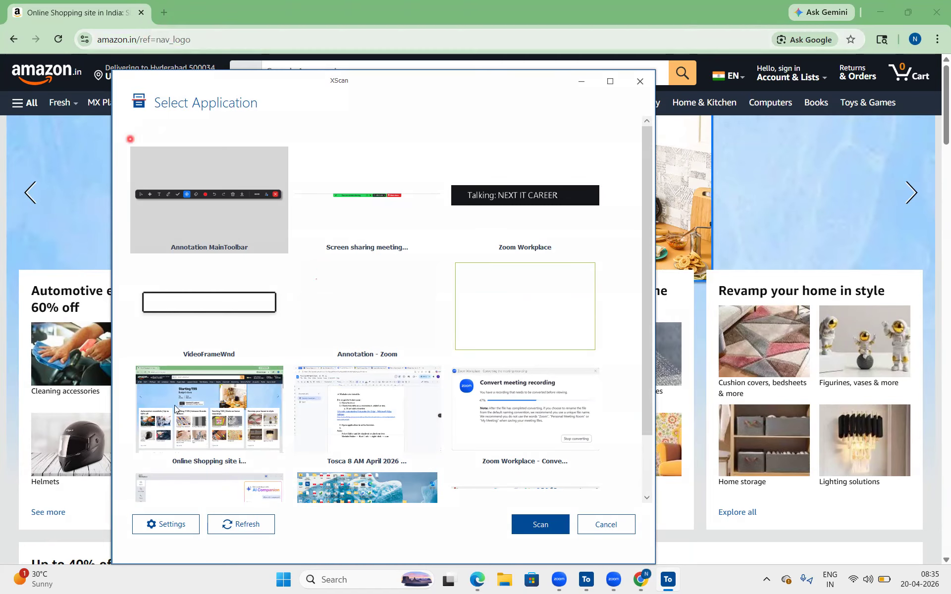
Choose the Amazon online shopping page as the application in XScan, start scanning it and reposition the scan window
left_click(187, 436)
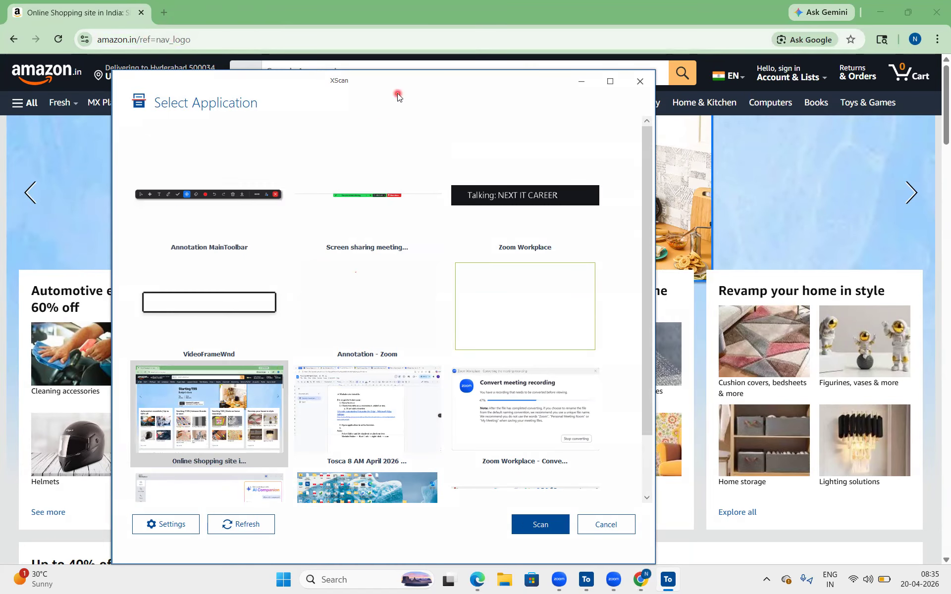
double_click(363, 76)
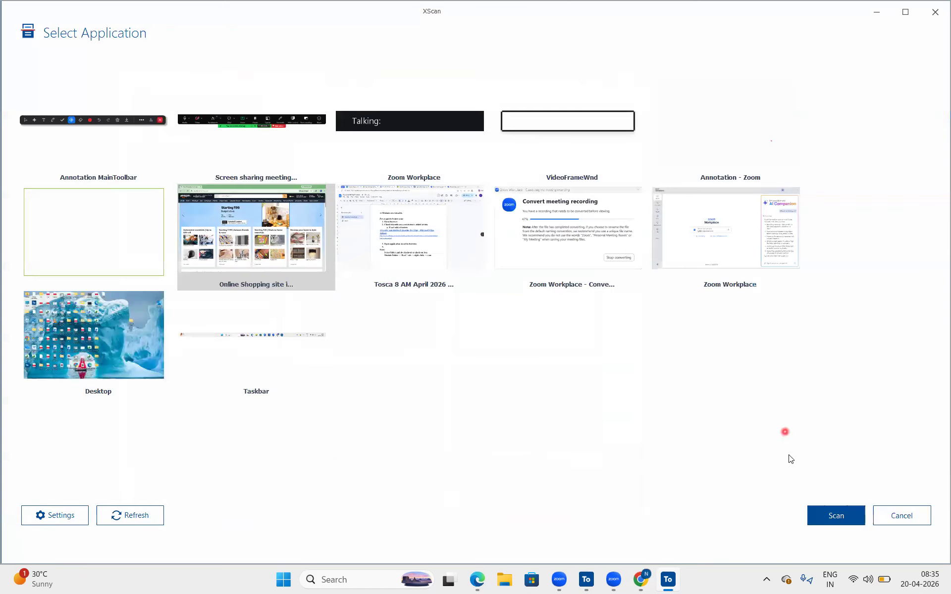
left_click(830, 518)
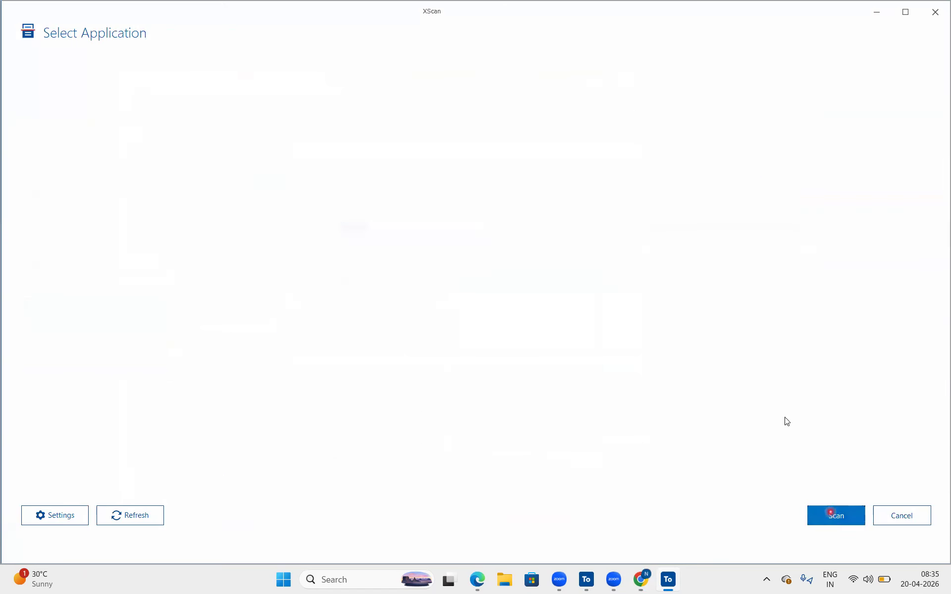
left_click(910, 17)
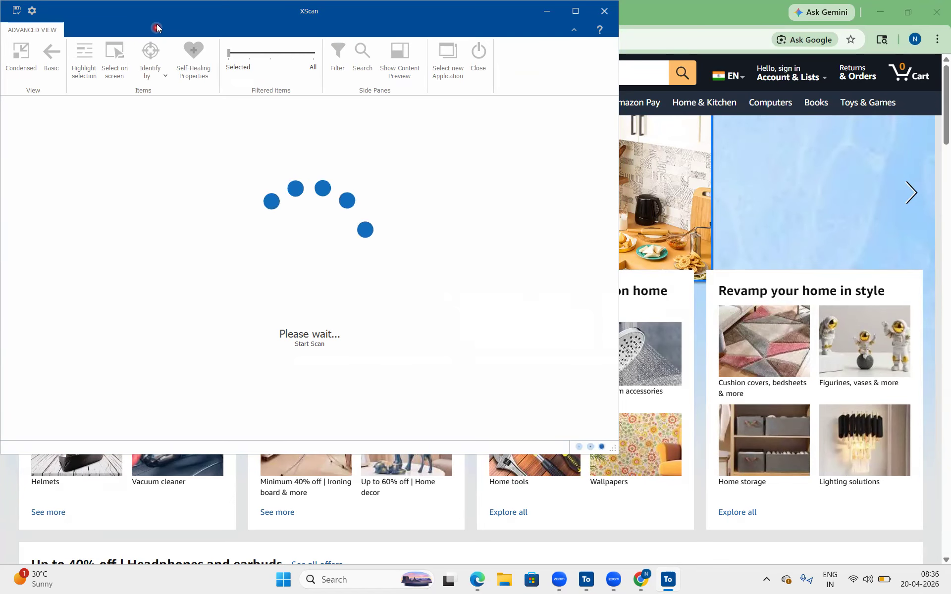
left_click_drag(146, 24, 222, 62)
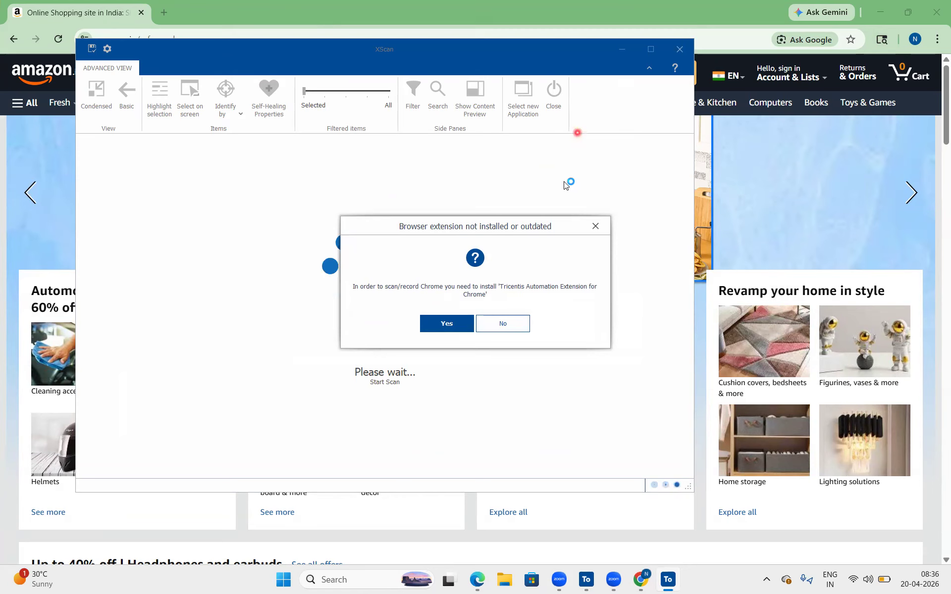
Review the browser extension message in XScan, highlighting the name of the required Chrome extension
left_click_drag(372, 213, 561, 219)
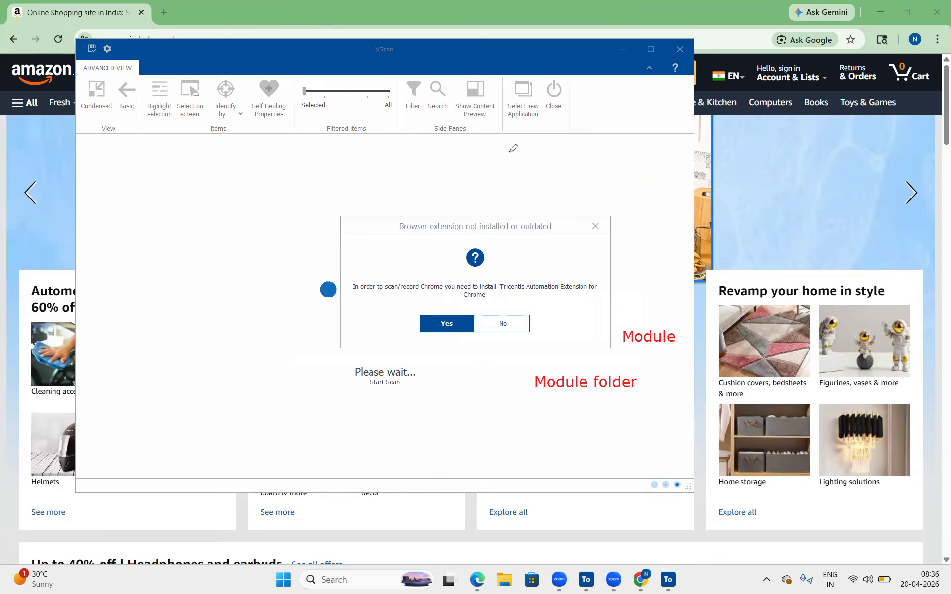
left_click(508, 288)
left_click_drag(508, 288, 486, 295)
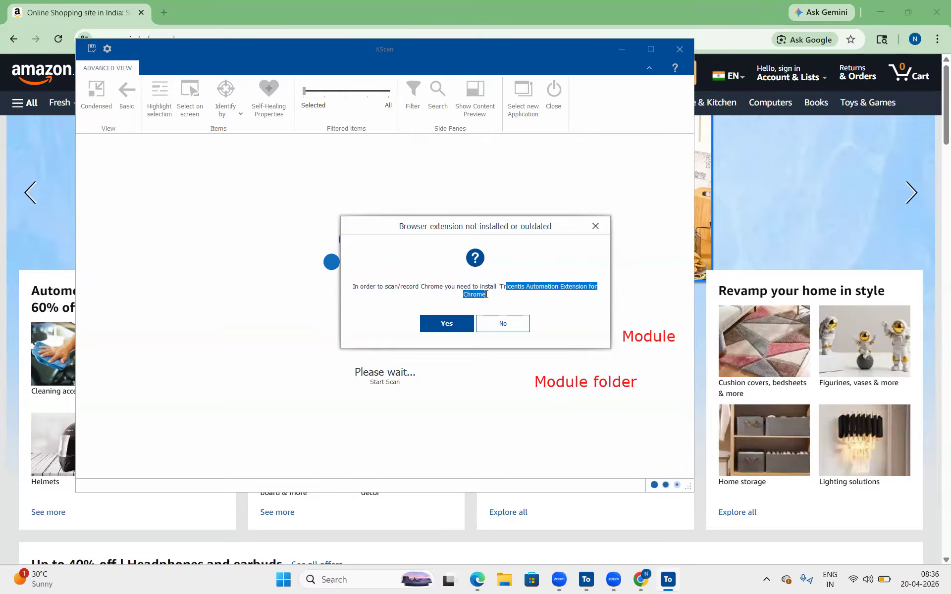
left_click(621, 155)
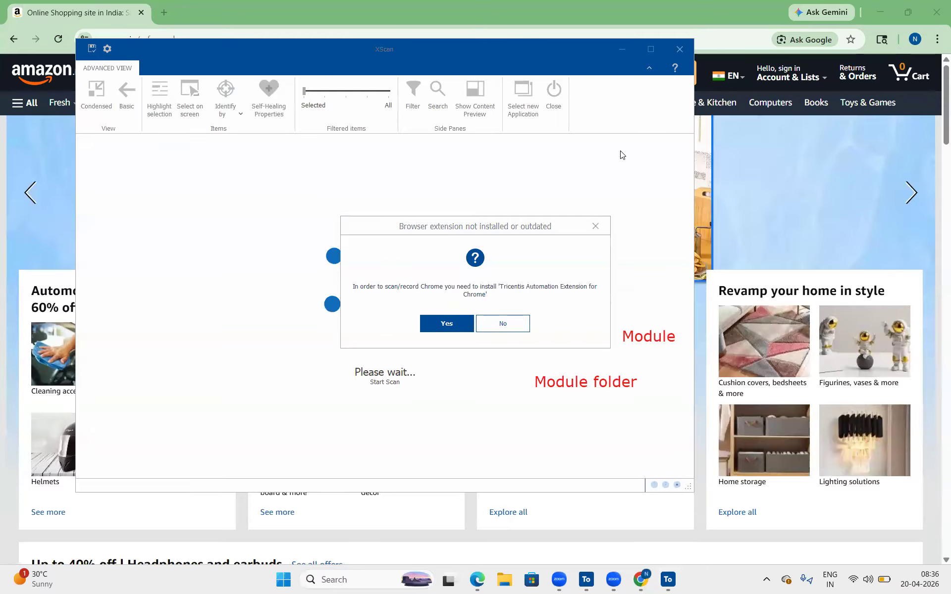
Accept XScan's extension prompt and add the Tricentis Automation Extension for Chrome from the Chrome Web Store
left_click(436, 327)
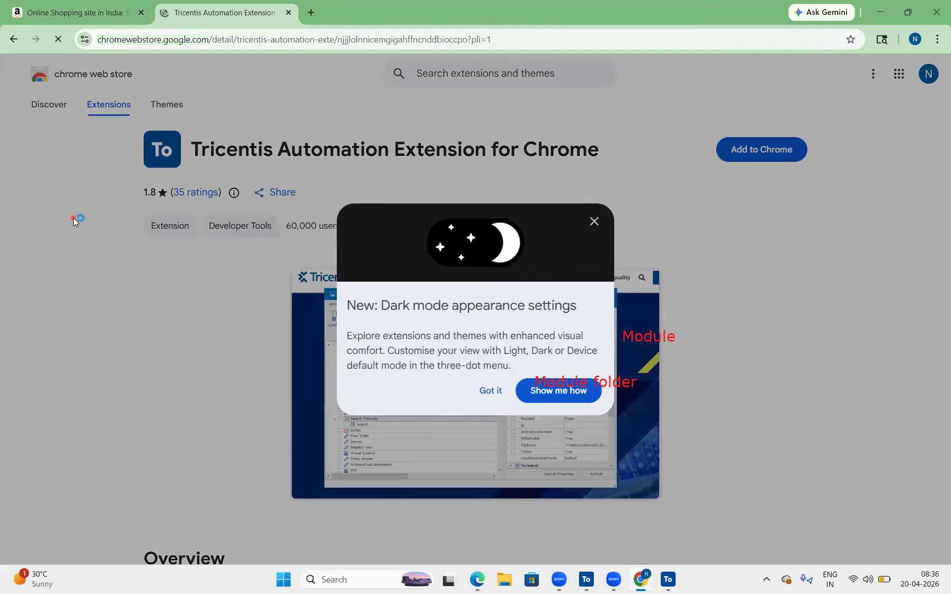
left_click(587, 225)
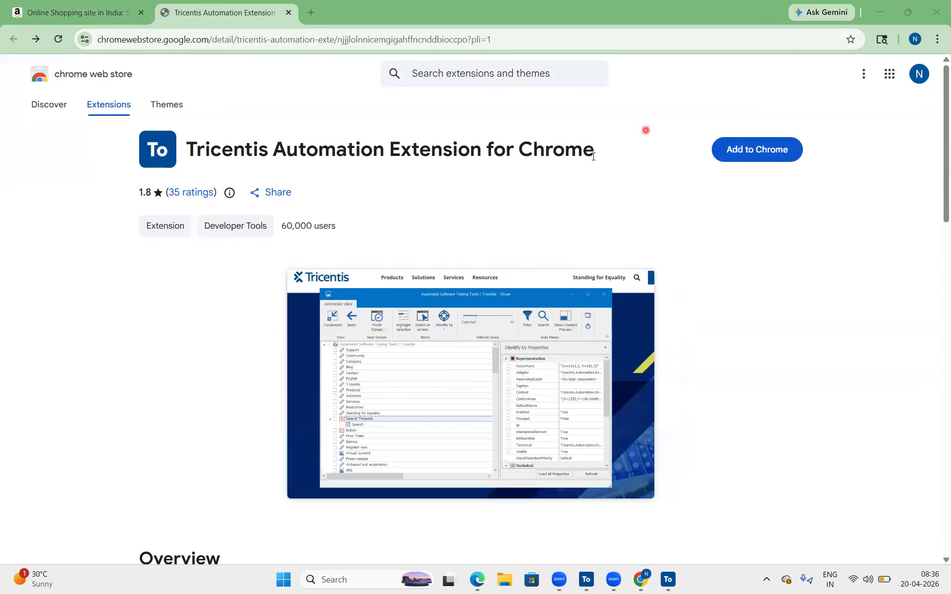
left_click(752, 148)
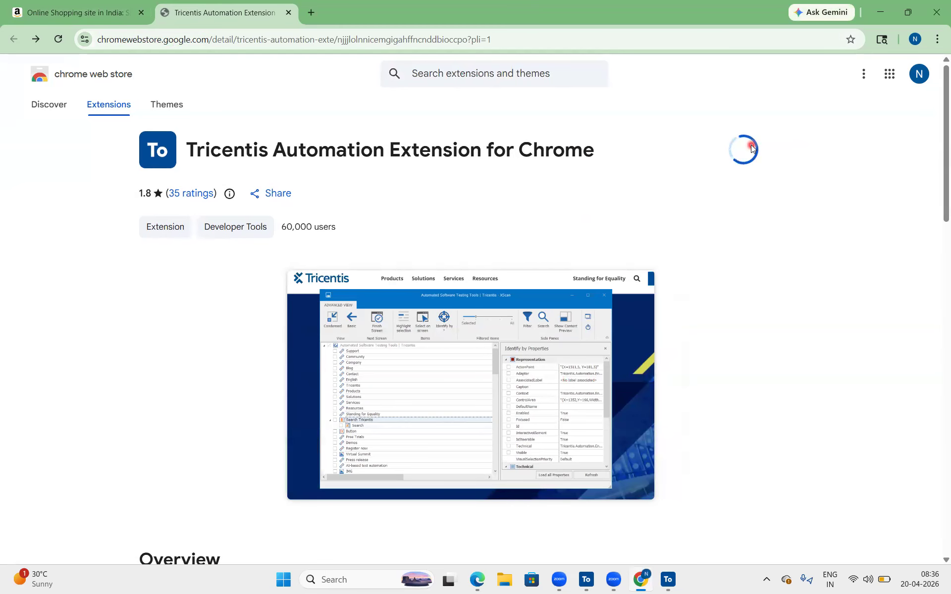
left_click(68, 6)
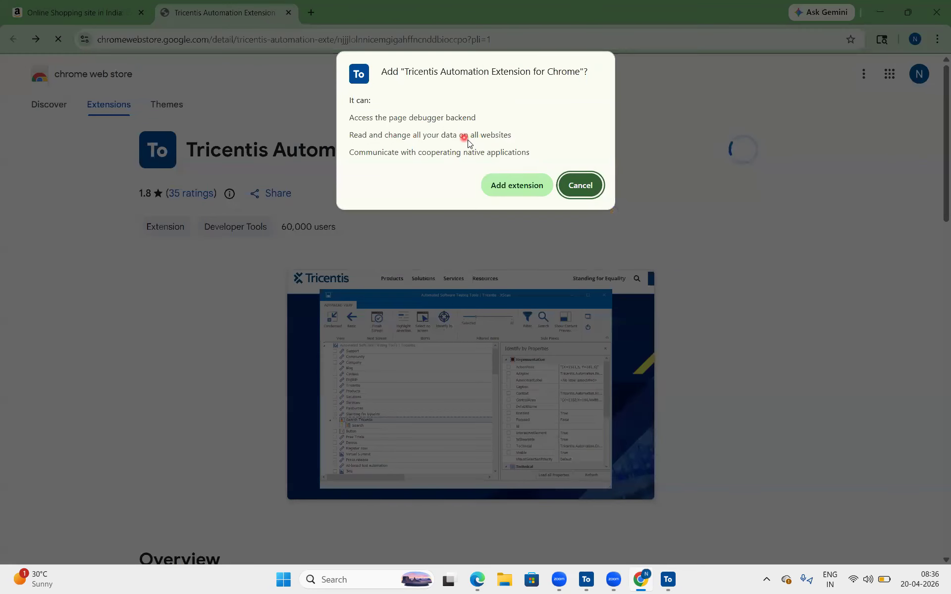
left_click(512, 183)
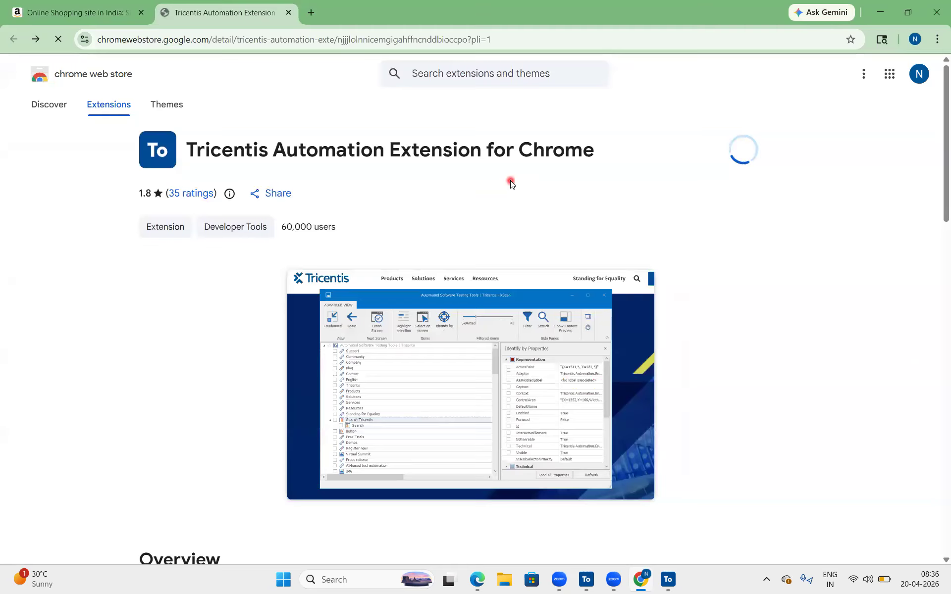
Check the scan status in XScan and bring the Amazon page back into view in Chrome
left_click(663, 583)
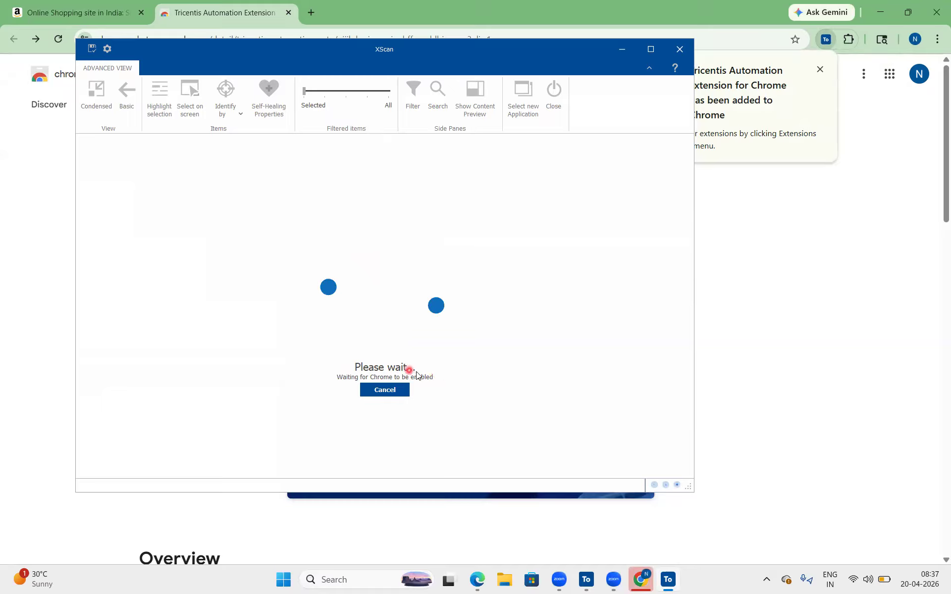
left_click(31, 5)
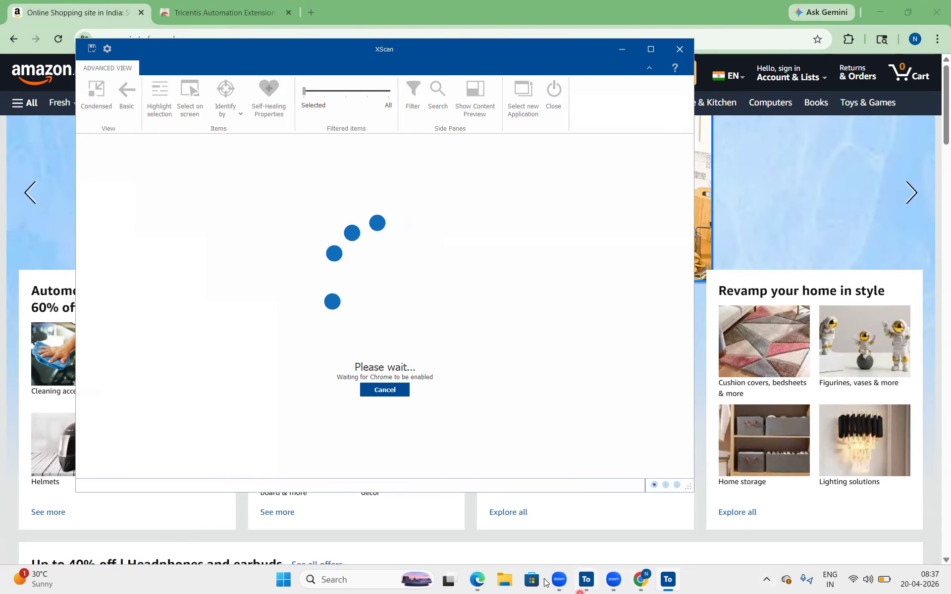
left_click(477, 580)
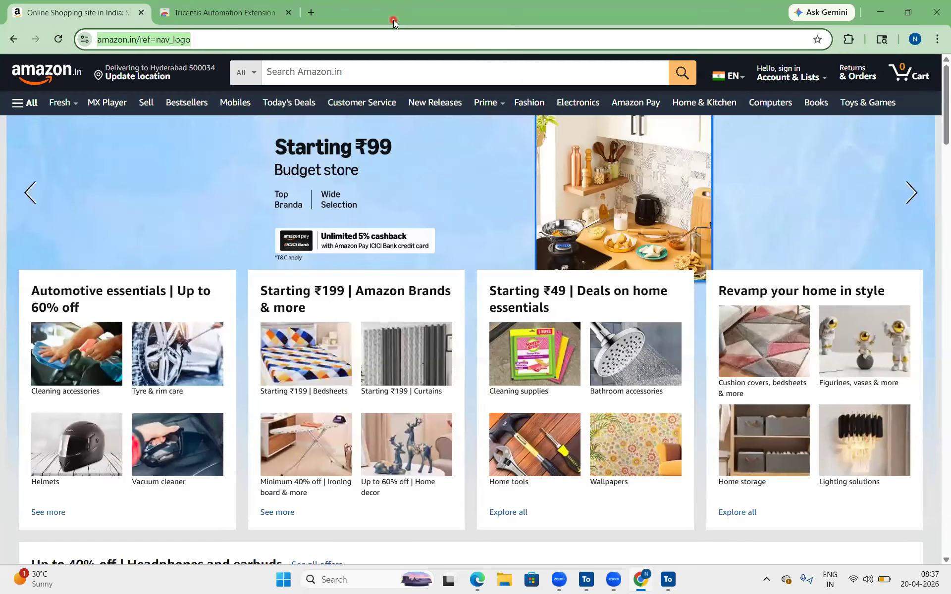
left_click(228, 12)
left_click(299, 34)
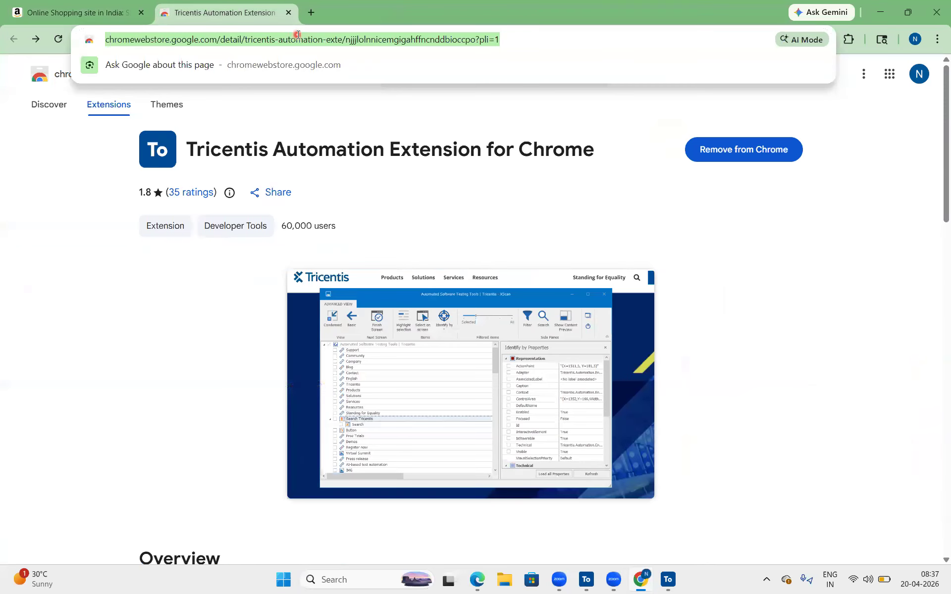
left_click(51, 7)
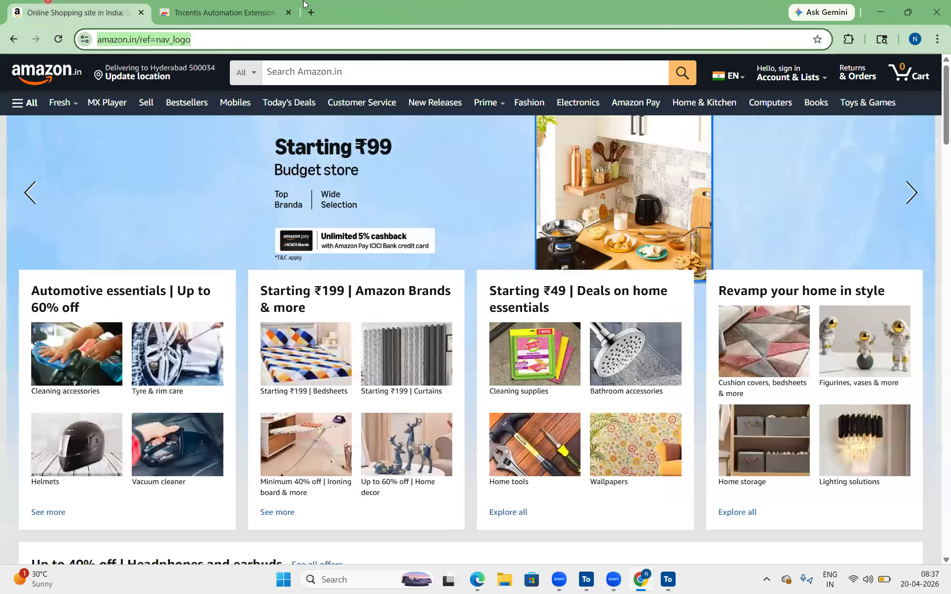
Switch to the class notes in Edge and add a "Chrome:" label below the Edge extension link
left_click(877, 14)
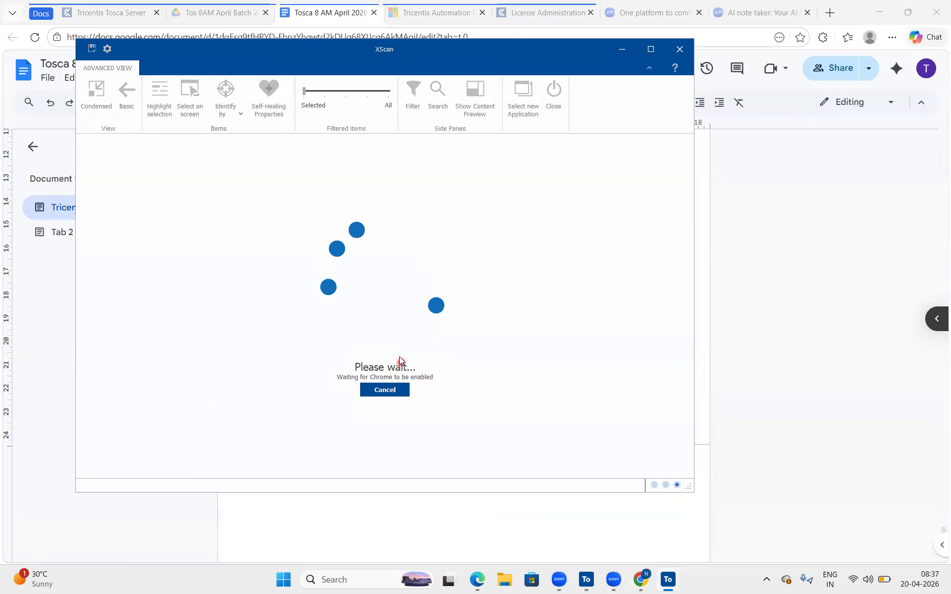
double_click(787, 308)
left_click(325, 361)
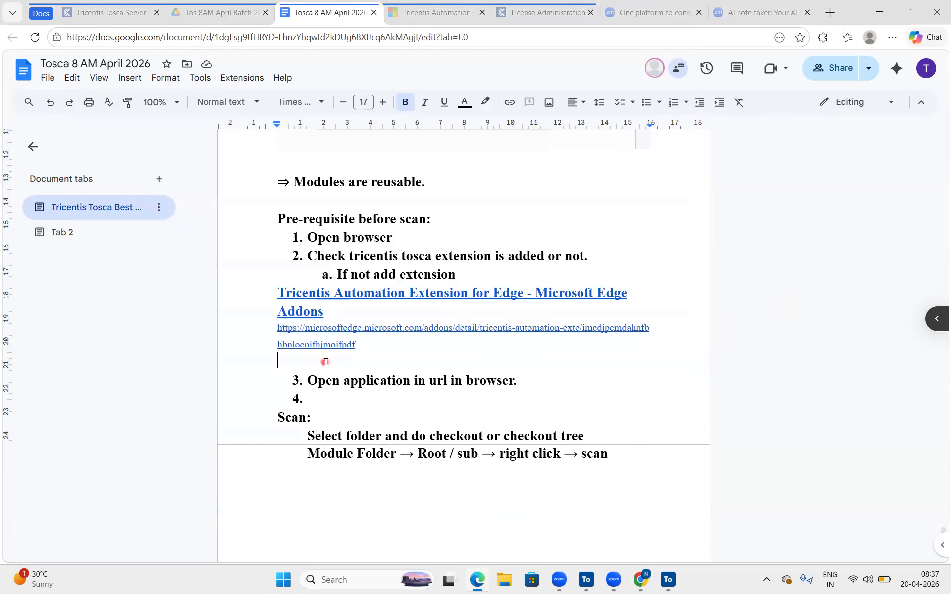
key("Return")
key("Return")
type("Edge")
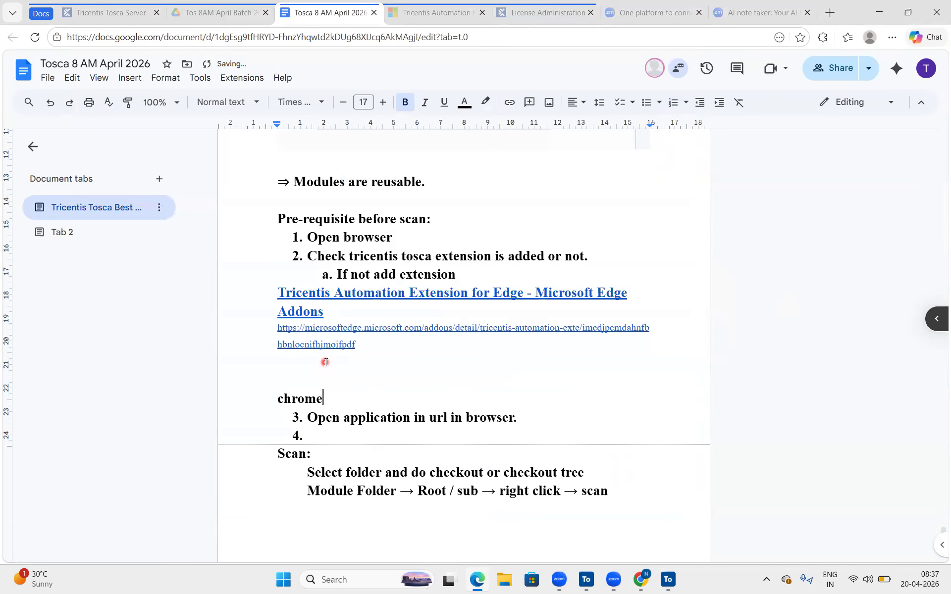
type("me:")
key("Return")
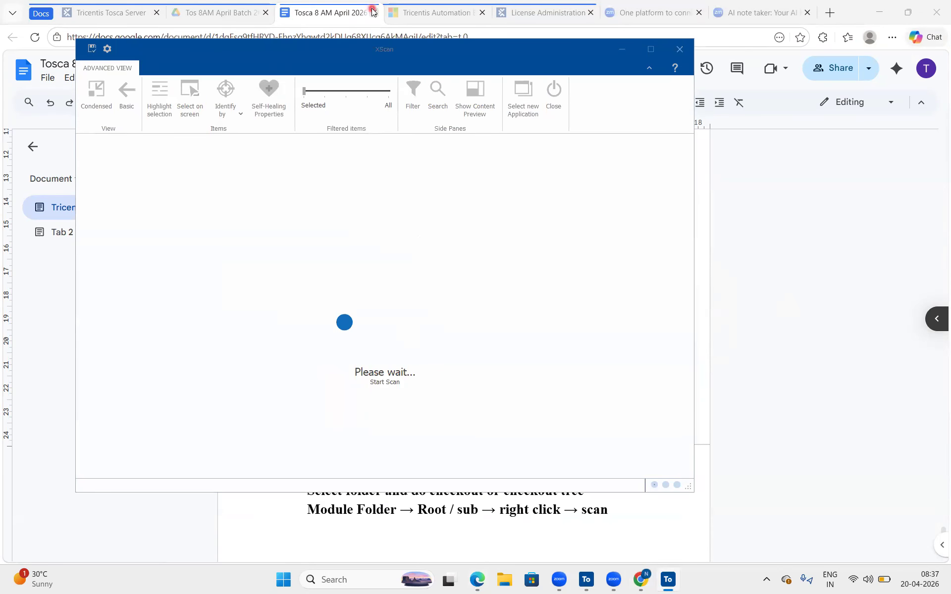
Copy the Chrome Web Store address of the Tricentis extension and add it after the "Chrome:" label in the class notes
key("alt+Tab")
key("Tab")
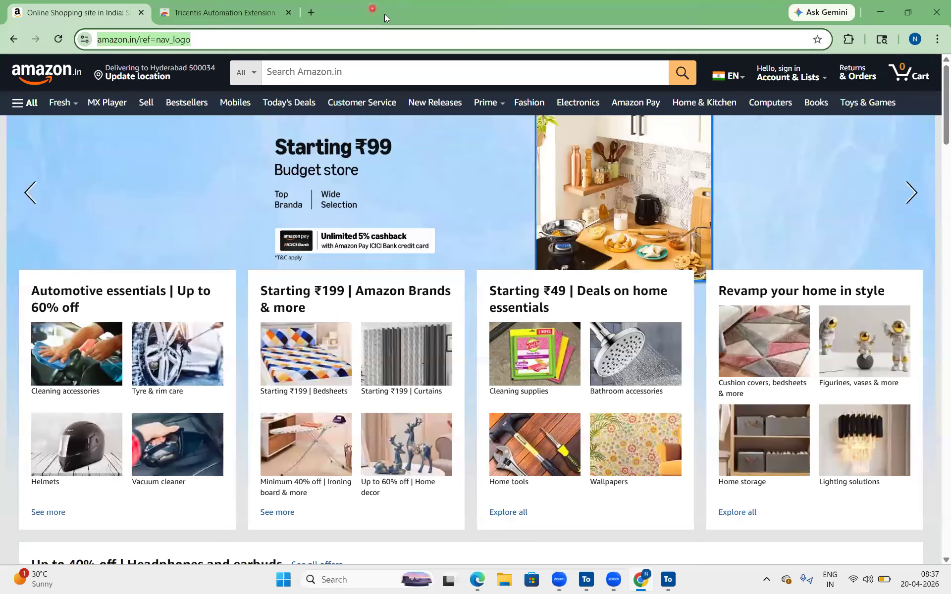
left_click(273, 7)
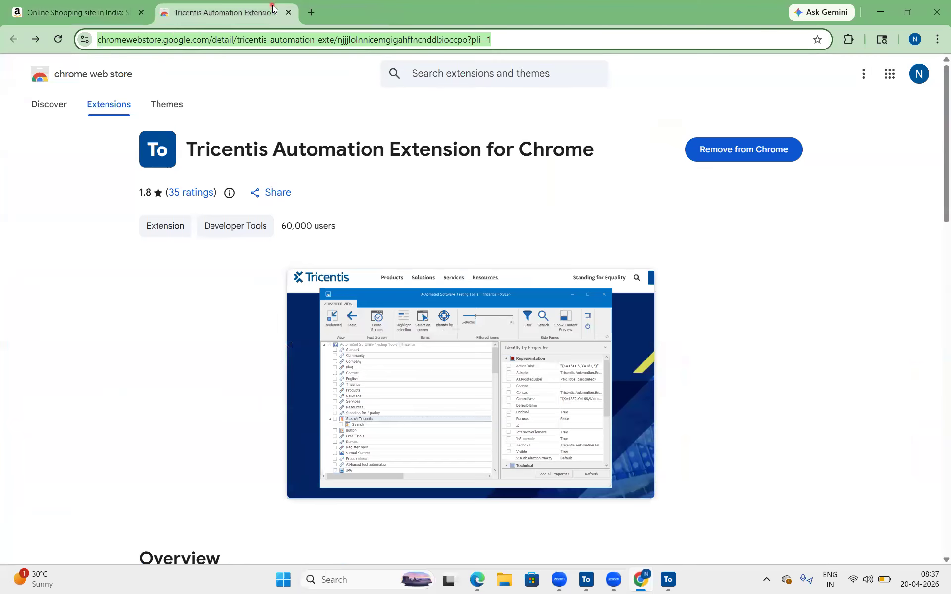
right_click(284, 42)
left_click(345, 158)
key("alt+Tab")
key("Tab")
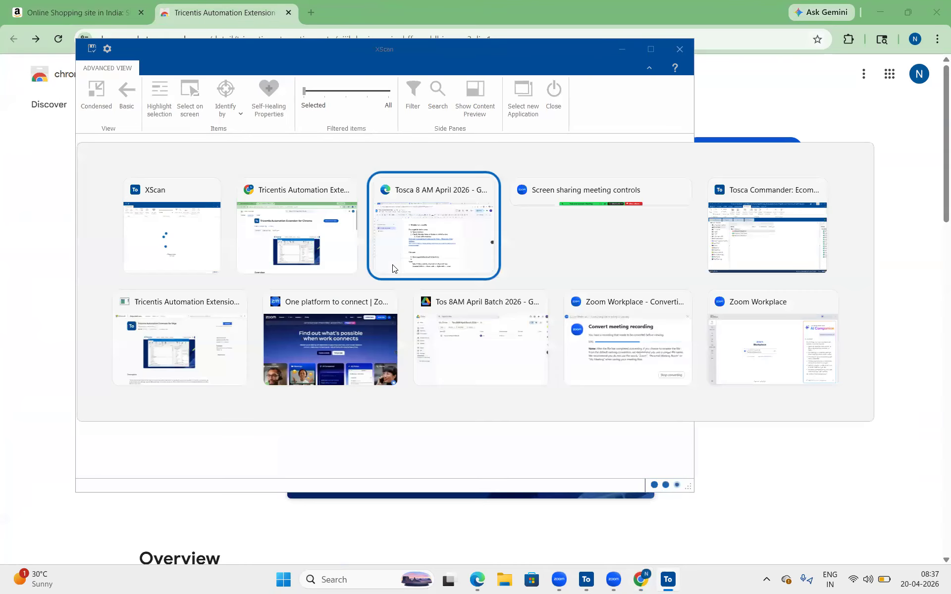
left_click(392, 269)
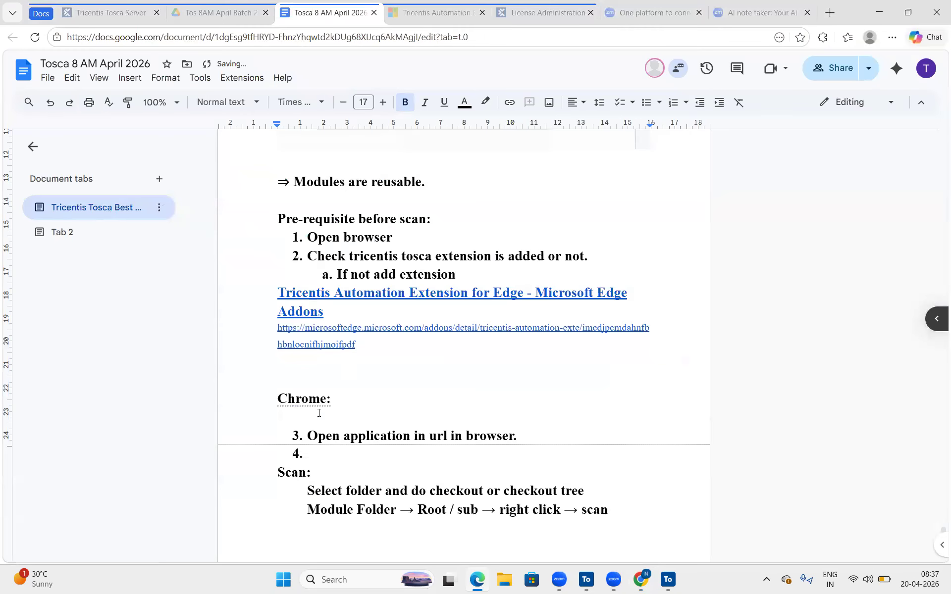
Accept XScan's extension prompt again, minimize both browser windows and move the XScan window across the desktop
left_click(447, 322)
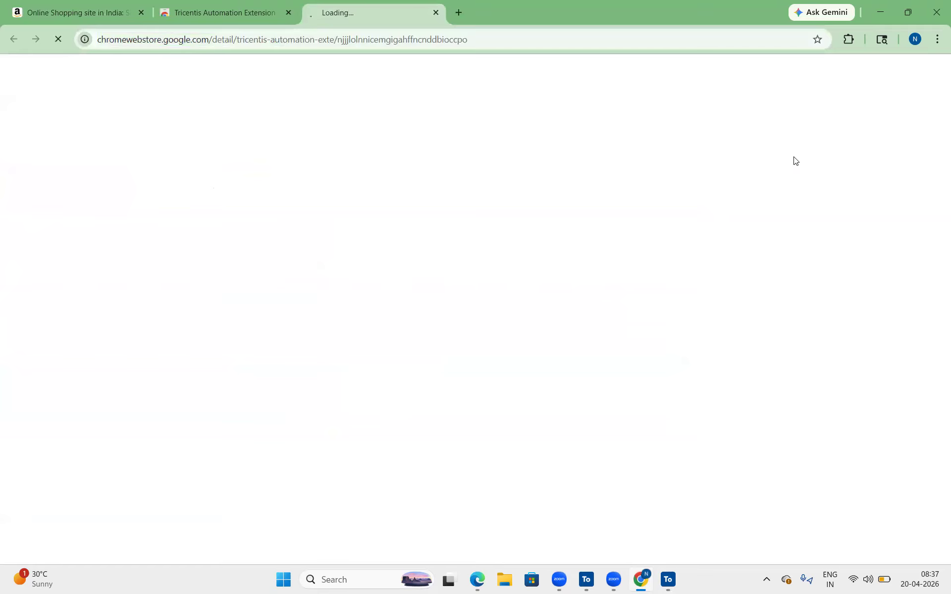
left_click(886, 22)
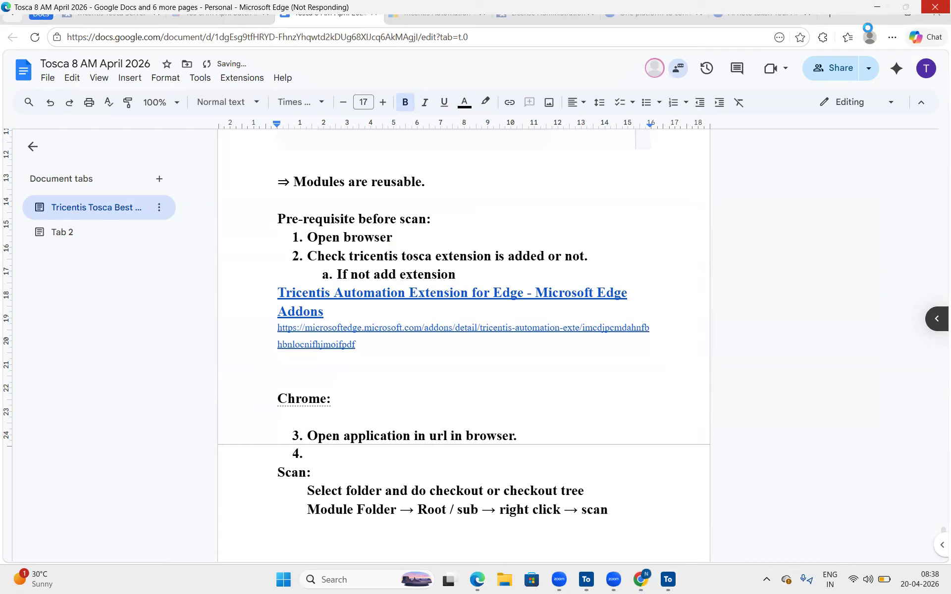
left_click(877, 12)
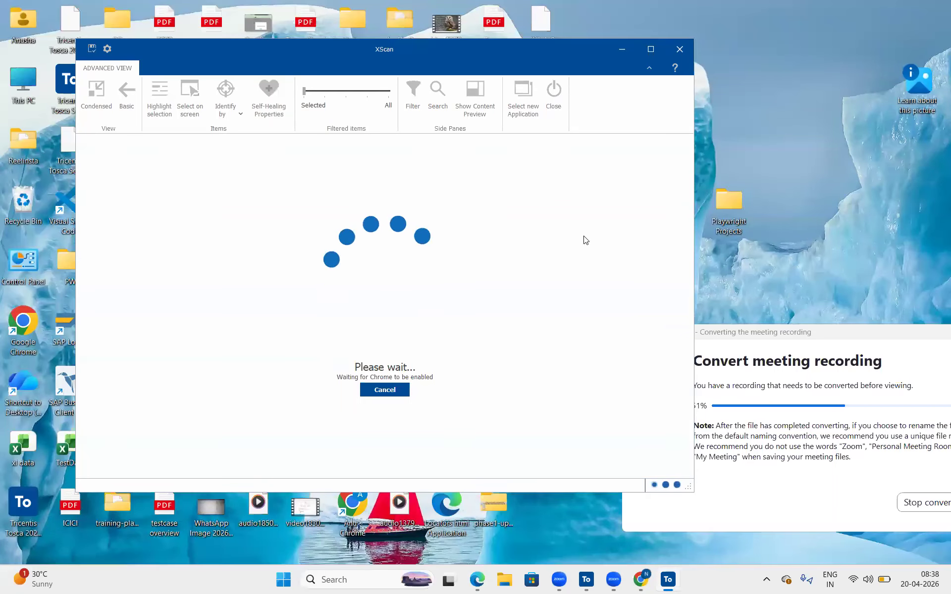
left_click_drag(336, 50, 508, 53)
Bring Chrome up behind XScan and reposition the XScan window over the browser page
left_click(639, 581)
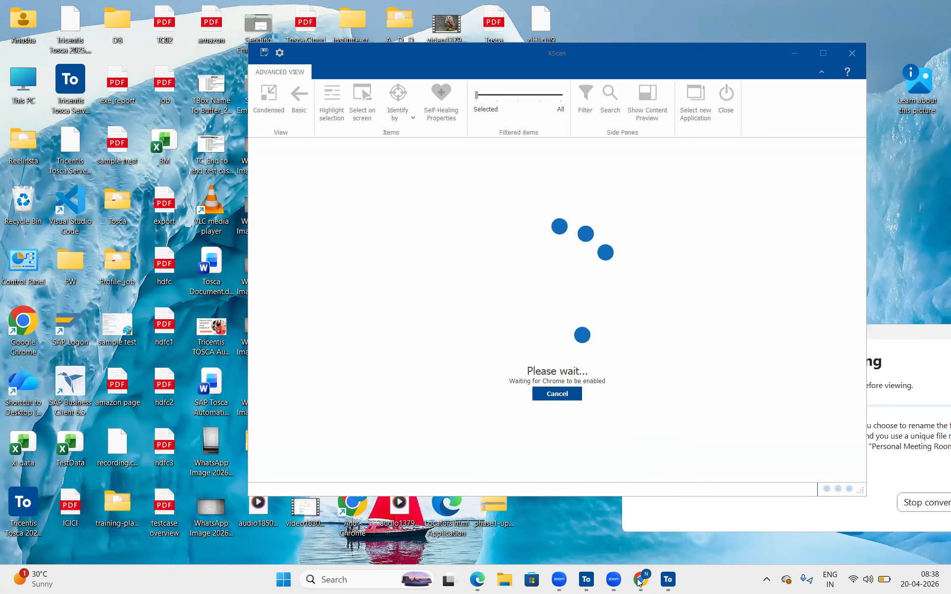
left_click(583, 582)
left_click(583, 582)
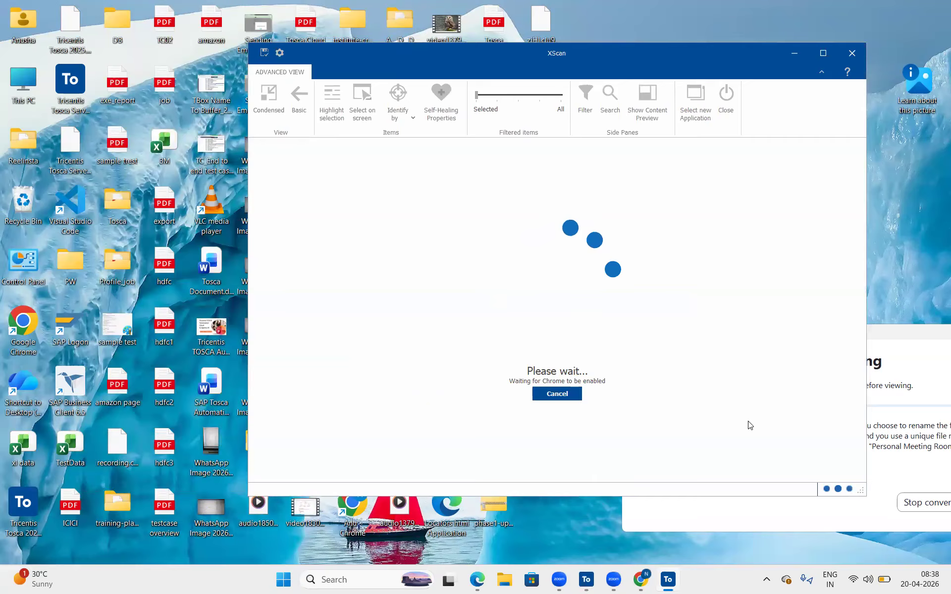
left_click(666, 582)
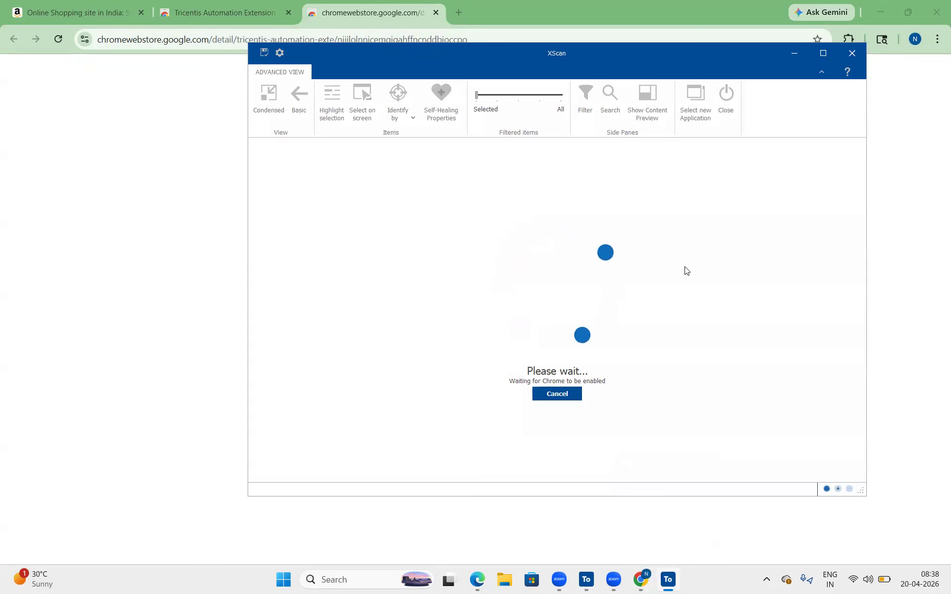
left_click_drag(701, 58, 684, 69)
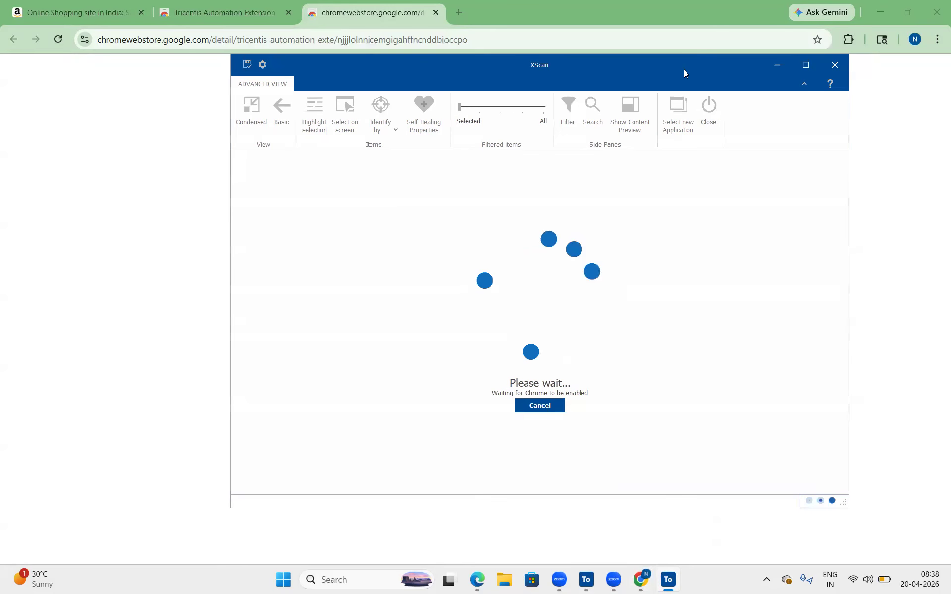
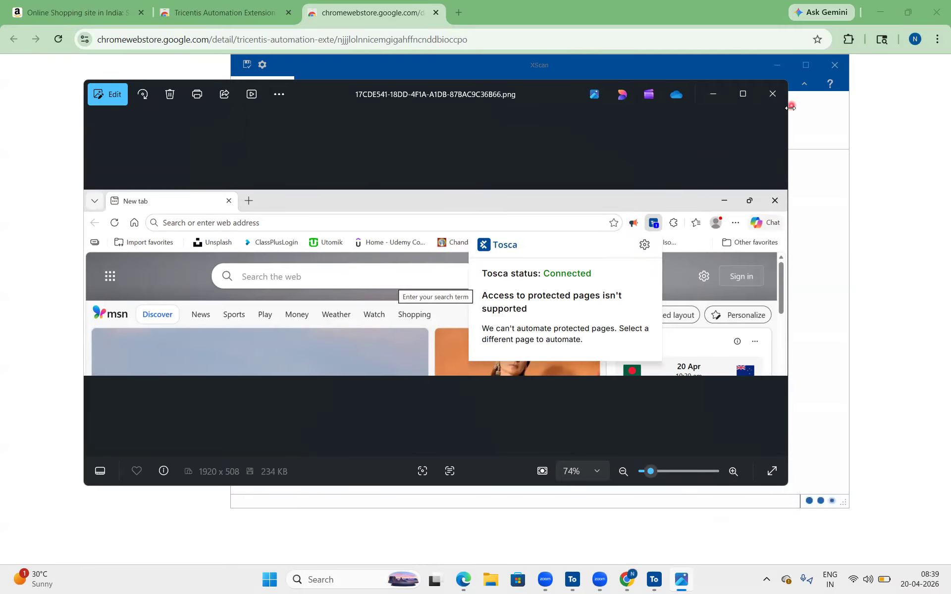
Close the image of the Tosca extension status and check the class notes in Edge before returning to Chrome
left_click(778, 92)
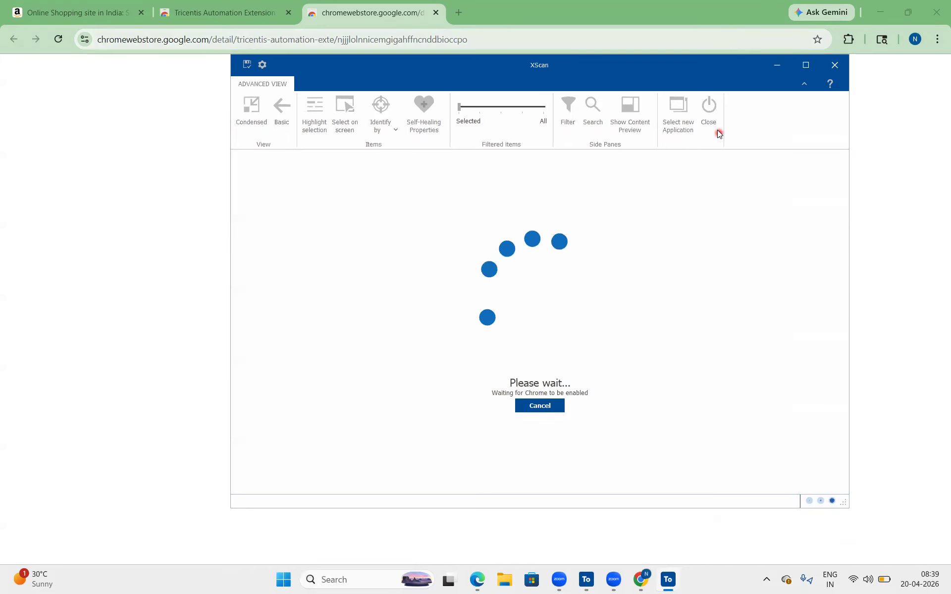
left_click(876, 7)
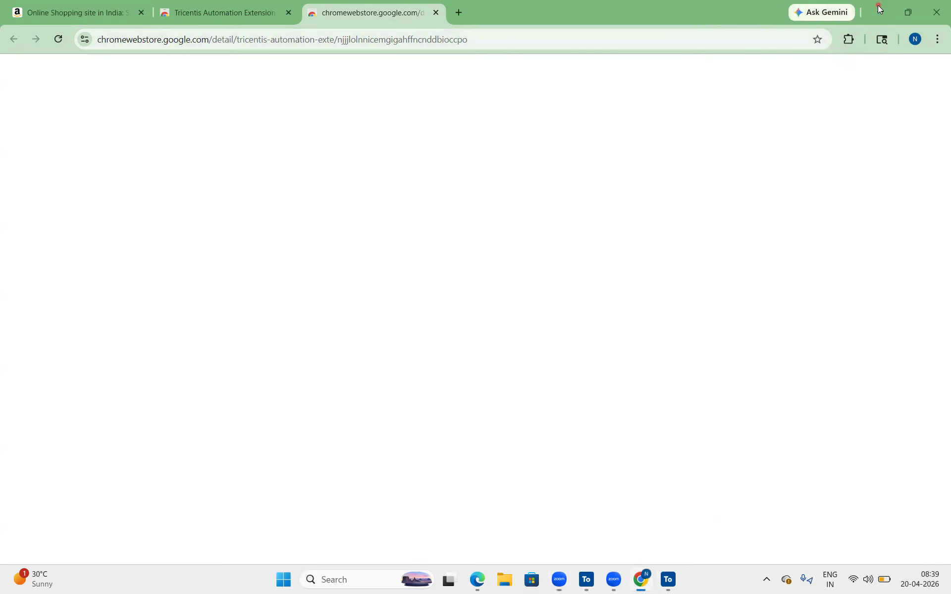
left_click(478, 581)
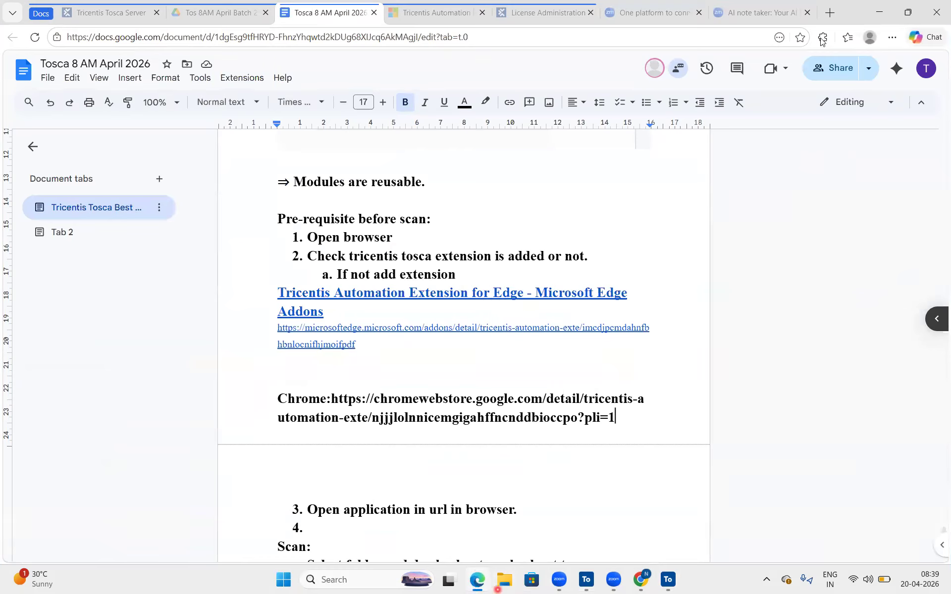
left_click(641, 579)
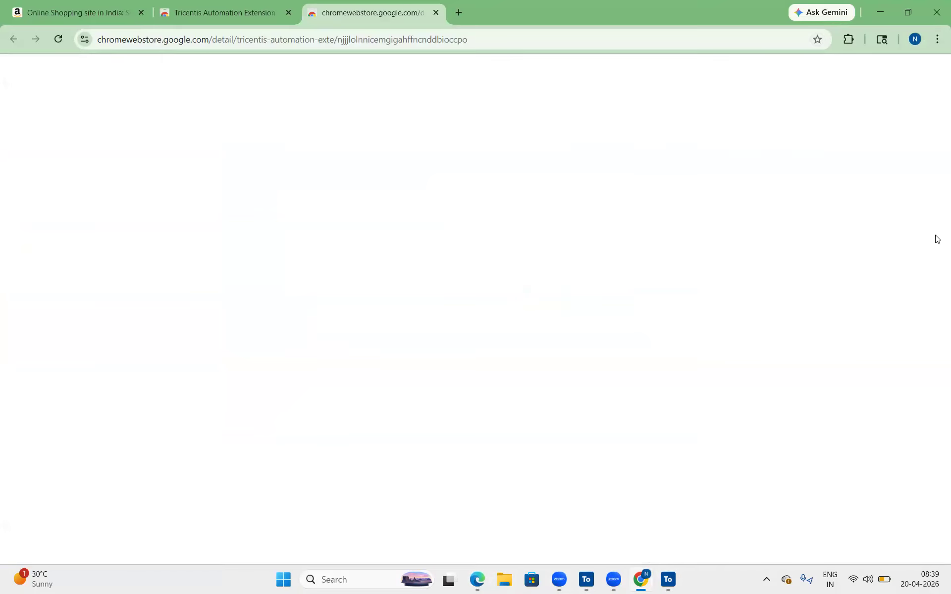
Cancel XScan's wait for Chrome and close both Chrome Web Store pages, keeping the Amazon page open
left_click(667, 580)
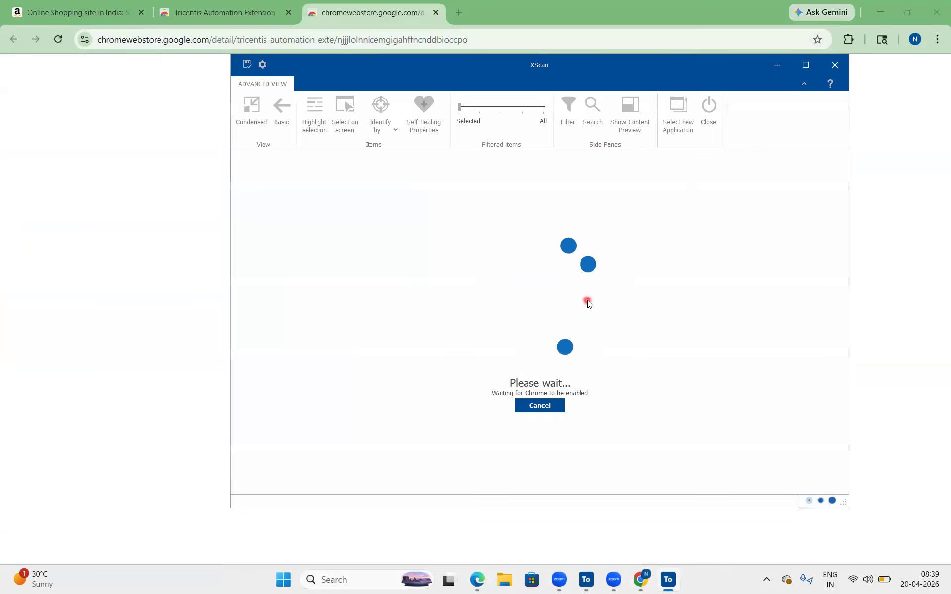
left_click(541, 405)
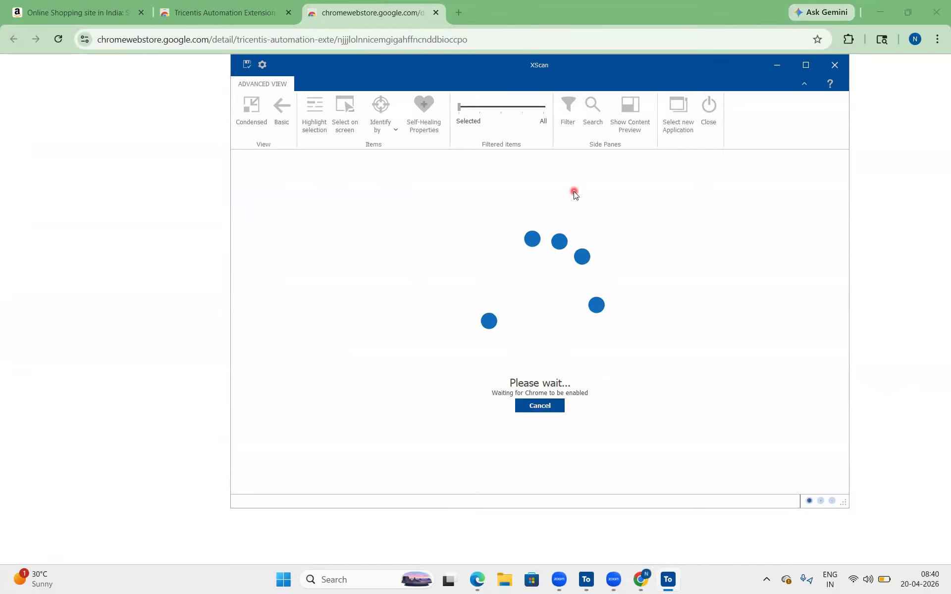
left_click(539, 404)
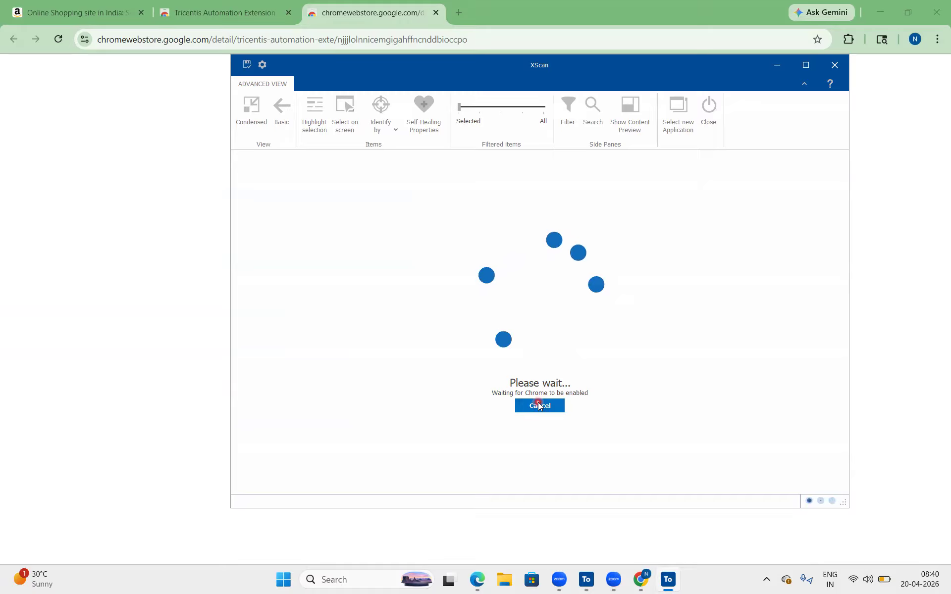
left_click(436, 12)
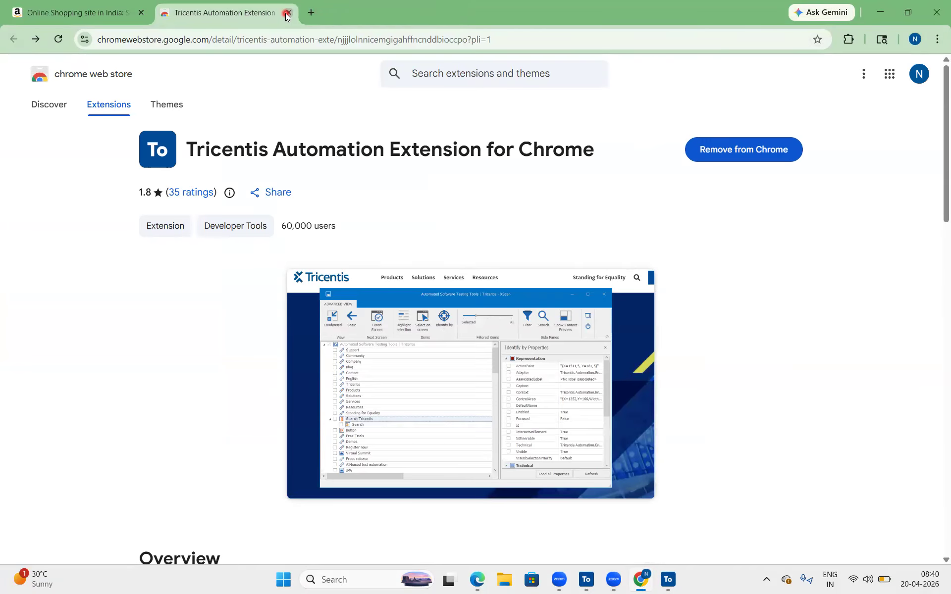
left_click(287, 14)
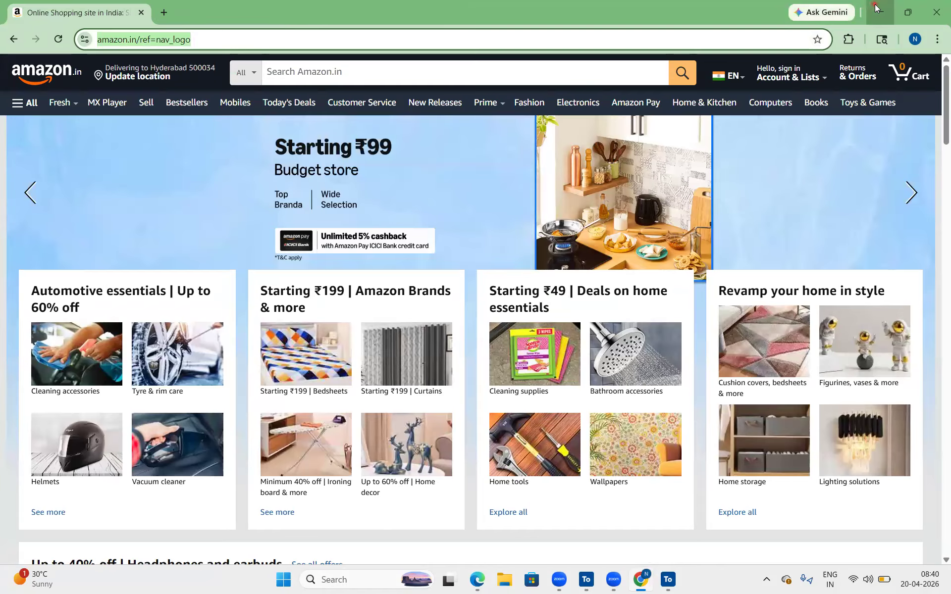
Close the Chrome window with the Amazon page and return to the class notes in Edge
left_click(876, 9)
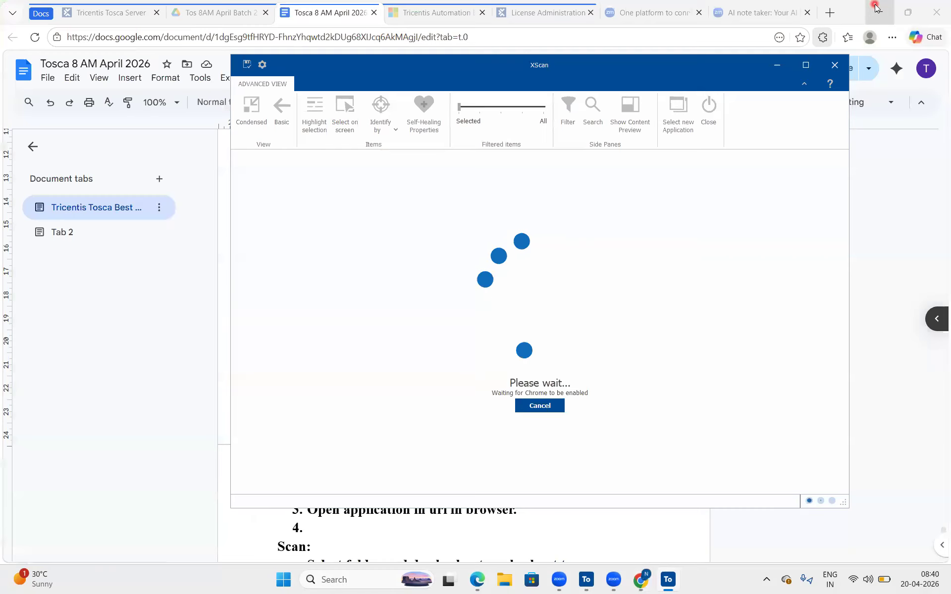
left_click(640, 581)
left_click(929, 4)
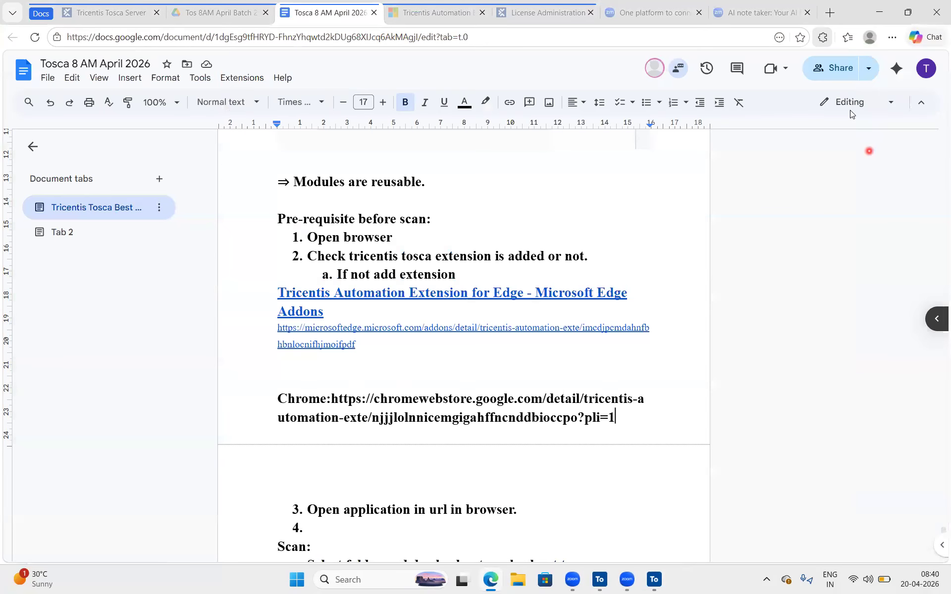
Check the Tosca status in Edge's Tricentis Automation Extension, highlight the status text, and close the blank window over the notes
left_click(828, 39)
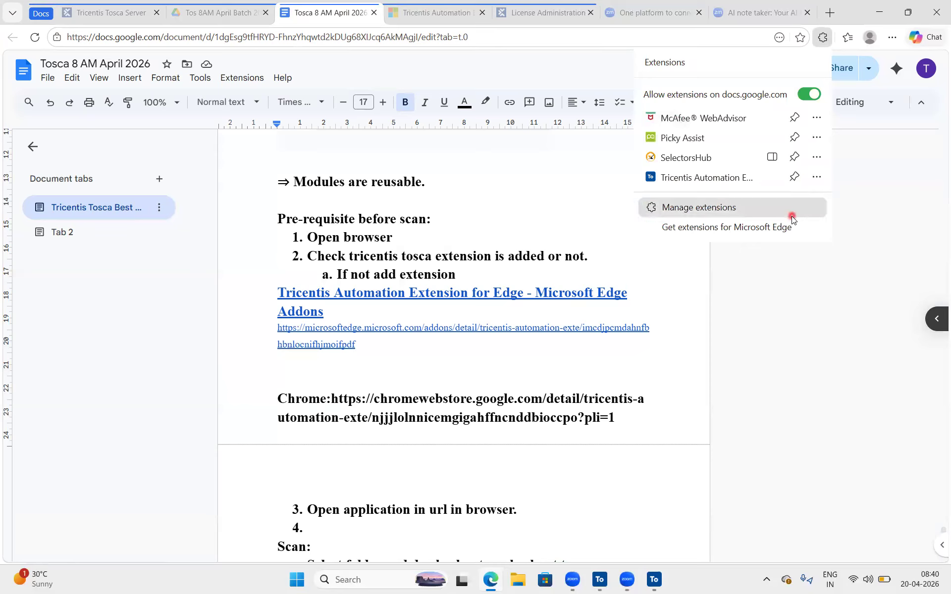
left_click(735, 179)
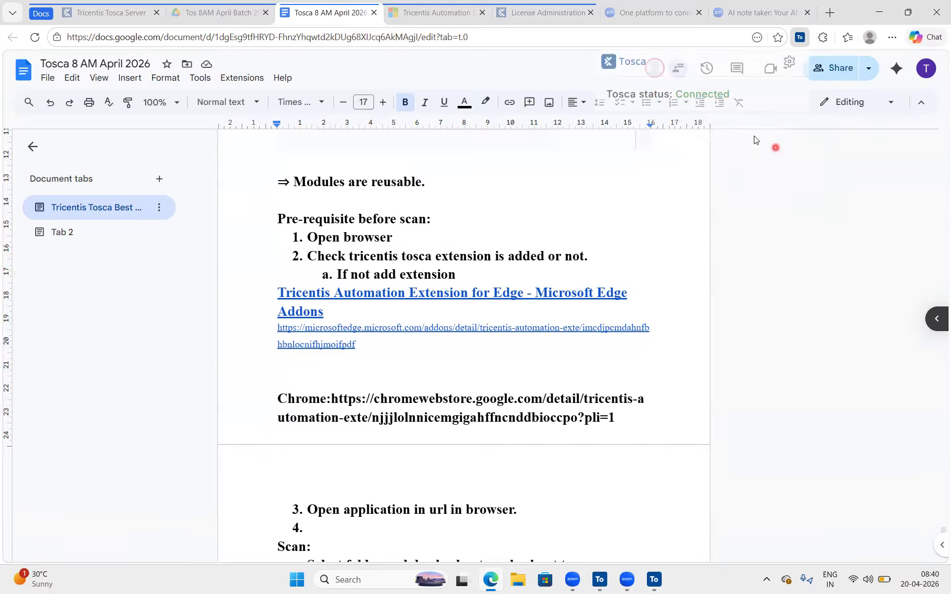
left_click_drag(738, 92, 672, 90)
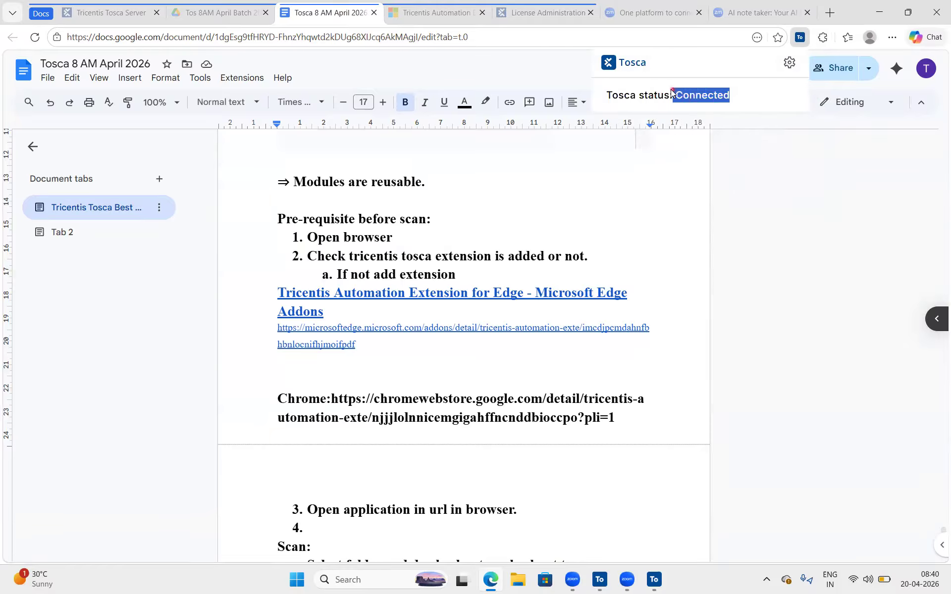
left_click(615, 85)
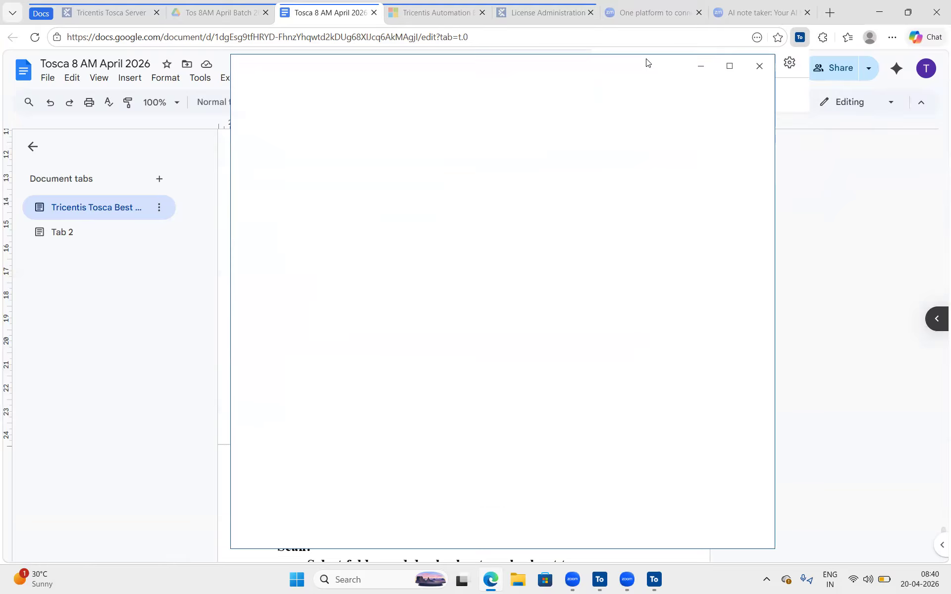
left_click(759, 72)
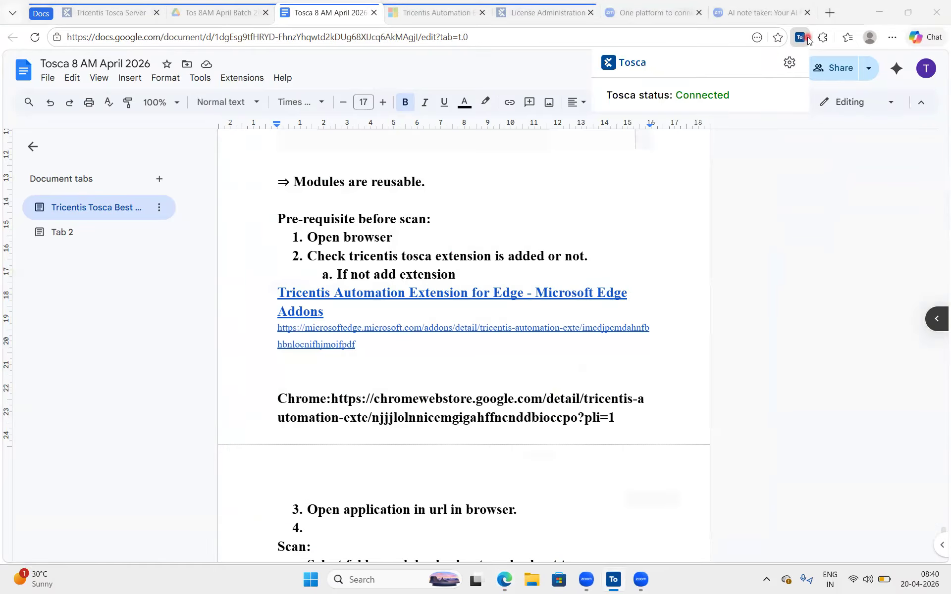
Reopen the Tricentis Automation Extension from Edge's extension list to view its Tosca status again
left_click(805, 37)
left_click(809, 39)
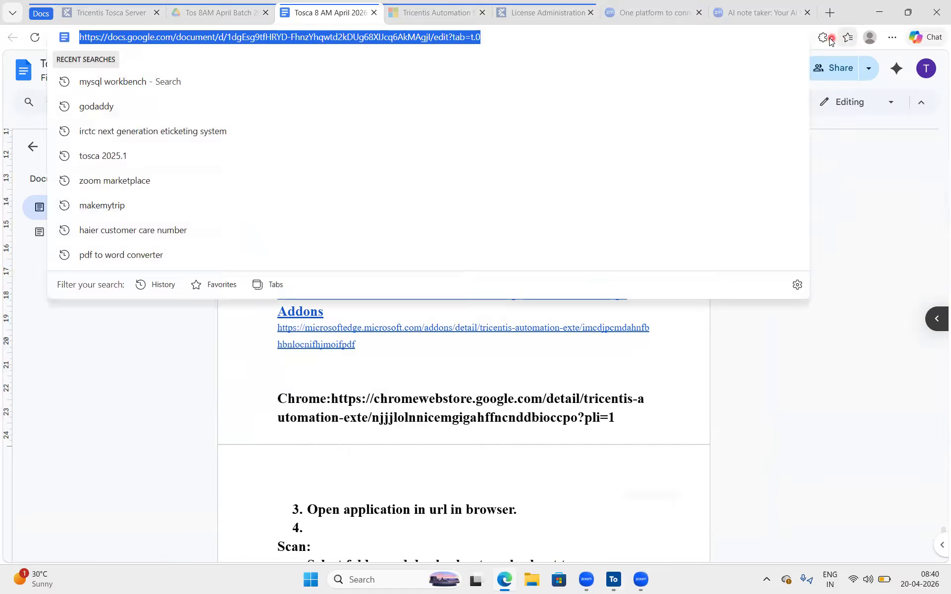
left_click(827, 39)
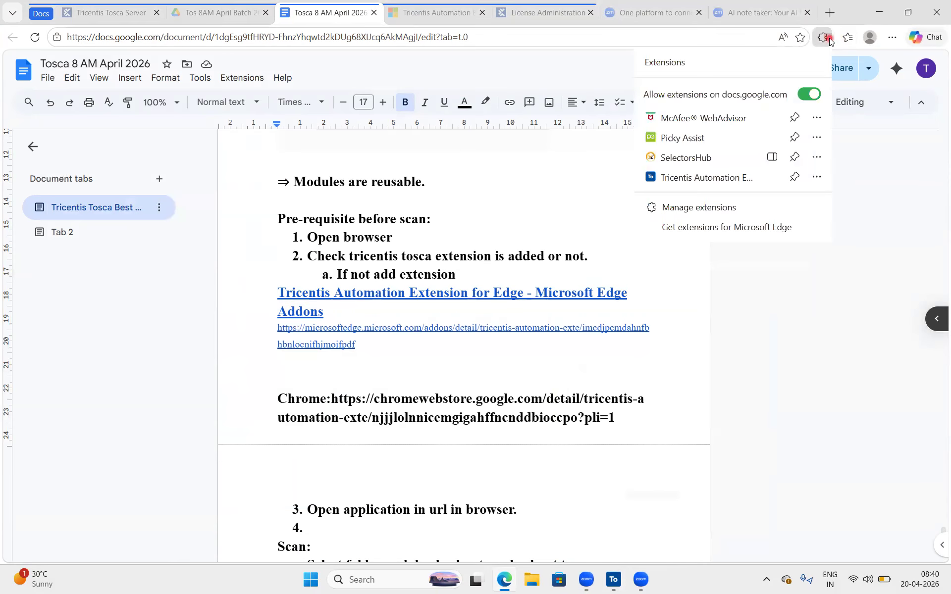
left_click(726, 184)
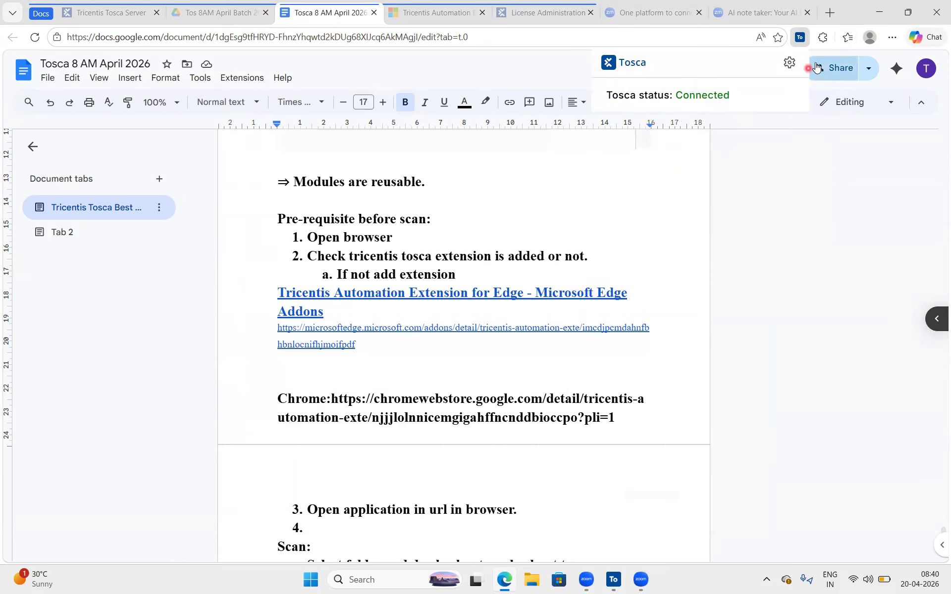
Open the Tosca extension's settings and examine the Protected pages notification option
left_click(793, 63)
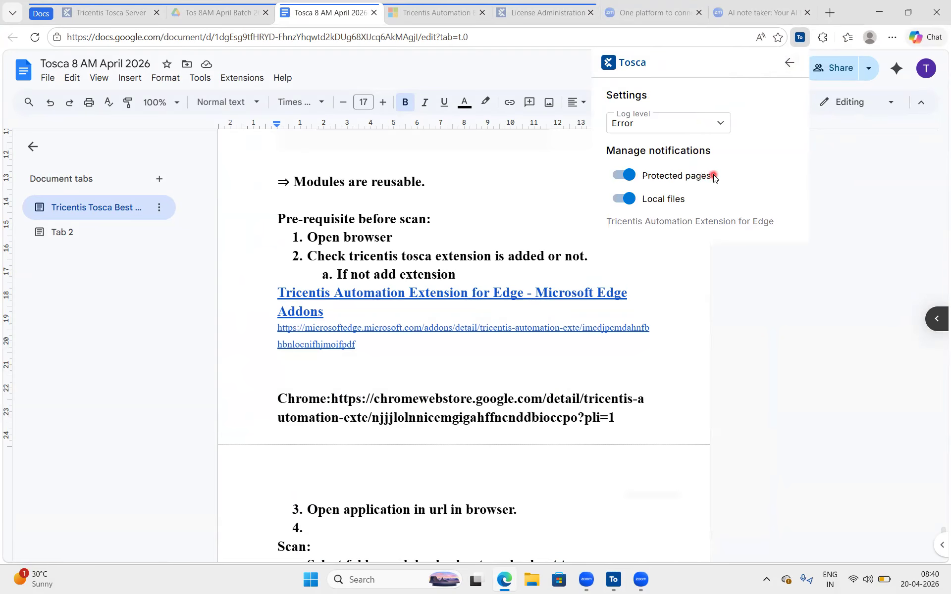
left_click_drag(714, 177, 647, 179)
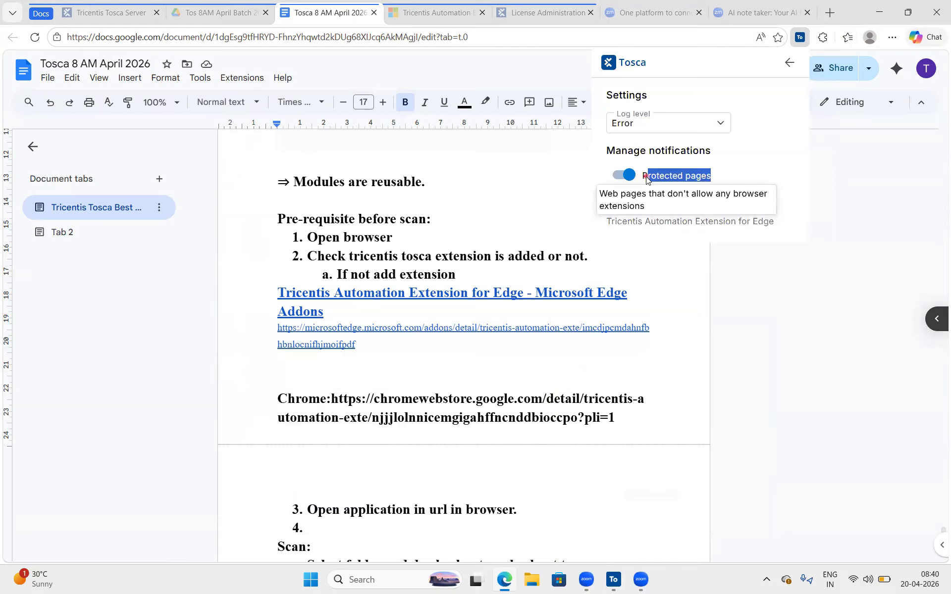
left_click(718, 226)
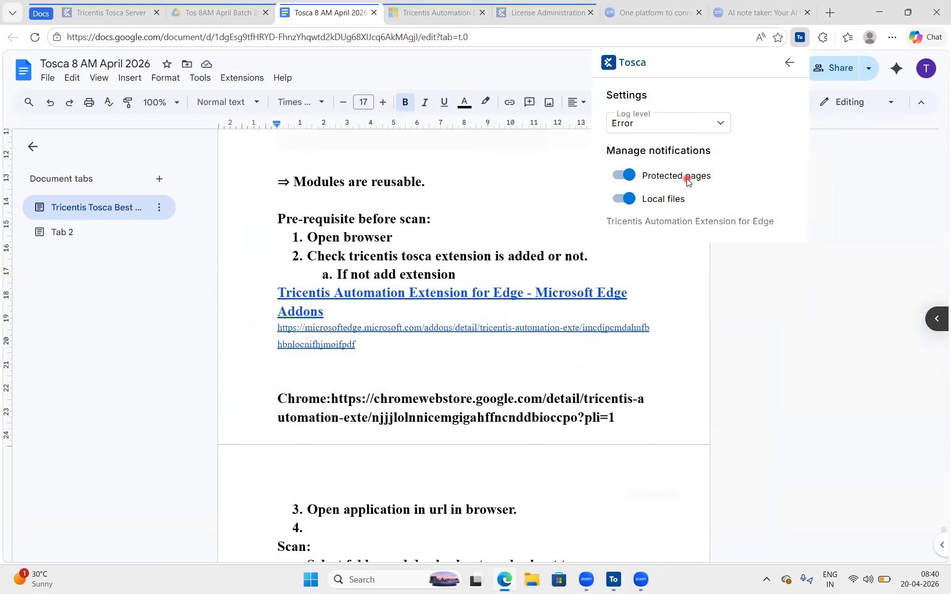
mouse_move(688, 181)
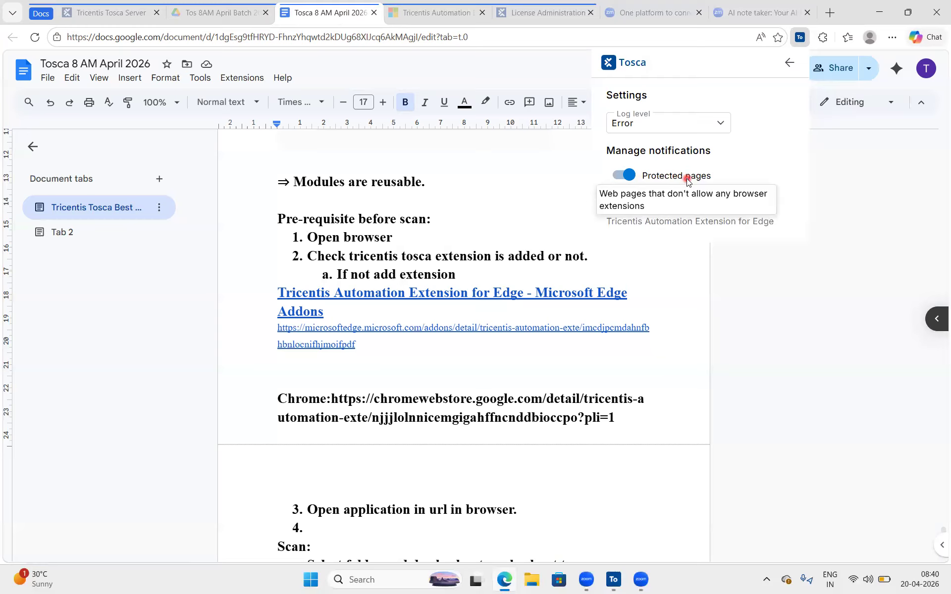
left_click(635, 178)
left_click(631, 178)
left_click(835, 165)
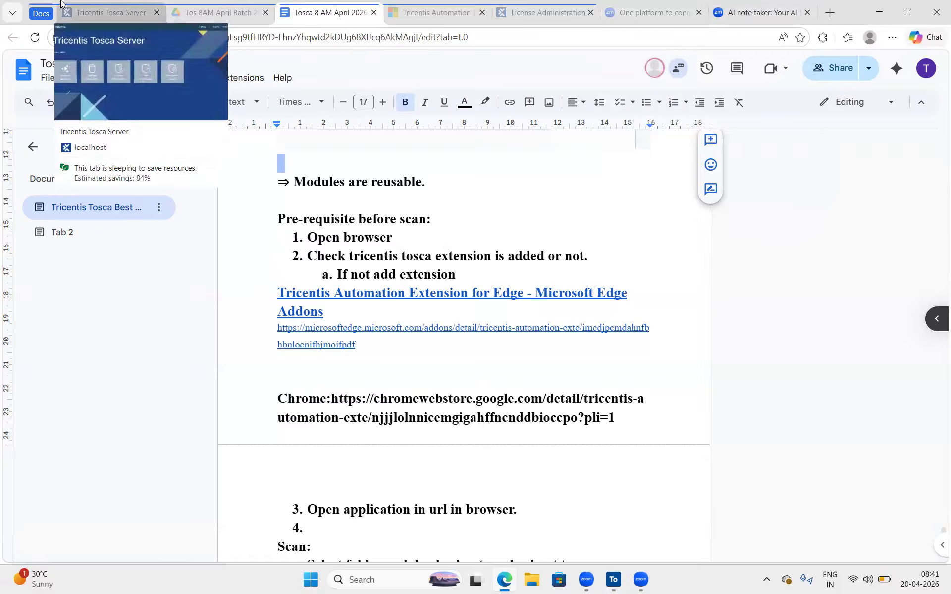
Collapse the Docs tab group, minimize the browser and move the Zoom recording conversion window aside on the desktop
left_click(43, 4)
left_click(111, 12)
left_click(218, 12)
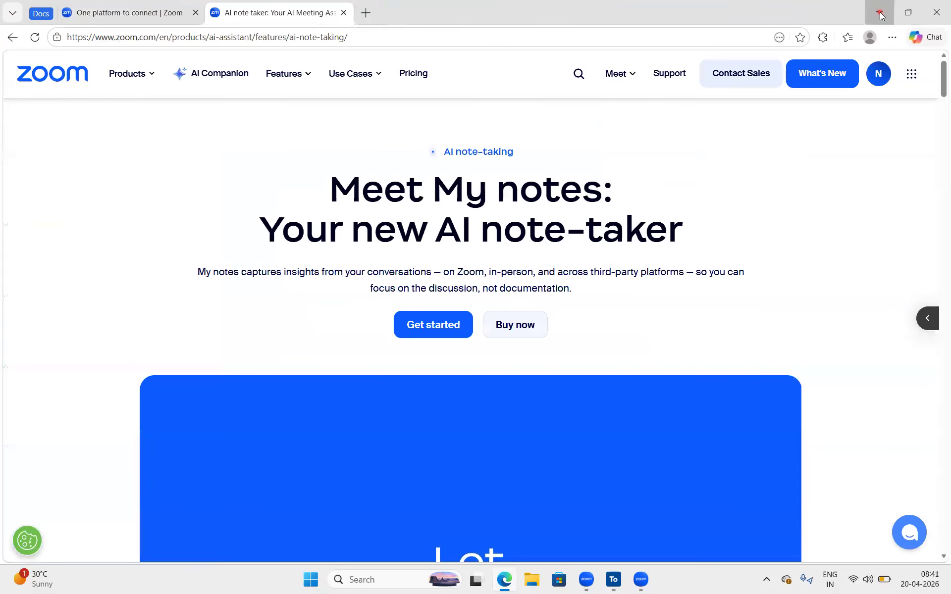
left_click(880, 13)
left_click_drag(810, 330, 862, 258)
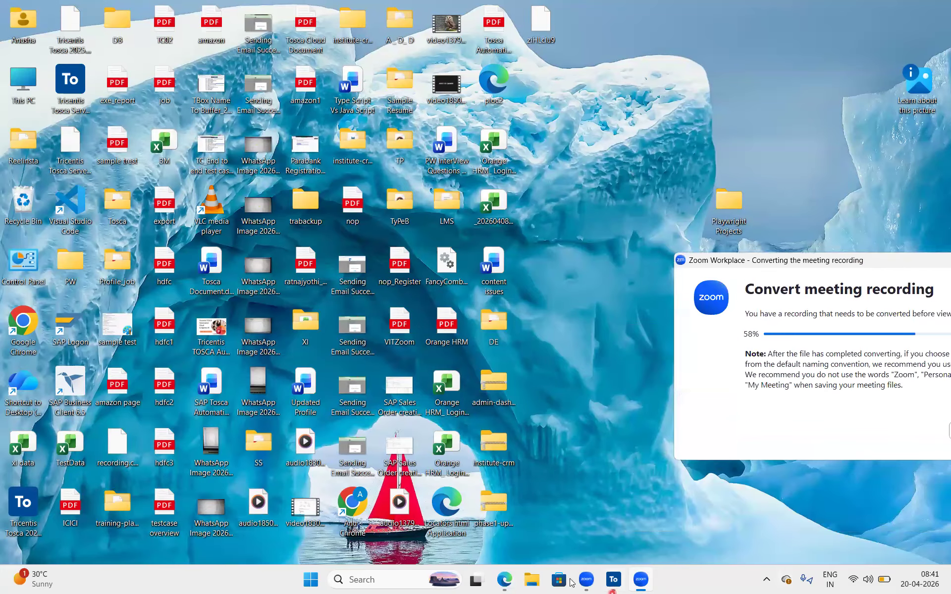
Switch back to Edge, close the AI note taker page, expand the Docs tab group and return to the Tosca 8 AM April 2026 document
left_click(510, 582)
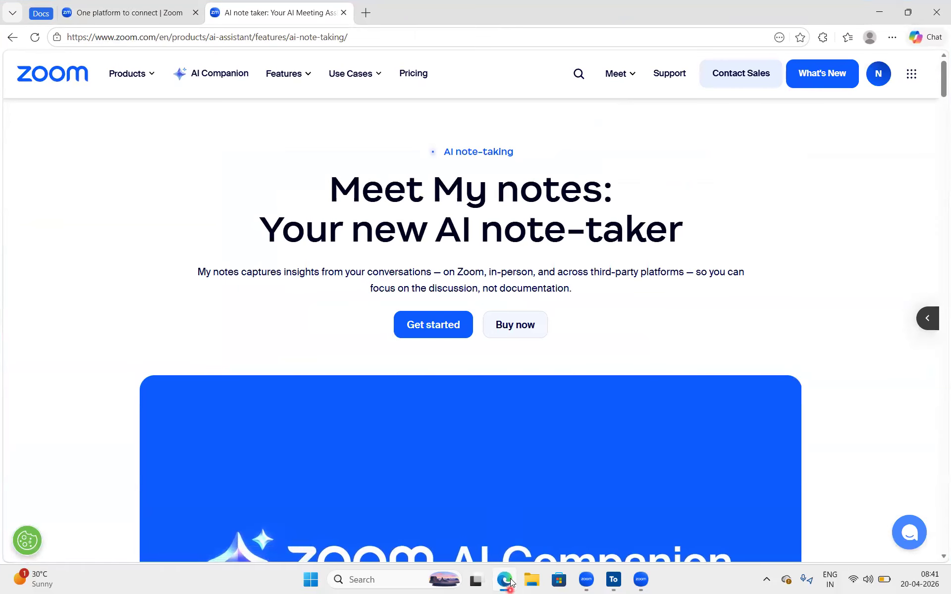
left_click(880, 12)
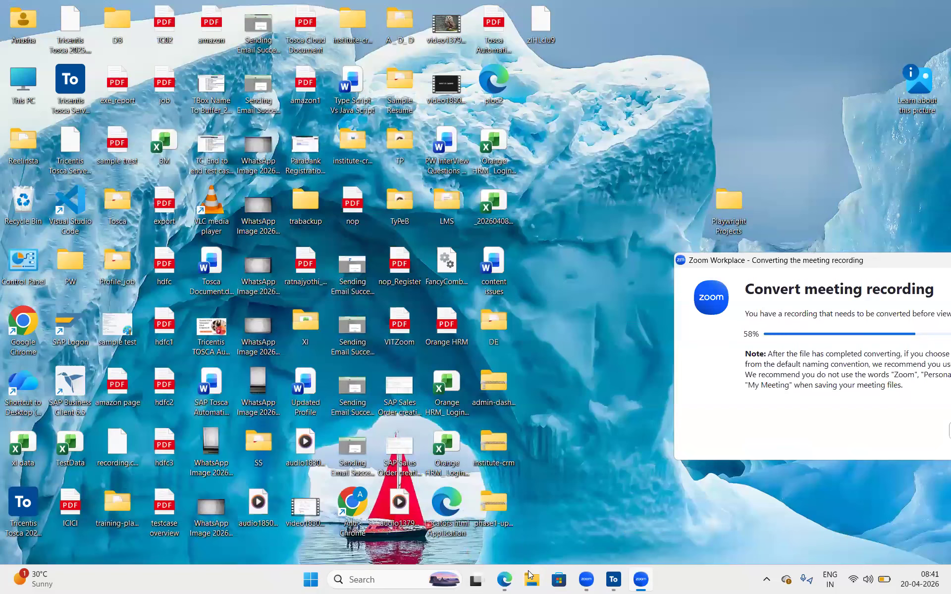
left_click(503, 579)
left_click(343, 14)
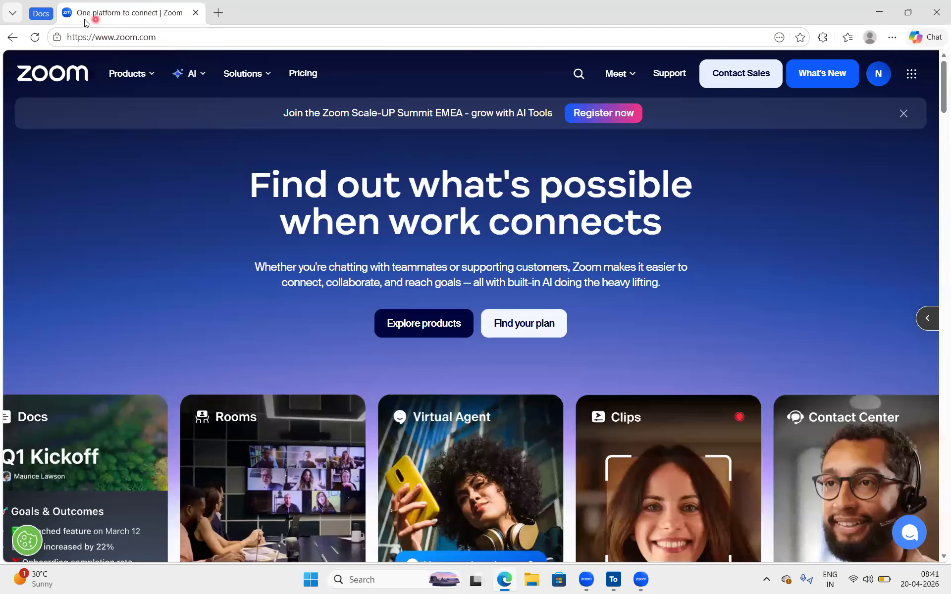
left_click(40, 14)
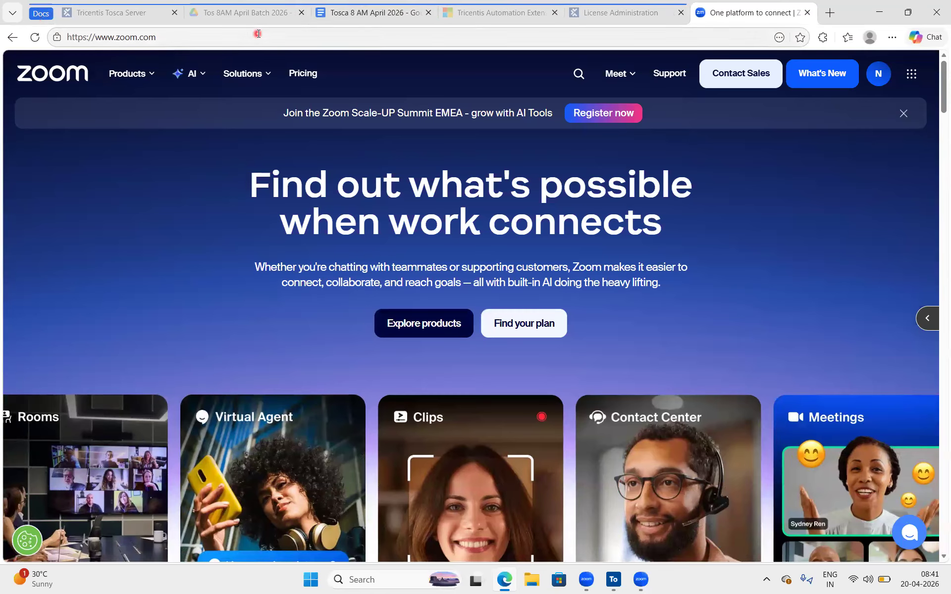
left_click(341, 18)
Put the Chrome web store address on its own line below the "Chrome:" label as a link
scroll(371, 297, "up", 2)
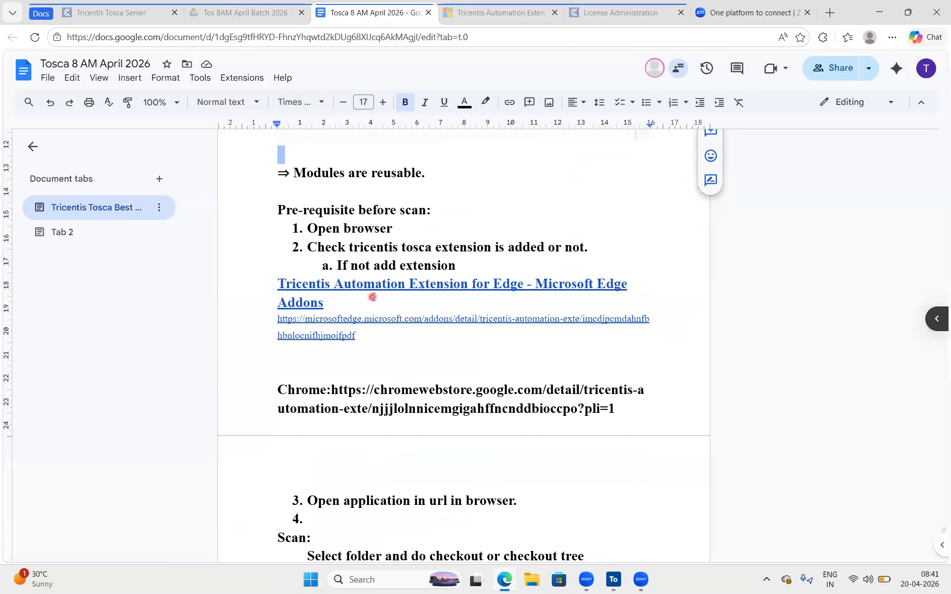
left_click(331, 411)
key("Return")
type("\\")
key("BackSpace")
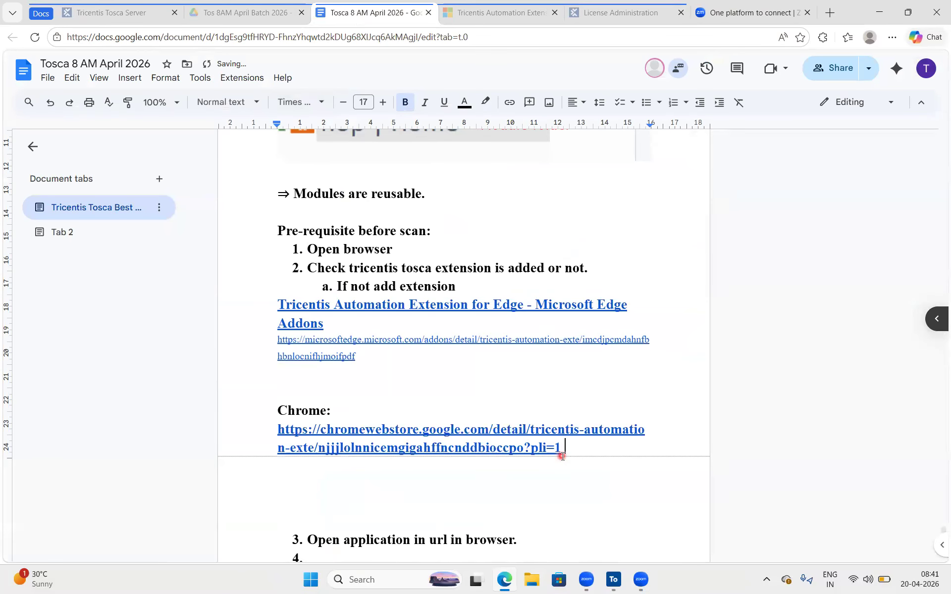
Remove the extra blank lines above the "Chrome:" label and above item 3 of the prerequisites list
left_click(305, 374)
key("BackSpace")
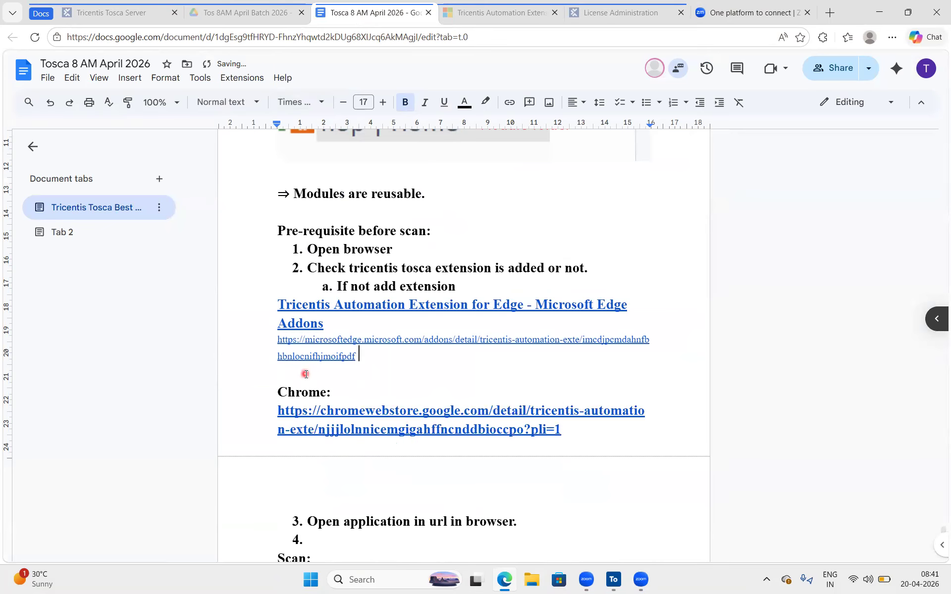
scroll(448, 382, "down", 1)
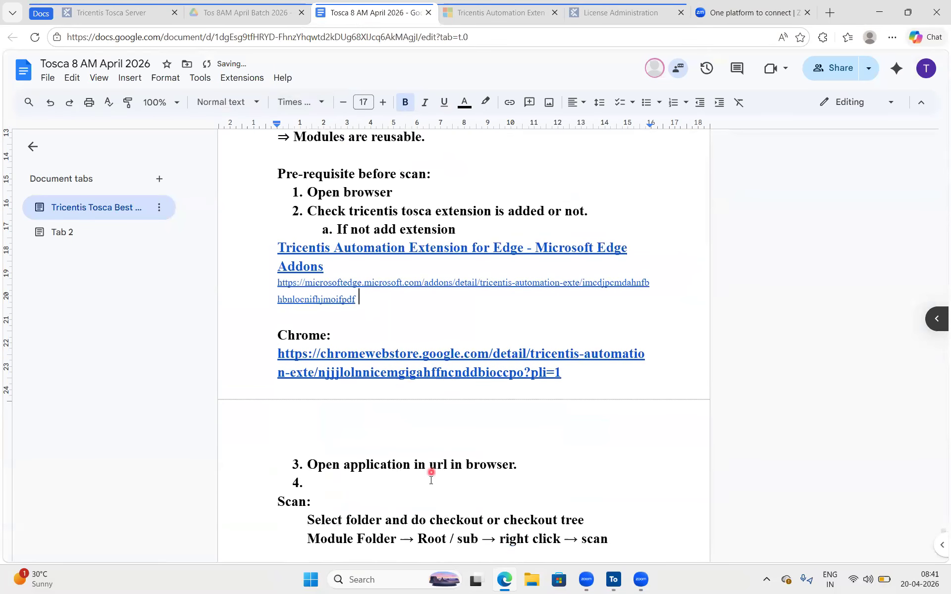
left_click(345, 401)
key("Delete")
key("Delete")
key("Delete")
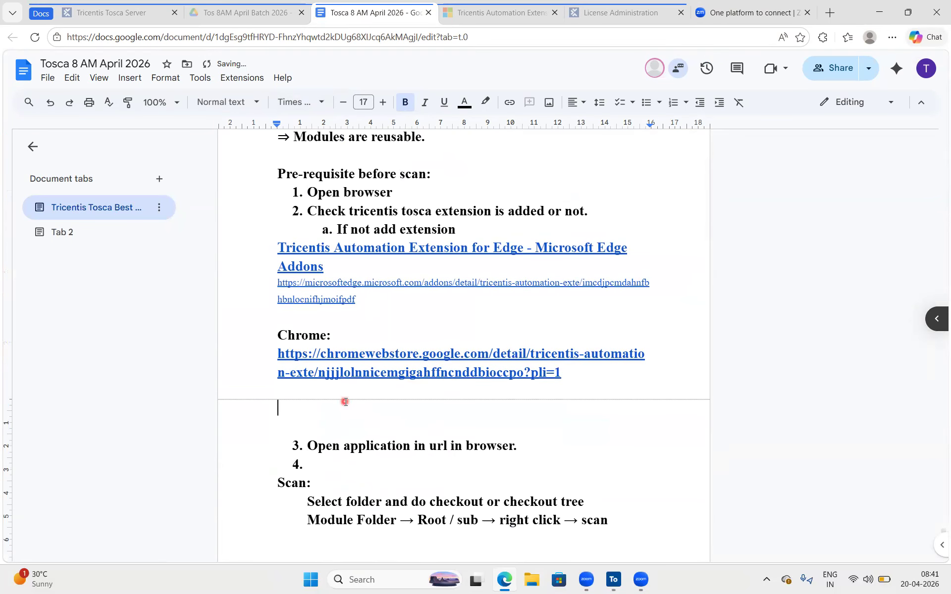
left_click(339, 437)
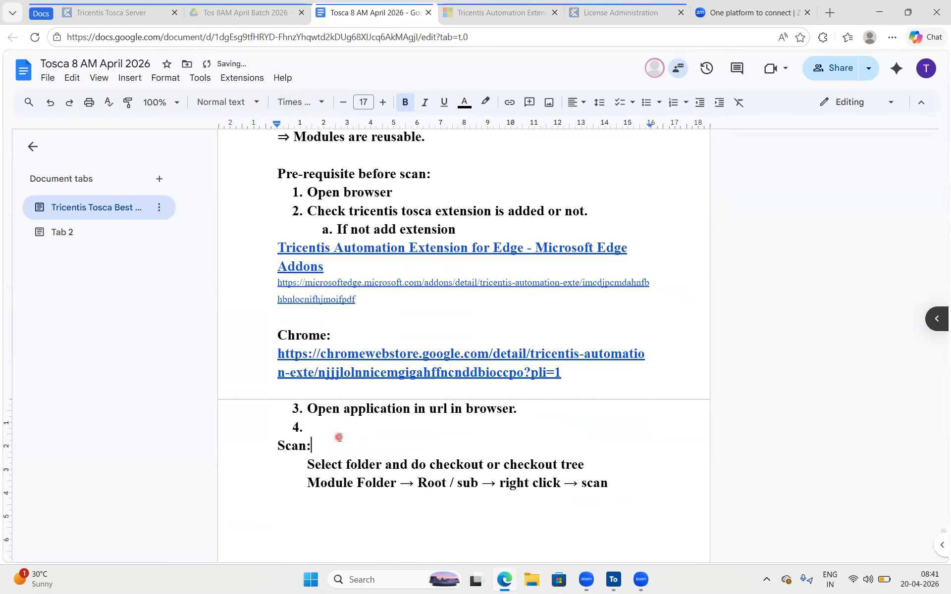
Extend item 3 of the prerequisites so that it ends with "which browser has tosca extension."
left_click(551, 416)
left_click(344, 412, "shift")
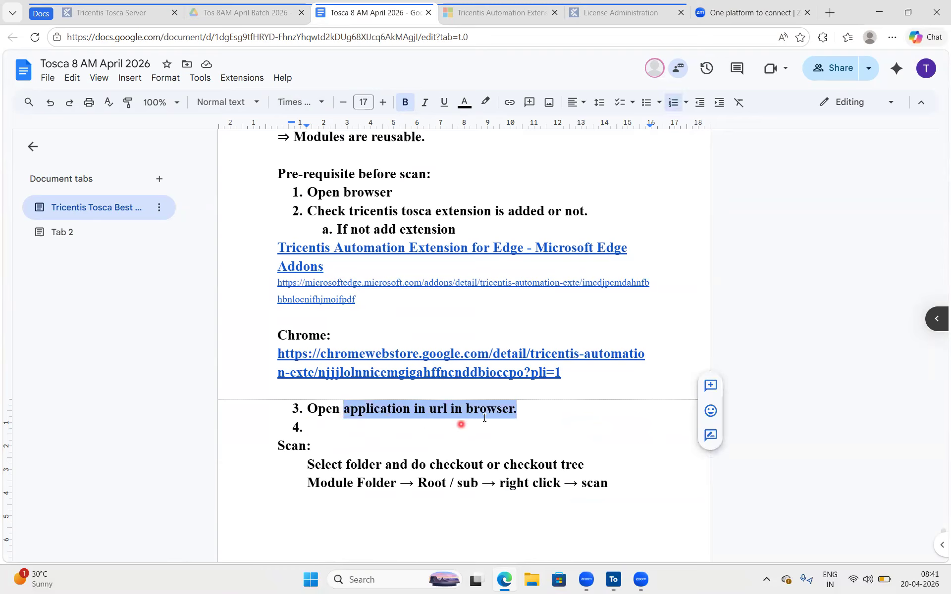
left_click(529, 408)
key("BackSpace")
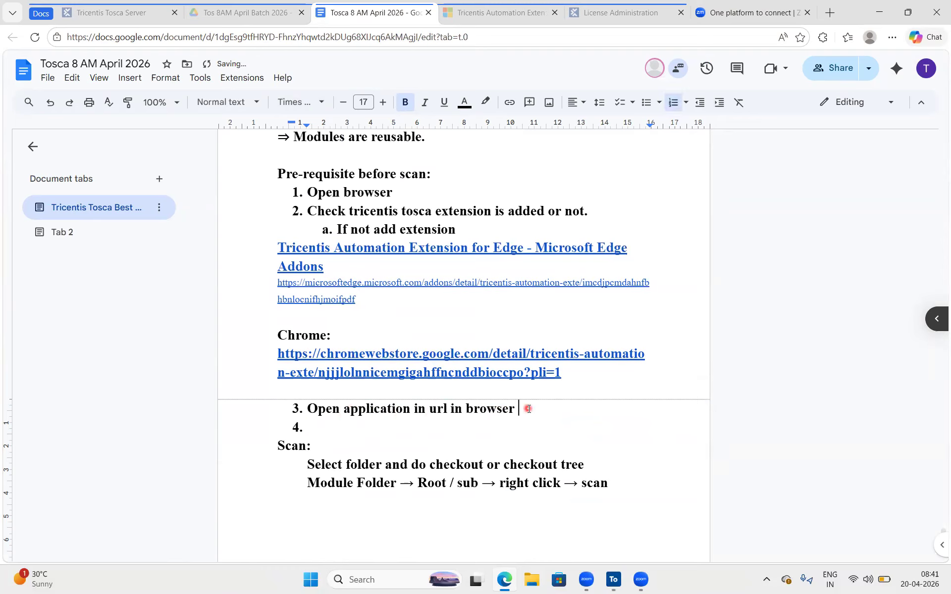
type("which")
type(" browser ha")
type("s tosca")
type(" exten")
type("sition.")
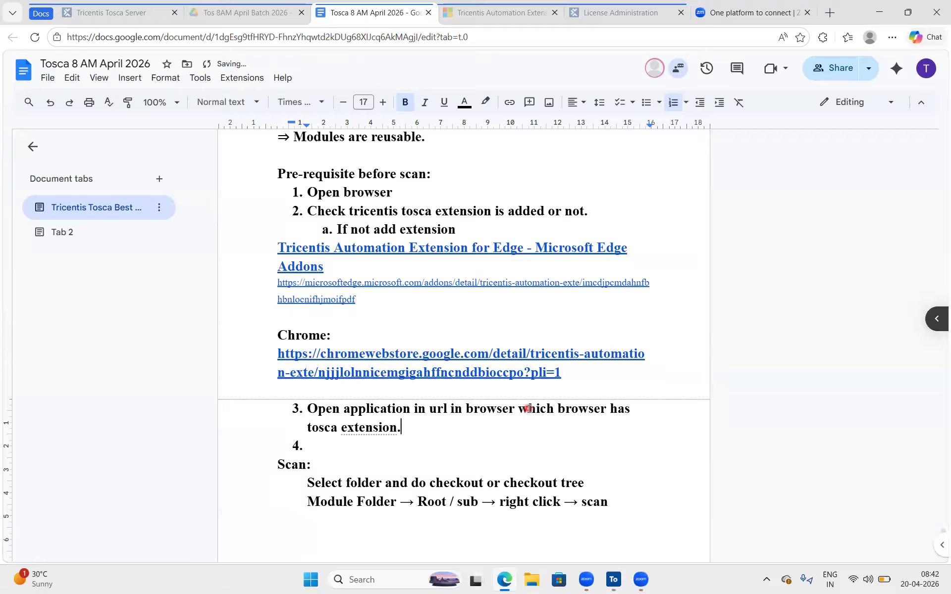
Accept the grammar suggestions "Open an application", "in the url" and "in the browser" in item 3
scroll(490, 422, "down", 1)
left_click(429, 390)
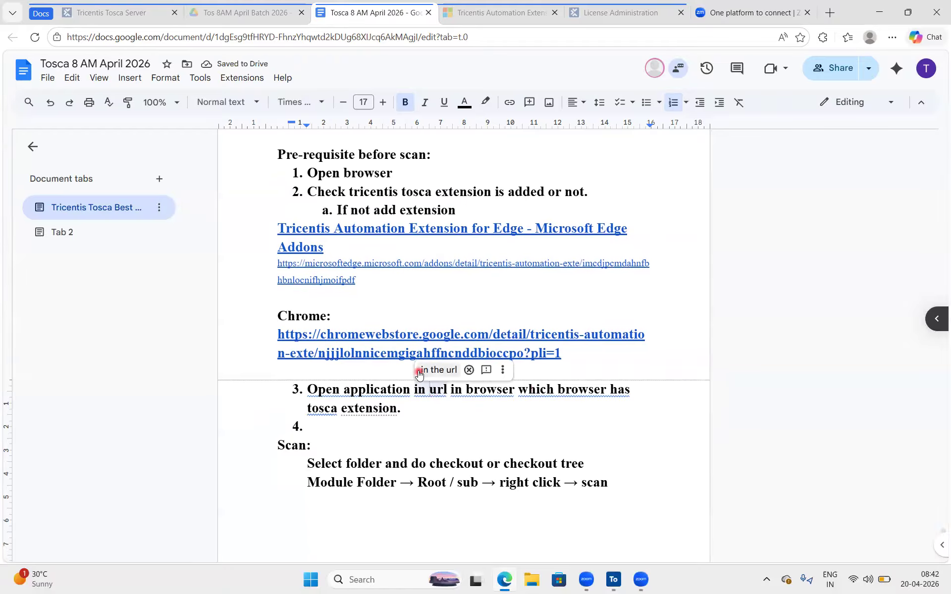
left_click(379, 390)
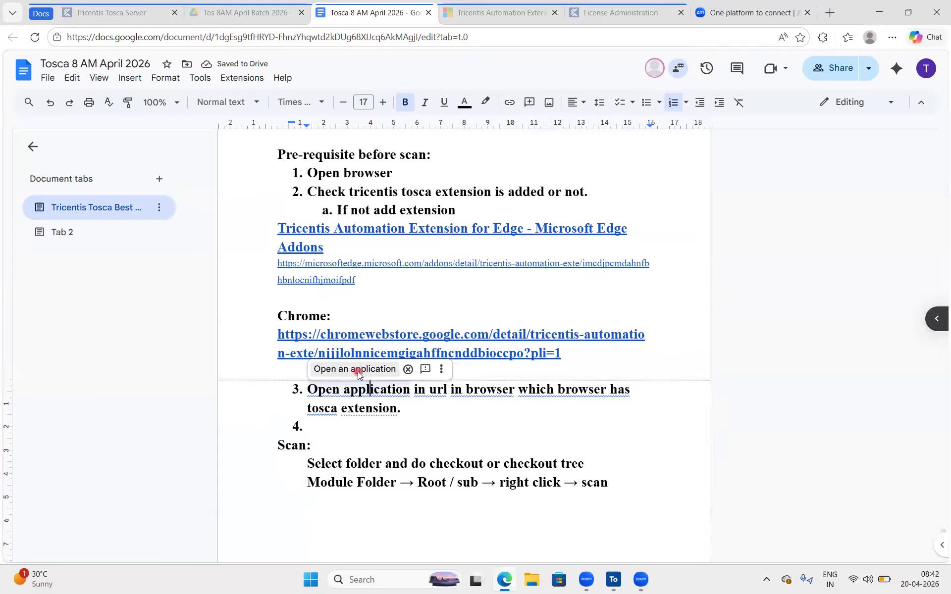
left_click(355, 370)
left_click(454, 391)
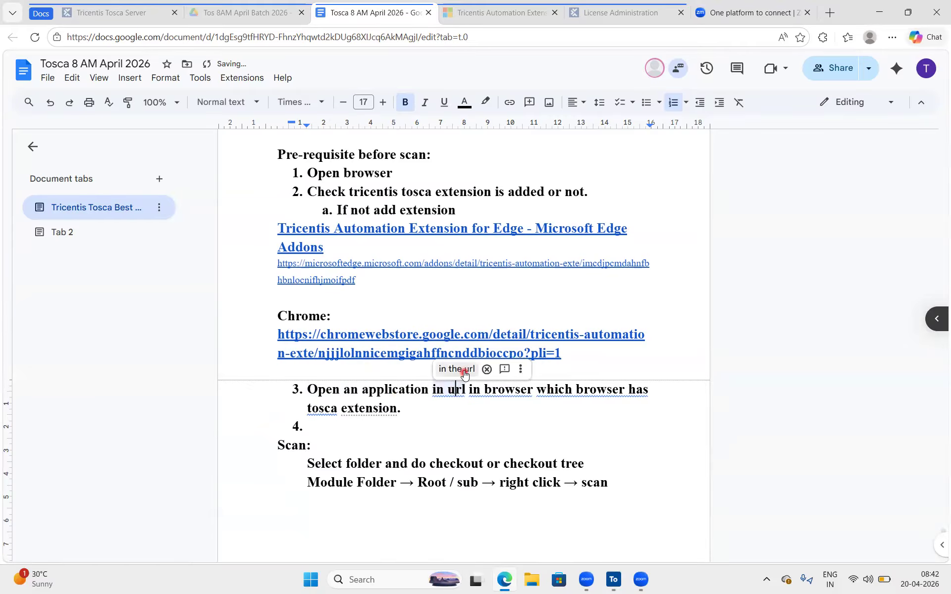
left_click(459, 370)
left_click(543, 390)
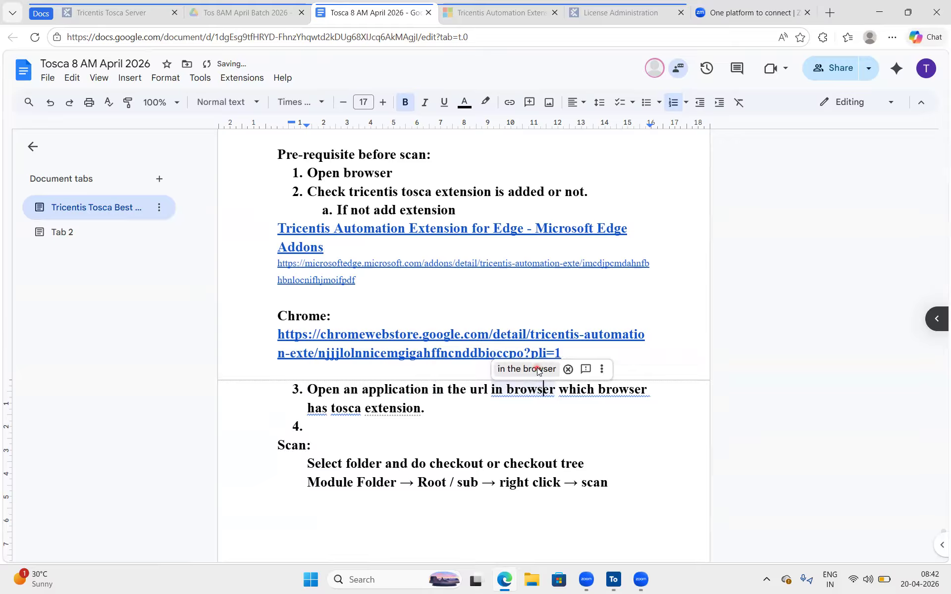
left_click(539, 371)
Correct the end of item 3 to "which has a tosca extension." and remove the empty item 4
left_click(609, 372)
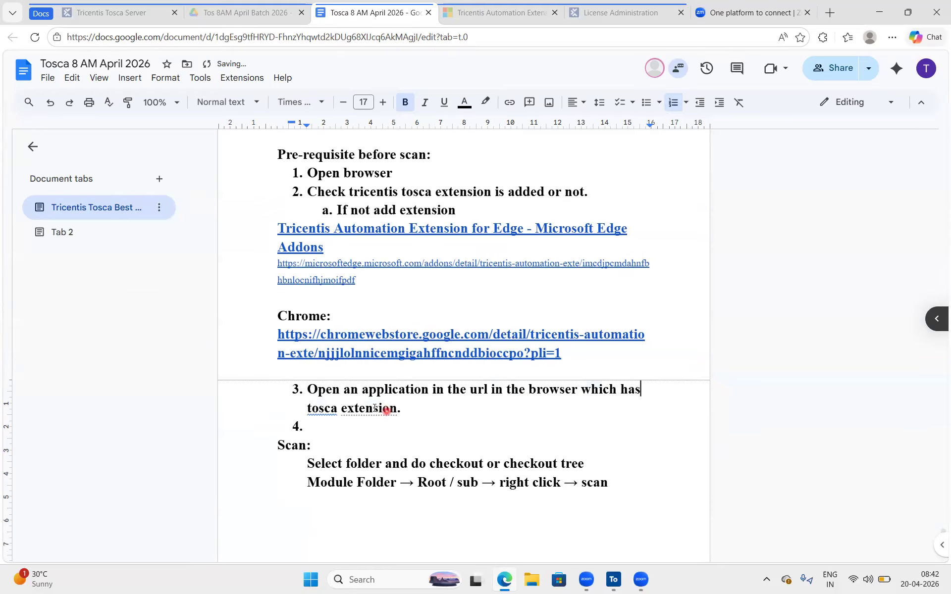
left_click(327, 407)
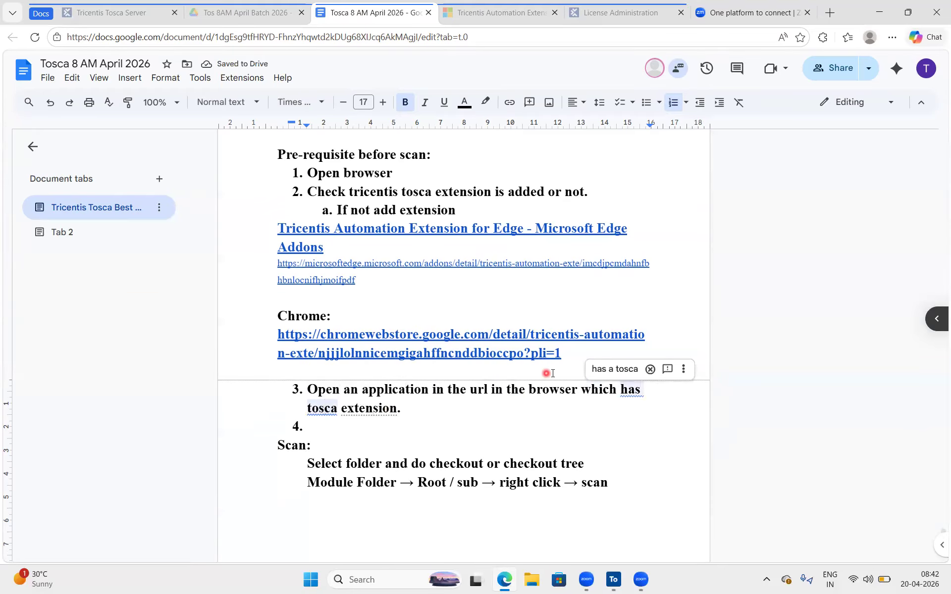
left_click(612, 369)
left_click(407, 405)
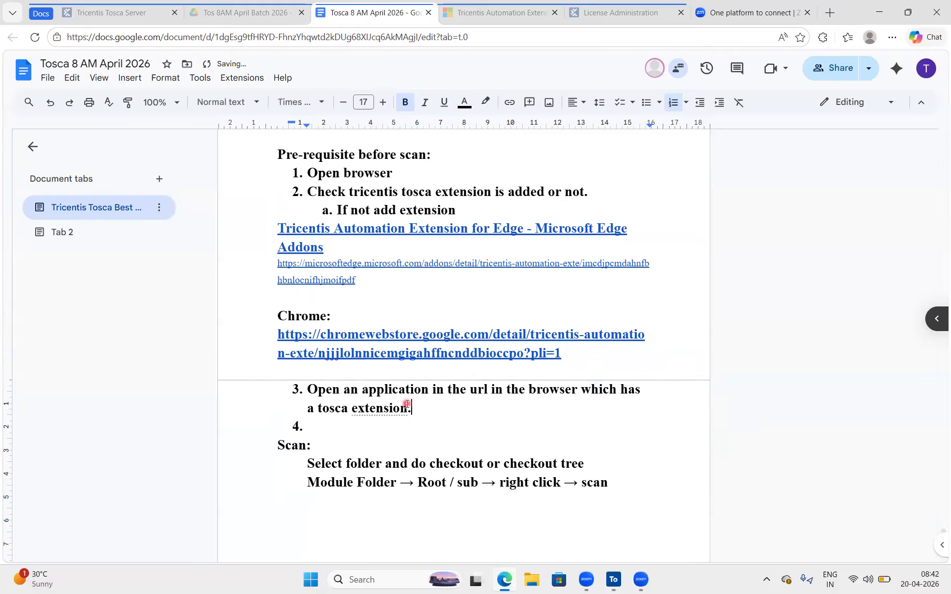
left_click(323, 424)
key("BackSpace")
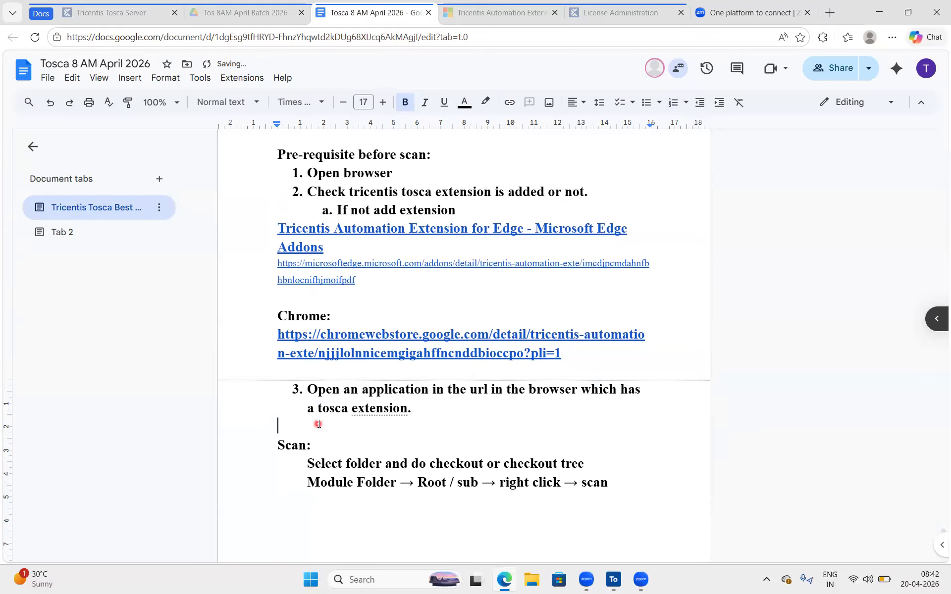
Review the checkout and module folder instructions under the "Scan:" heading
scroll(319, 424, "down", 1)
left_click_drag(325, 404, 438, 397)
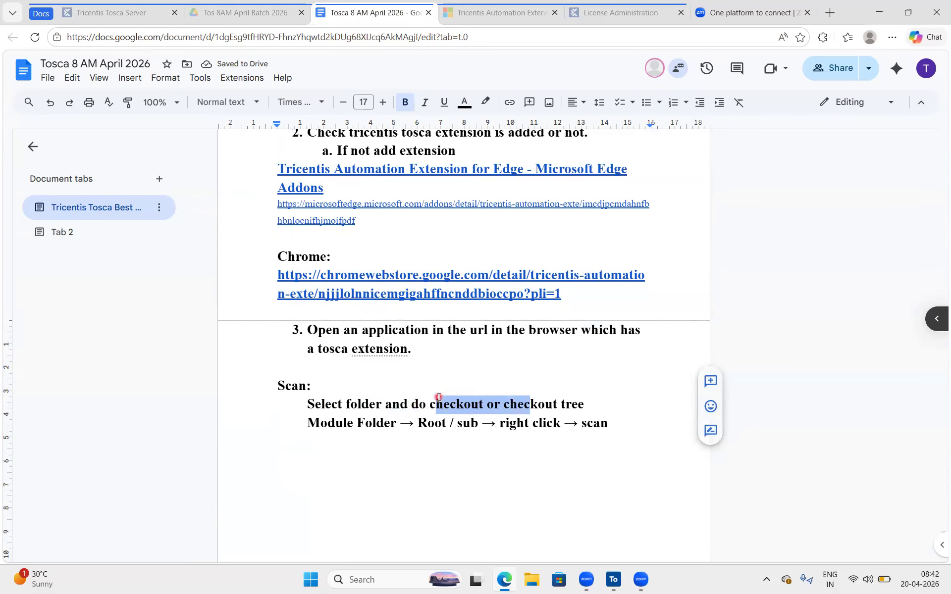
left_click_drag(335, 424, 395, 421)
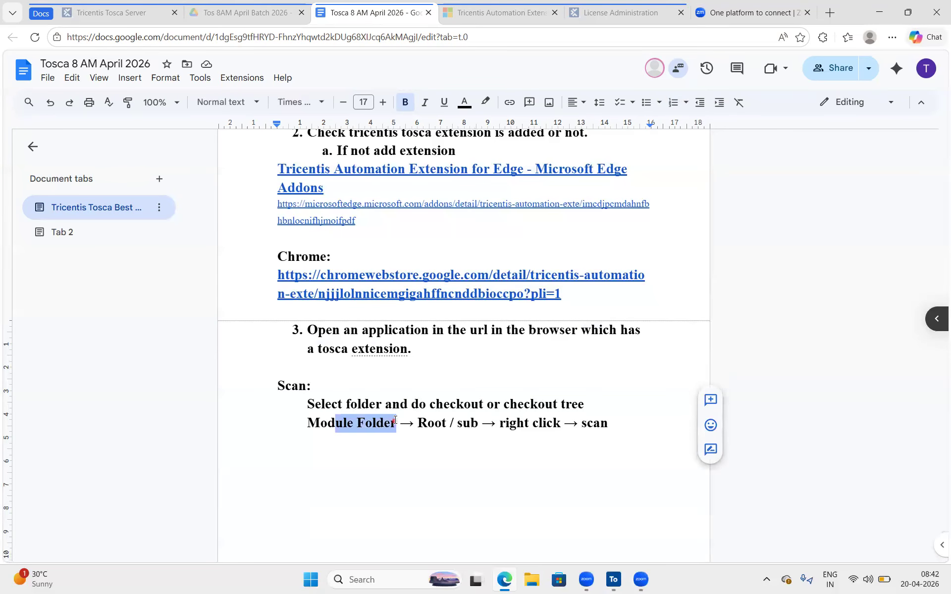
left_click(446, 424)
left_click(486, 419)
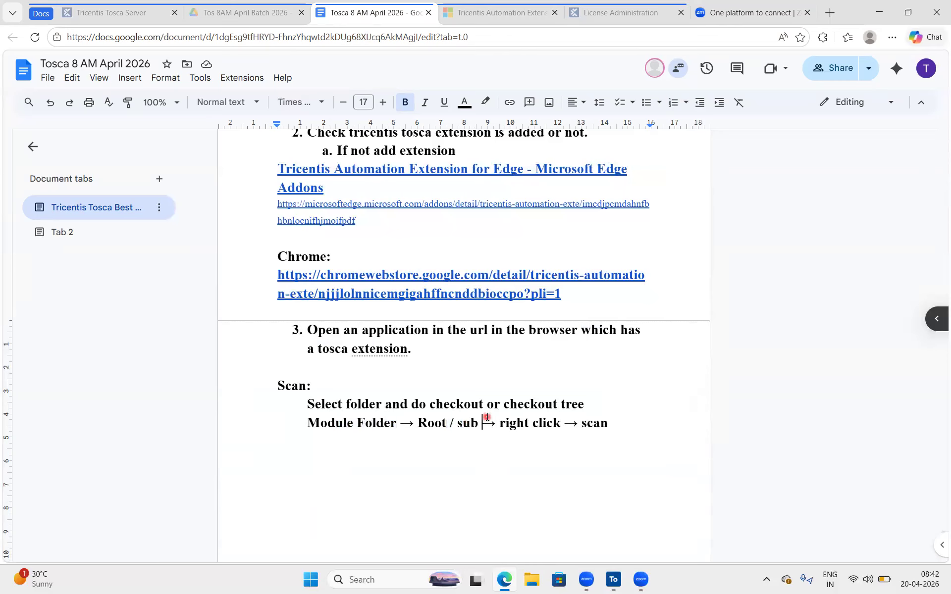
left_click_drag(511, 425, 577, 424)
Add the line "Scan → 2 controls → save:" below the scan instructions, separated by a blank line
left_click(616, 425)
key("Return")
key("Return")
scroll(287, 439, "down", 1)
type("s")
type("can -")
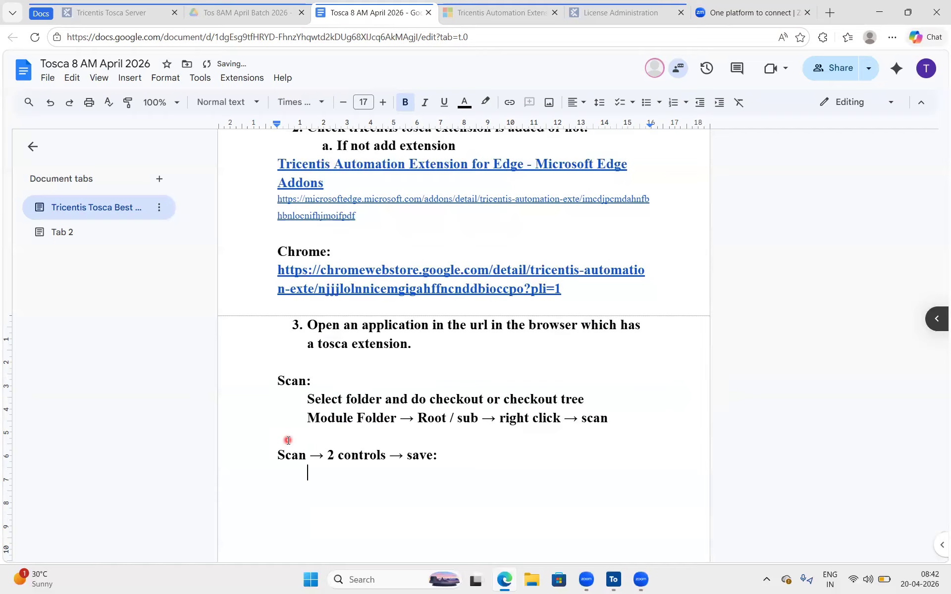
Add the indented line "→ automatically create the module" under the new scan line and highlight it
type("it")
type("tomatically")
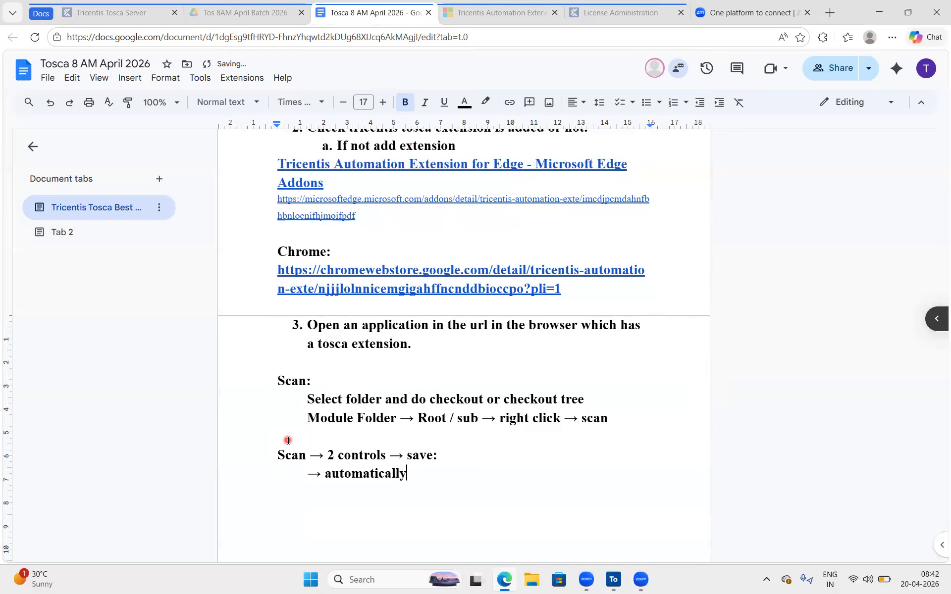
type("e the module")
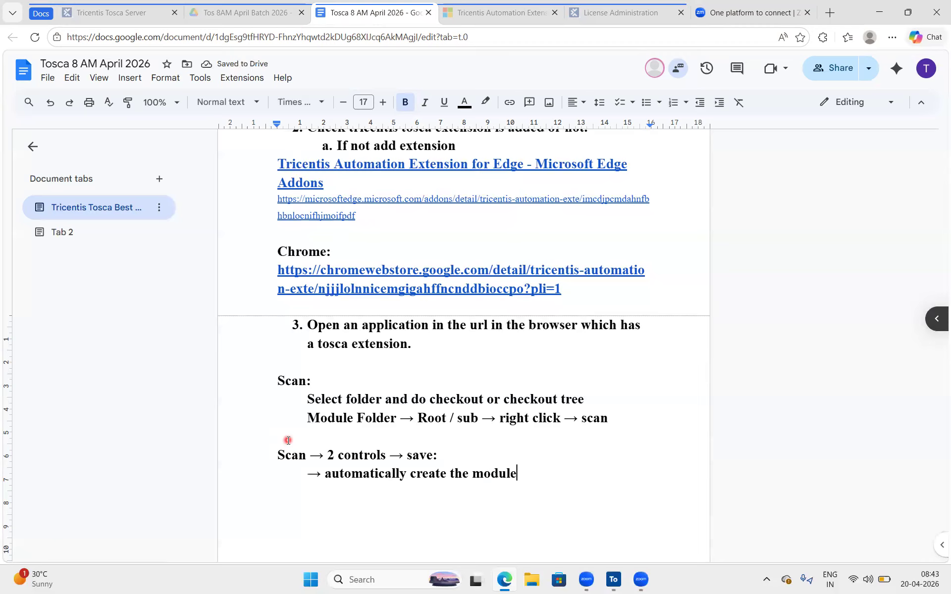
left_click_drag(532, 468, 304, 478)
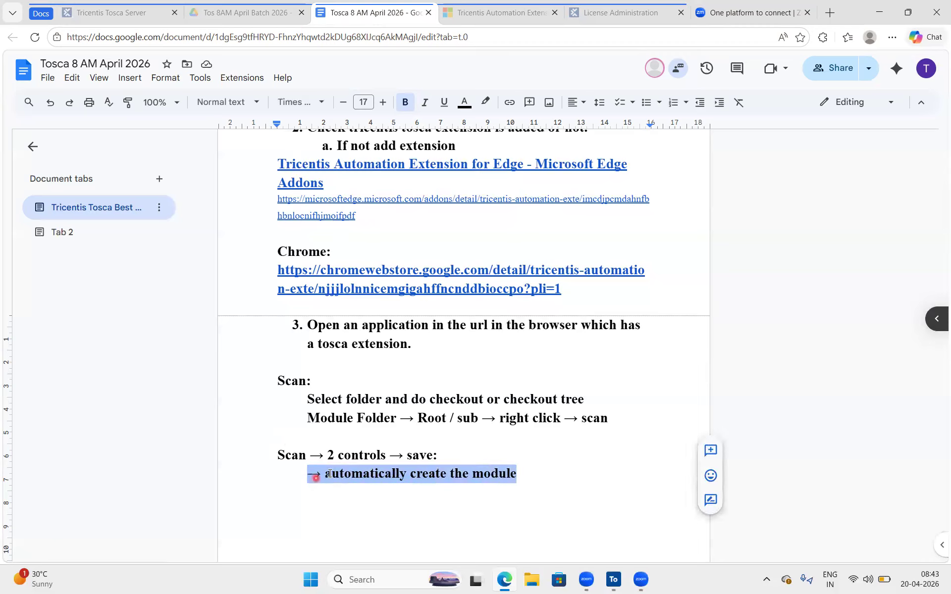
Format the "Scan:" heading in the notes with font size 18 and blue text
left_click(276, 454)
triple_click(276, 381)
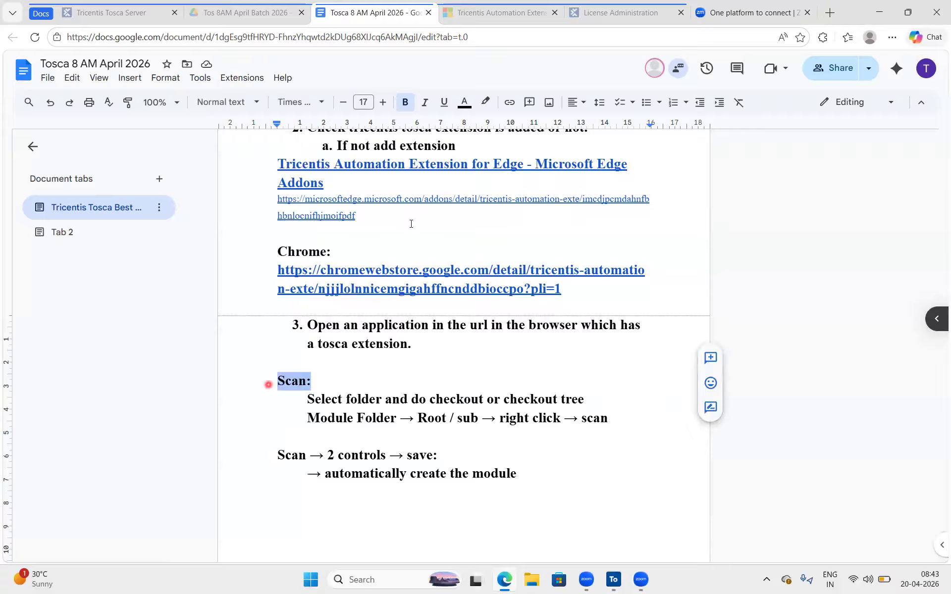
left_click(382, 102)
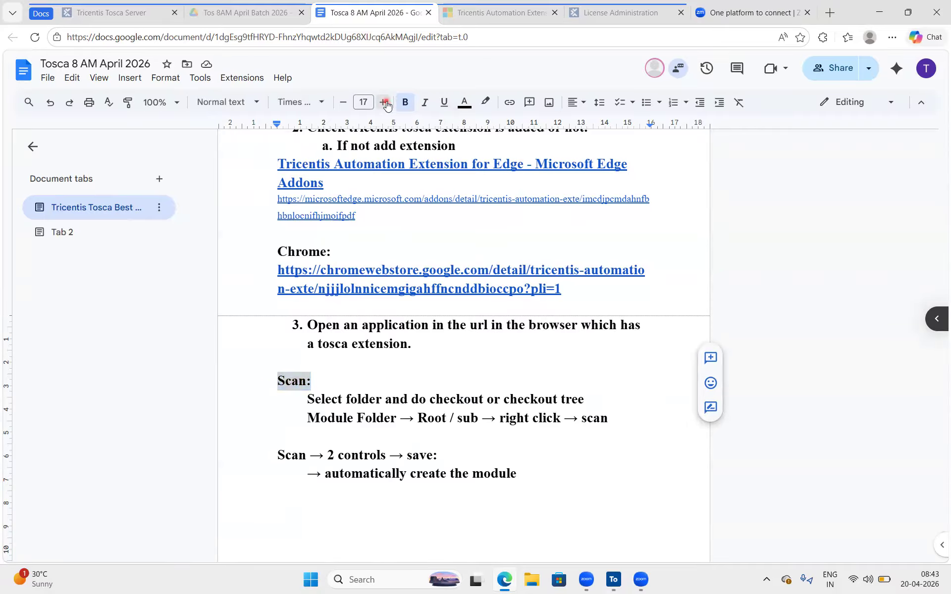
left_click(465, 102)
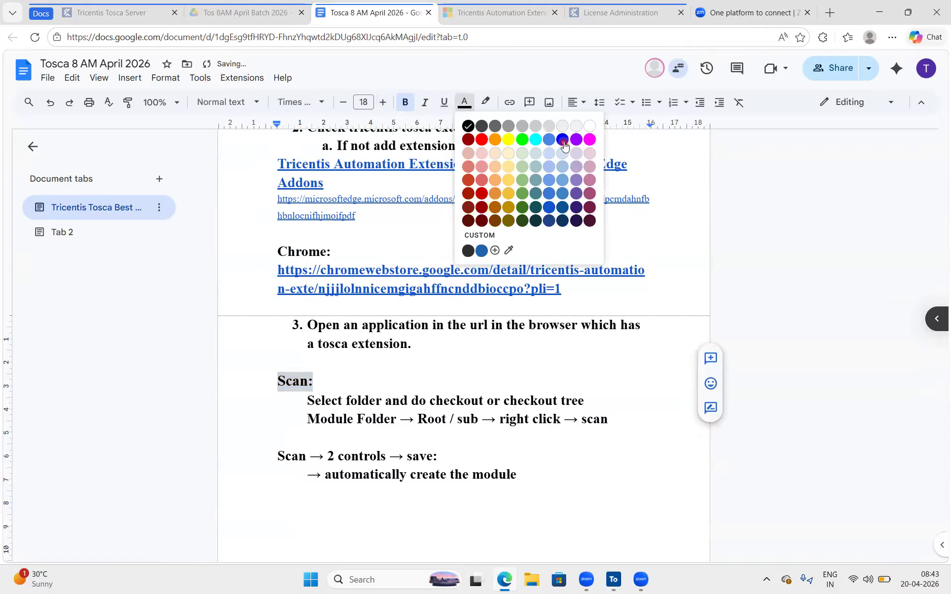
left_click(562, 139)
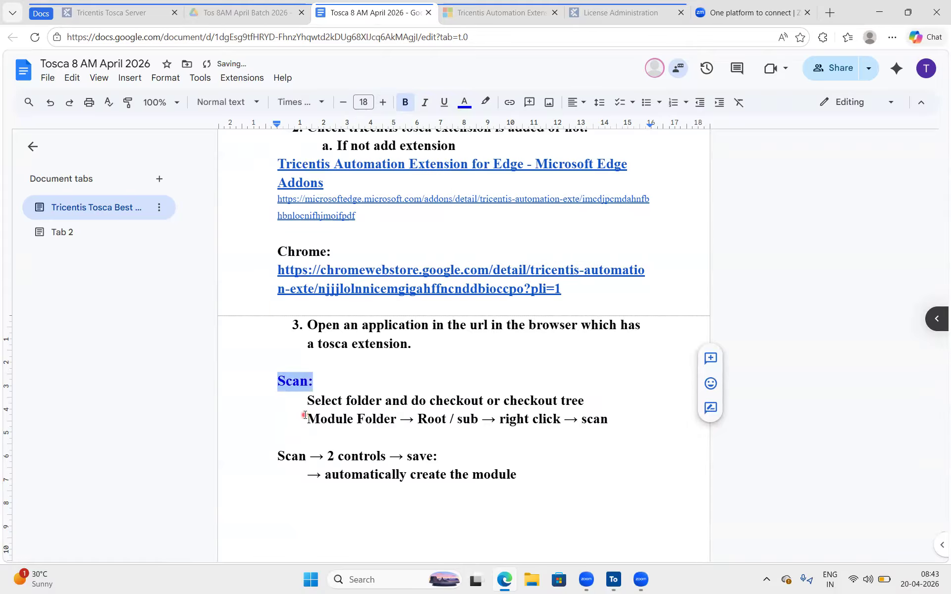
Review the notes on scanning from the module folder and saving controls to create a module
left_click_drag(300, 419, 622, 420)
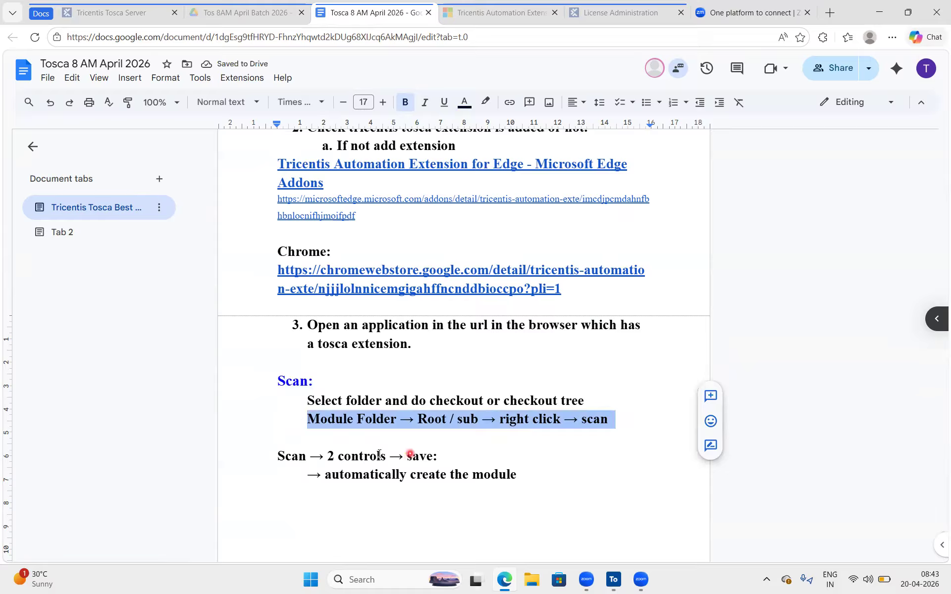
left_click_drag(304, 474, 201, 359)
left_click(518, 450)
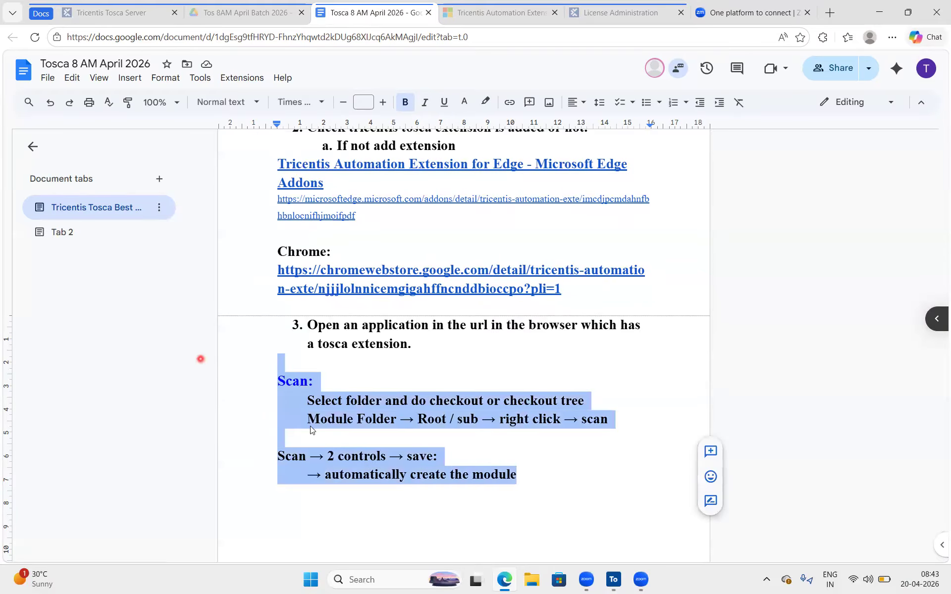
Switch to Tosca Commander and create a new XModule inside the nop | Home folder under Modules
left_click(613, 579)
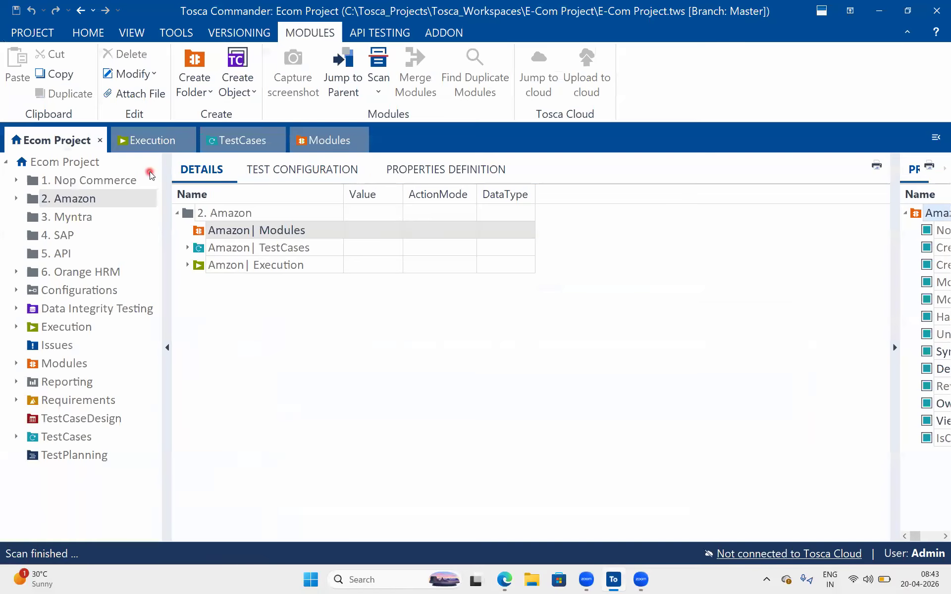
left_click(331, 141)
left_click(37, 163)
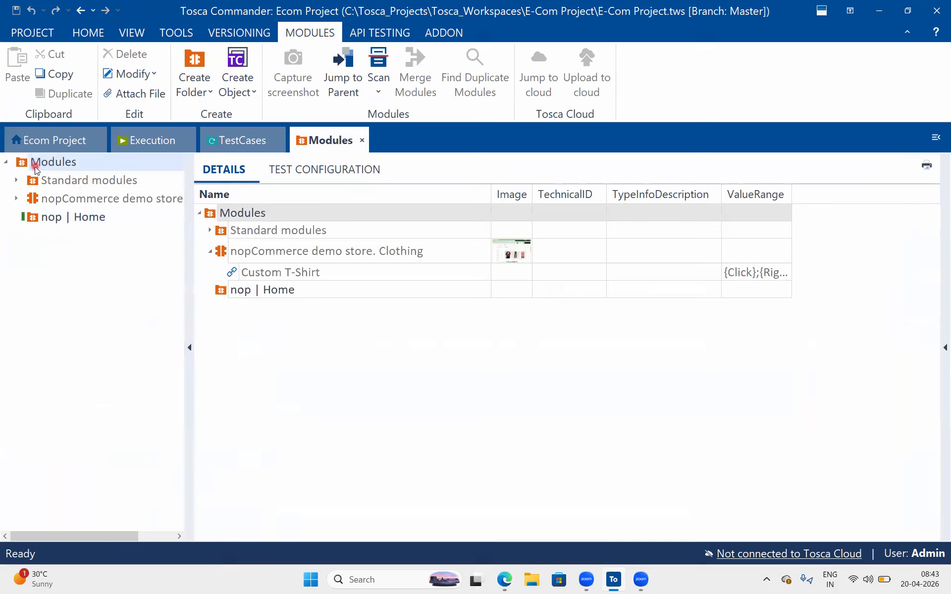
left_click(74, 218)
right_click(76, 222)
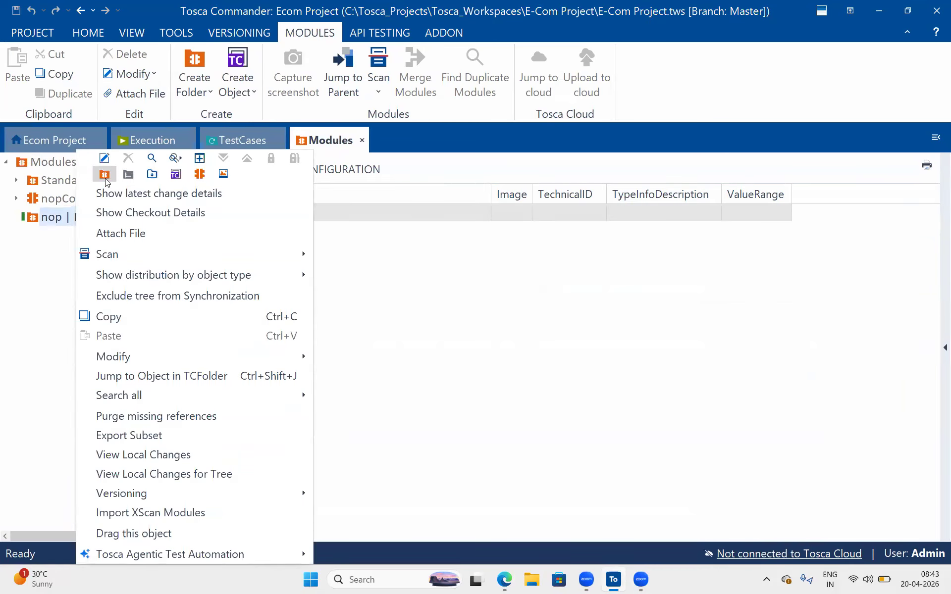
left_click(206, 177)
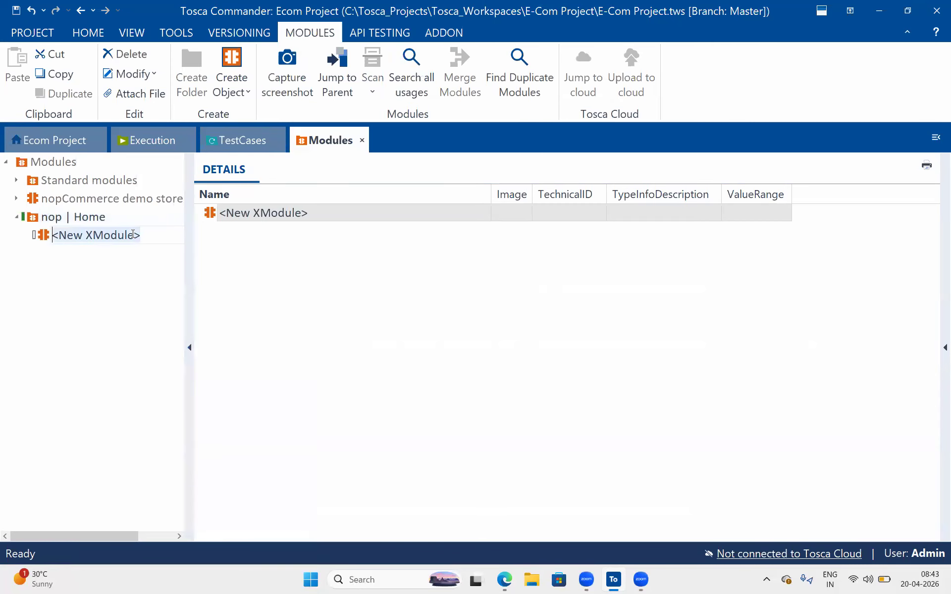
left_click(159, 236)
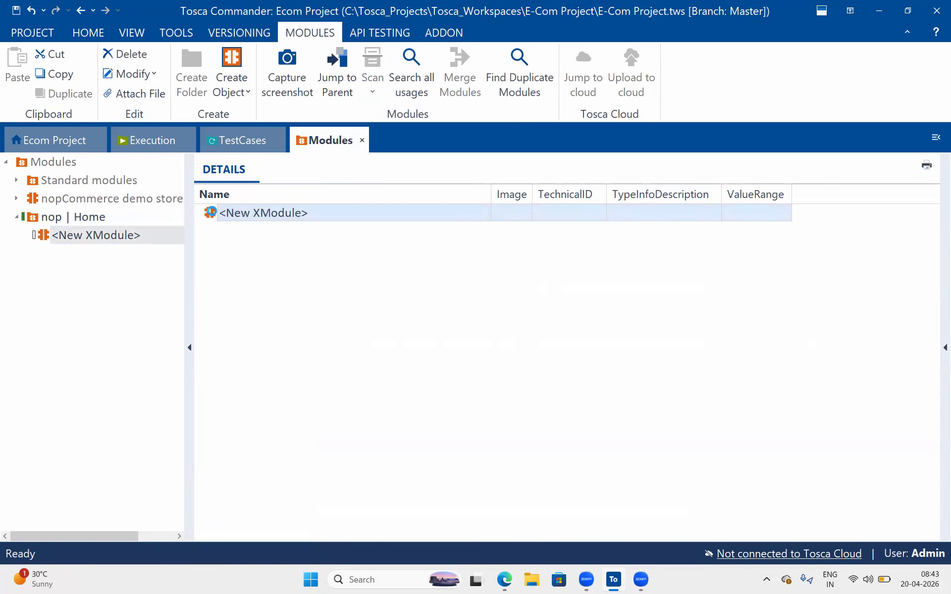
Add two attributes with default names to the new XModule
right_click(229, 208)
left_click(241, 238)
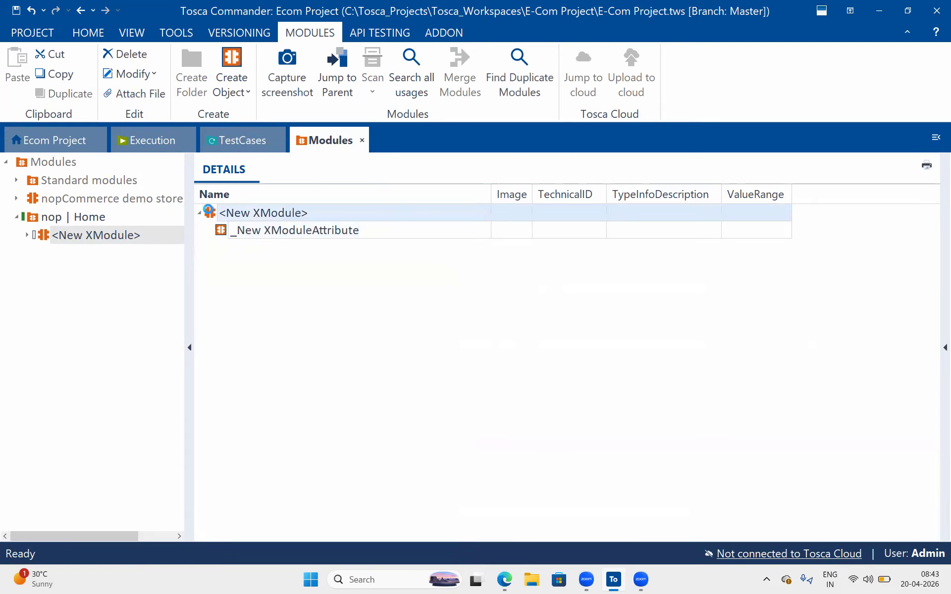
right_click(213, 212)
left_click(239, 236)
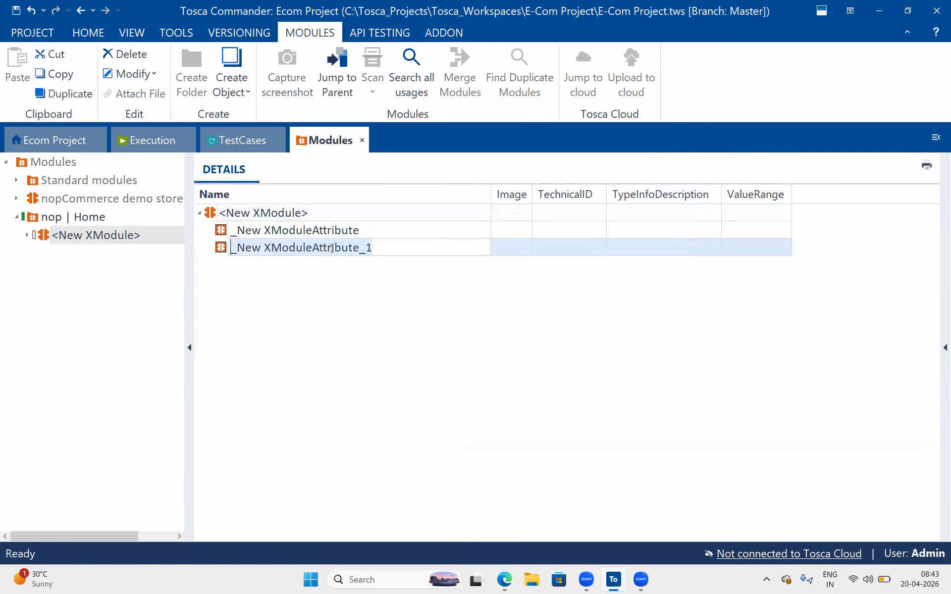
Delete the manually created XModule from the nop | Home folder
left_click(311, 220)
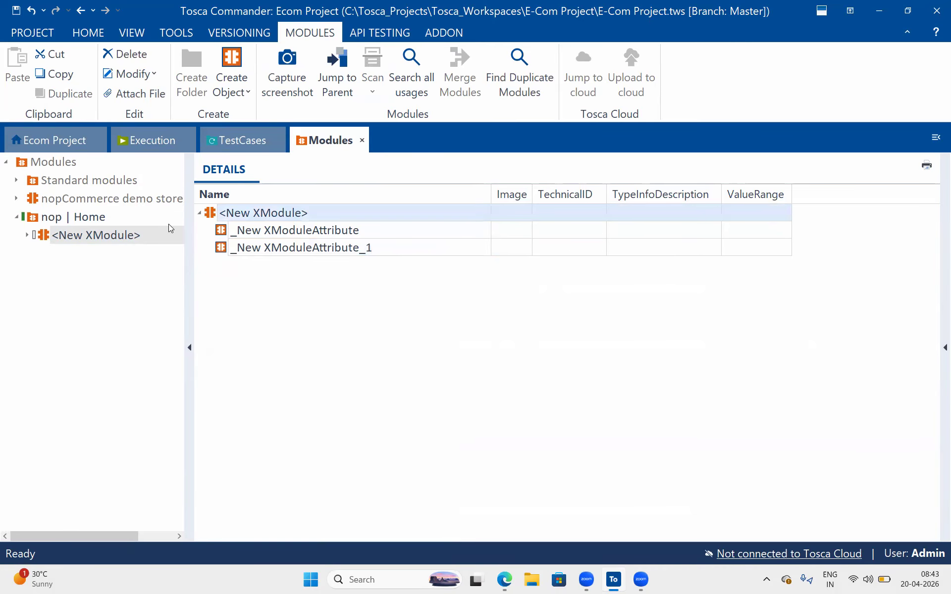
left_click(46, 237)
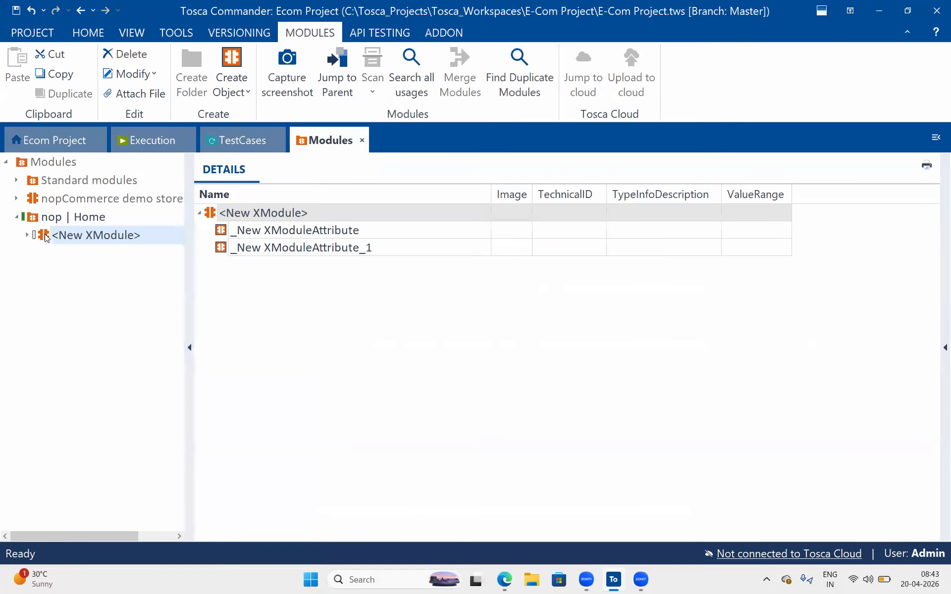
key("Delete")
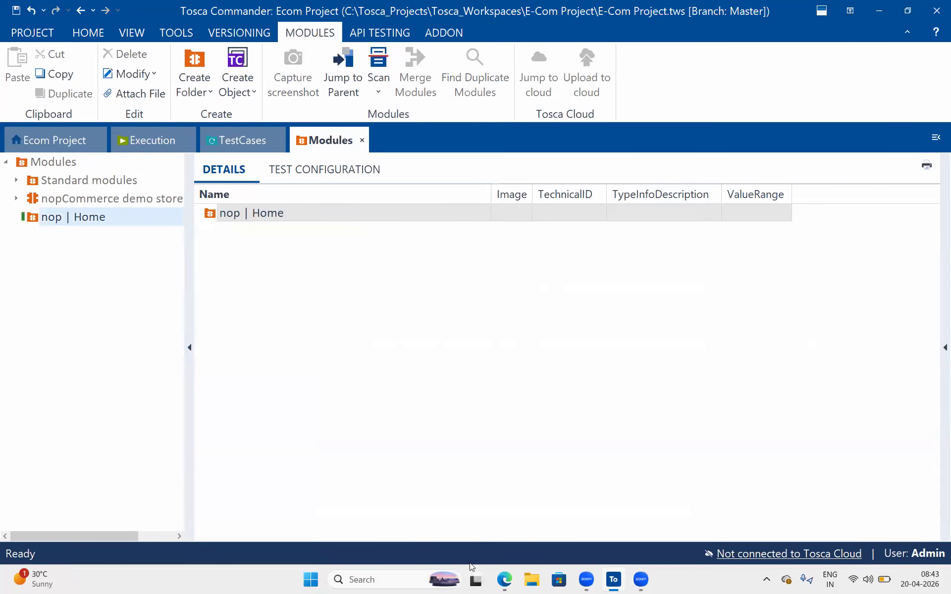
Switch to Google Chrome and open the nopCommerce demo store's clothing page
left_click(381, 581)
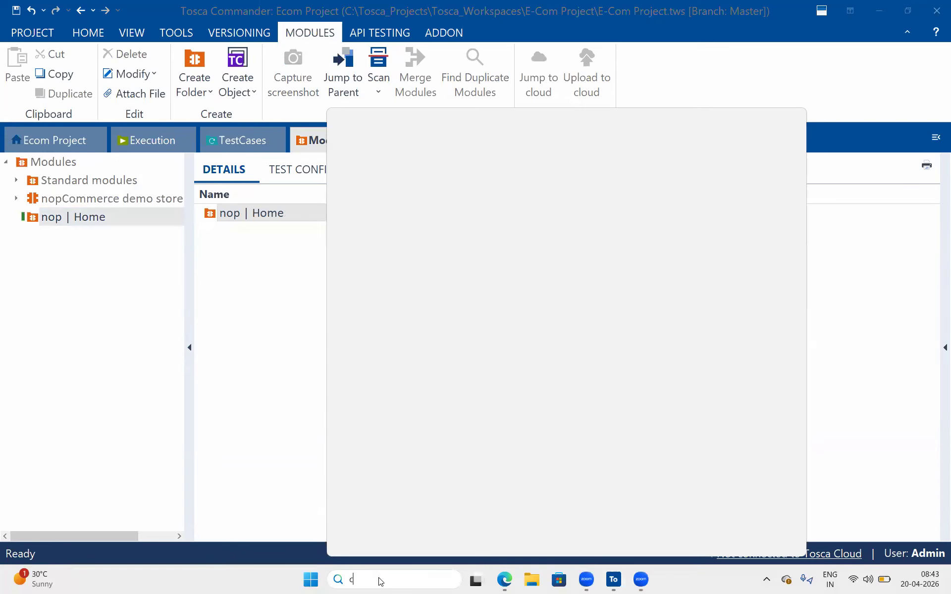
type("chrome")
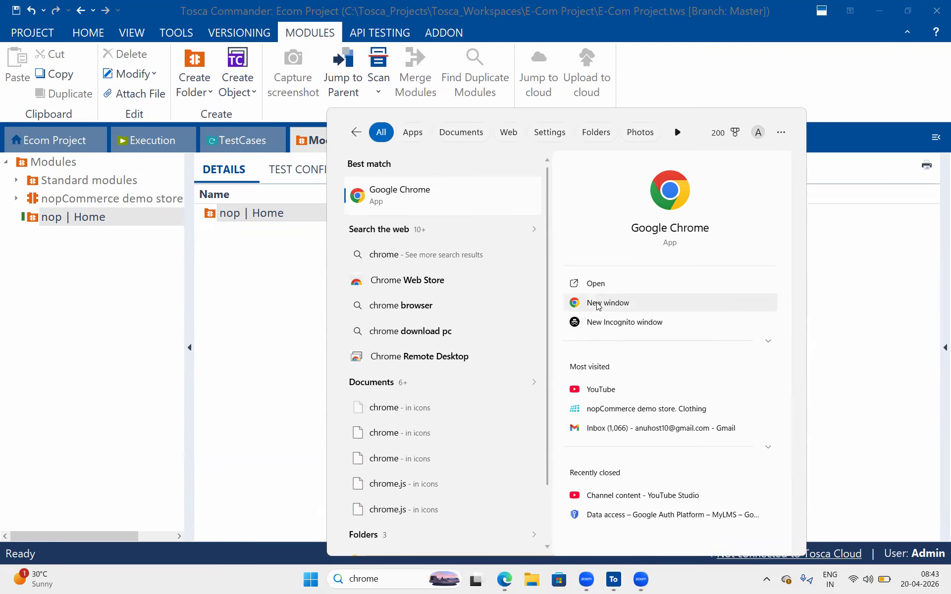
left_click(664, 419)
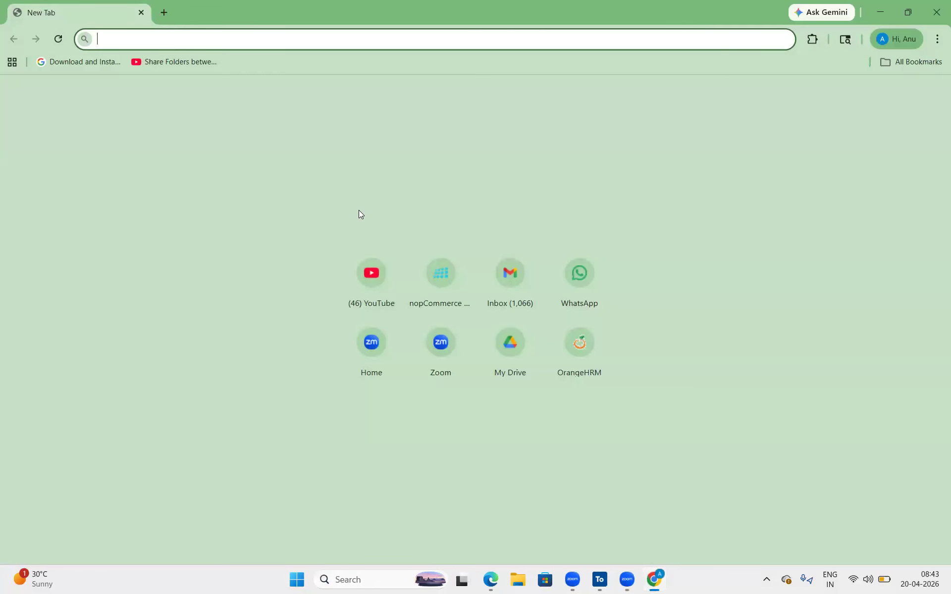
left_click(441, 277)
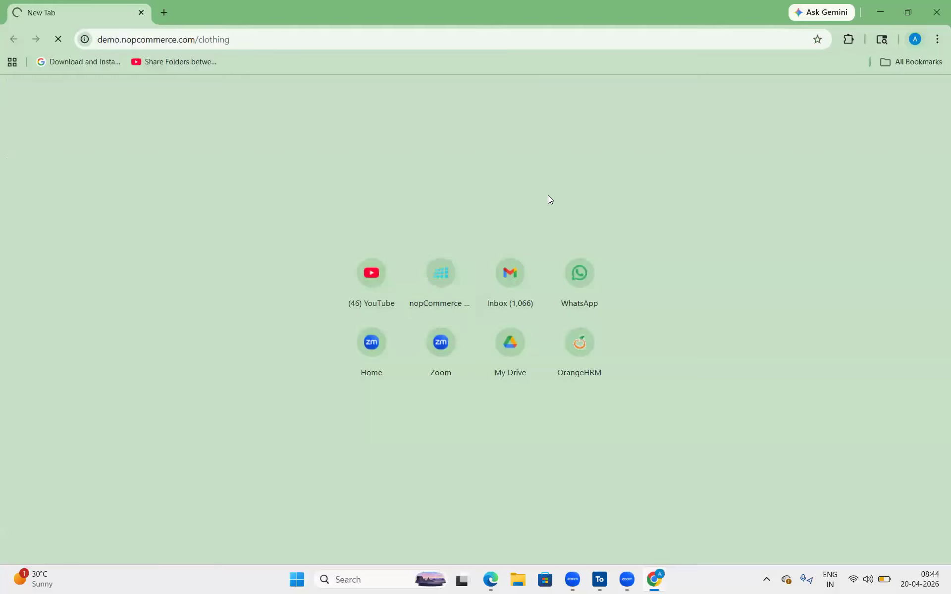
Return to Tosca Commander and run an application scan of the nopCommerce demo store window from the nop | Home folder
key("alt+Tab")
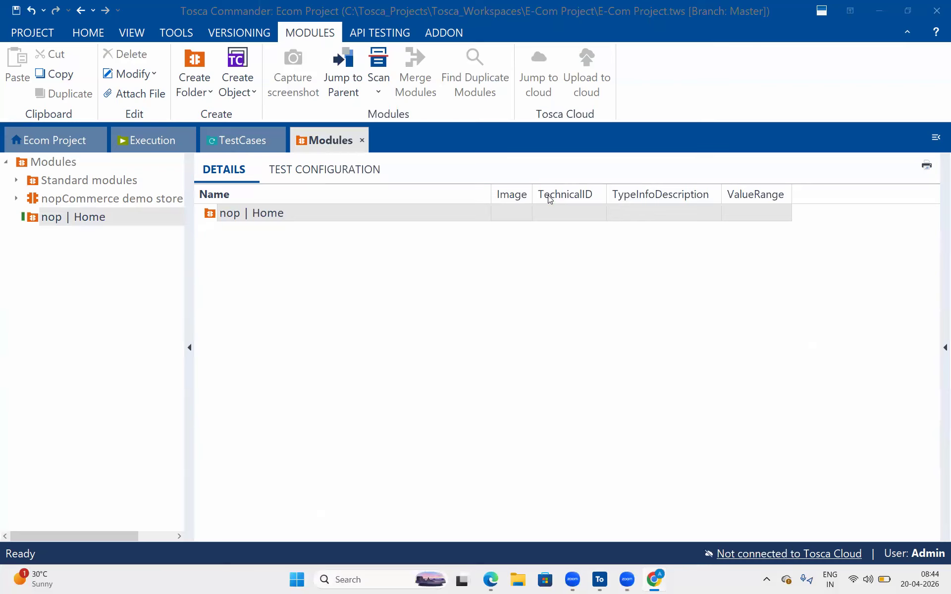
right_click(209, 214)
mouse_move(431, 235)
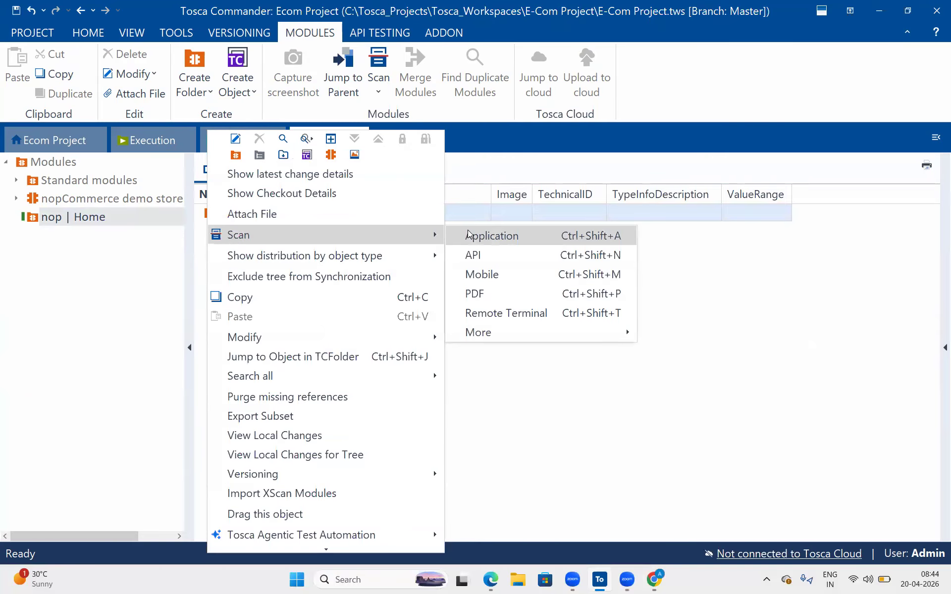
left_click(469, 235)
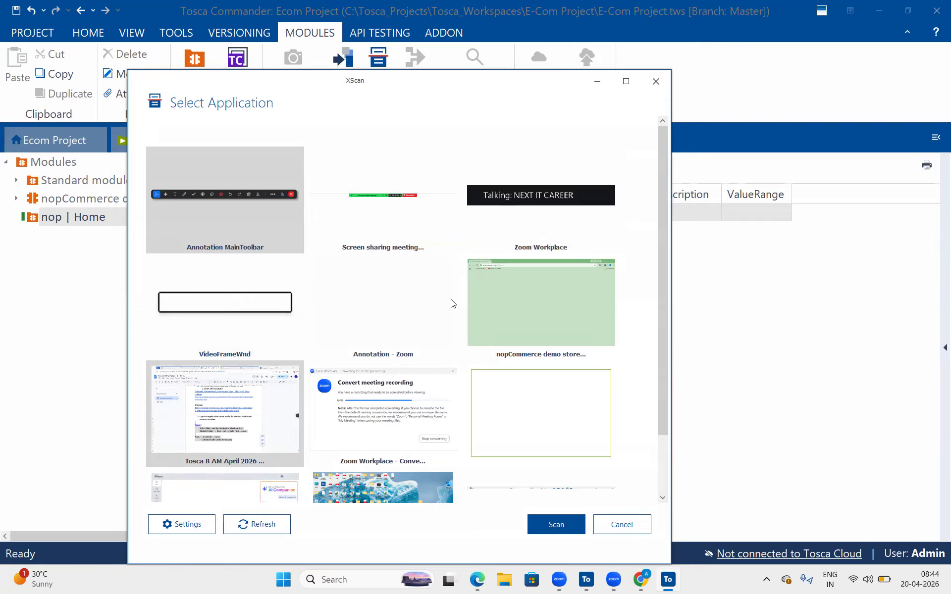
scroll(458, 298, "down", 3)
left_click(549, 215)
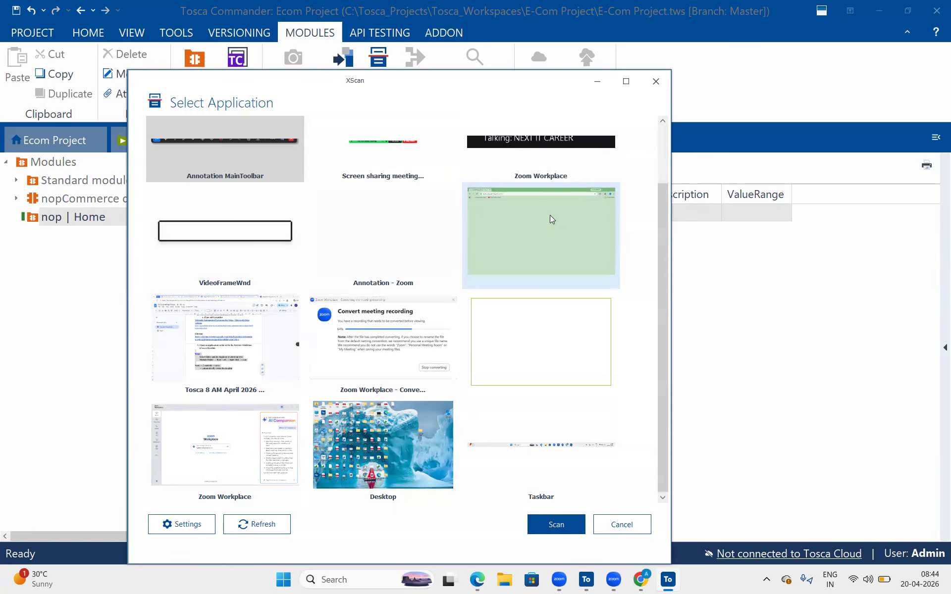
left_click(556, 528)
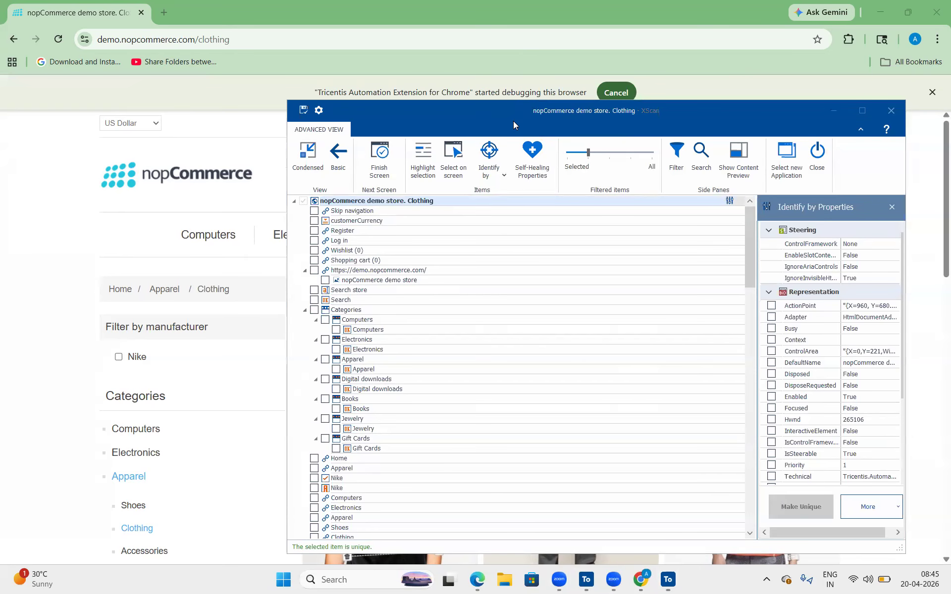
Reposition the XScan window over the store page and examine the scanned Register and Electronics controls
left_click_drag(514, 121, 538, 112)
double_click(475, 221)
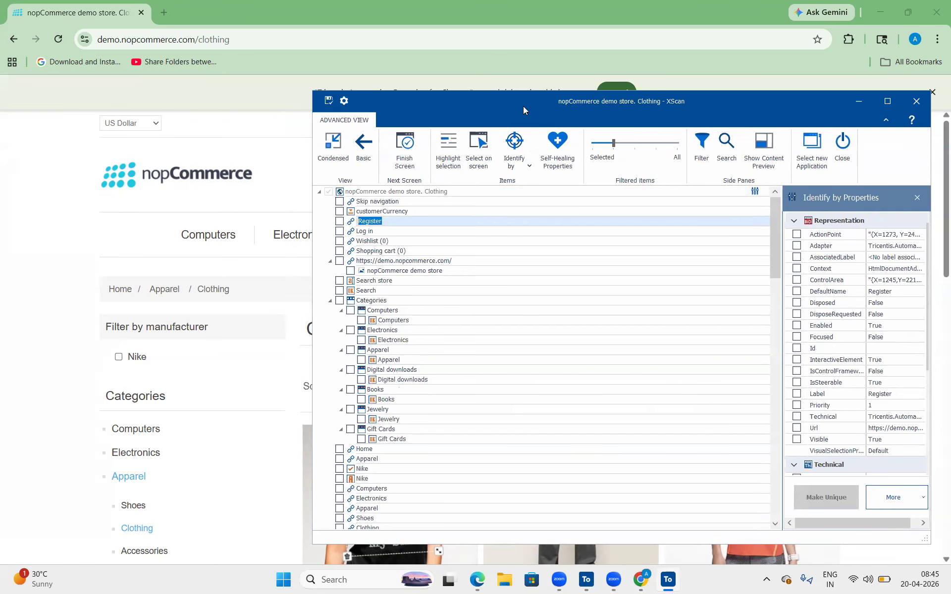
left_click_drag(523, 106, 564, 89)
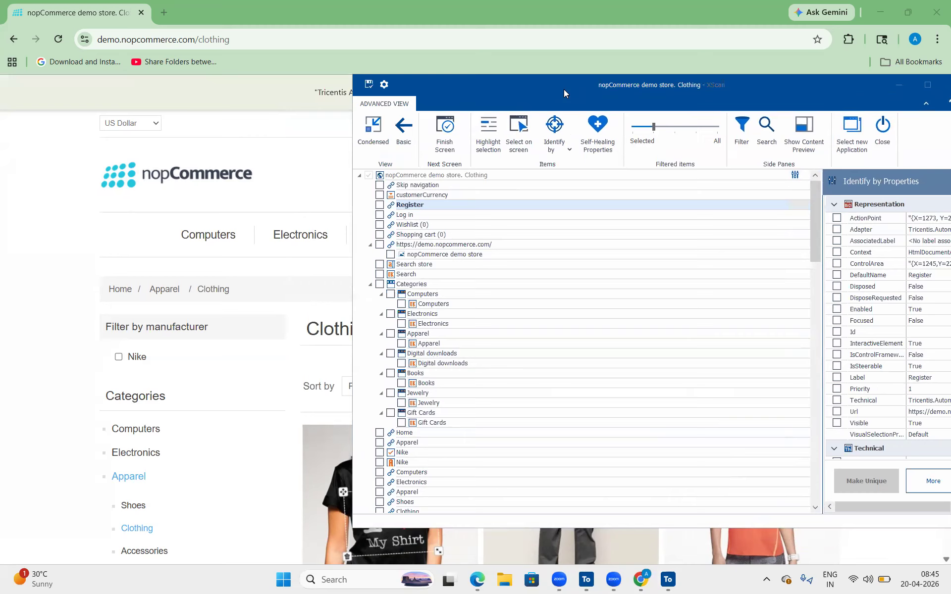
left_click(578, 327)
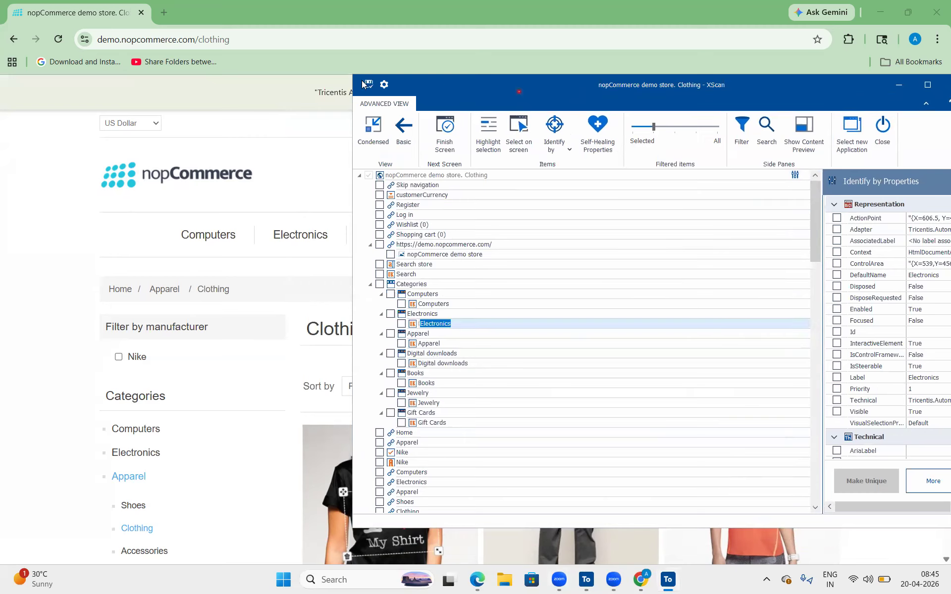
left_click_drag(660, 87, 483, 71)
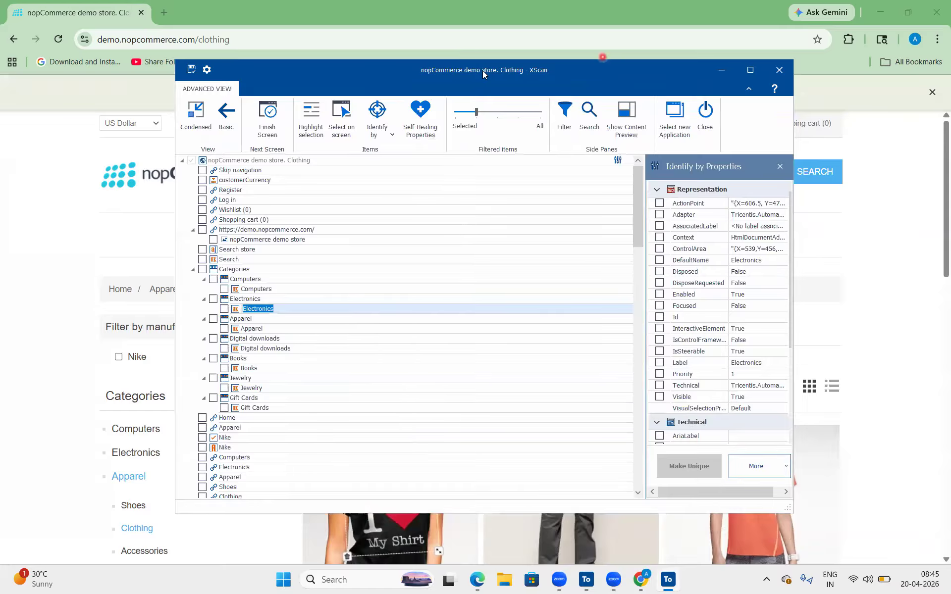
key("super+shift+s")
left_click_drag(179, 154, 363, 166)
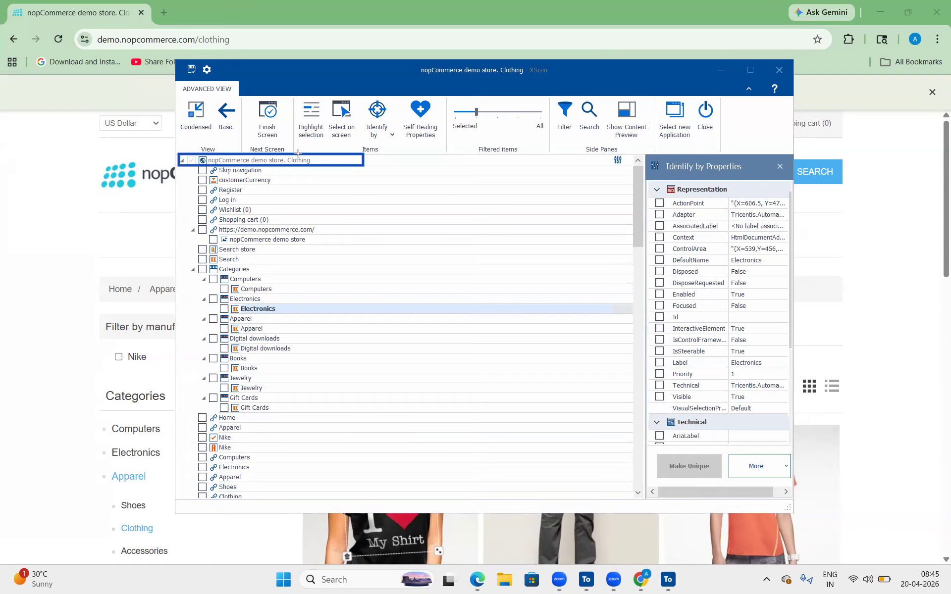
left_click_drag(177, 154, 369, 169)
key("ctrl+z")
key("ctrl+z")
Outline the root item "nopCommerce demo store. Clothing" in red and capture a snippet of that row
left_click_drag(182, 151, 335, 167)
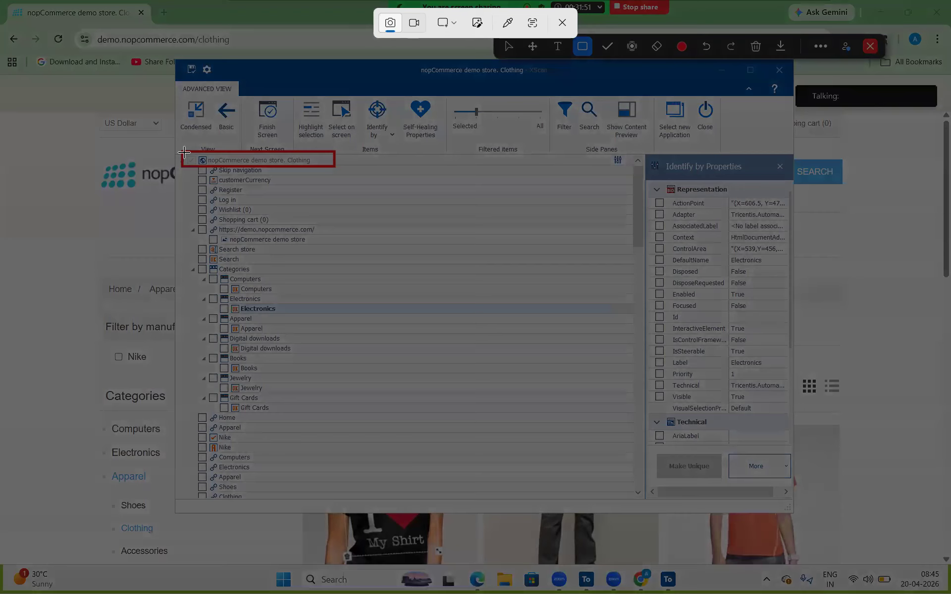
left_click_drag(185, 152, 317, 164)
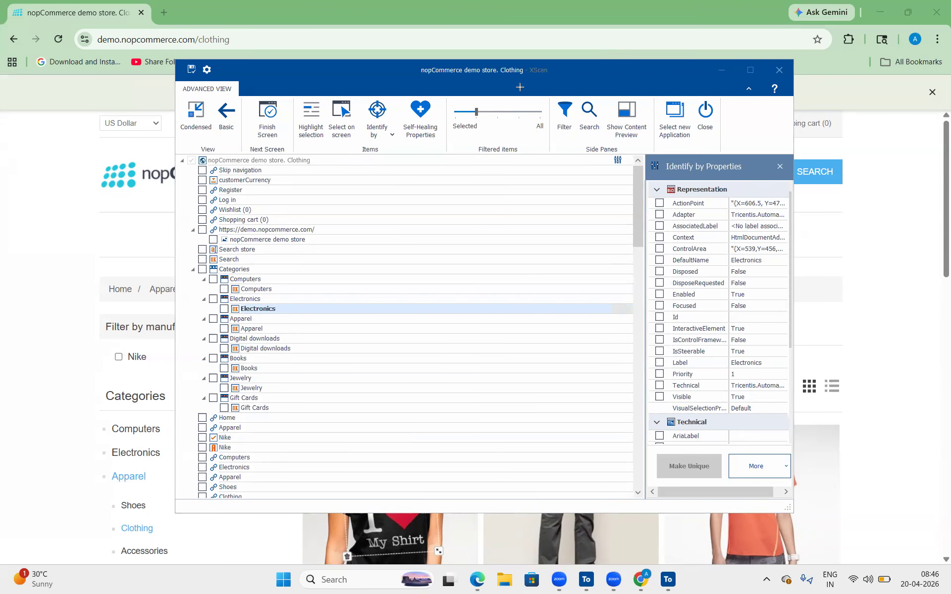
Switch to the class notes and paste the captured root item image below the automatic module creation line, then select it
left_click(477, 580)
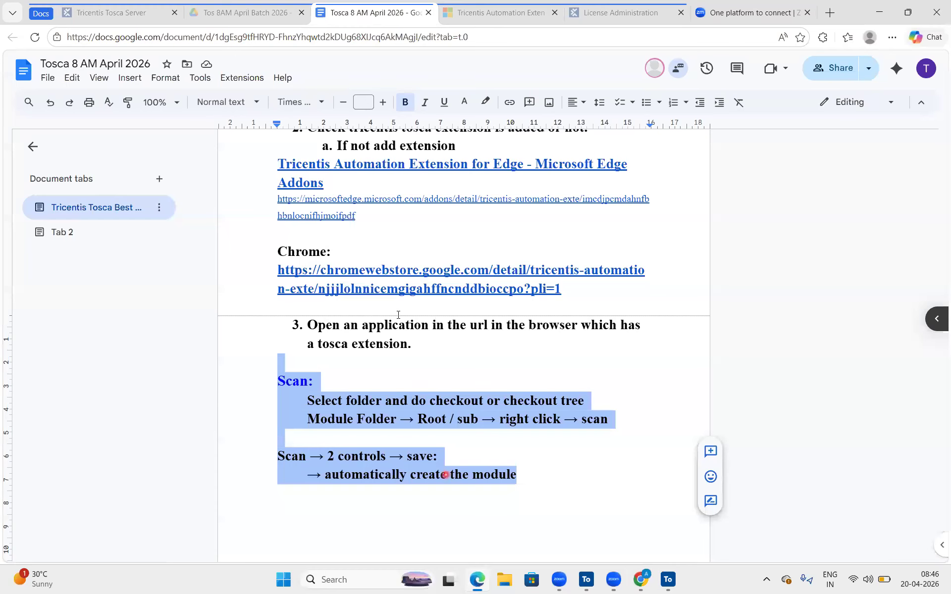
left_click(421, 518)
key("ctrl+v")
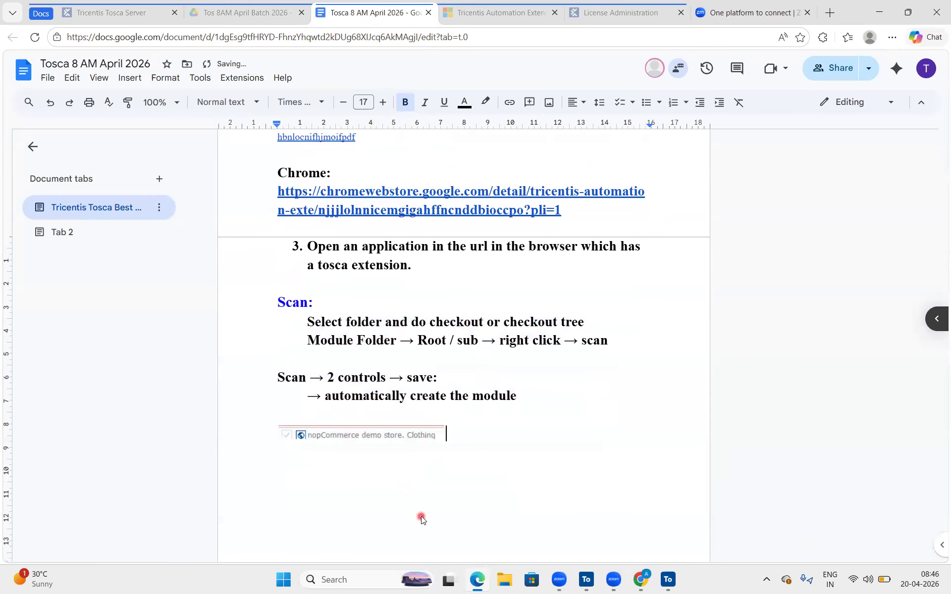
left_click(430, 437)
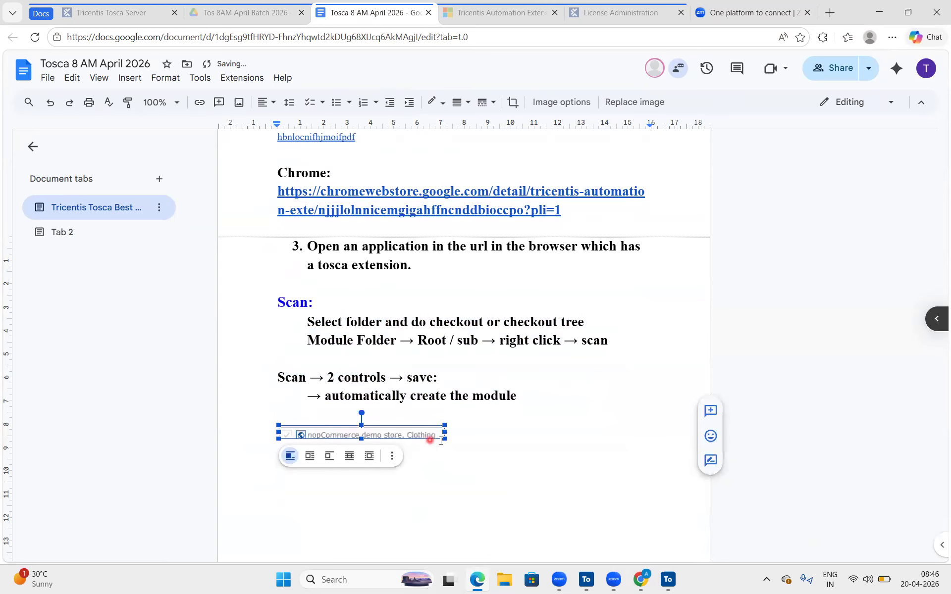
Select the pasted root item image in the class notes and enlarge it until it extends beyond the page width
left_click(447, 438)
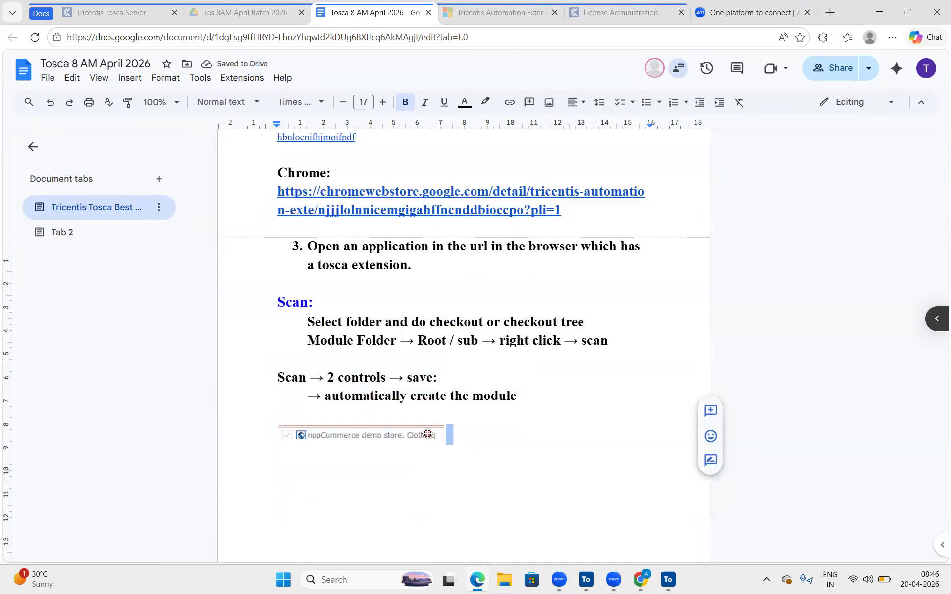
left_click(426, 434)
left_click_drag(444, 438, 659, 488)
scroll(352, 426, "down", 1)
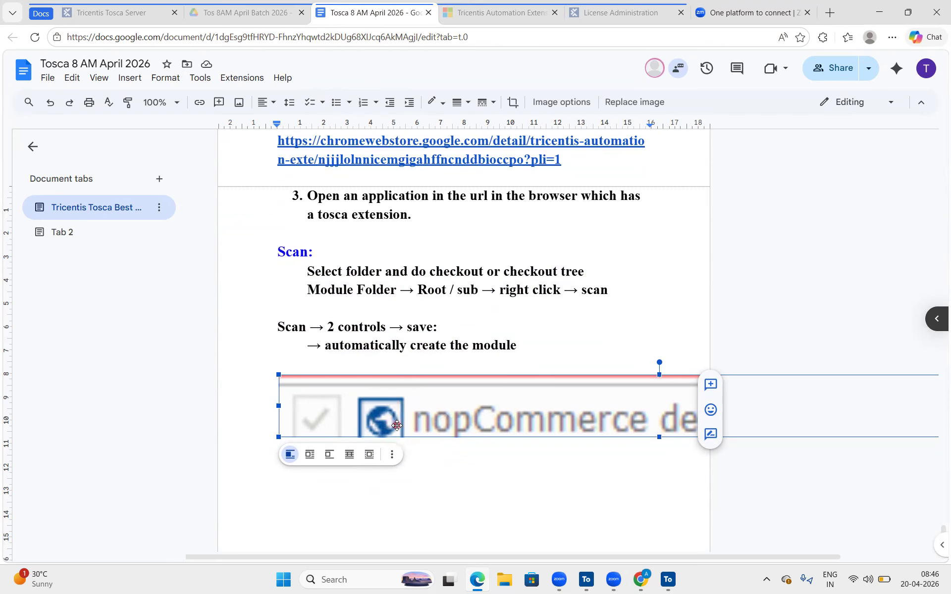
Switch to XScan to select the root item, then go to the nopCommerce store page and outline its browser tab title in red
key("alt+Tab")
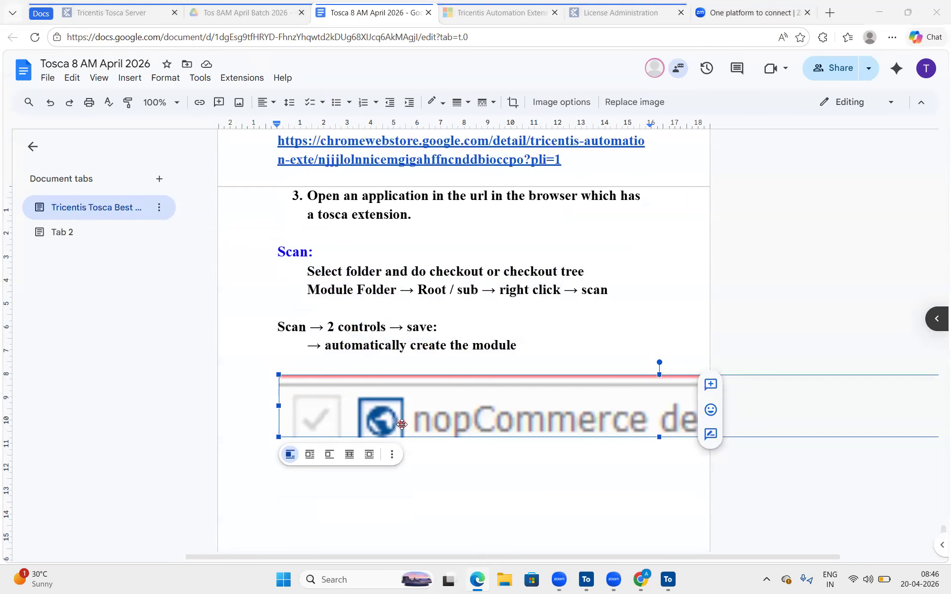
left_click(290, 160)
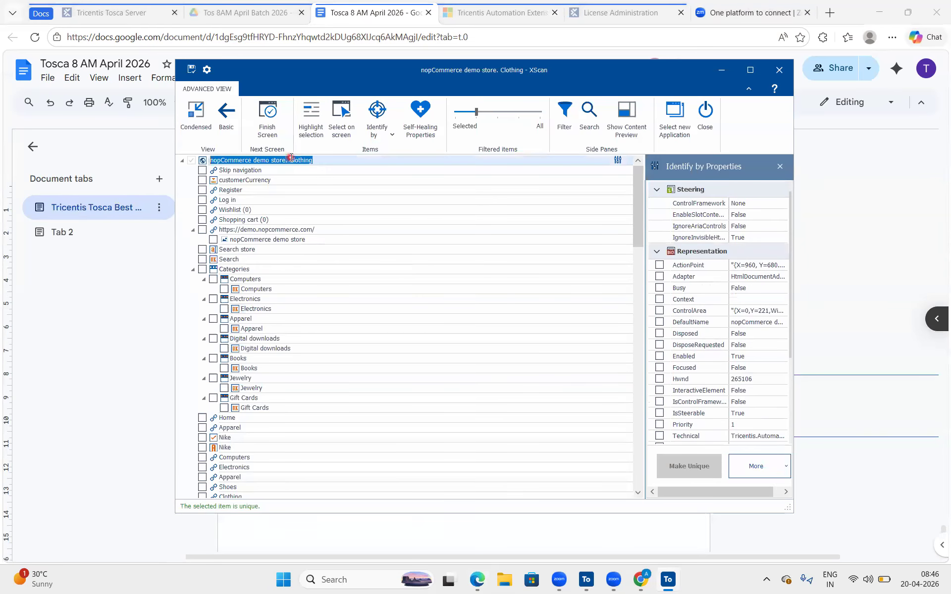
key("alt+Tab")
key("alt+Tab")
key("alt+Tab")
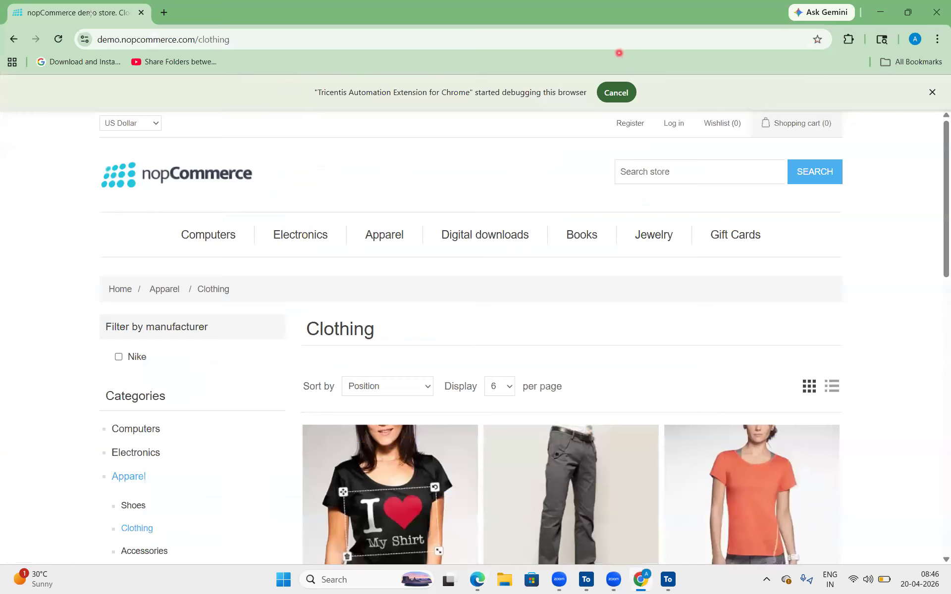
mouse_move(14, 7)
left_mouse_down()
mouse_move(171, 18)
mouse_move(163, 25)
left_mouse_up()
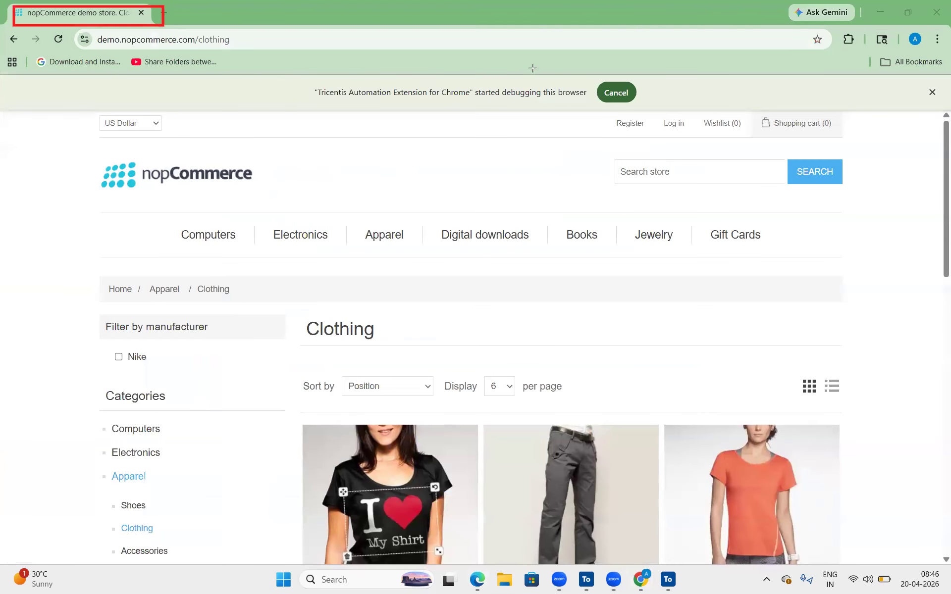
Bring XScan over the store page, outline its root item in red, and draw an arrow from the browser tab title to it
key("alt+Tab")
key("alt+Tab")
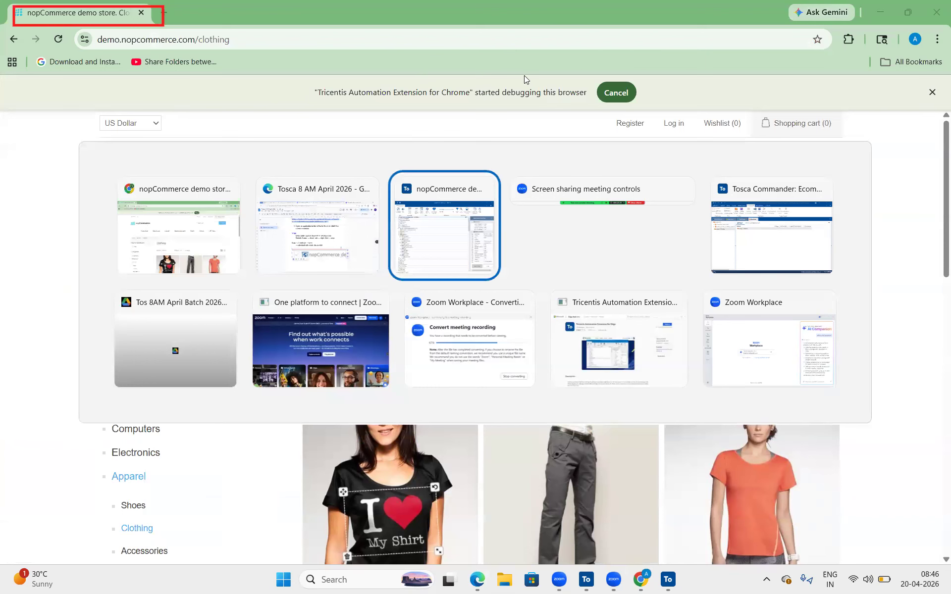
left_click_drag(176, 151, 346, 169)
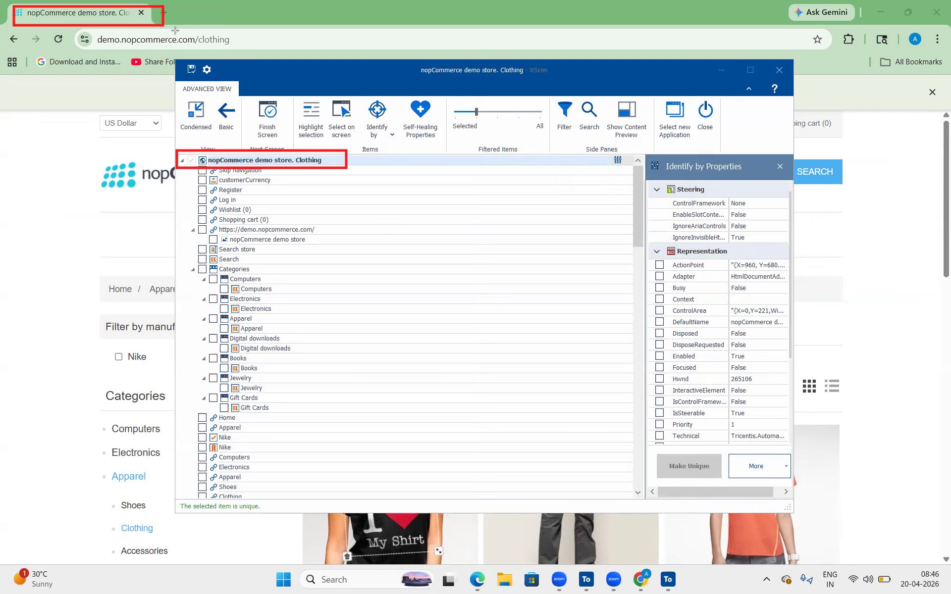
left_click_drag(84, 32, 191, 150)
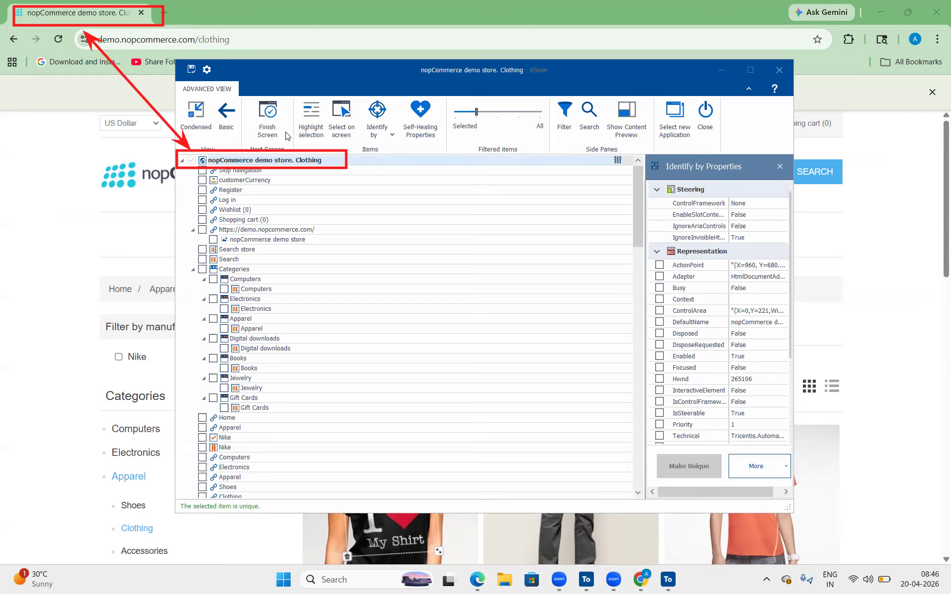
Rename the XScan root item as "nopCommerce || Clothing"
left_click(317, 160)
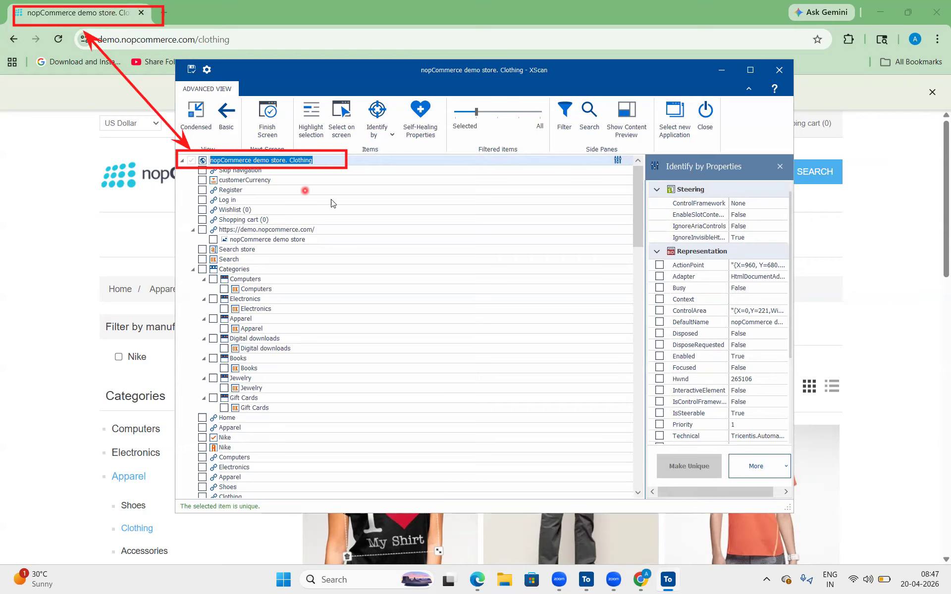
left_click(323, 158)
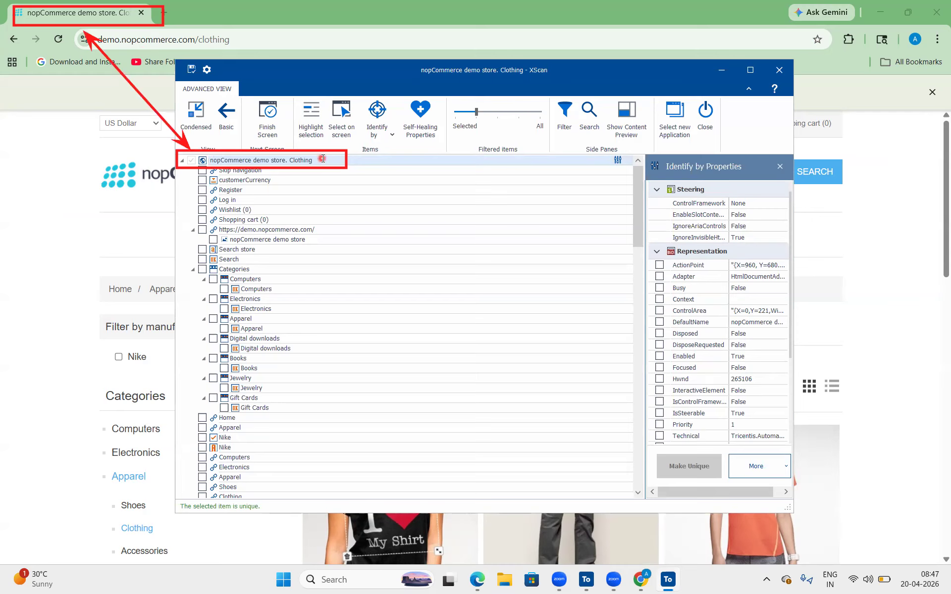
left_click_drag(289, 159, 253, 160)
key("BackSpace")
type("||")
left_click(295, 163)
Widen the root item's properties pane, outline the technical Title property in red, and draw an arrow to it from the browser tab title
left_click_drag(648, 279, 518, 280)
scroll(629, 320, "down", 3)
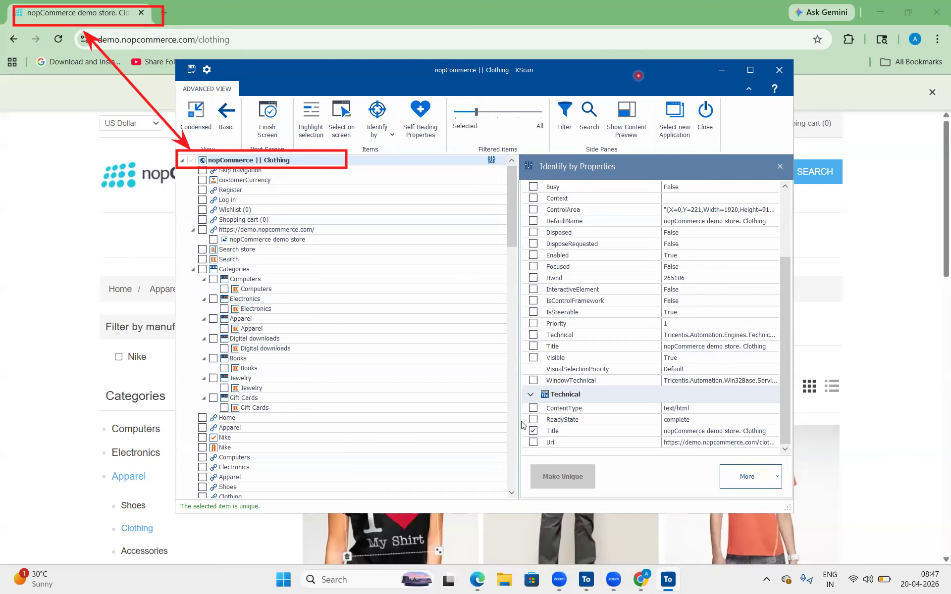
left_click_drag(522, 425, 788, 443)
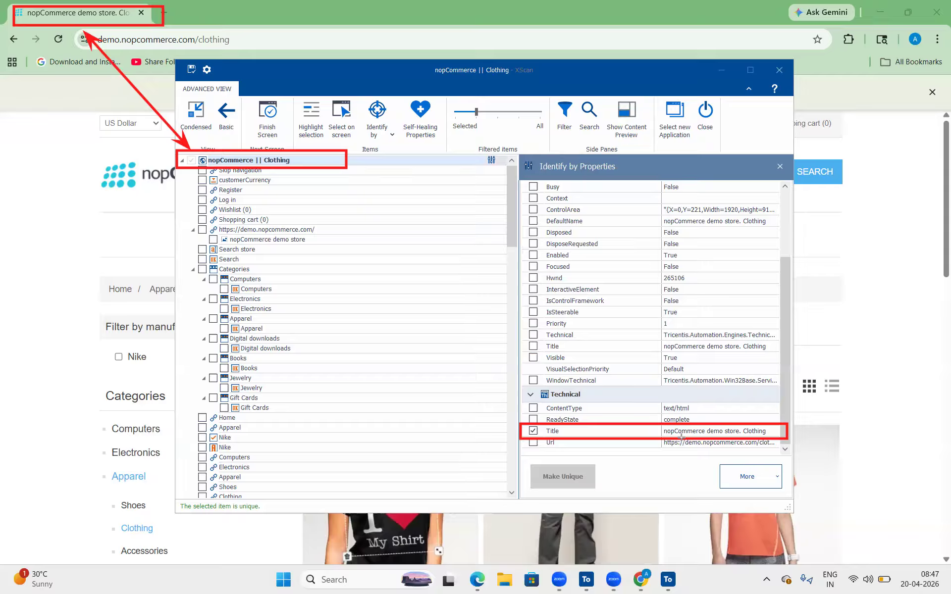
left_click_drag(132, 12, 670, 421)
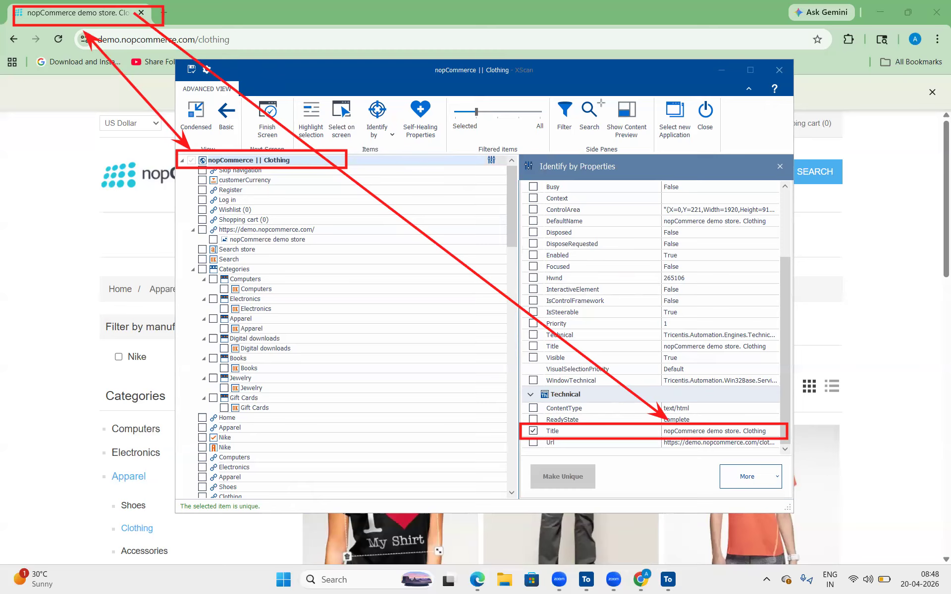
Clear the red annotations and include the customerCurrency control in the module
left_click(230, 200)
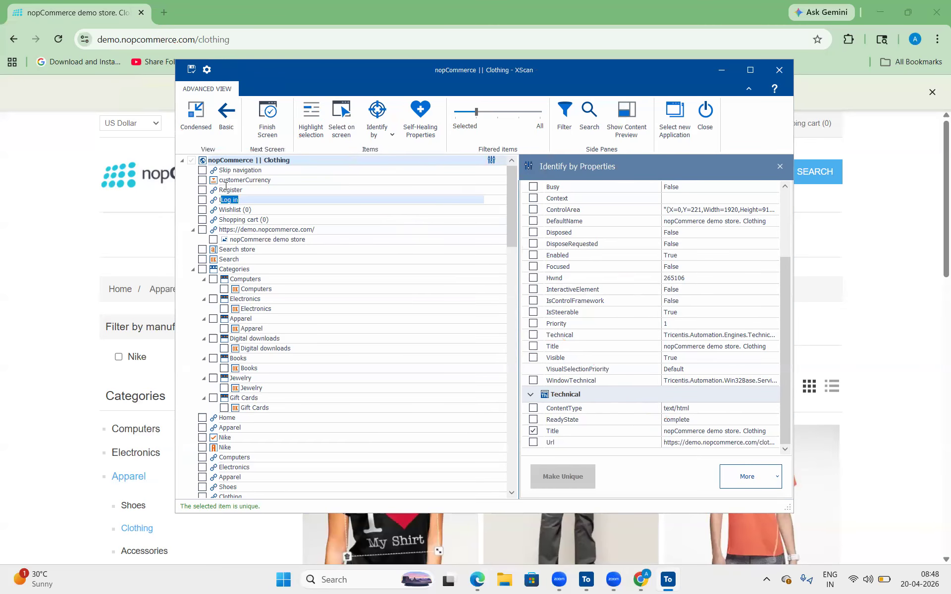
left_click(202, 182)
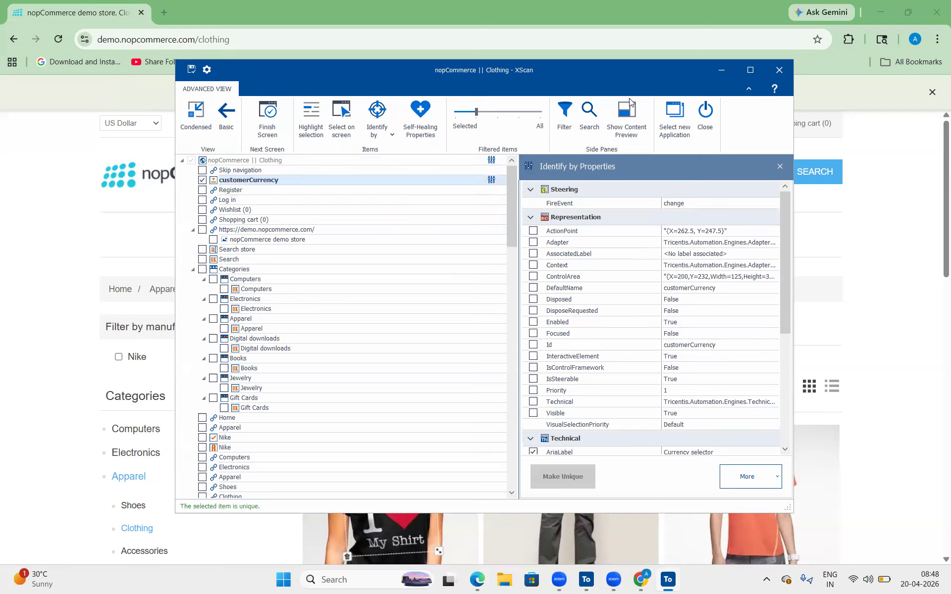
left_click(250, 180)
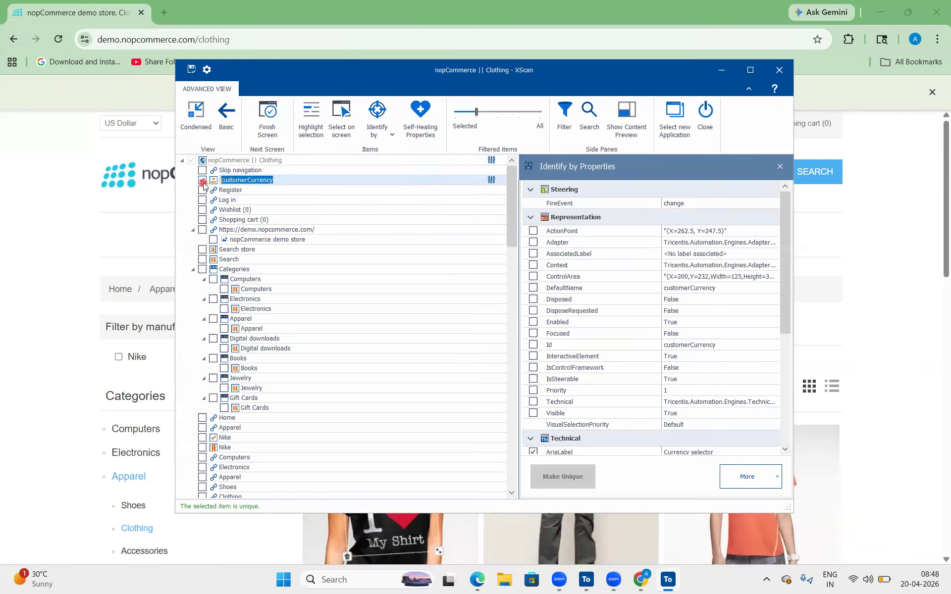
left_click(203, 182)
left_click(258, 171)
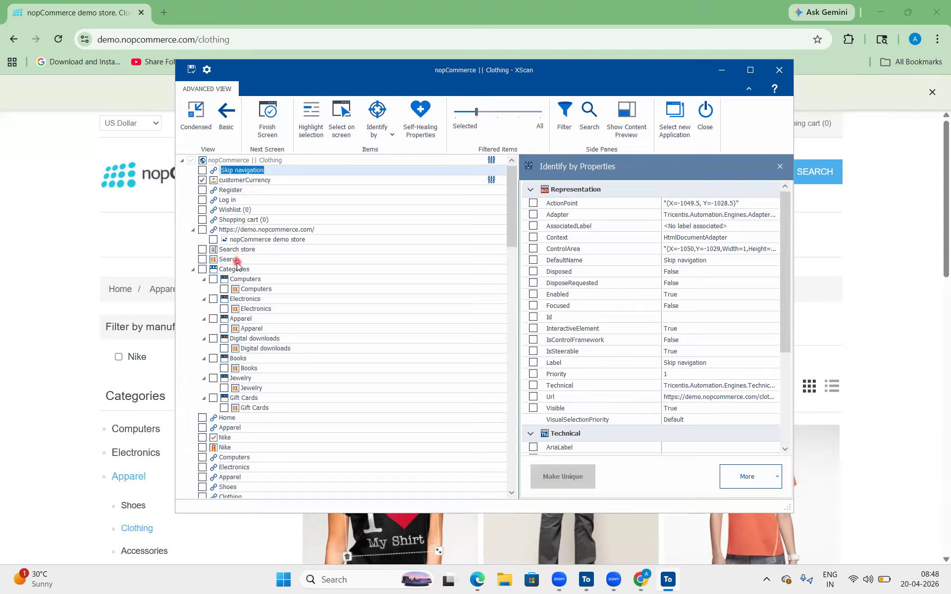
left_click(242, 180)
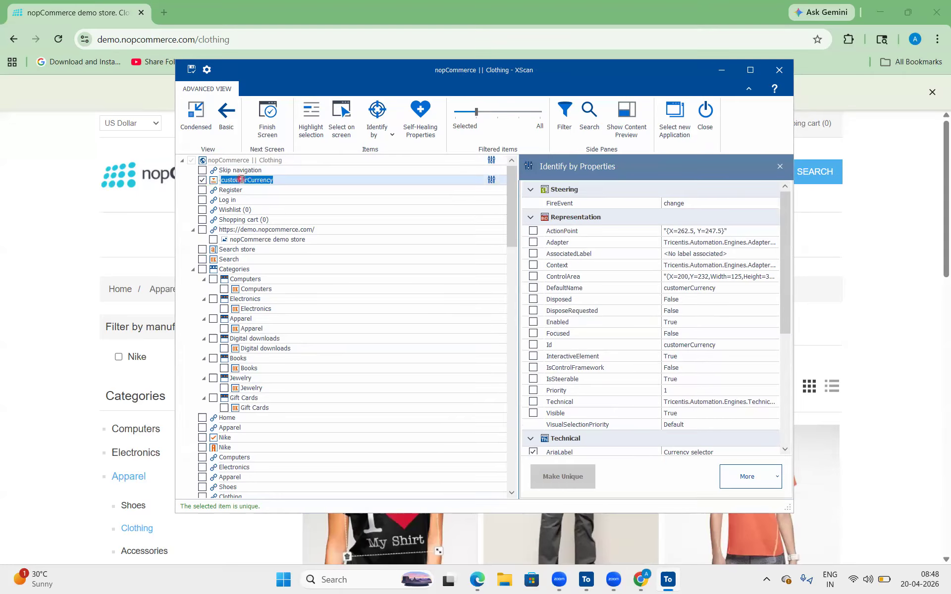
Rename the XScan root item as "nopCommerce || Currency"
left_click(299, 163)
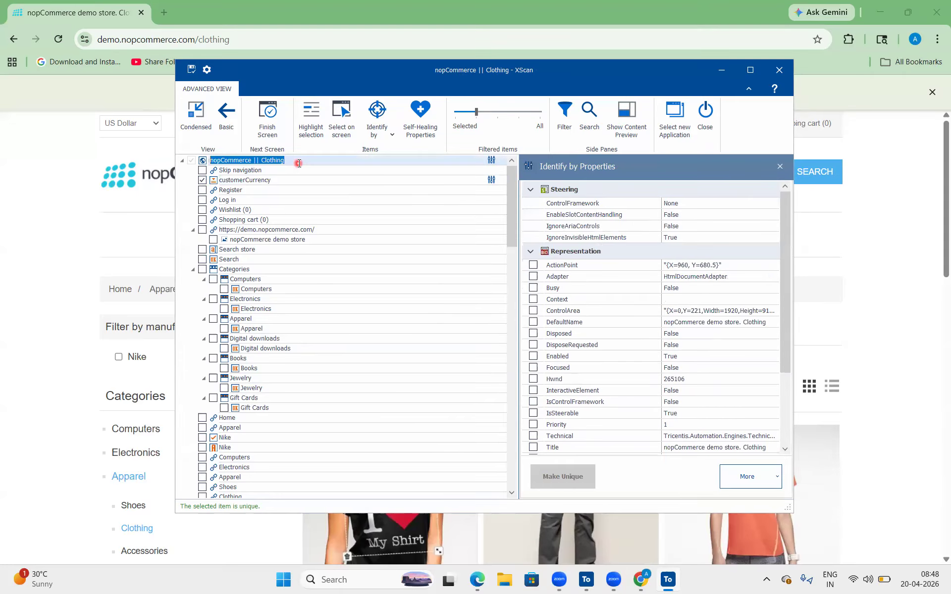
left_click(299, 164)
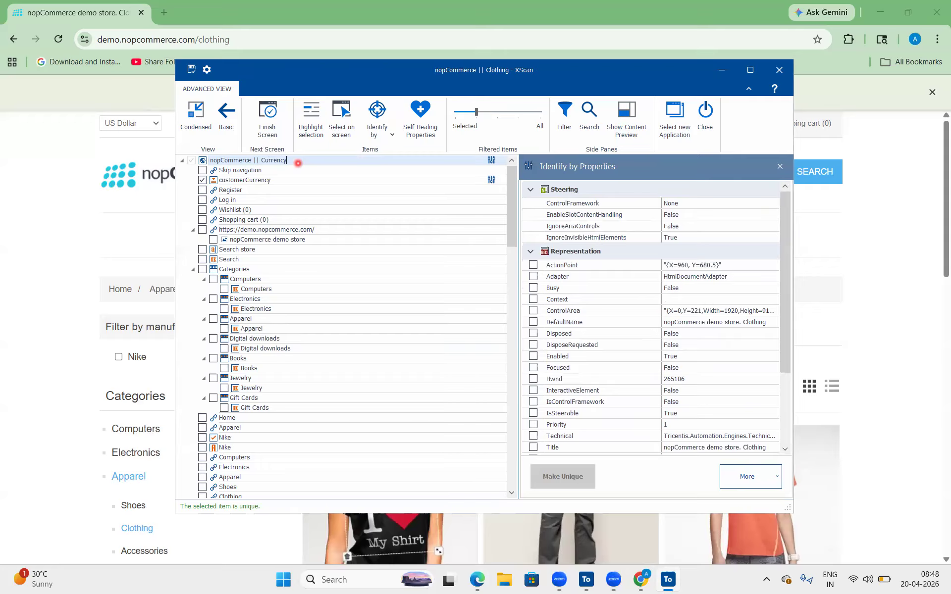
left_click(259, 187)
left_click(259, 170)
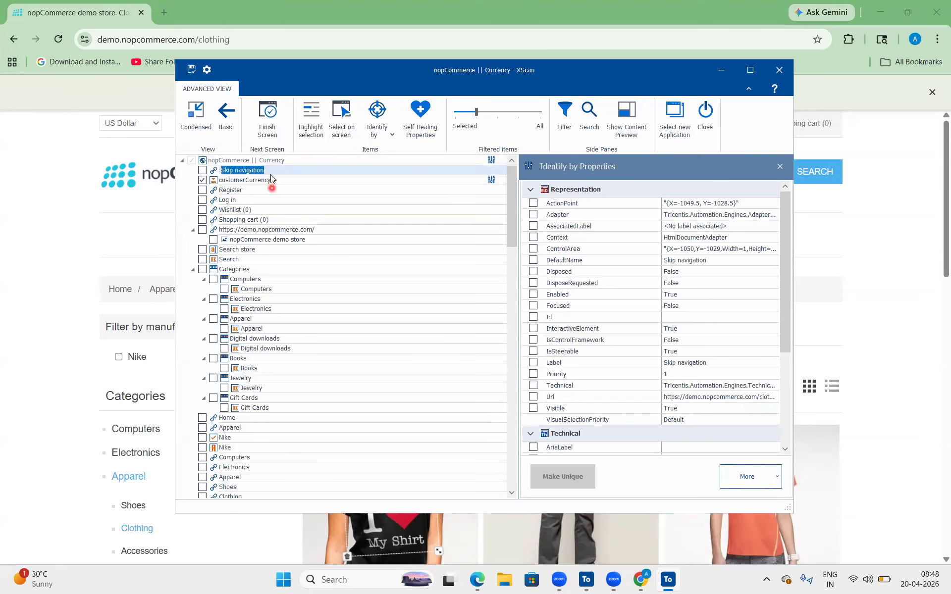
Review the root item and the customerCurrency control in XScan, then save them as a module
left_click(266, 180)
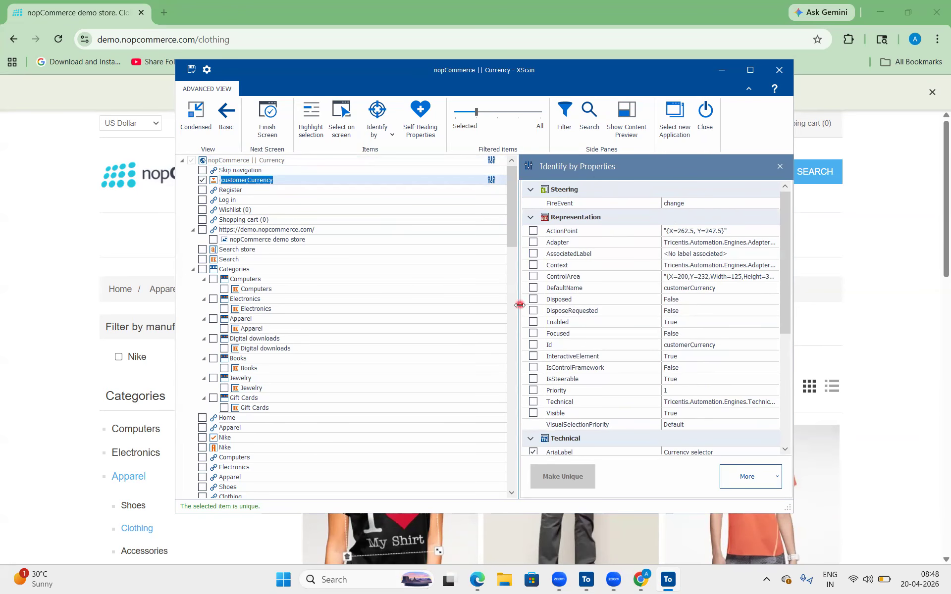
left_click_drag(519, 305, 556, 305)
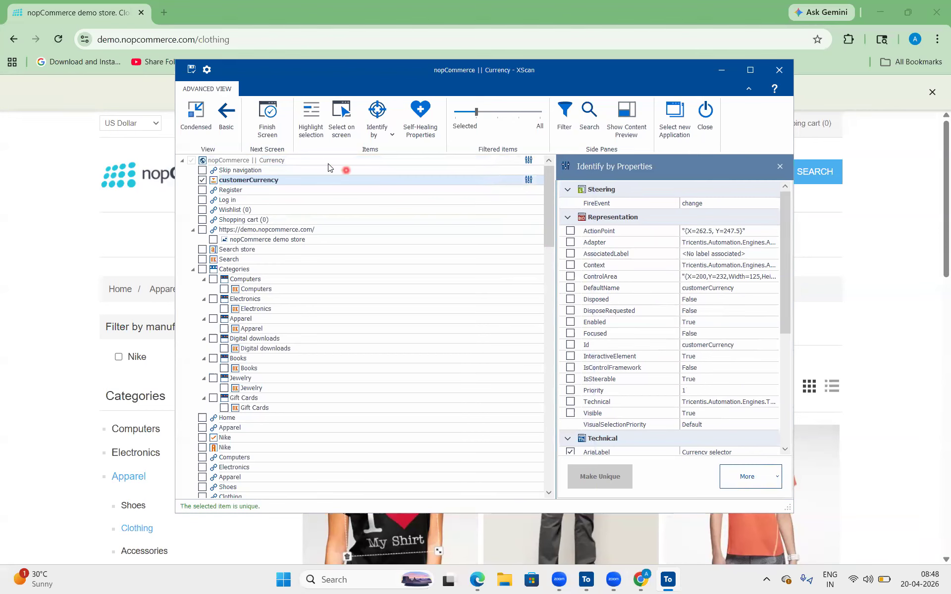
left_click(310, 163)
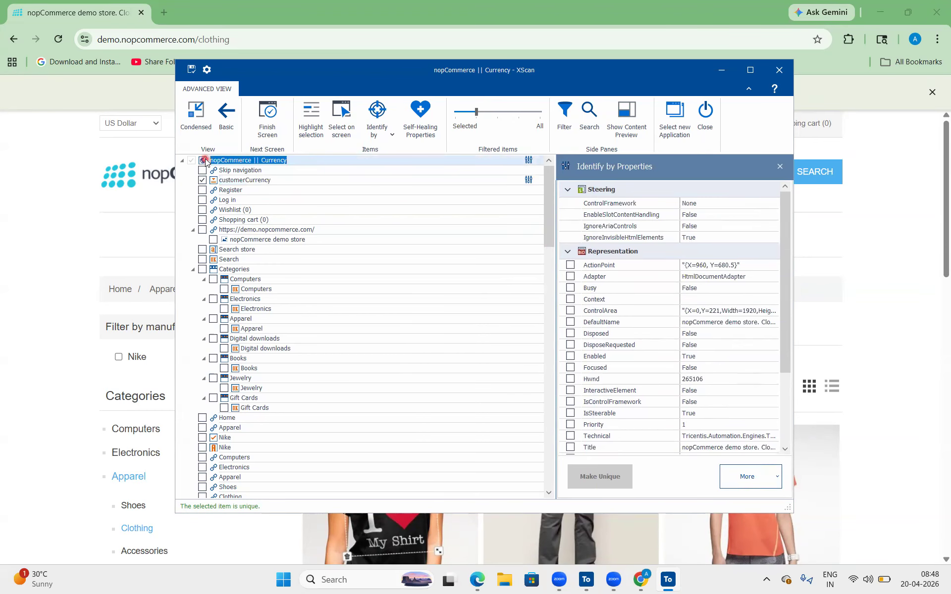
left_click(272, 182)
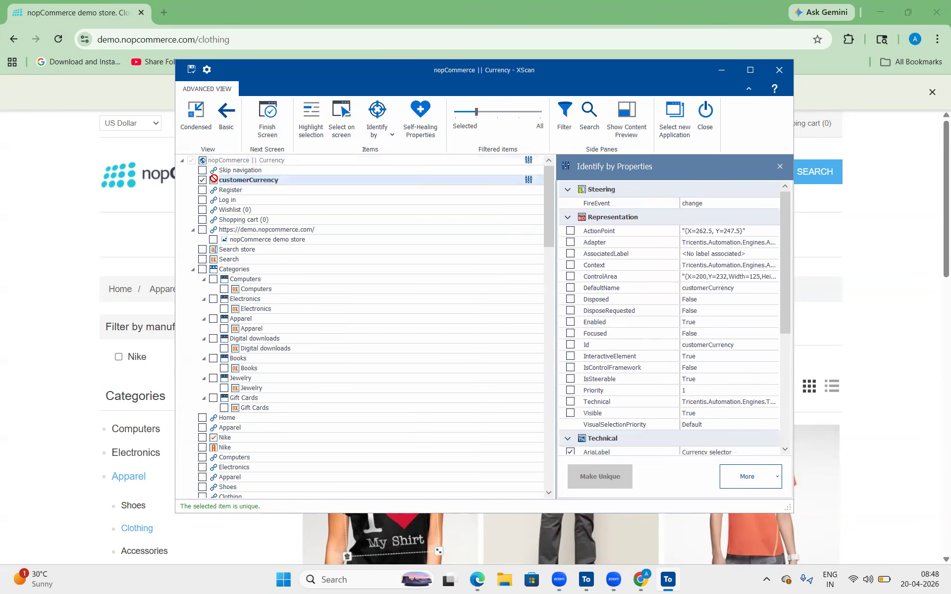
left_click(276, 181)
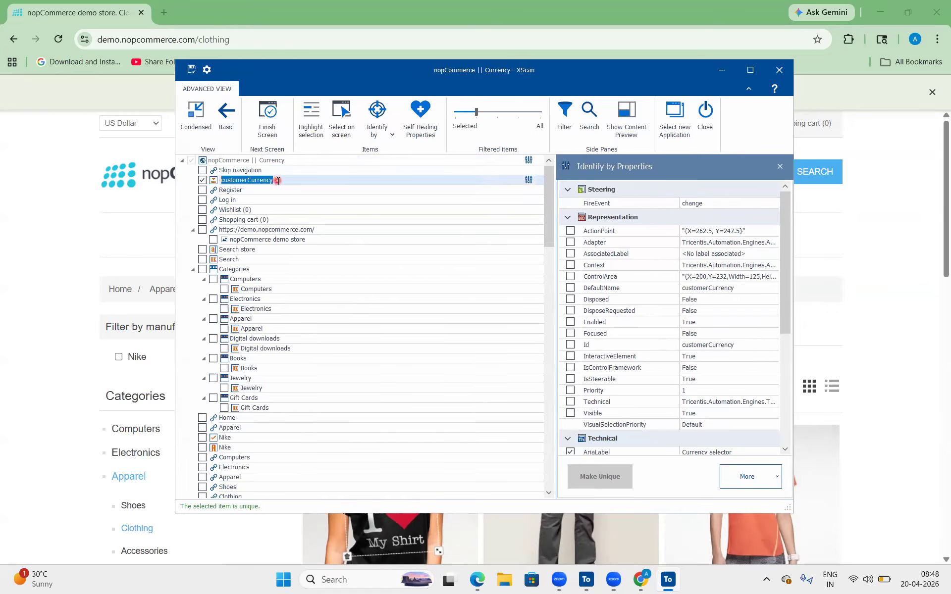
left_click(191, 70)
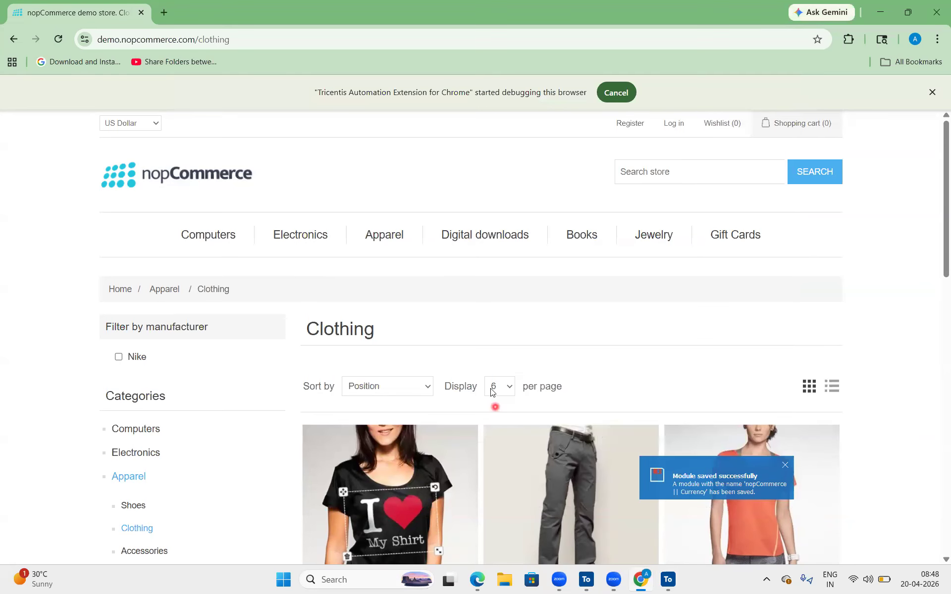
Minimize the store browser, close XScan, and return to Tosca Commander's modules
left_click(880, 12)
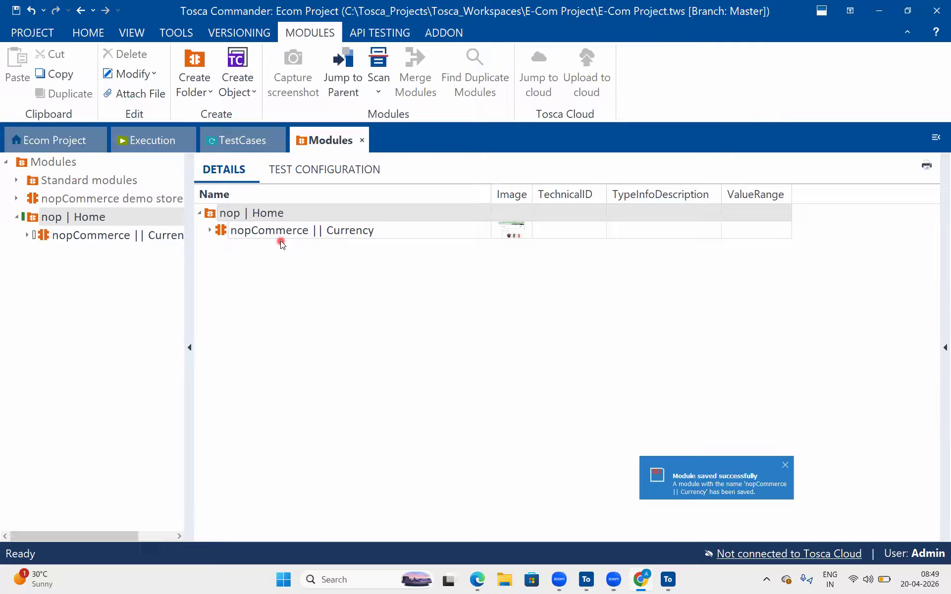
mouse_move(679, 582)
left_click(682, 579)
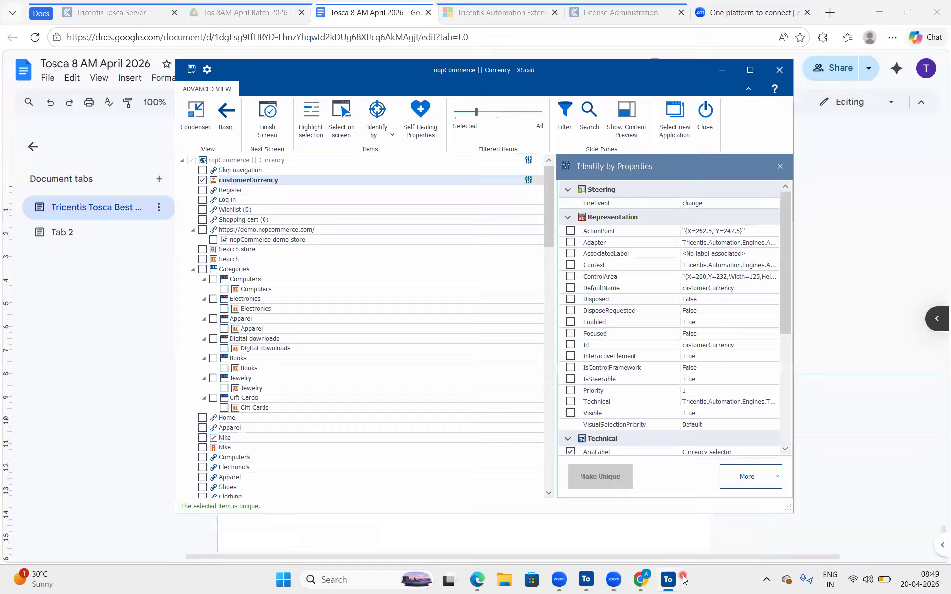
left_click(705, 118)
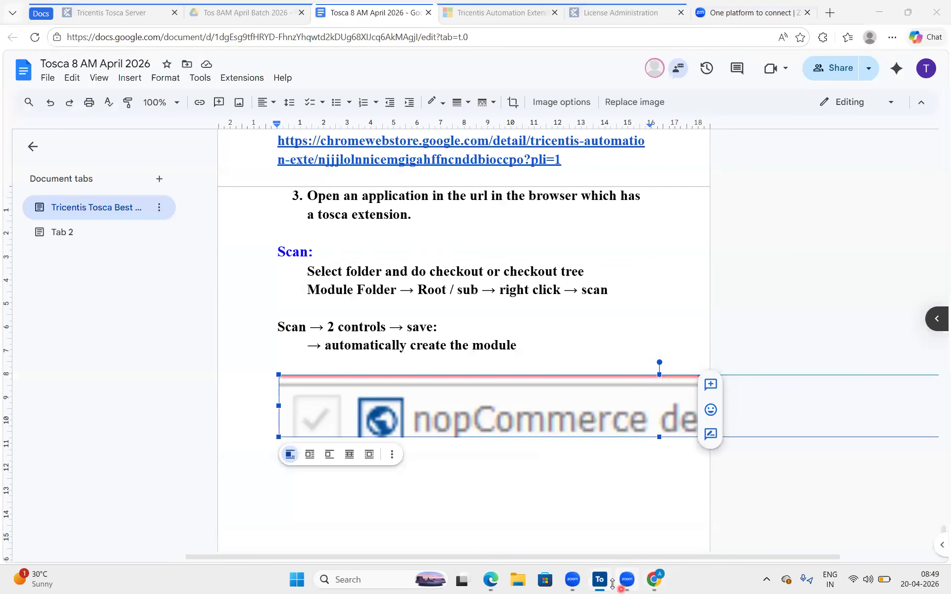
left_click(586, 579)
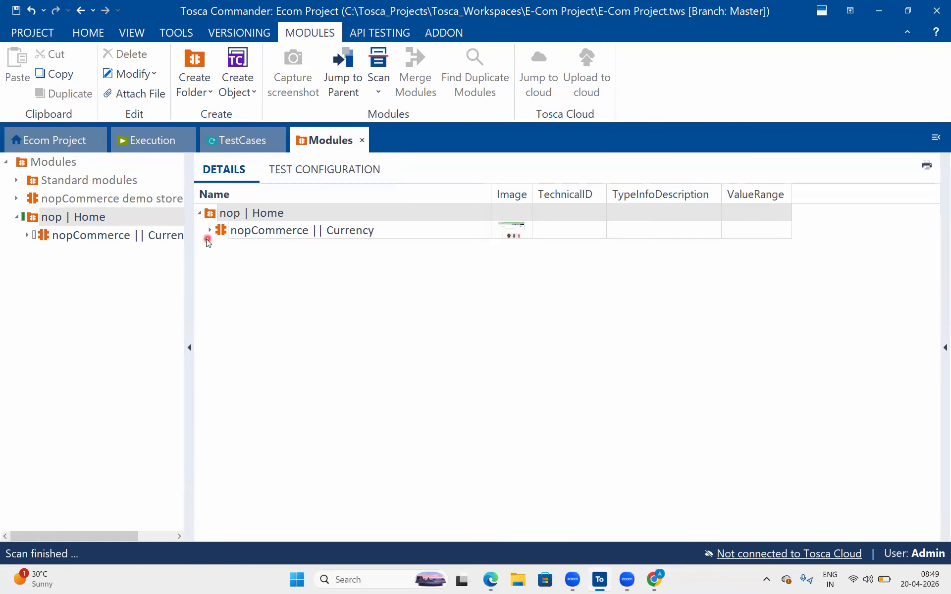
Expand the nopCommerce || Currency module and examine its properties, including the AutomationFramework value
left_click(211, 231)
left_click(277, 239)
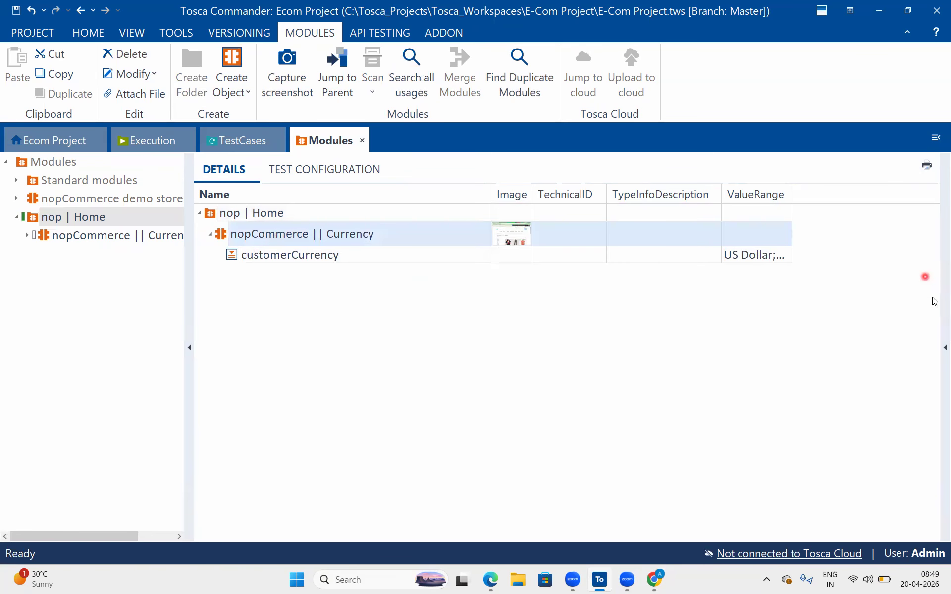
left_click(935, 351)
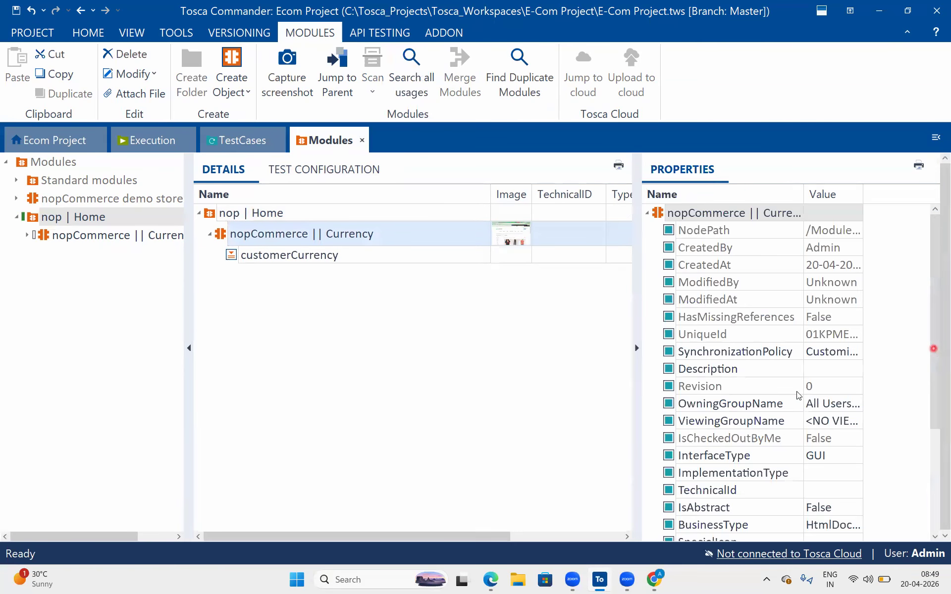
scroll(935, 346, "down", 3)
left_click(842, 424)
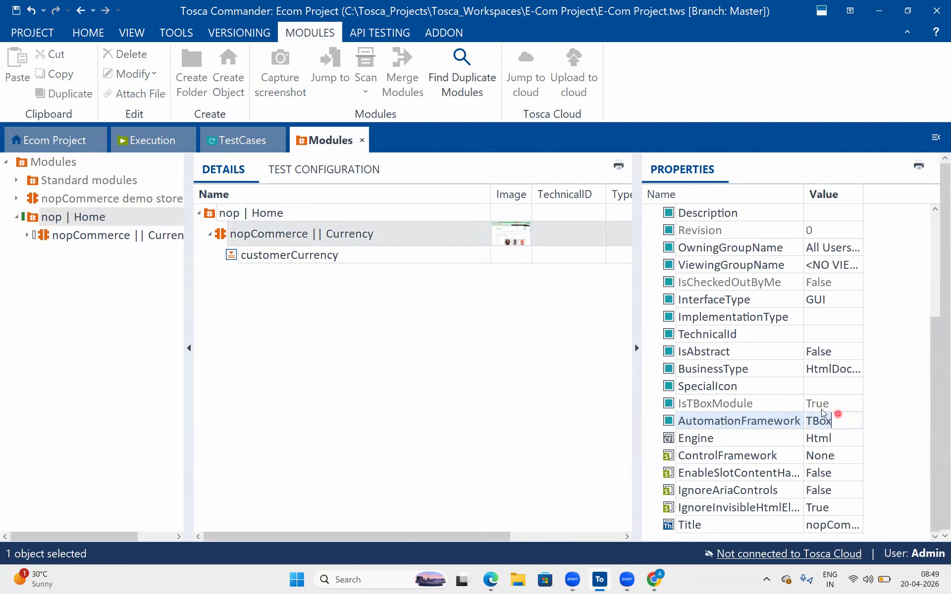
Examine the nopCommerce || Currency module's Title value and the customerCurrency control's properties, then hide the property details
left_click(850, 526)
left_click(859, 525)
key("ctrl+a")
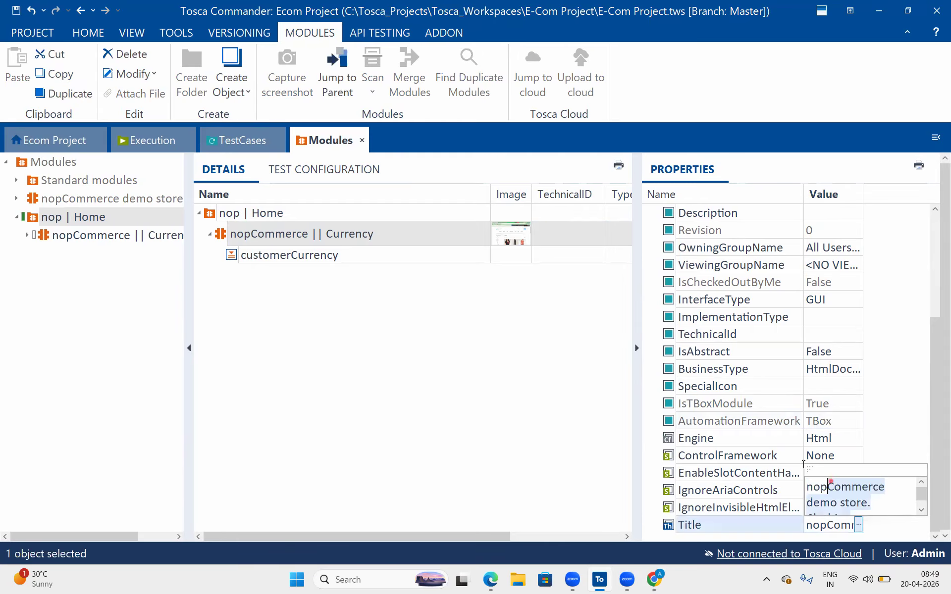
left_click(773, 454)
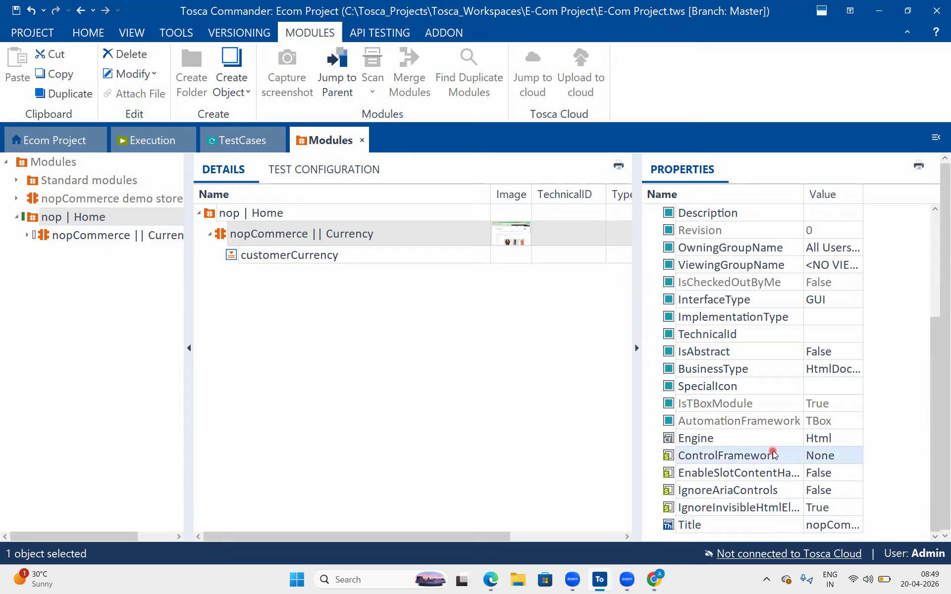
left_click(339, 264)
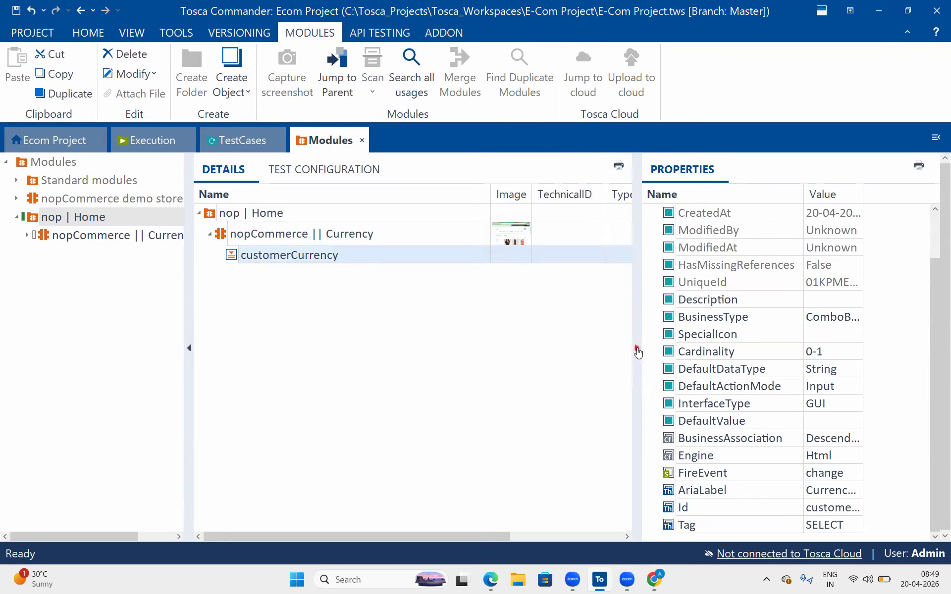
left_click(637, 348)
left_click(273, 235)
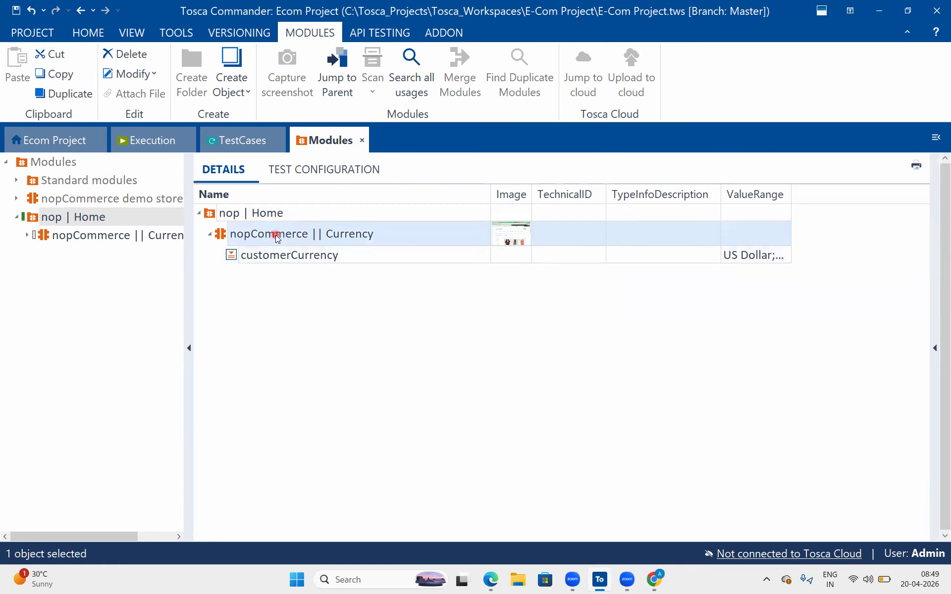
left_click(272, 209)
left_click(273, 230)
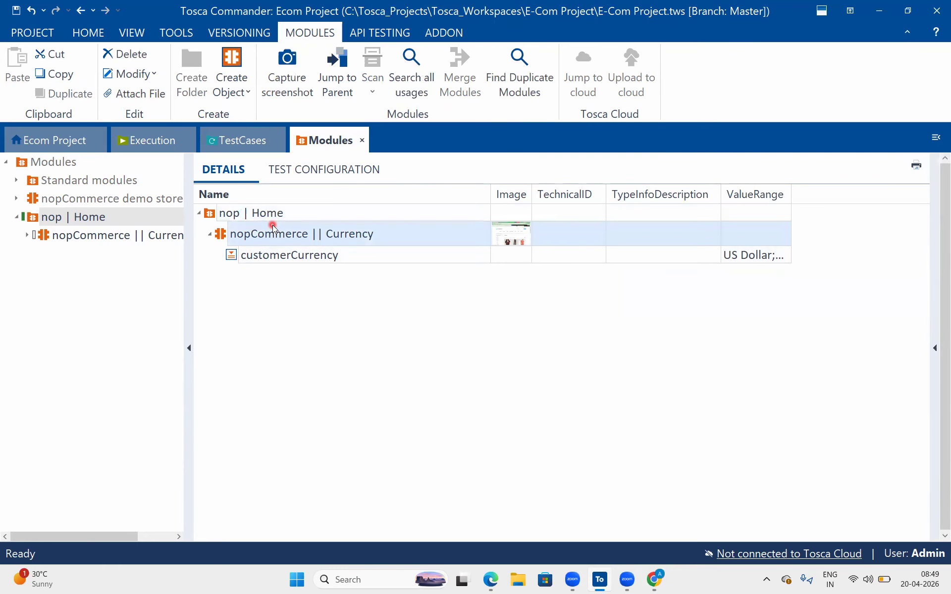
left_click(272, 214)
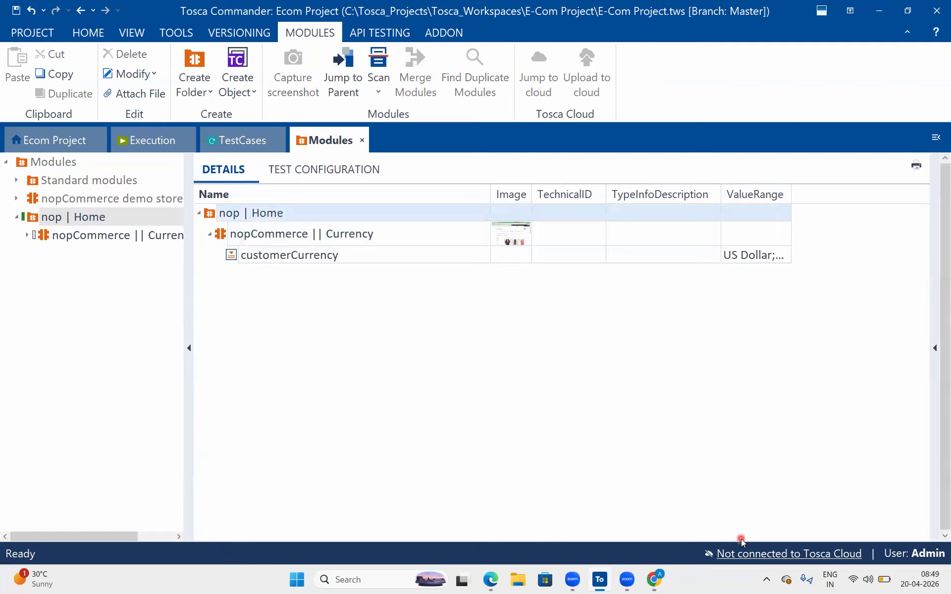
Switch to the Google Docs notes and colour the text "Module Folder → Root / sub" purple under the Scan heading
left_click(486, 582)
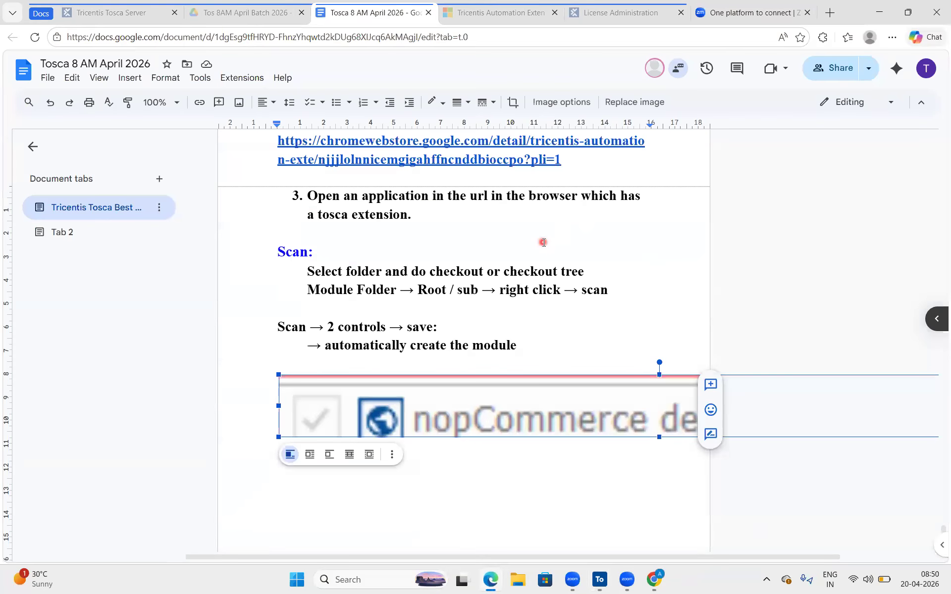
left_click_drag(401, 290, 310, 286)
left_click_drag(481, 290, 304, 291)
left_click(464, 102)
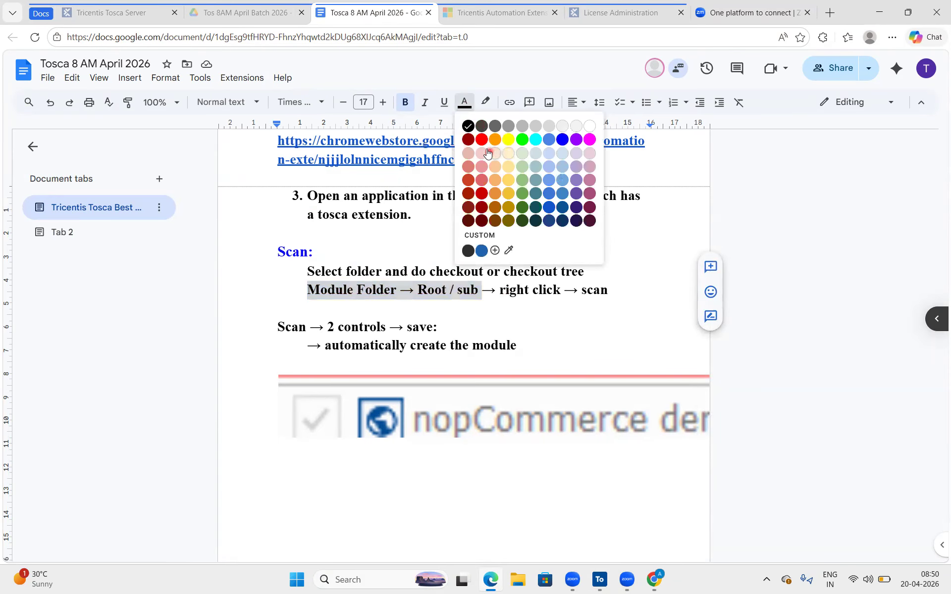
left_click(577, 139)
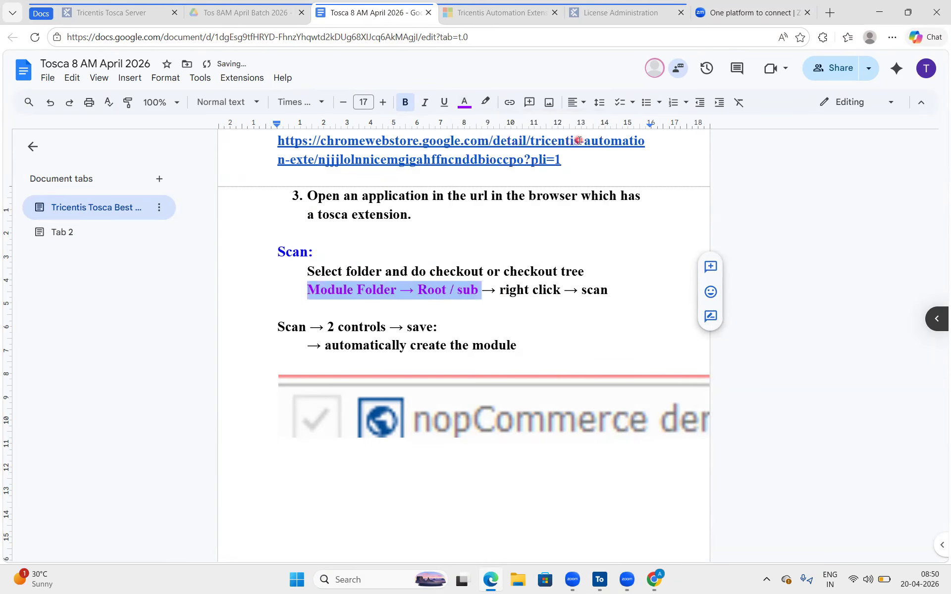
left_click(449, 311)
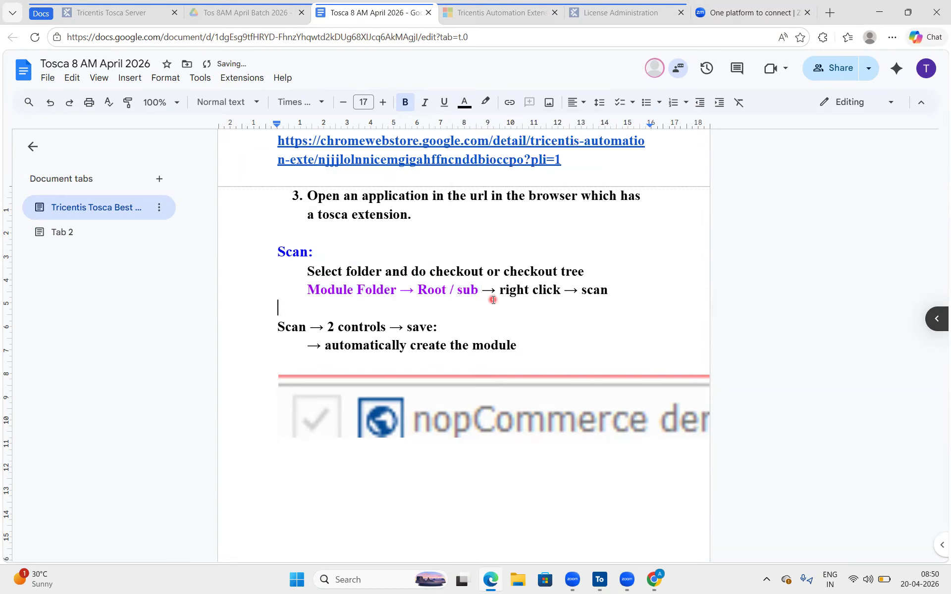
Return to Tosca Commander and review the nopCommerce || Currency module and its customerCurrency control
scroll(539, 371, "down", 2)
left_click(501, 375)
key("alt+Tab")
key("alt+Tab")
key("alt+Tab")
left_click(233, 240)
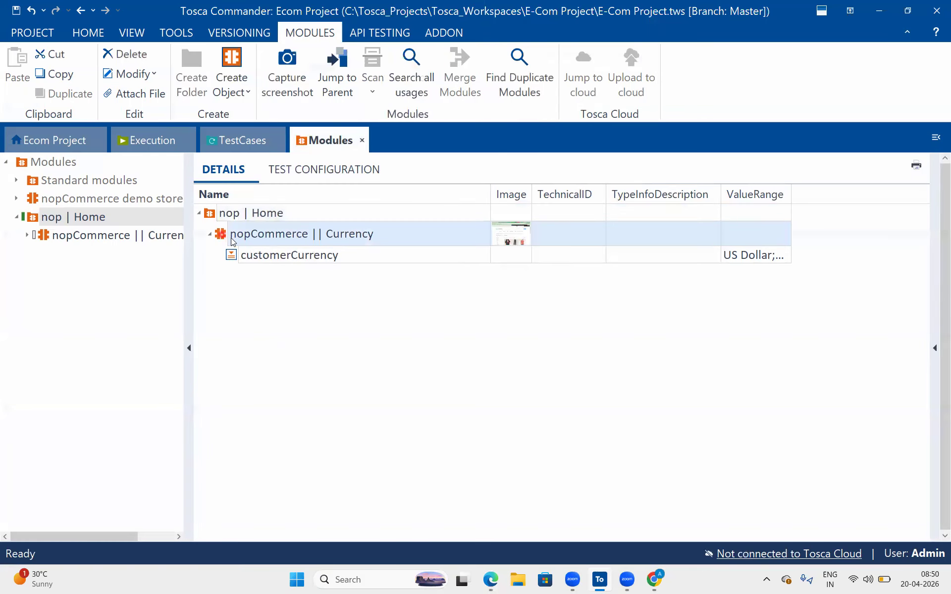
left_click(272, 256)
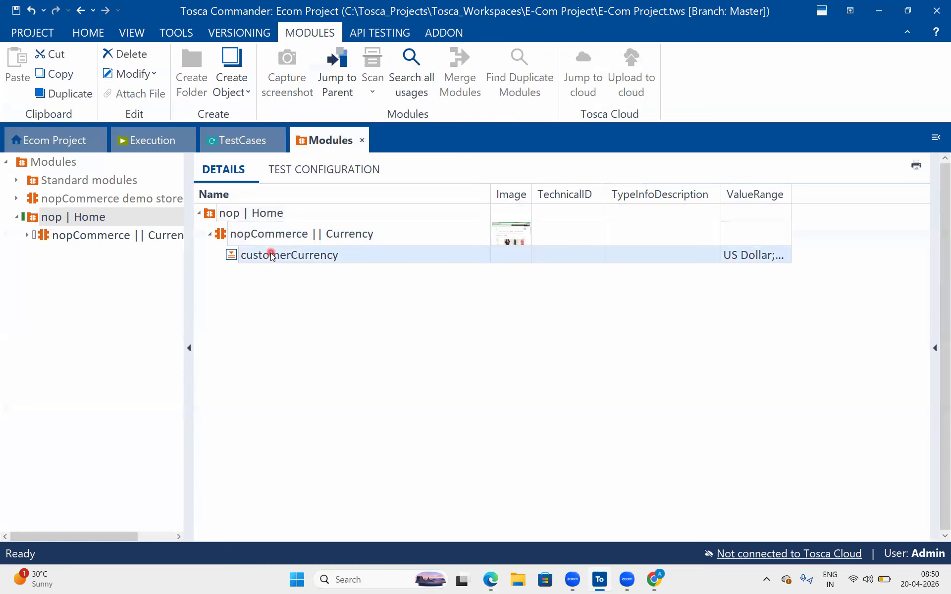
left_click(256, 237)
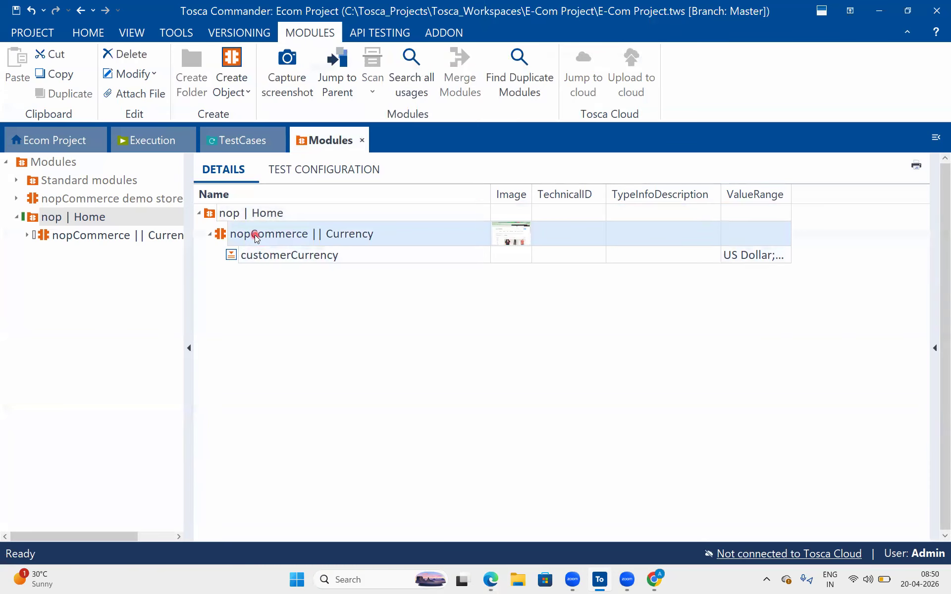
left_click(331, 253)
left_click(333, 255)
left_click_drag(344, 256, 241, 254)
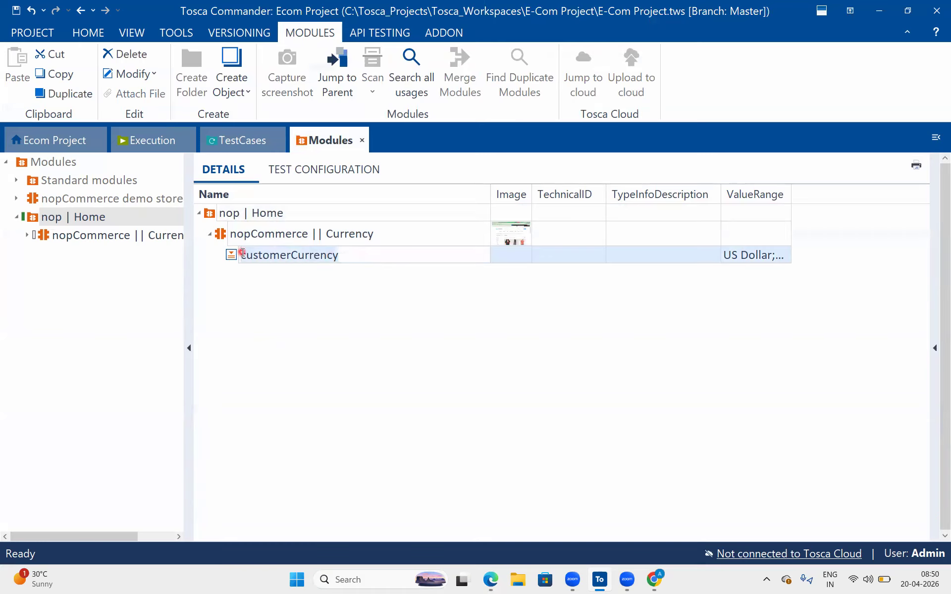
left_click(219, 233)
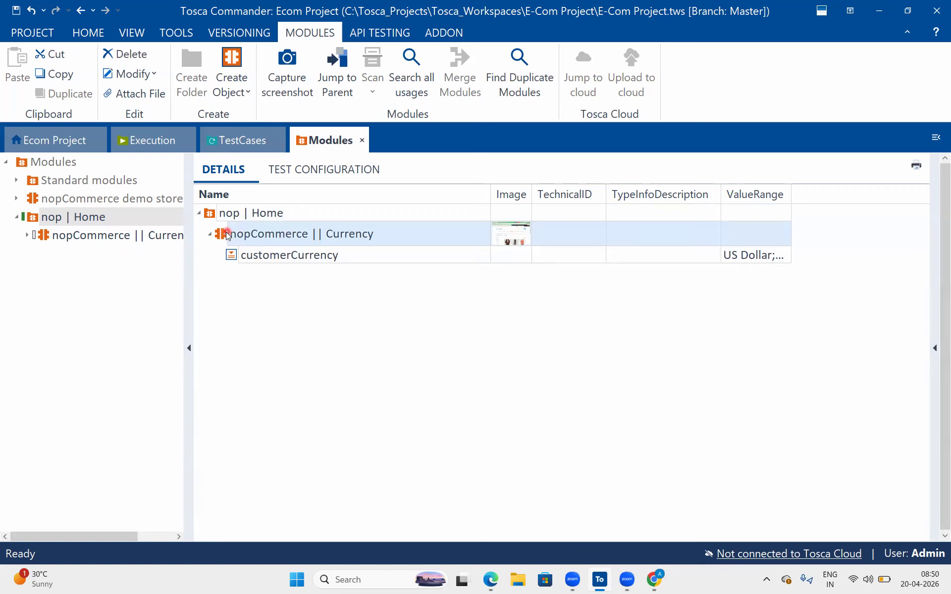
Start a Rescan of the nopCommerce || Currency module and move the rescan window aside
right_click(225, 233)
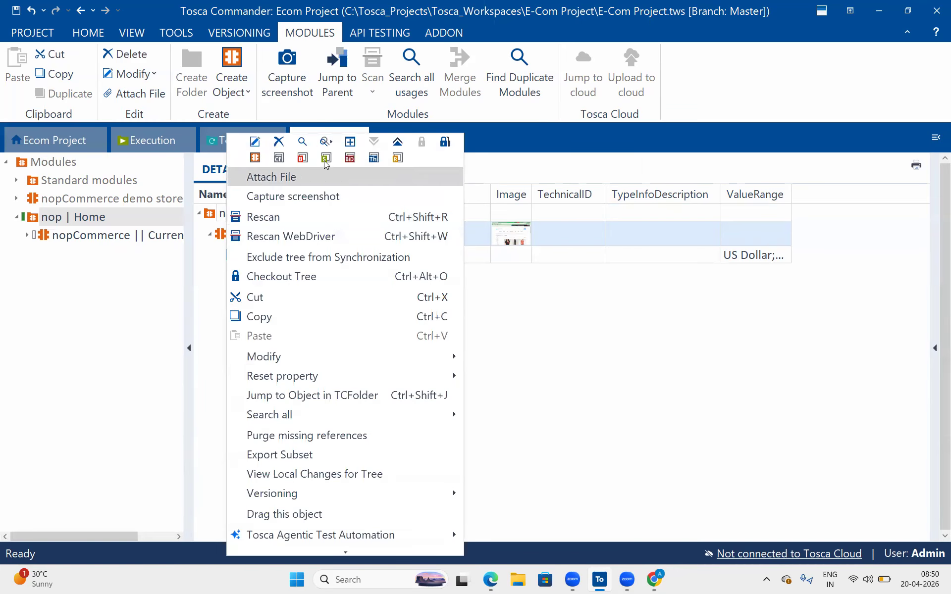
left_click(224, 242)
right_click(266, 237)
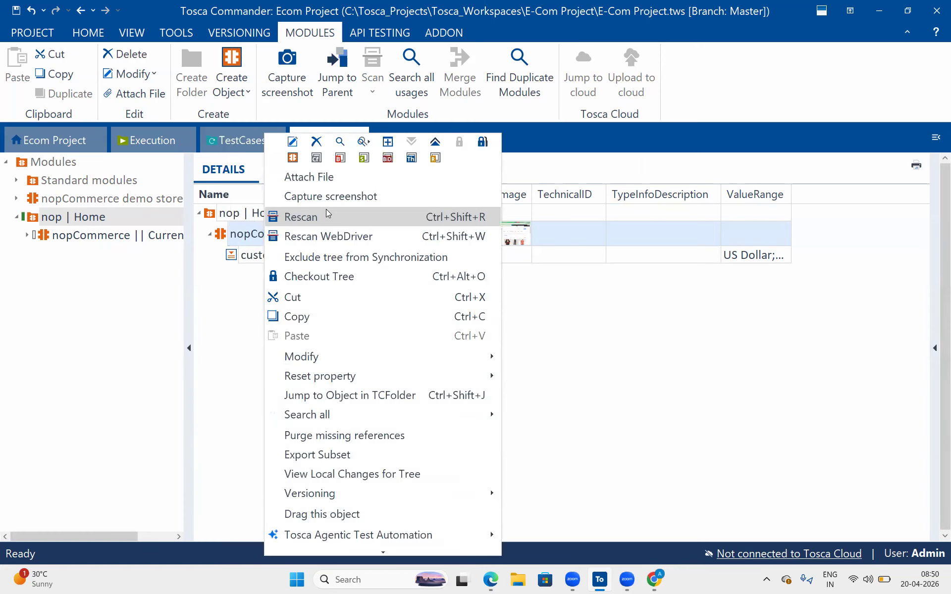
left_click(327, 215)
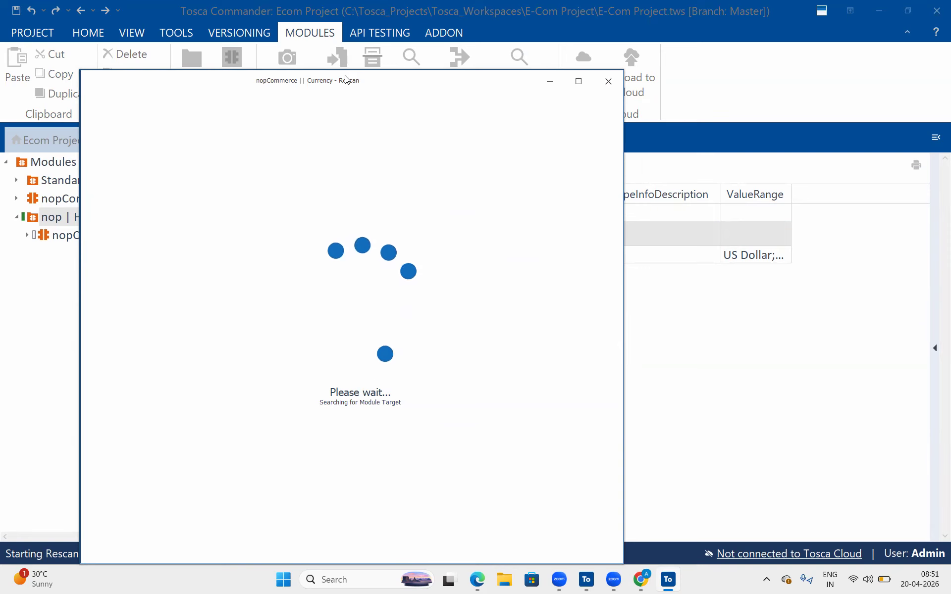
left_click_drag(364, 83, 585, 66)
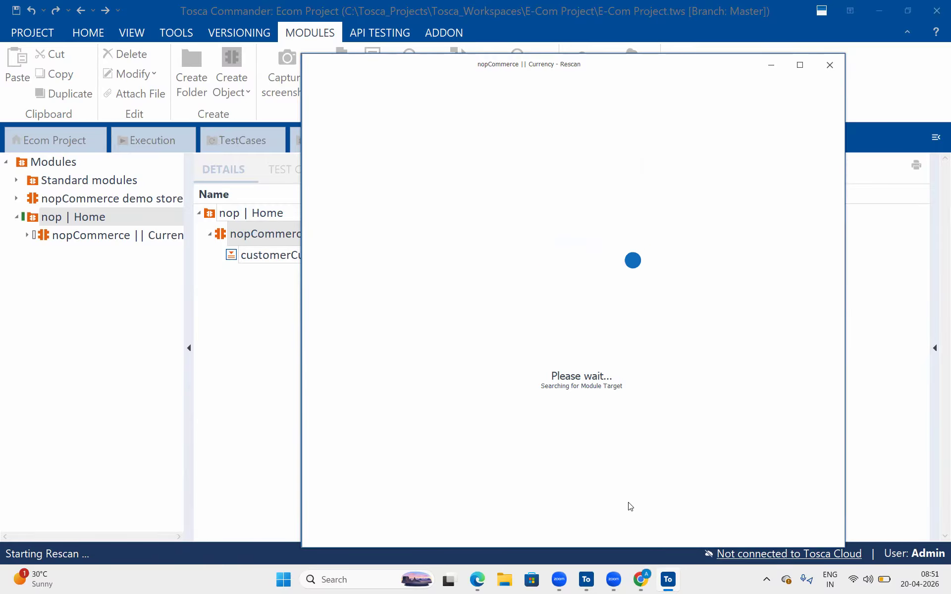
Switch to the Google Docs notes and add the line "Rescan → Module" below the nopCommerce image in the Scan section
left_click(477, 580)
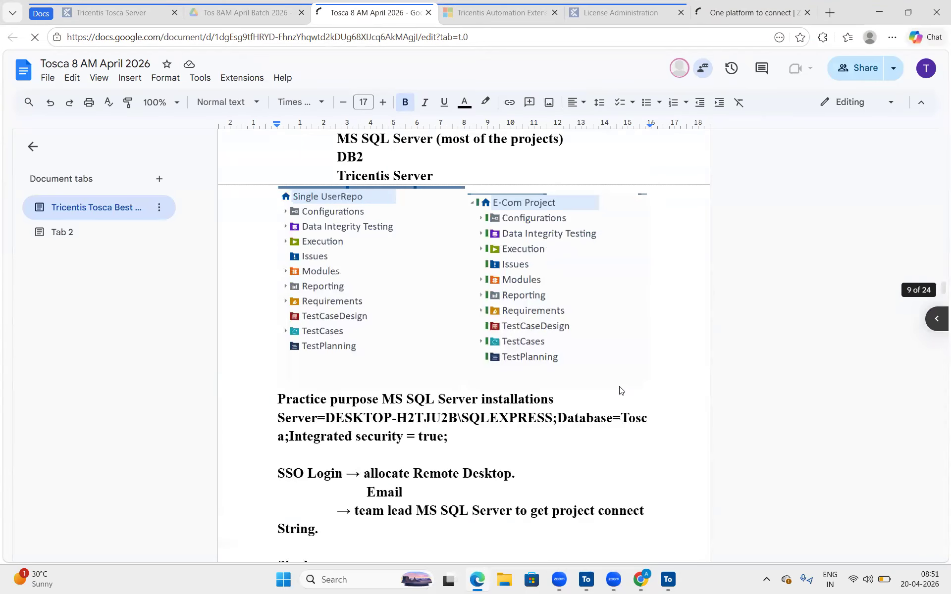
scroll(546, 388, "down", 12)
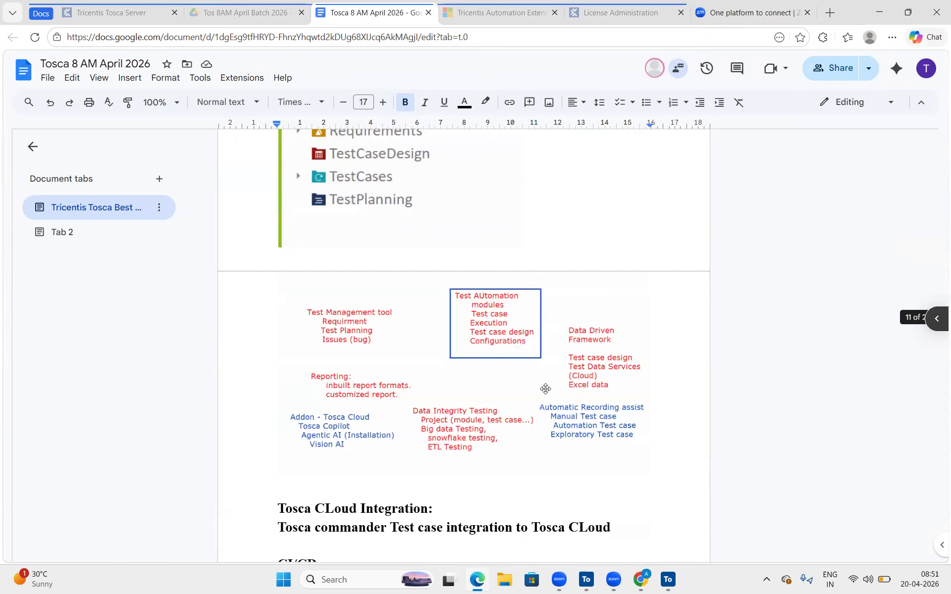
scroll(545, 389, "down", 20)
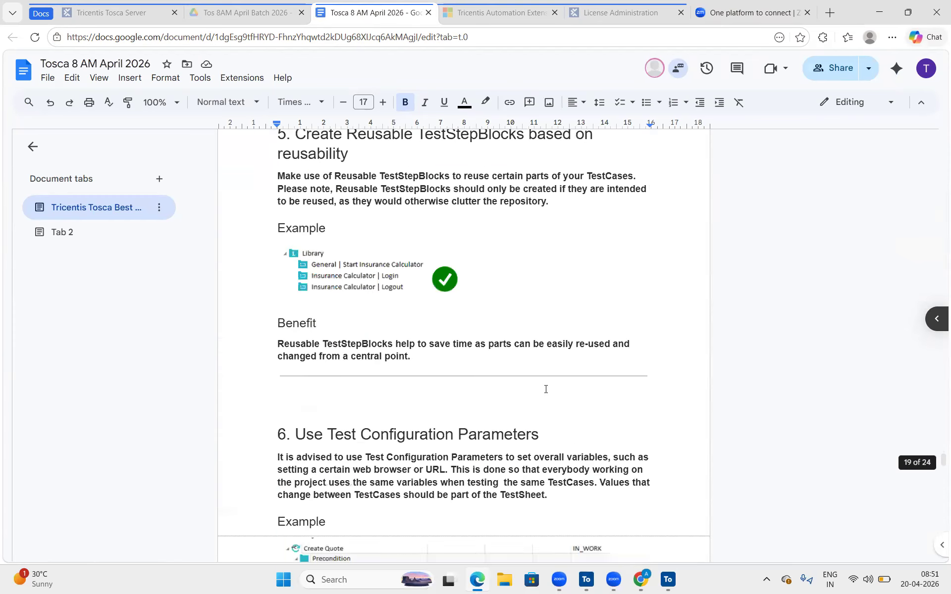
scroll(546, 389, "up", 20)
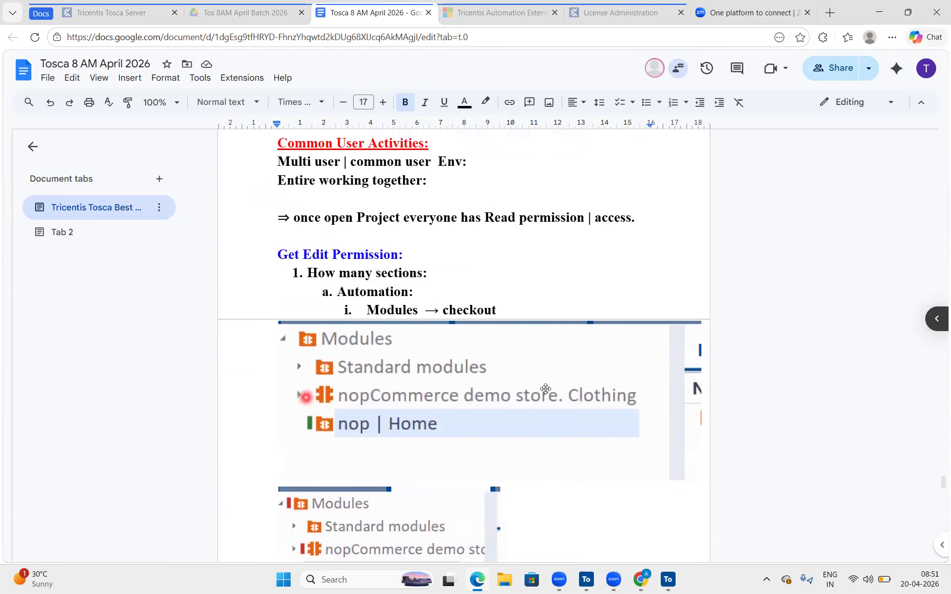
scroll(545, 388, "up", 2)
left_click_drag(414, 367, 378, 367)
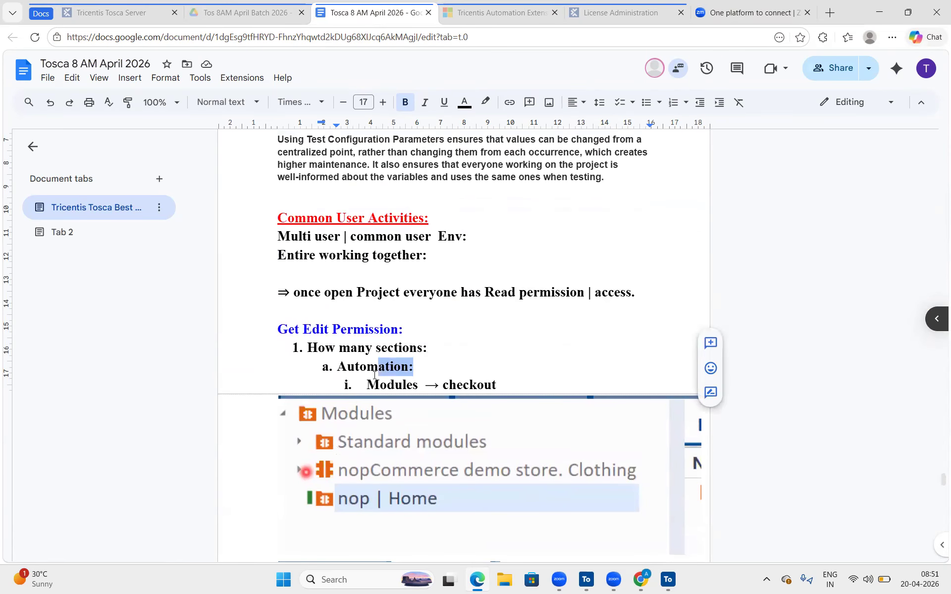
scroll(389, 420, "down", 4)
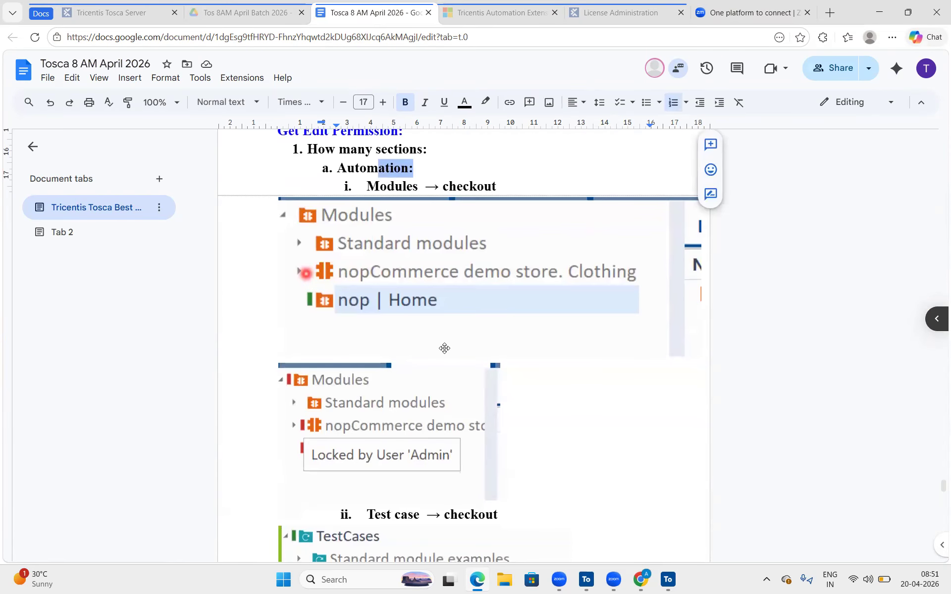
scroll(444, 346, "down", 11)
scroll(444, 348, "down", 10)
scroll(444, 347, "up", 2)
scroll(407, 419, "down", 2)
left_click(348, 387)
type("Rescan → Module")
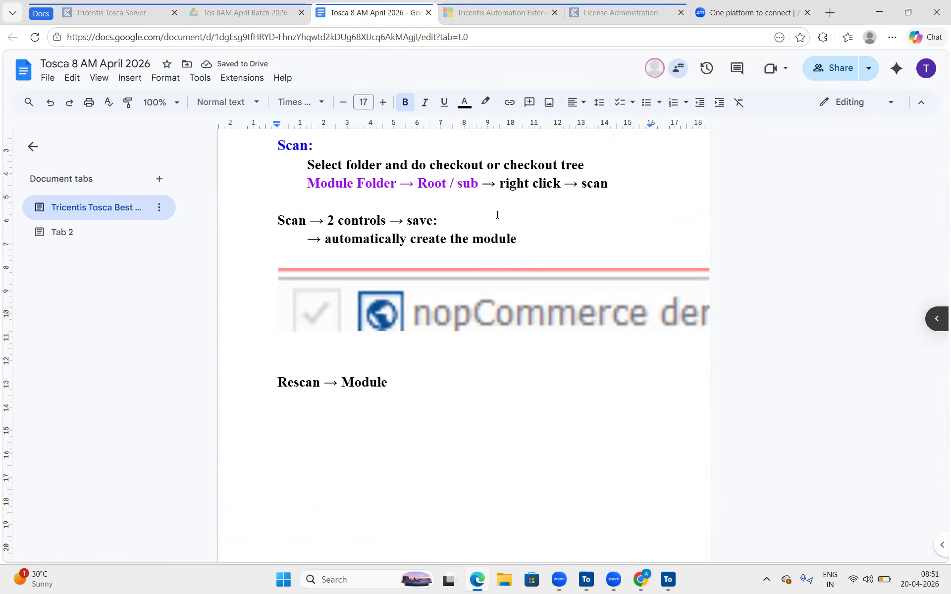
Add the indented lines "Update the existing control properties:" and "Add new control to the module" under "Rescan → Module"
scroll(410, 402, "up", 2)
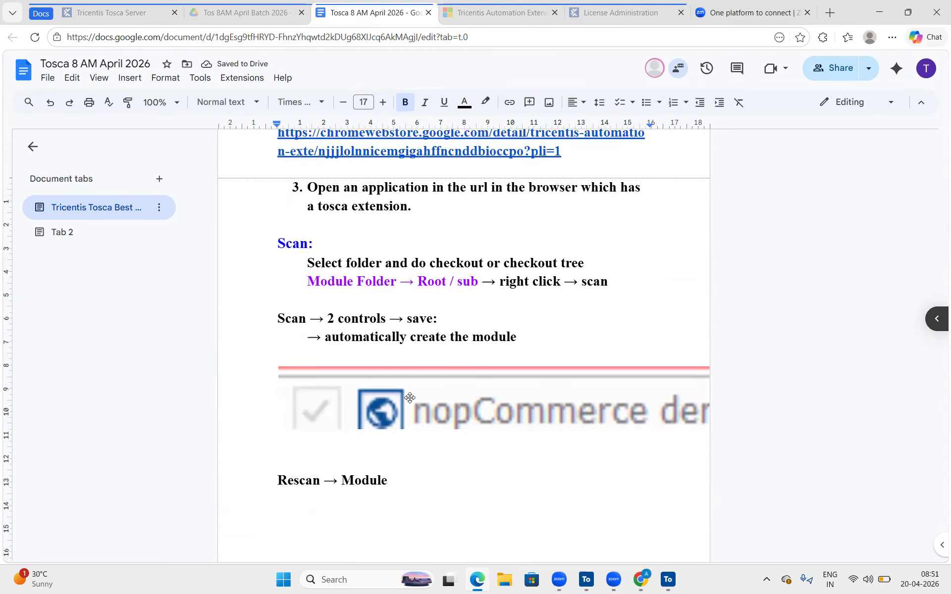
scroll(391, 422, "down", 1)
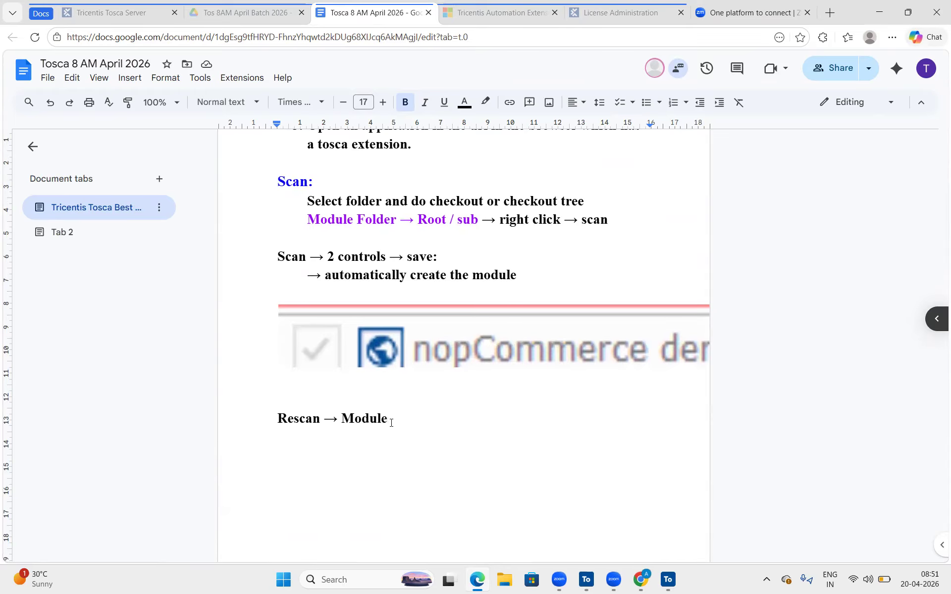
key("Return")
key("Tab")
type("updates t")
type("he exisiting control properties:")
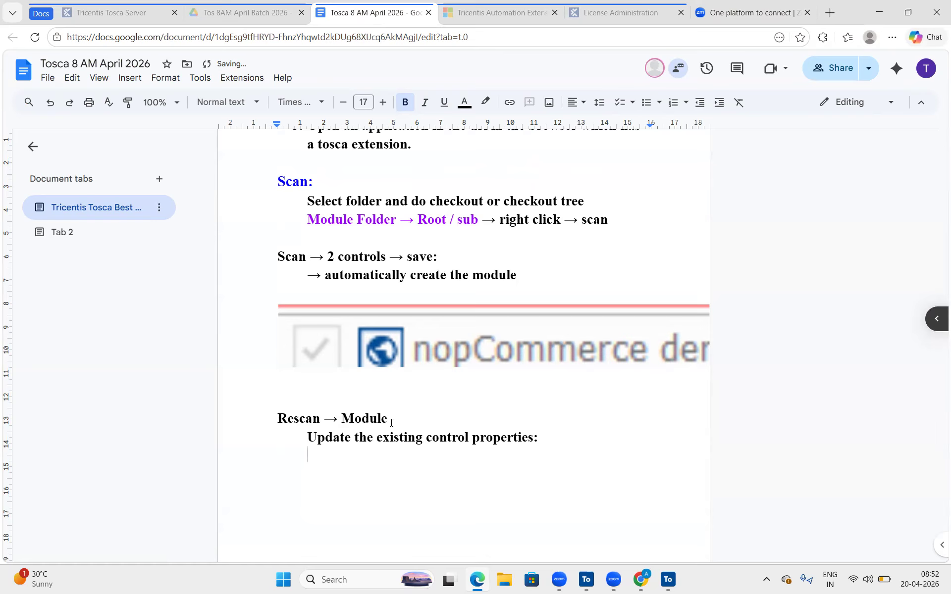
scroll(391, 422, "down", 1)
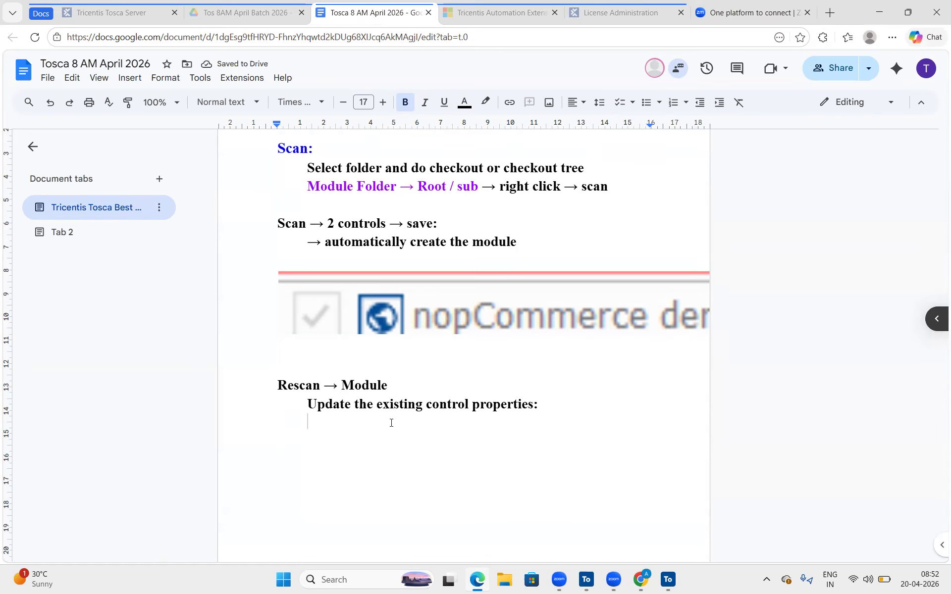
type("add new cont")
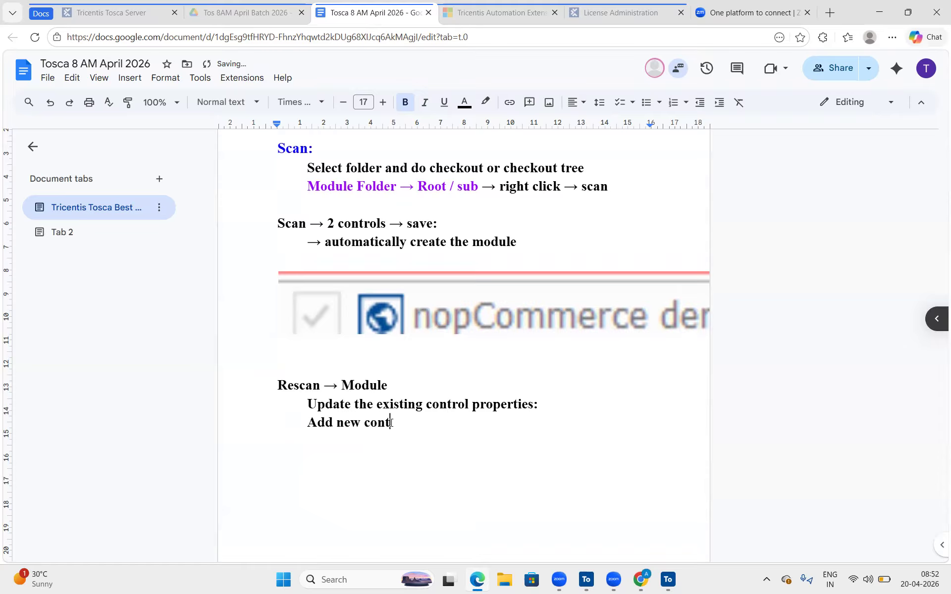
type("rsol to the module")
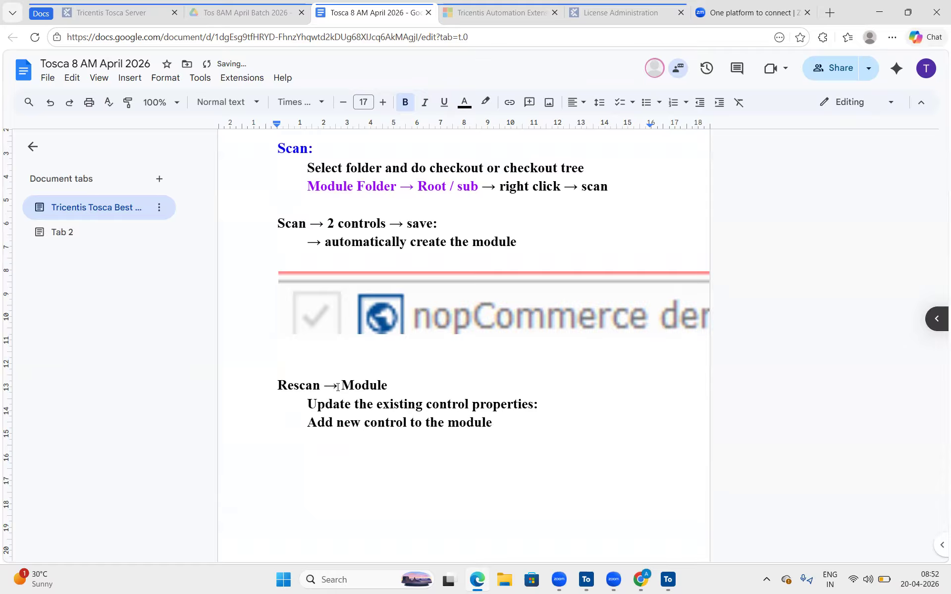
Highlight the two indented rescan notes for review, then switch back to the nopCommerce || Currency rescan window
left_click_drag(506, 422, 287, 403)
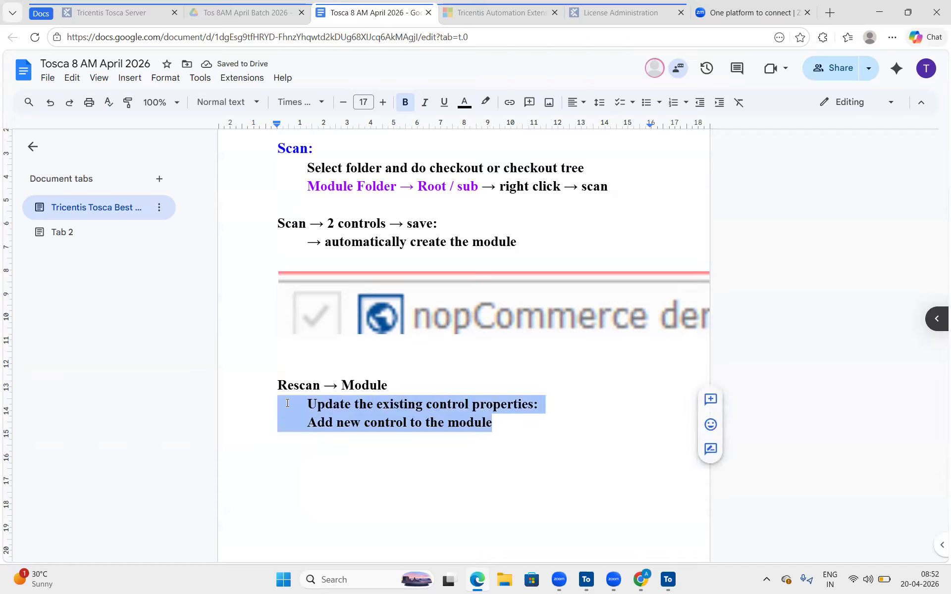
left_click(377, 385)
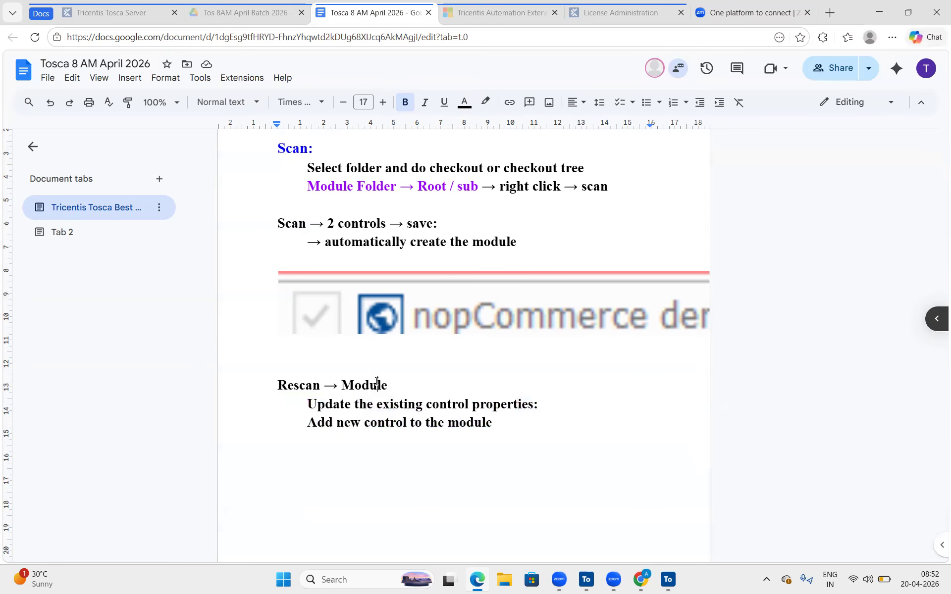
left_click(668, 580)
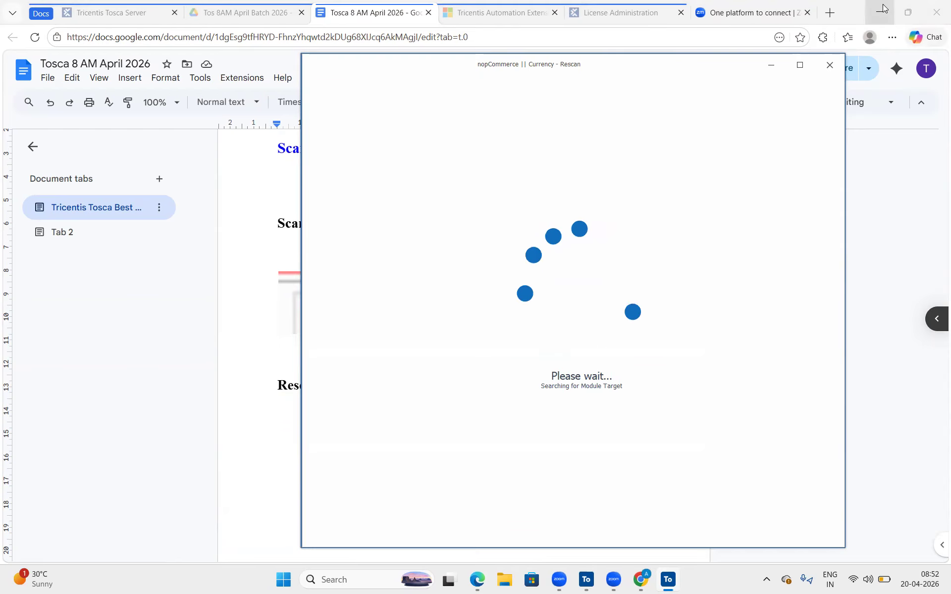
Return to Tosca Commander, reposition the nopCommerce || Currency rescan window and try to close it
left_click(916, 6)
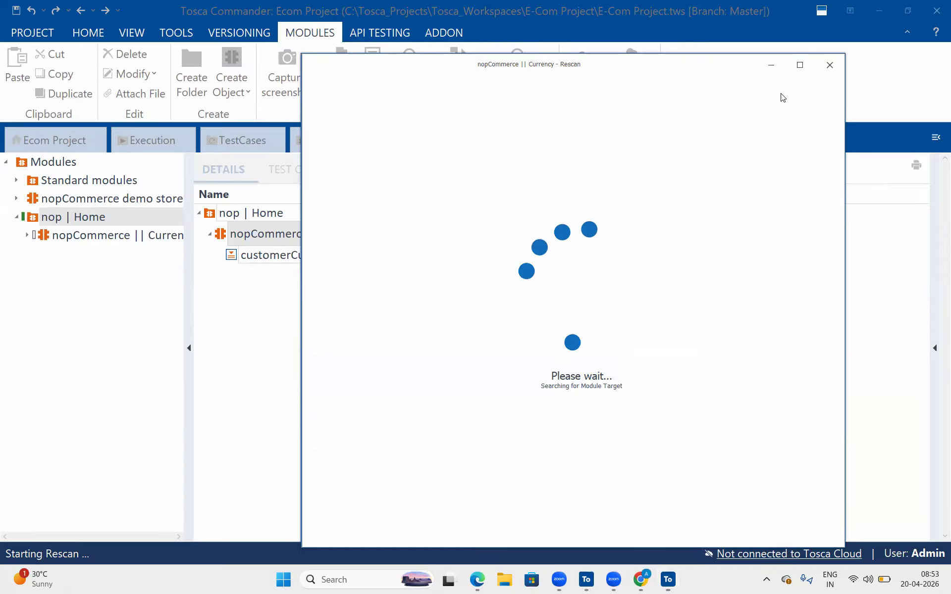
left_click_drag(705, 64, 648, 50)
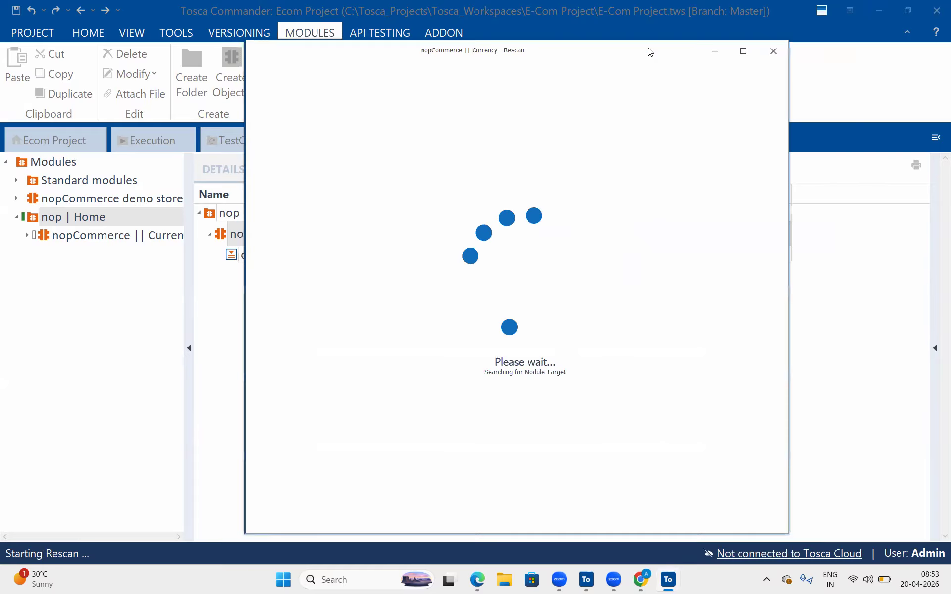
left_click(771, 52)
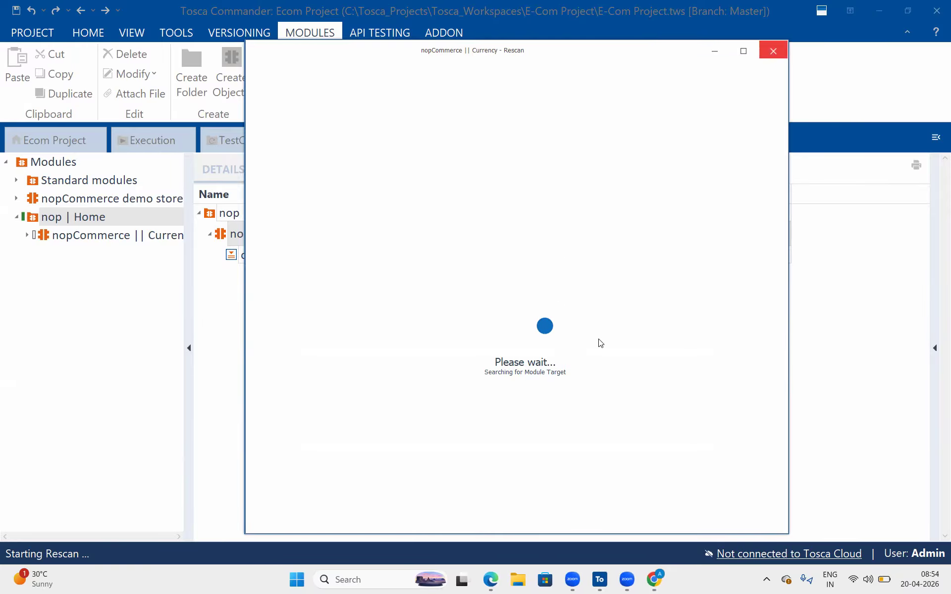
left_click(772, 52)
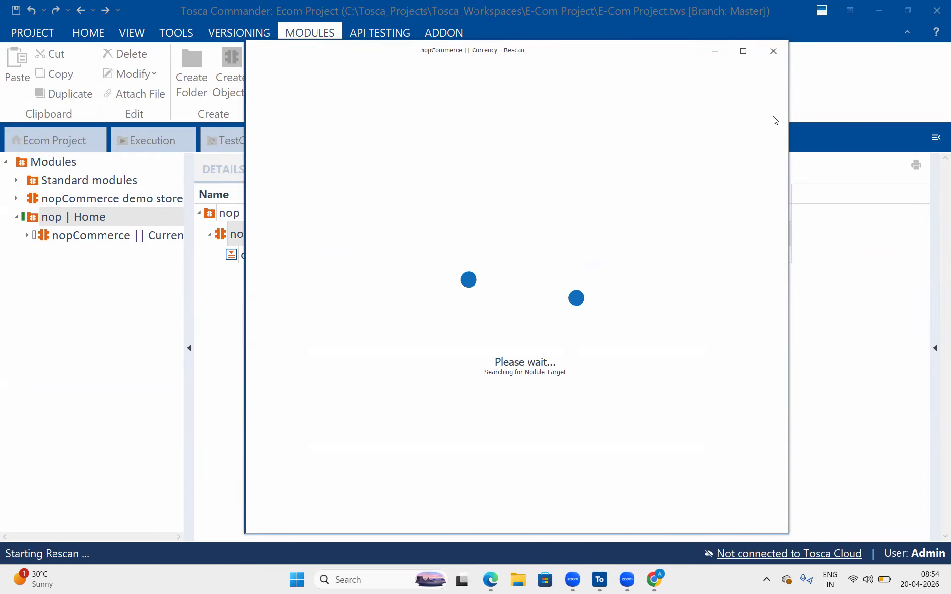
left_click(774, 51)
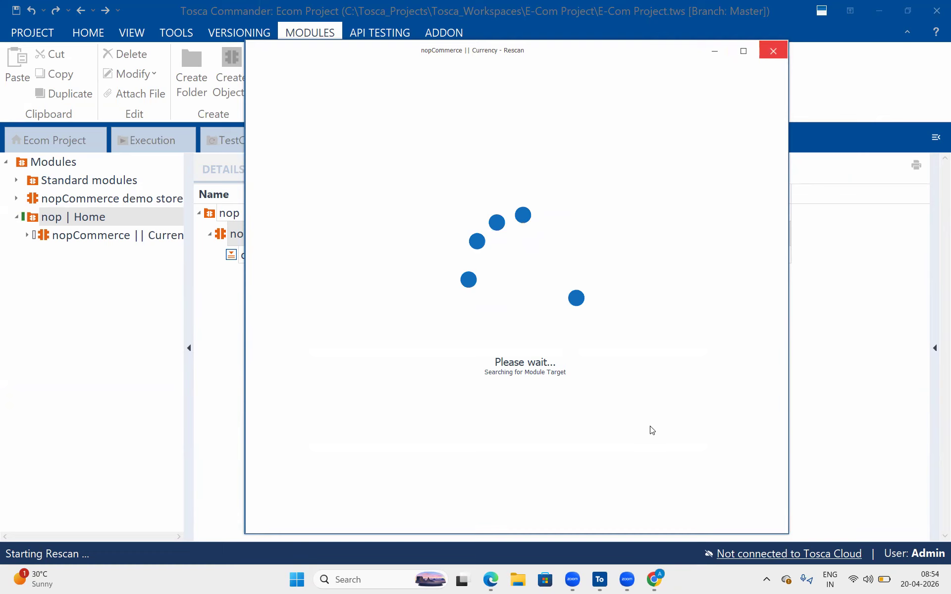
Switch to the nopCommerce demo store in Chrome and close that browser window
left_click(659, 581)
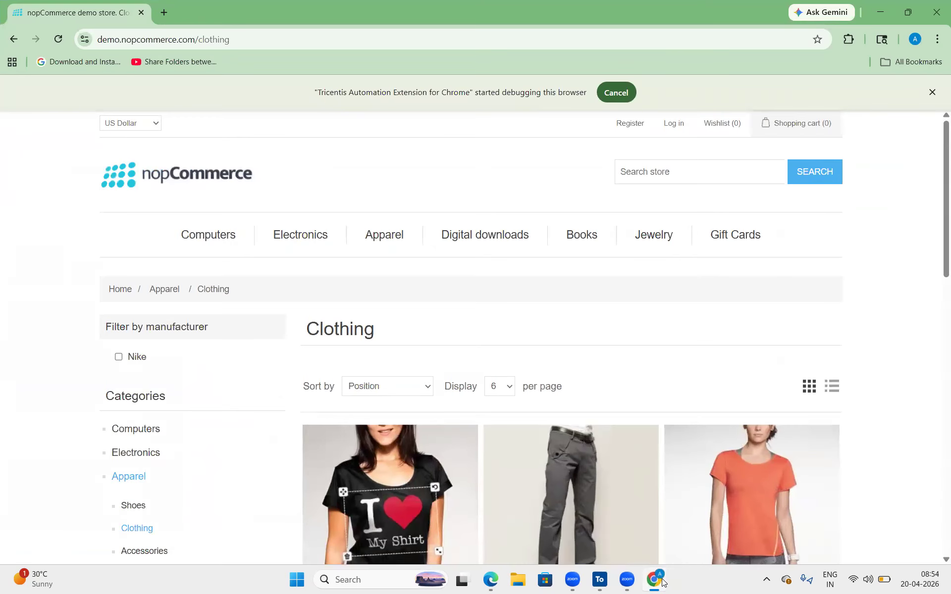
left_click(662, 581)
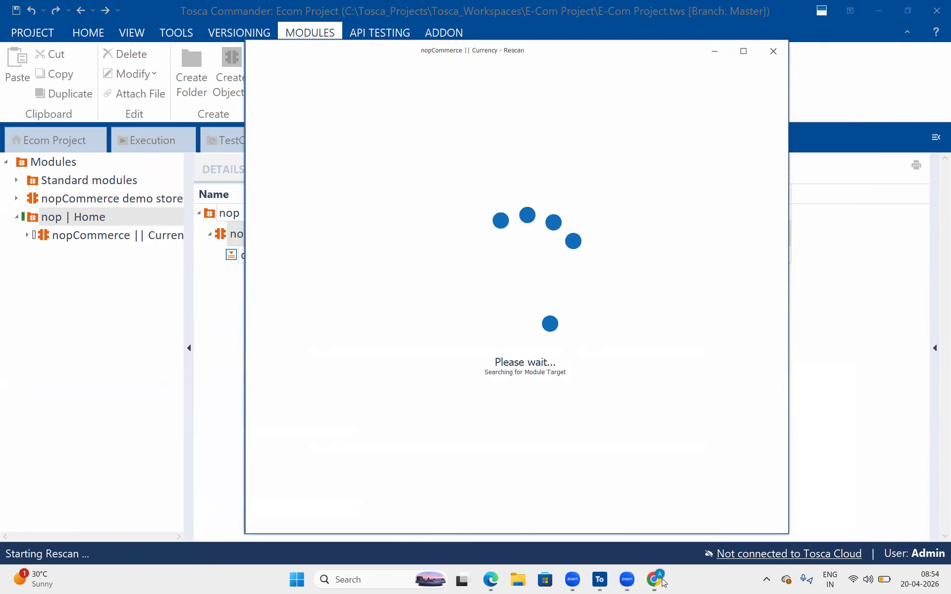
left_click(663, 581)
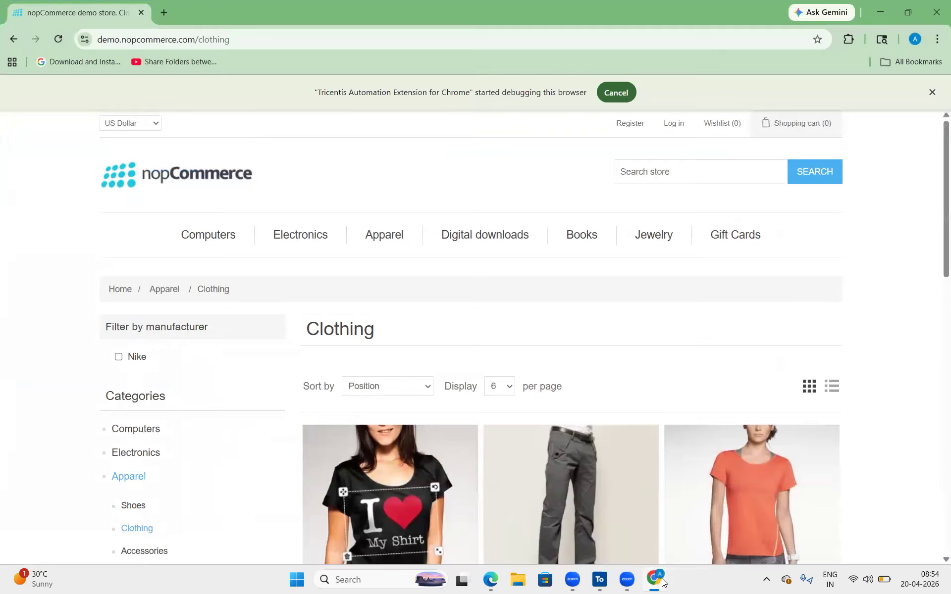
left_click(939, 5)
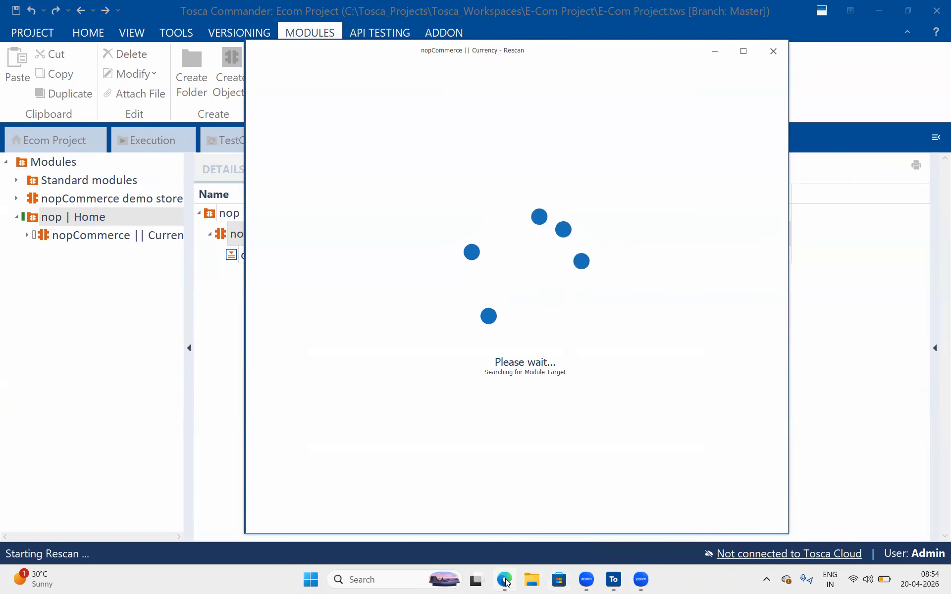
mouse_move(506, 583)
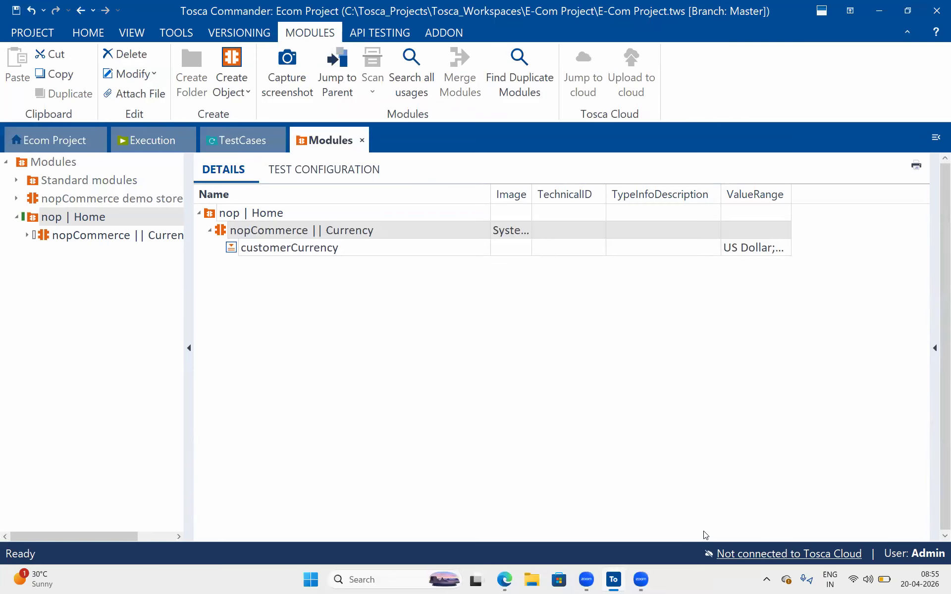
right_click(703, 578)
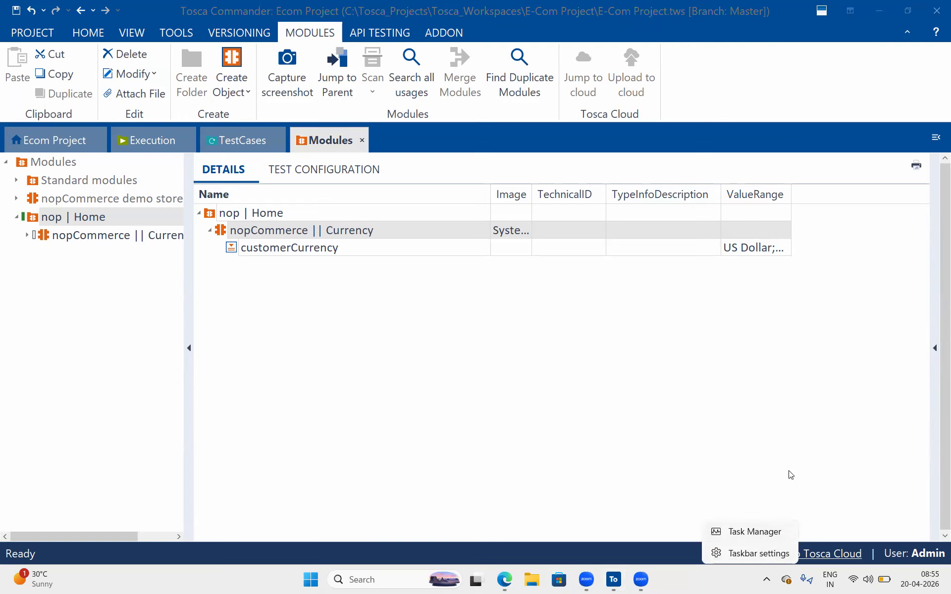
left_click(632, 270)
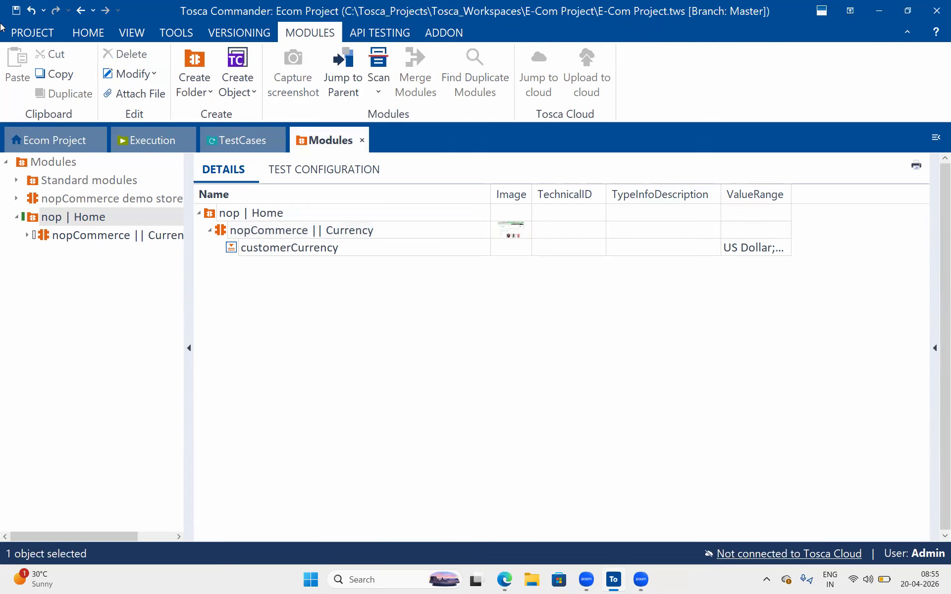
Check in all changes in the project and select the nopCommerce || Currency module in the nop | Home folder
left_click(89, 32)
key("F5")
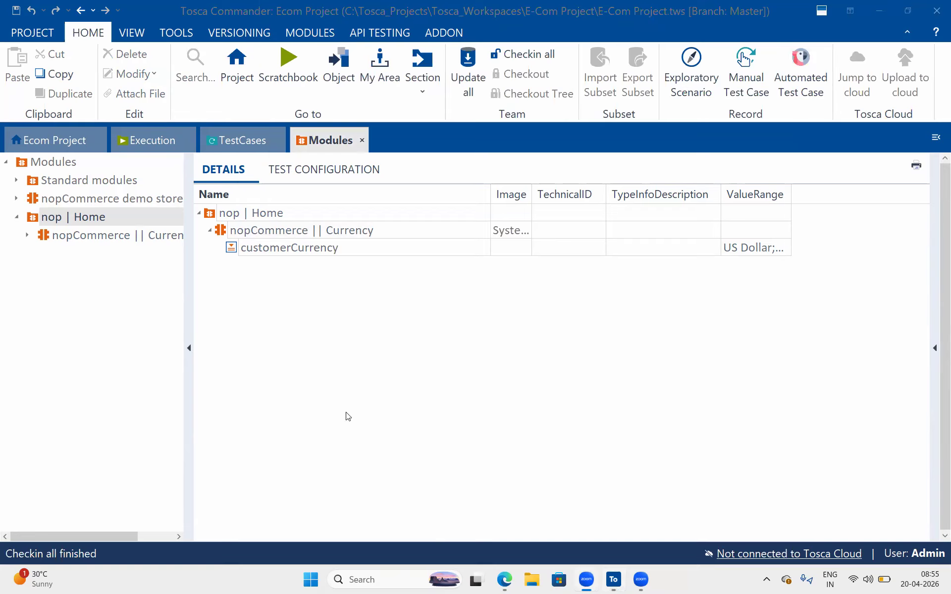
left_click(454, 314)
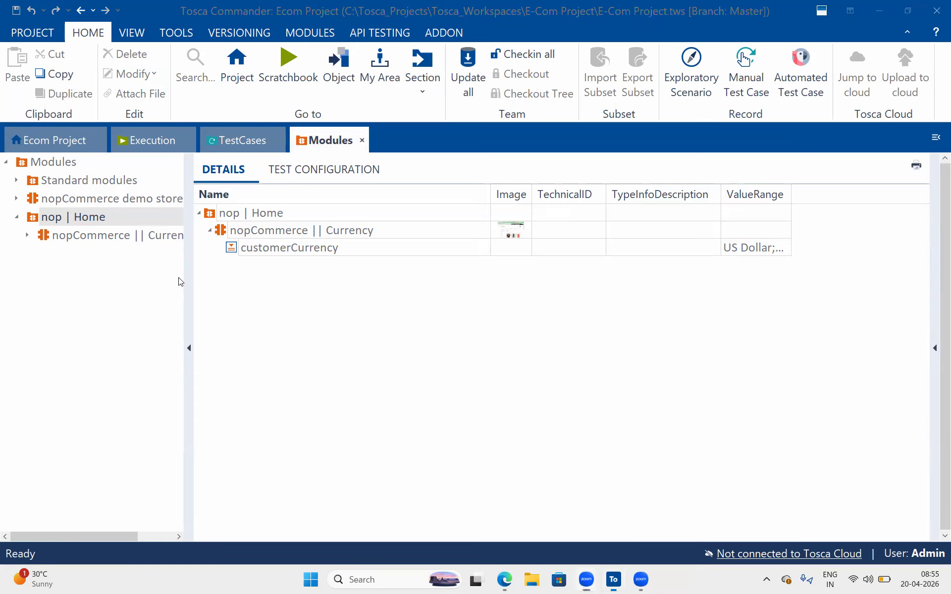
left_click(79, 236)
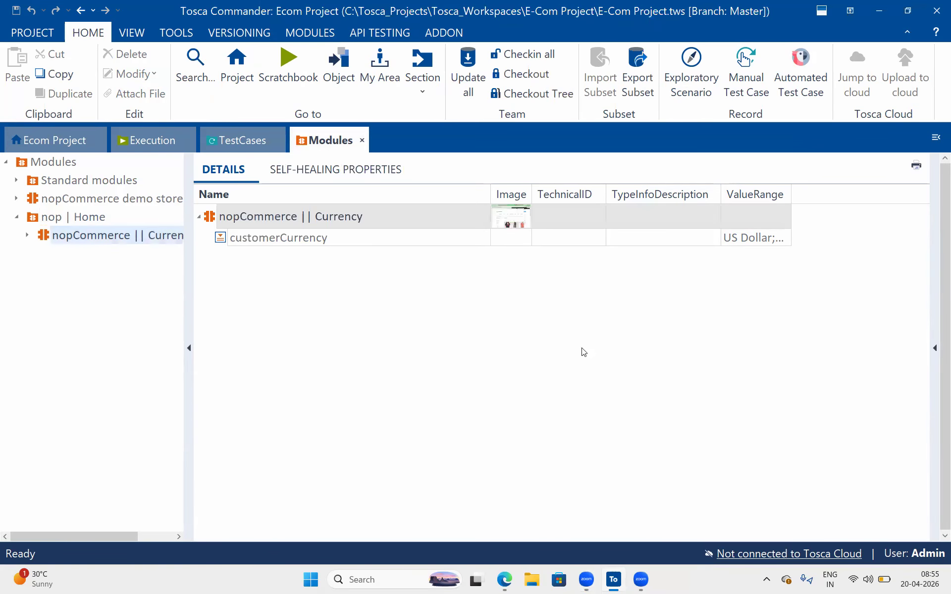
Switch to Microsoft Edge, remove the Tricentis Automation Extension for Edge, and check the list of installed extensions
left_click(504, 580)
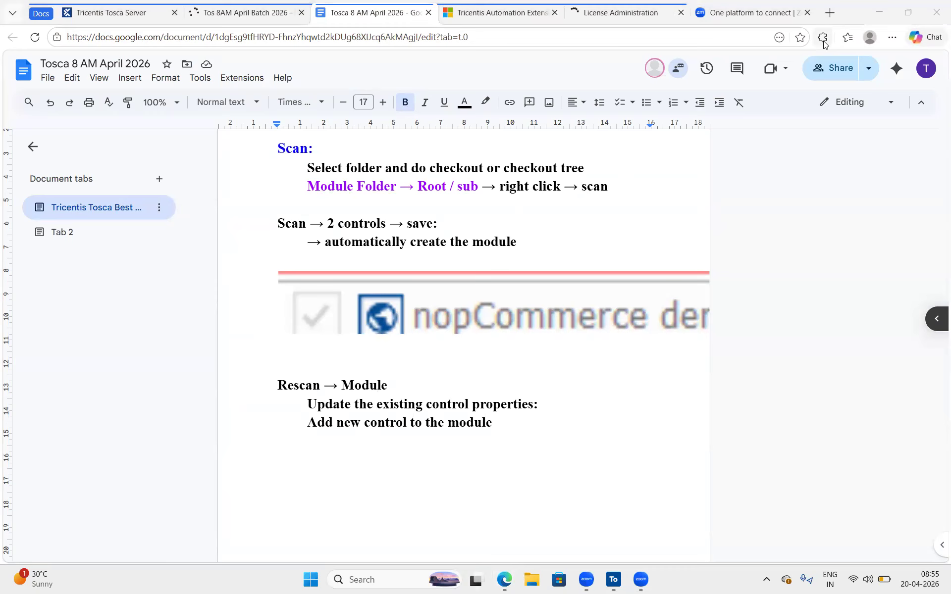
left_click(778, 39)
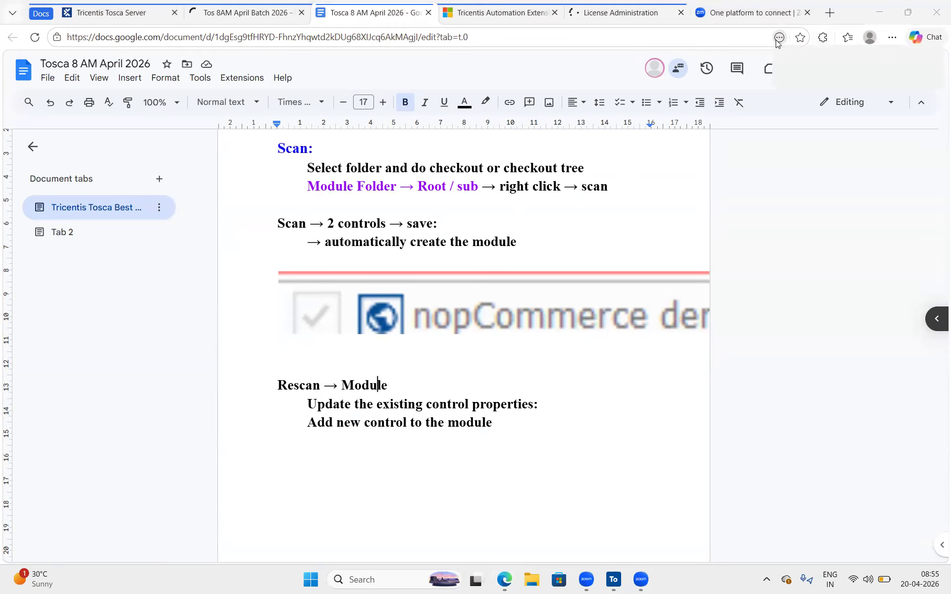
left_click(823, 38)
left_click(817, 177)
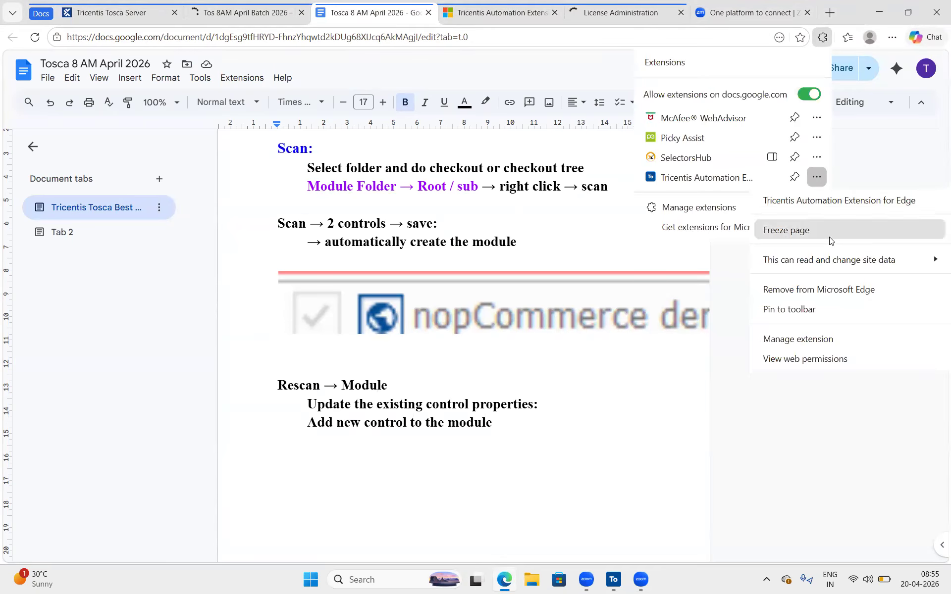
left_click(844, 289)
left_click(744, 150)
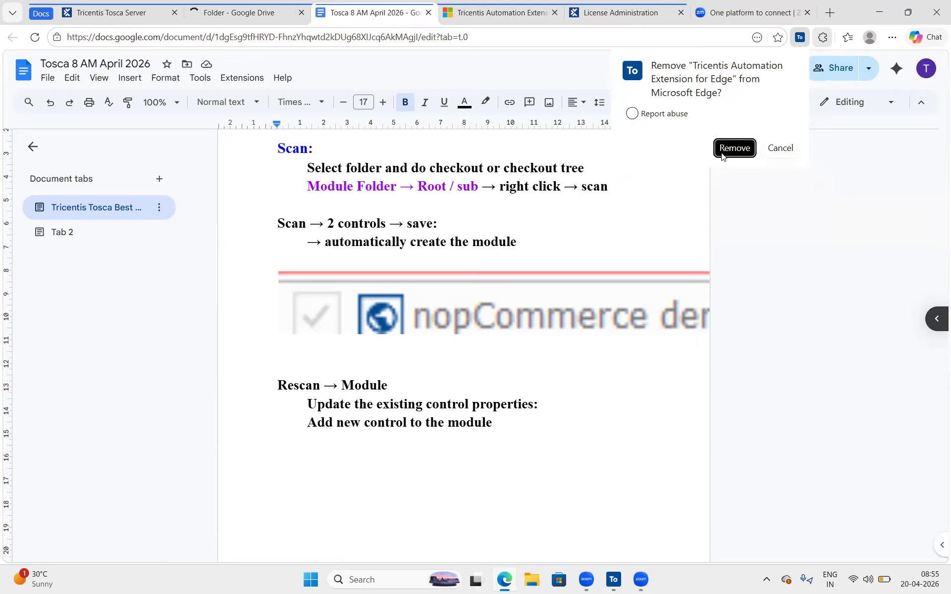
left_click(823, 37)
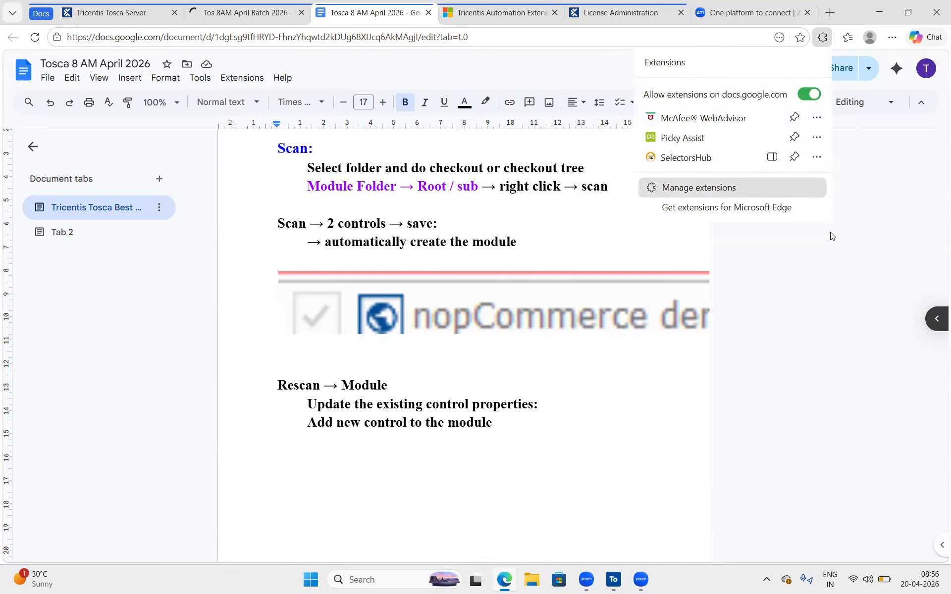
left_click(856, 257)
left_click(525, 380)
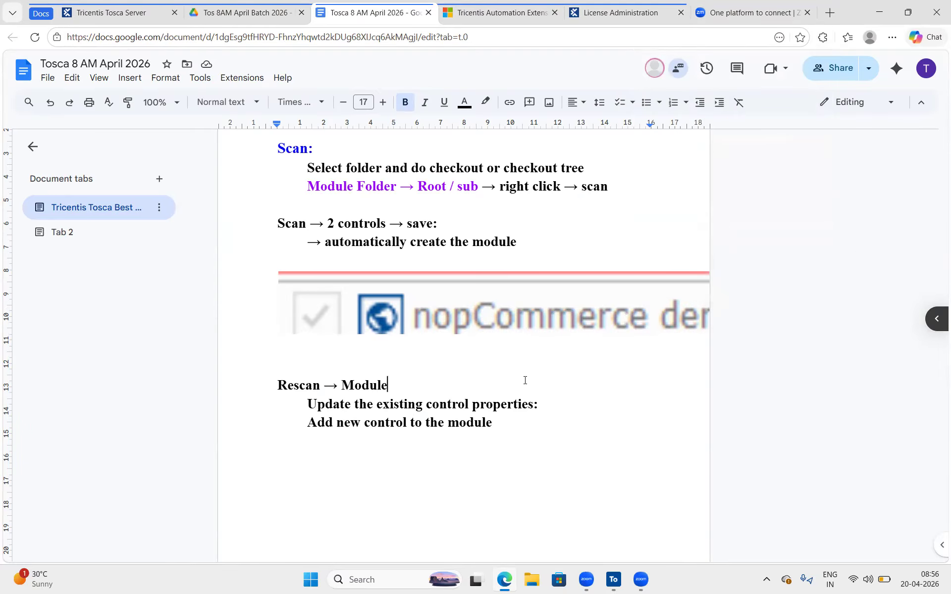
Review the "Pre-requisite before scan:" section of the notes, including the Edge and Chrome extension links
scroll(525, 382, "down", 1)
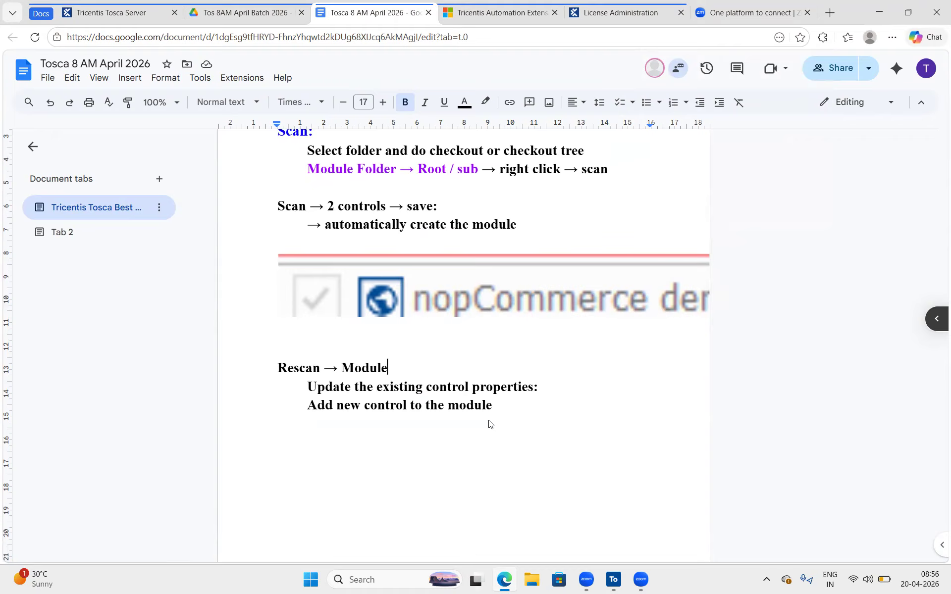
scroll(541, 252, "up", 5)
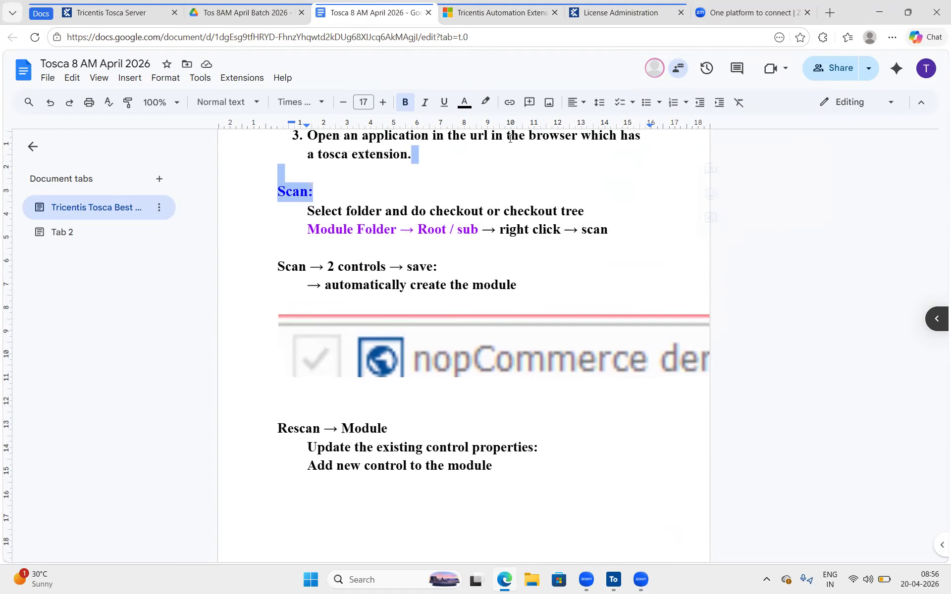
scroll(427, 212, "up", 4)
left_click_drag(277, 272, 312, 272)
left_click_drag(432, 272, 257, 264)
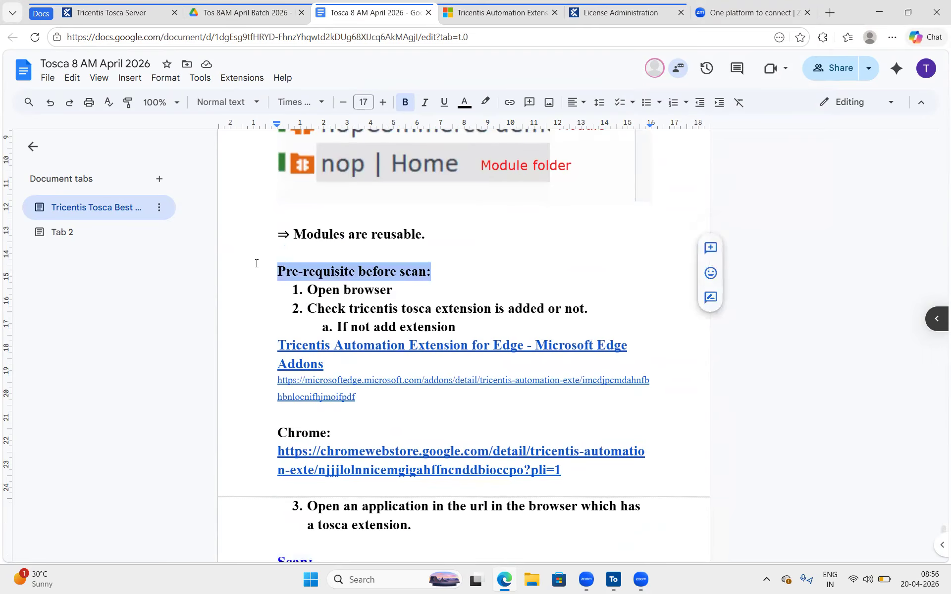
scroll(256, 263, "down", 3)
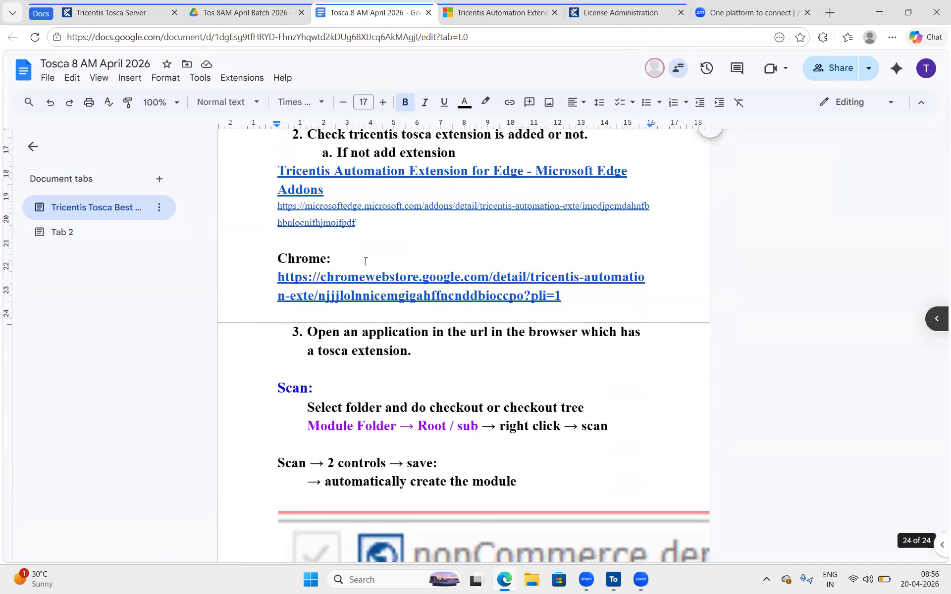
left_click_drag(341, 248, 277, 255)
Review the Scan section, highlighting the folder checkout line and the "Module Folder → Root / sub" line
scroll(437, 439, "down", 3)
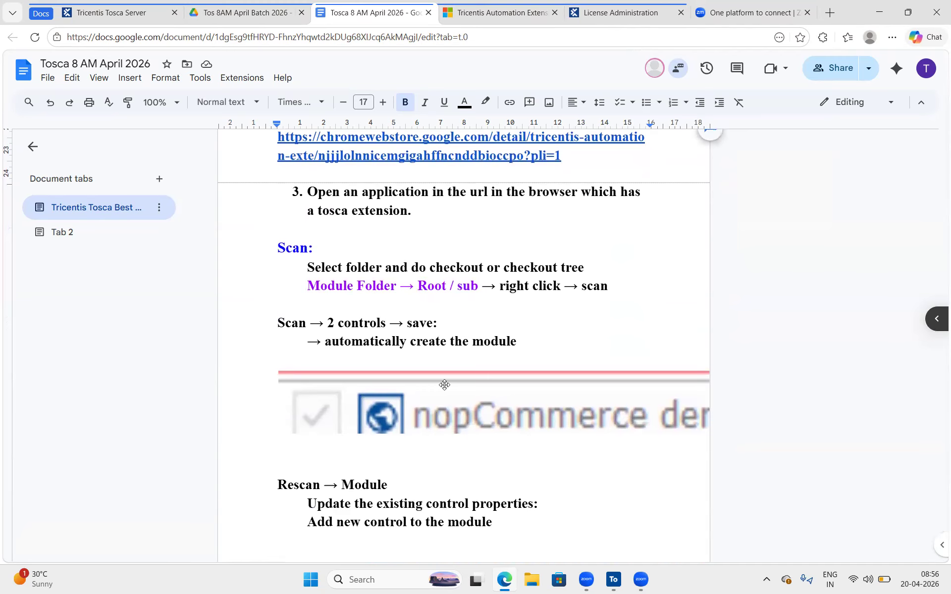
left_click_drag(411, 268, 266, 241)
left_click(278, 304)
left_click_drag(441, 287, 302, 280)
left_click(474, 300)
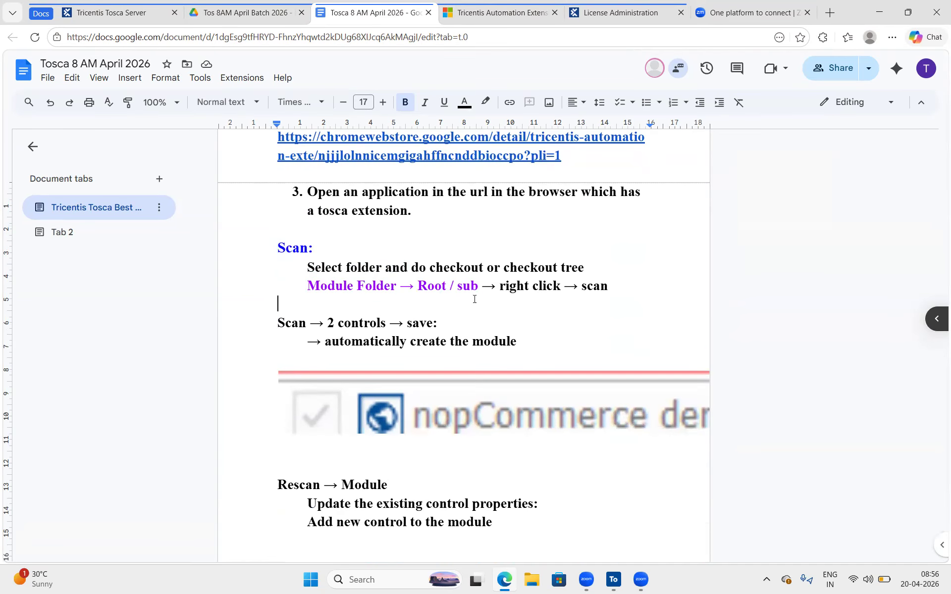
left_click_drag(434, 288, 297, 277)
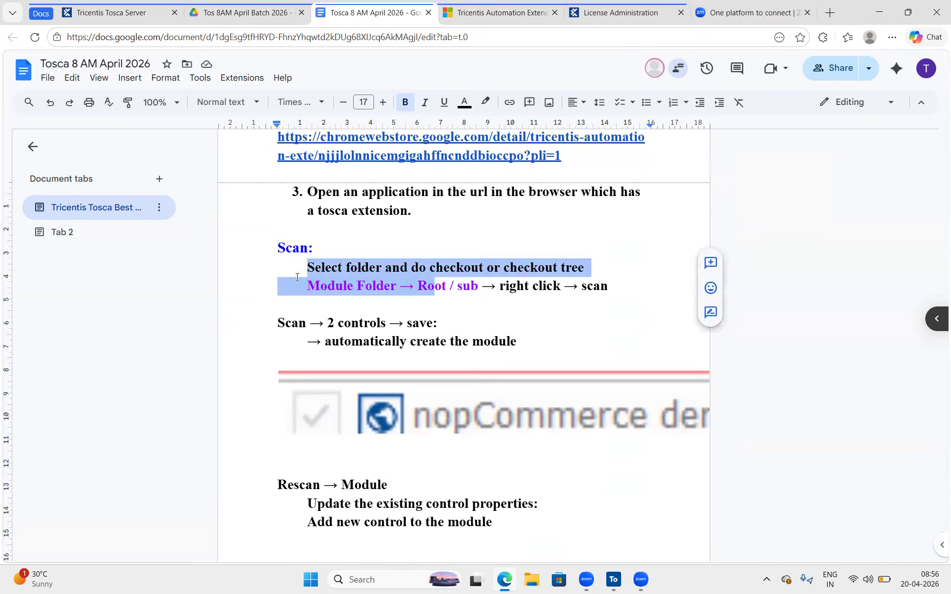
left_click(414, 292)
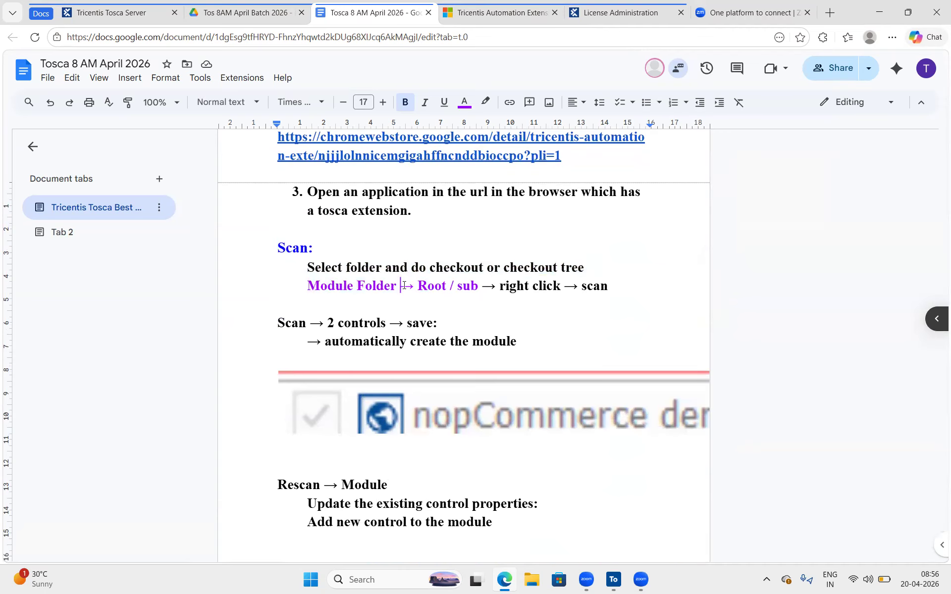
key("shift+Home")
left_click_drag(493, 293, 399, 295)
left_click_drag(335, 289, 452, 288)
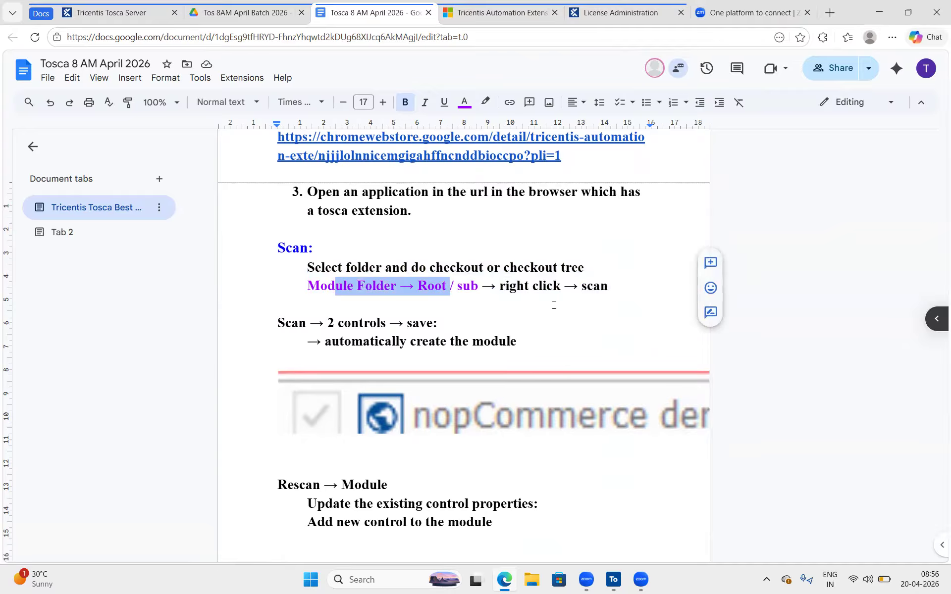
Try to recolour the "Rescan →" text light purple and highlight the rescan notes for review
scroll(554, 305, "down", 5)
left_click_drag(409, 235, 252, 250)
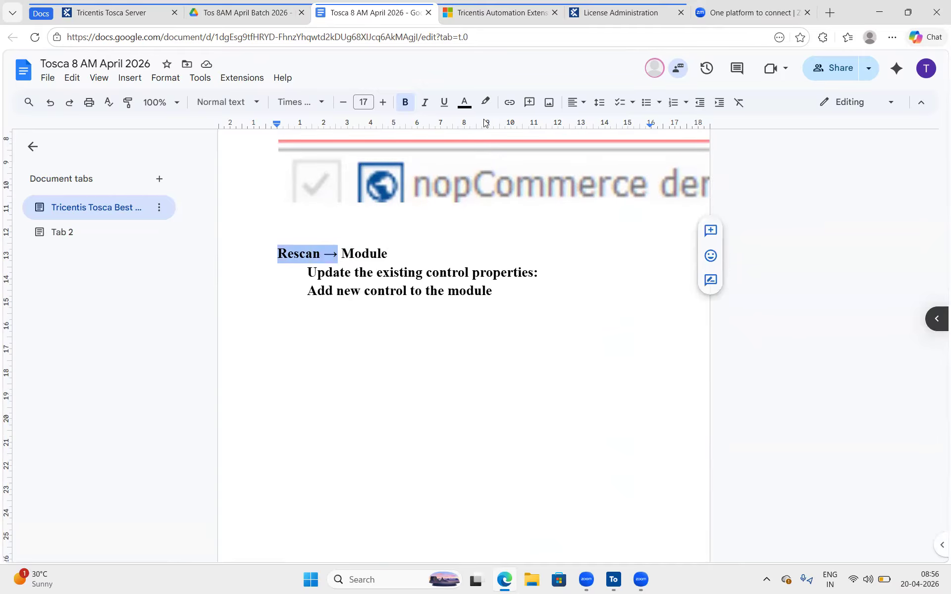
left_click(464, 102)
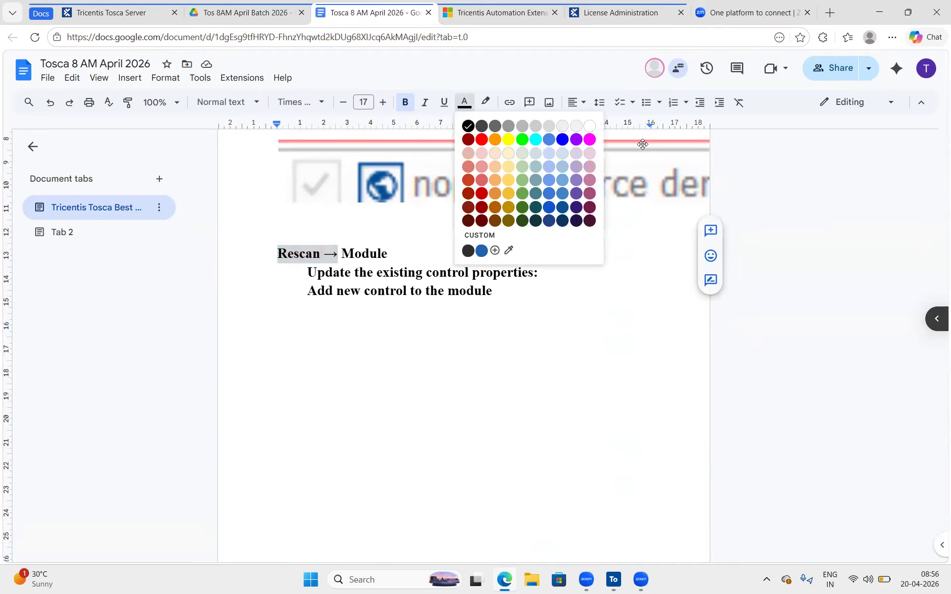
left_click(578, 152)
left_click(556, 293)
left_click_drag(556, 293, 377, 231)
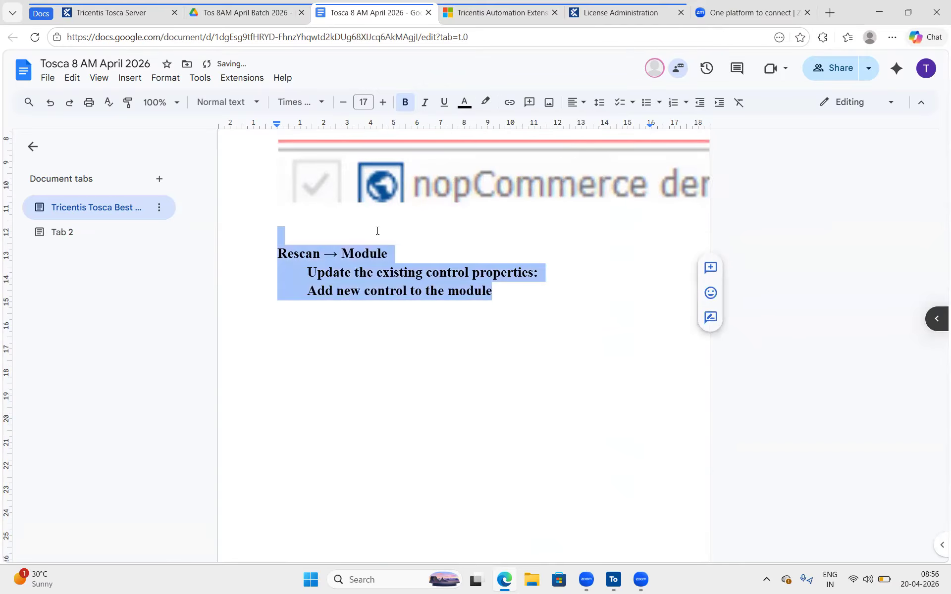
left_click(343, 290)
Recolour the word "Rescan" in the "Rescan → Module" heading purple
left_click_drag(321, 249, 253, 257)
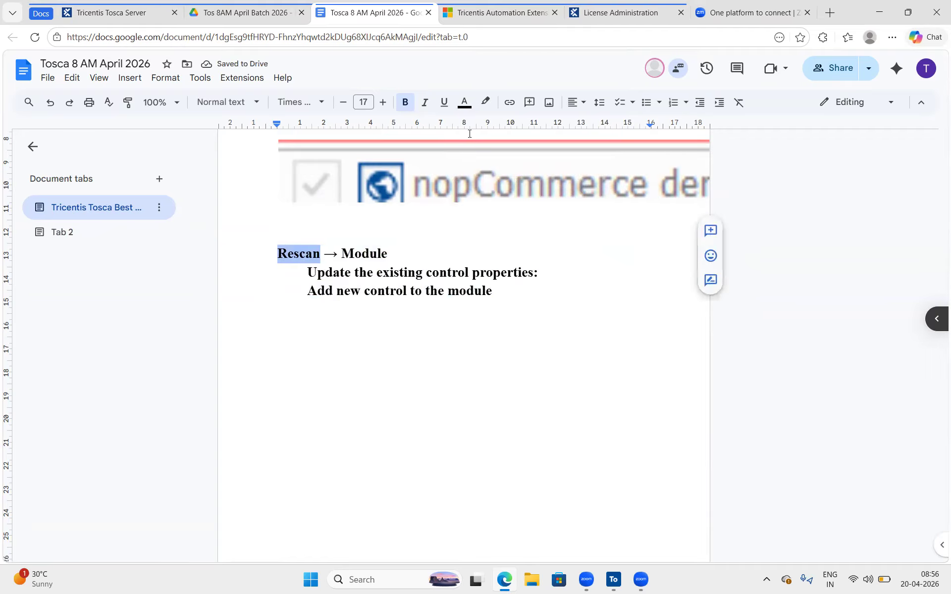
left_click(464, 102)
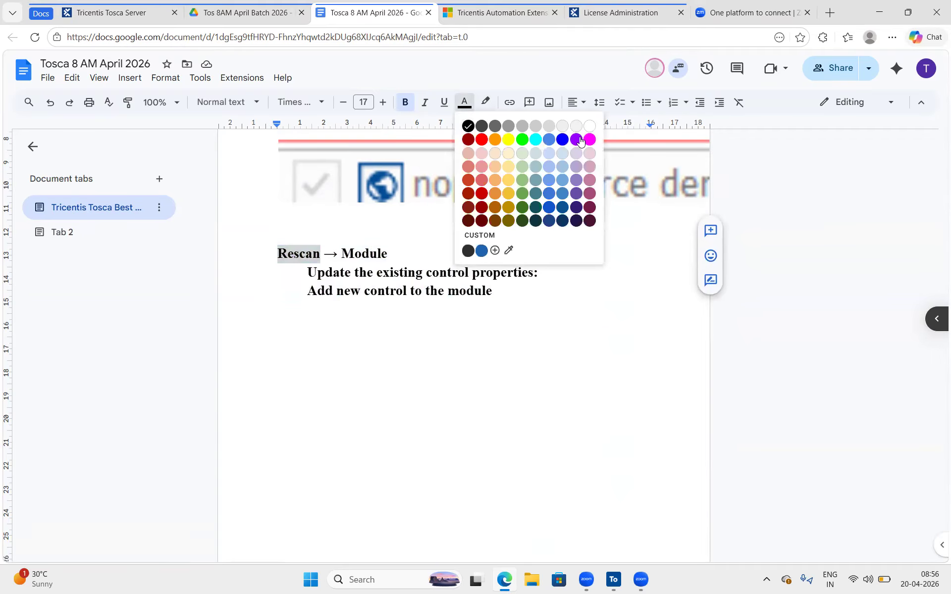
left_click(576, 140)
Switch to Tosca Commander, check out the nop | Home module folder, start an application scan from it, and maximize the XScan window
left_click(614, 581)
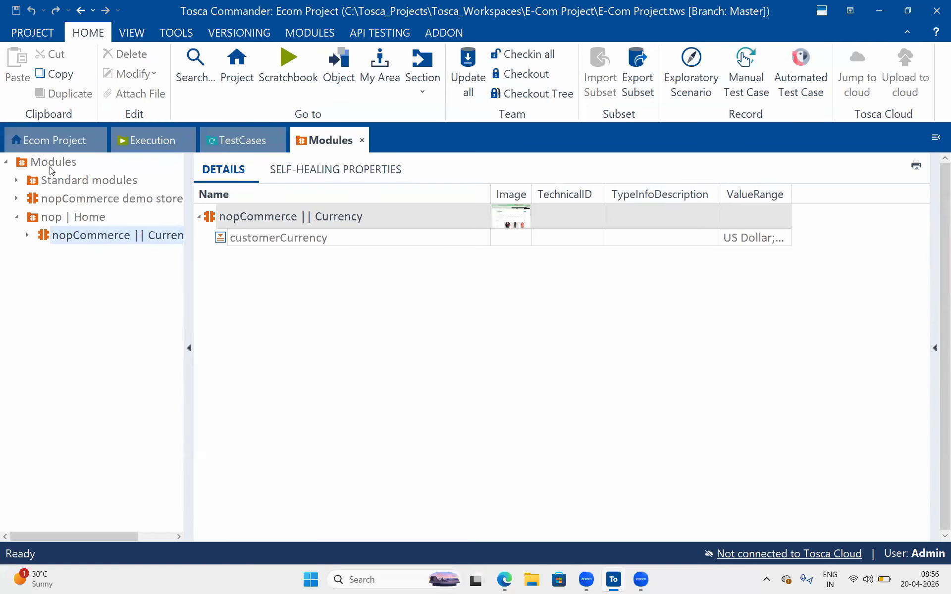
left_click(44, 222)
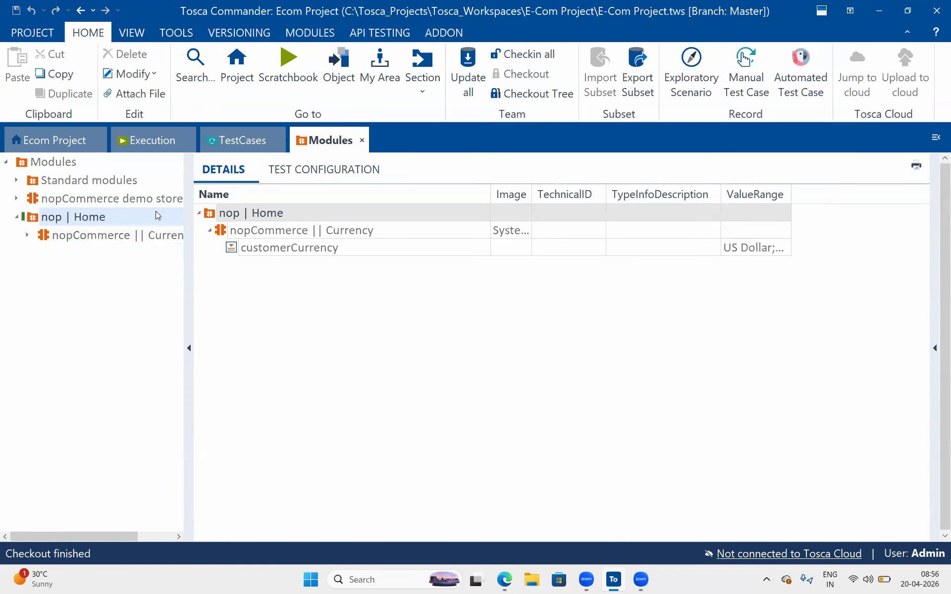
right_click(137, 215)
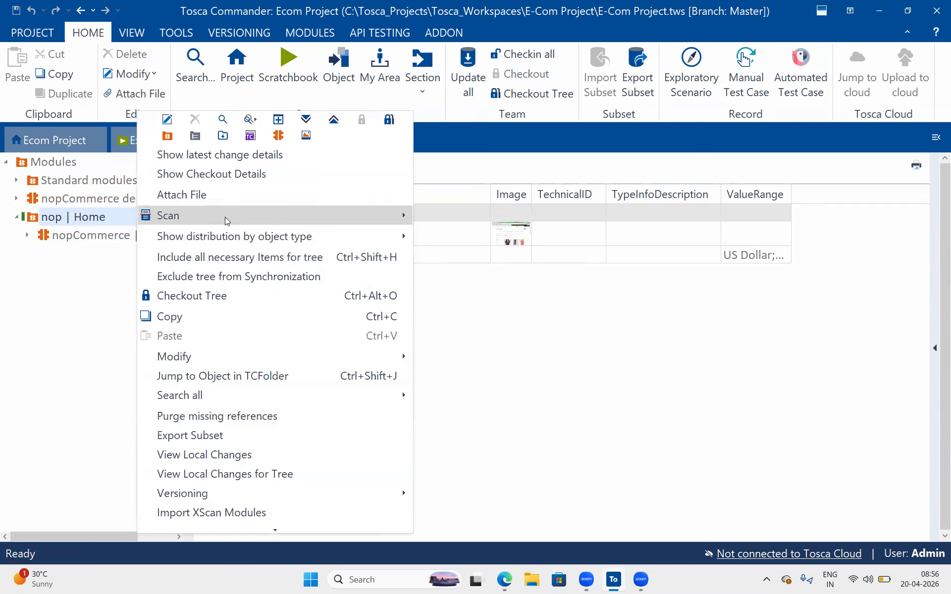
mouse_move(377, 216)
left_click(461, 216)
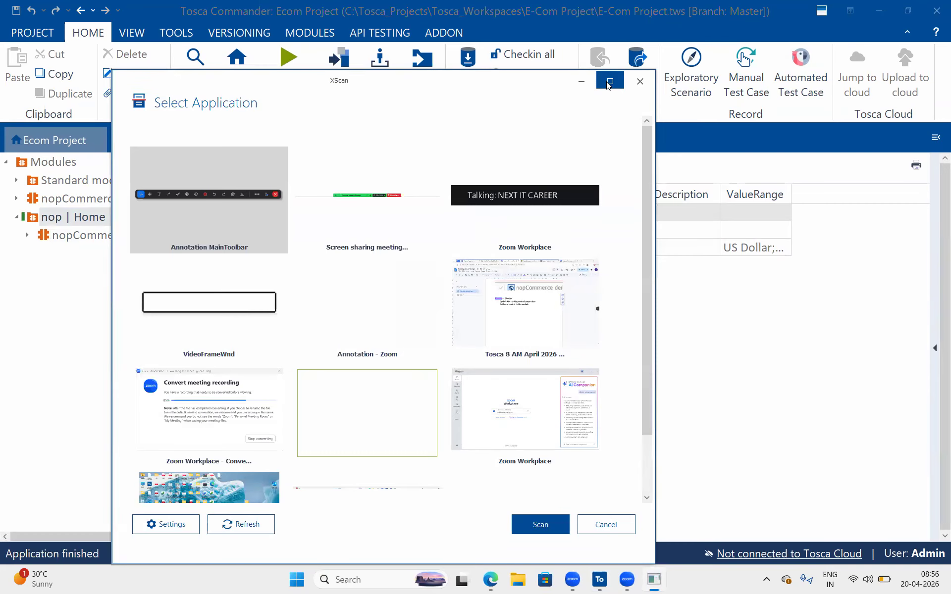
mouse_move(608, 85)
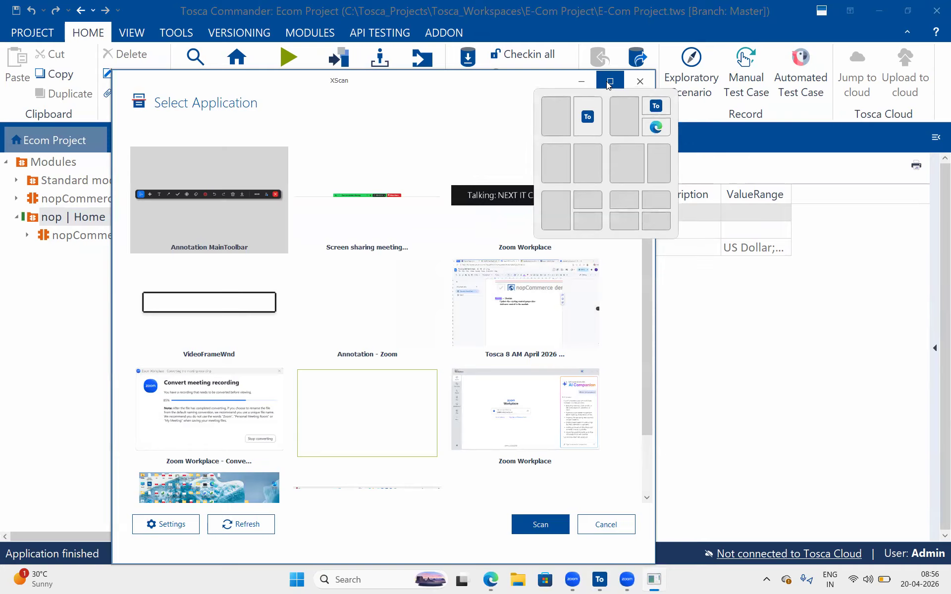
left_click(609, 83)
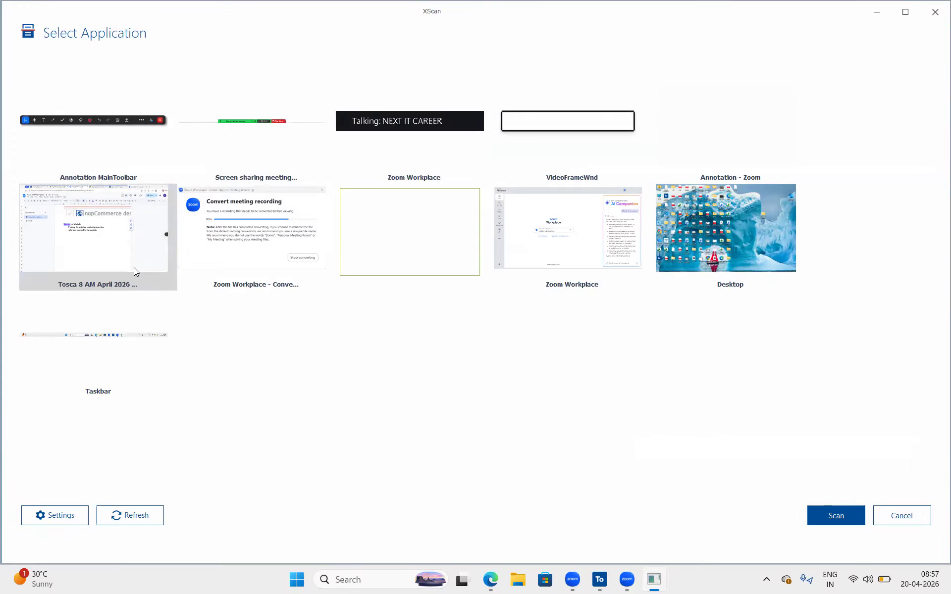
Go through the windows offered for scanning, from the Zoom recording conversion window to the Desktop and Taskbar
left_click(284, 239)
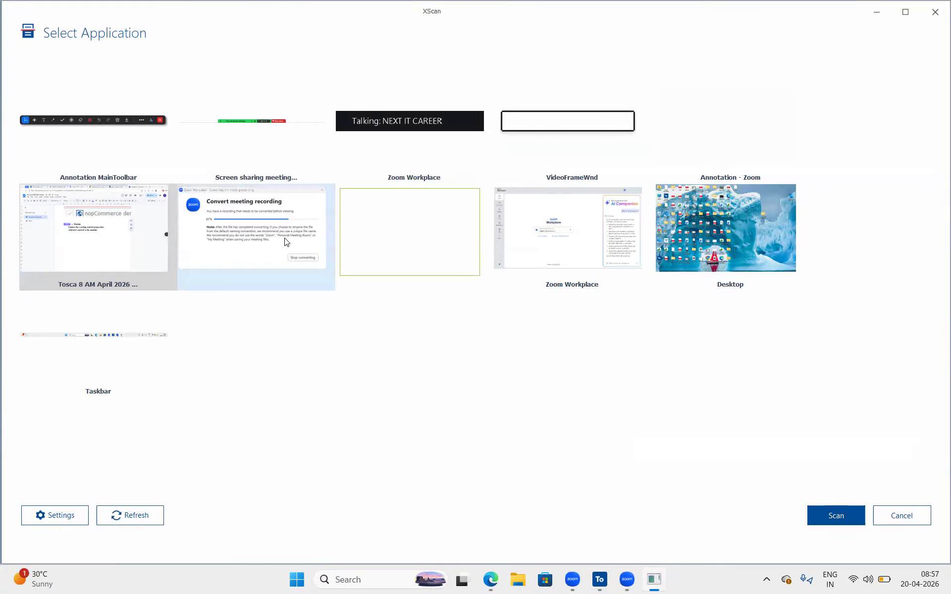
left_click(432, 252)
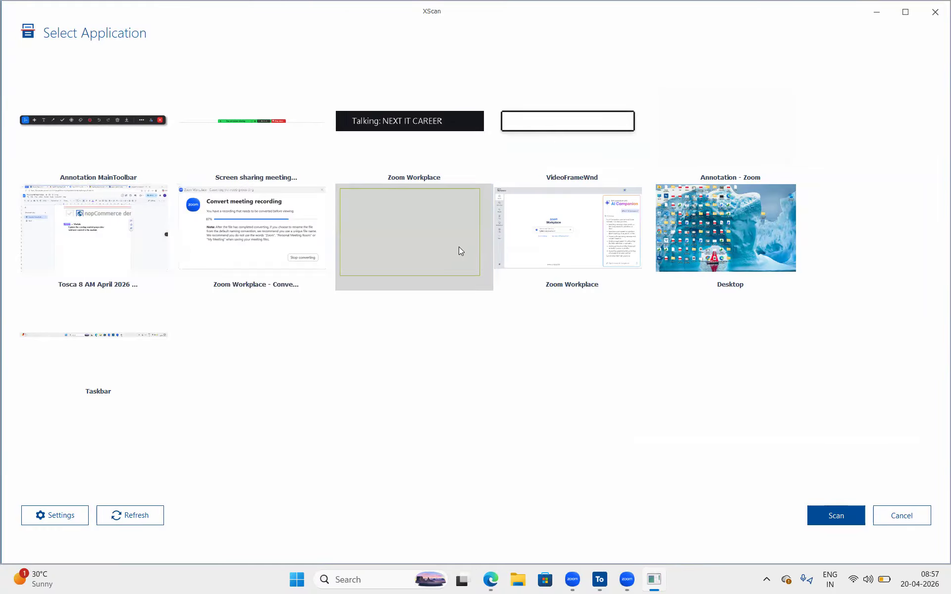
left_click(579, 239)
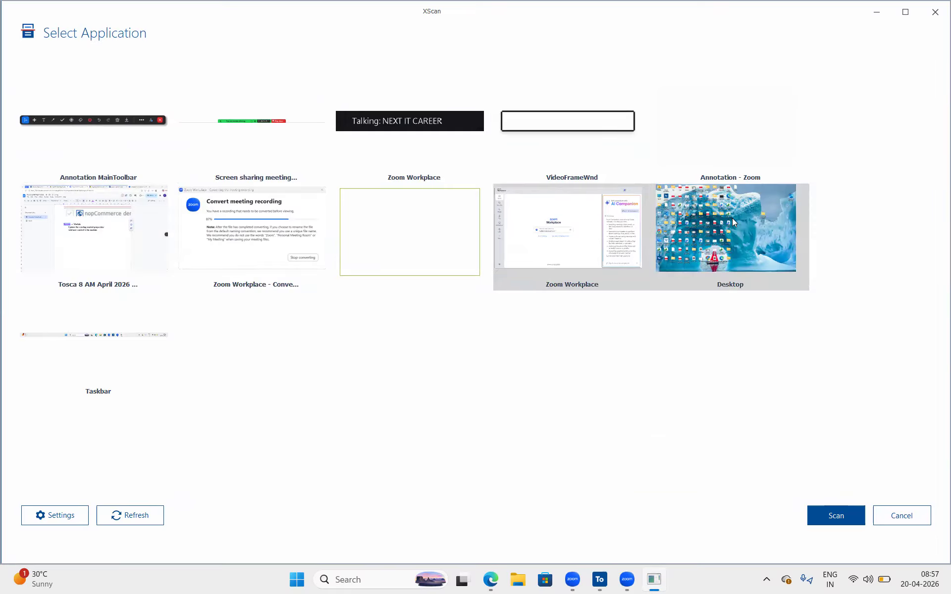
left_click(743, 222)
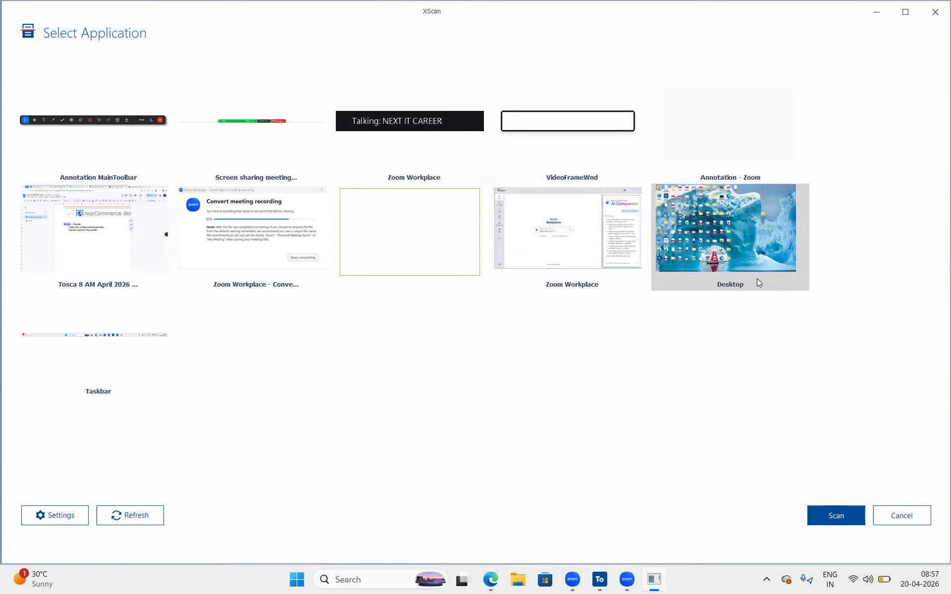
left_click(106, 340)
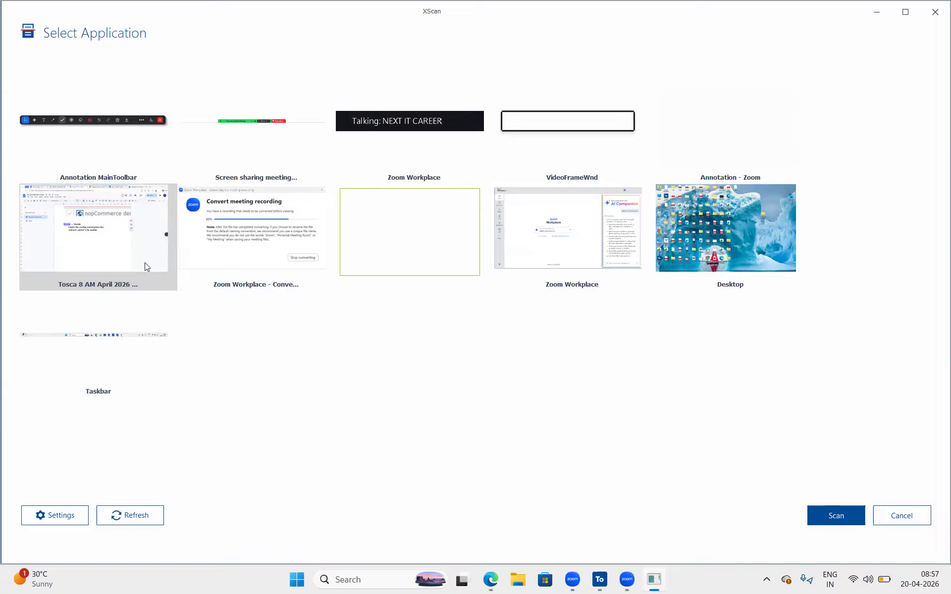
Show the scan engine options of the Tosca 8 AM April 2026 document window and choose Html
right_click(116, 244)
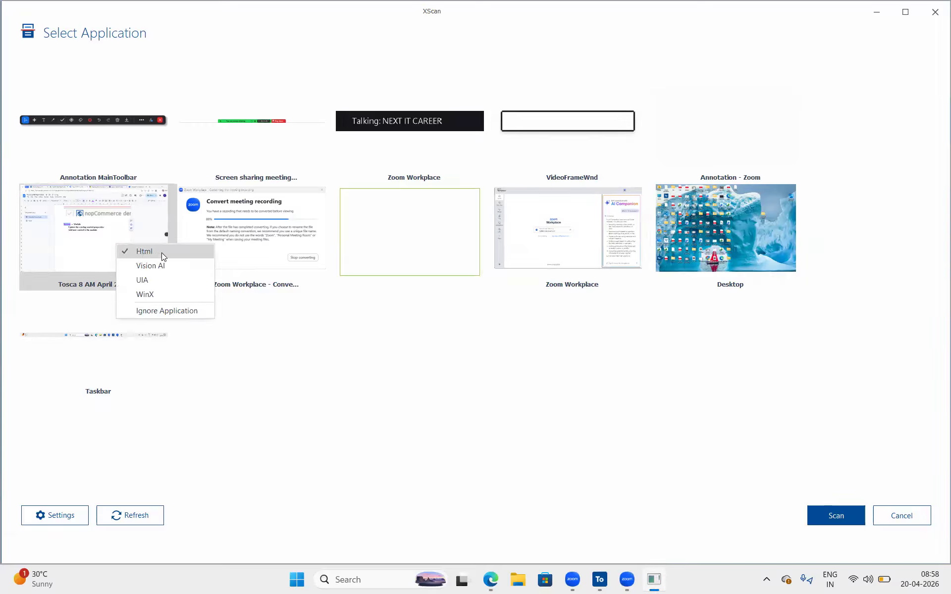
left_click(103, 226)
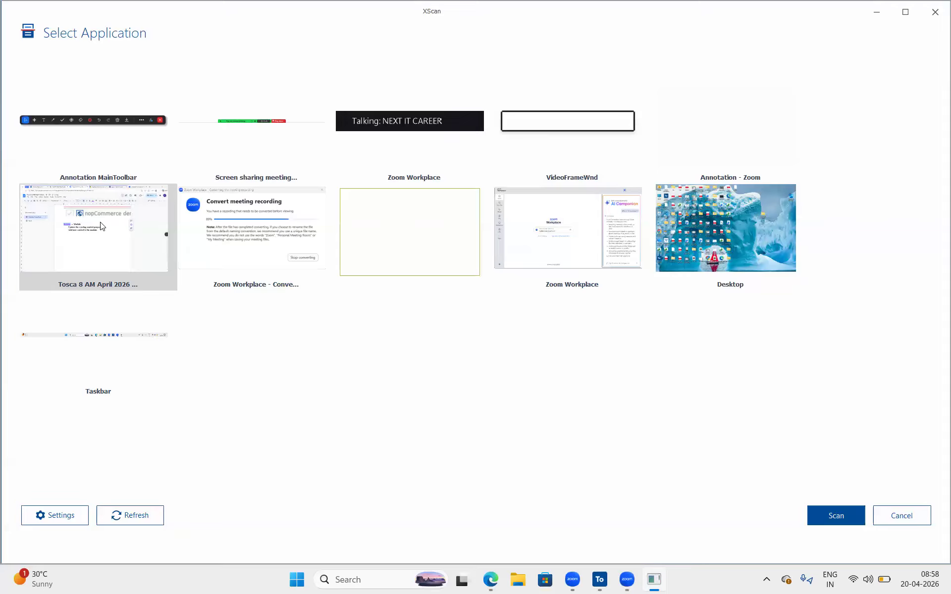
right_click(101, 224)
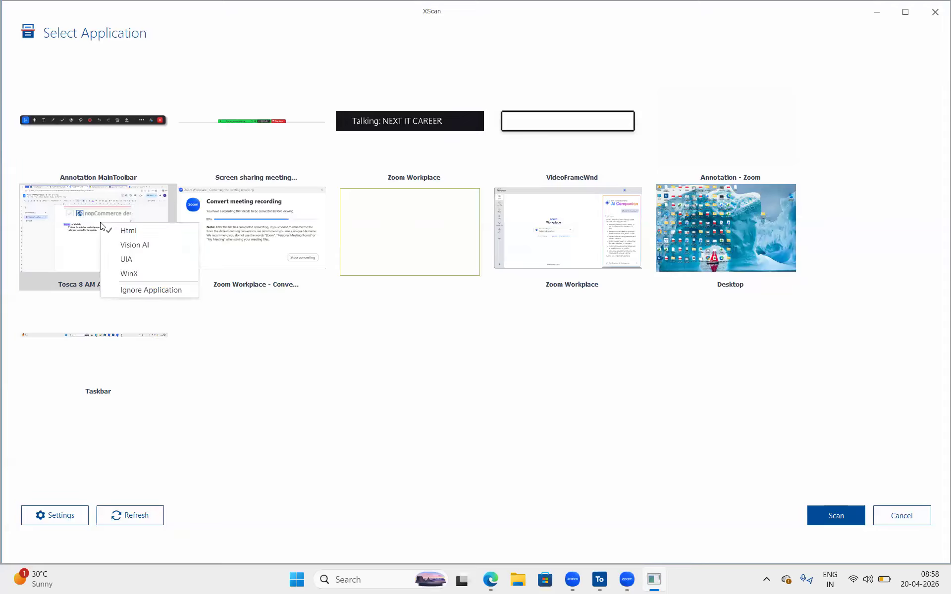
left_click(151, 233)
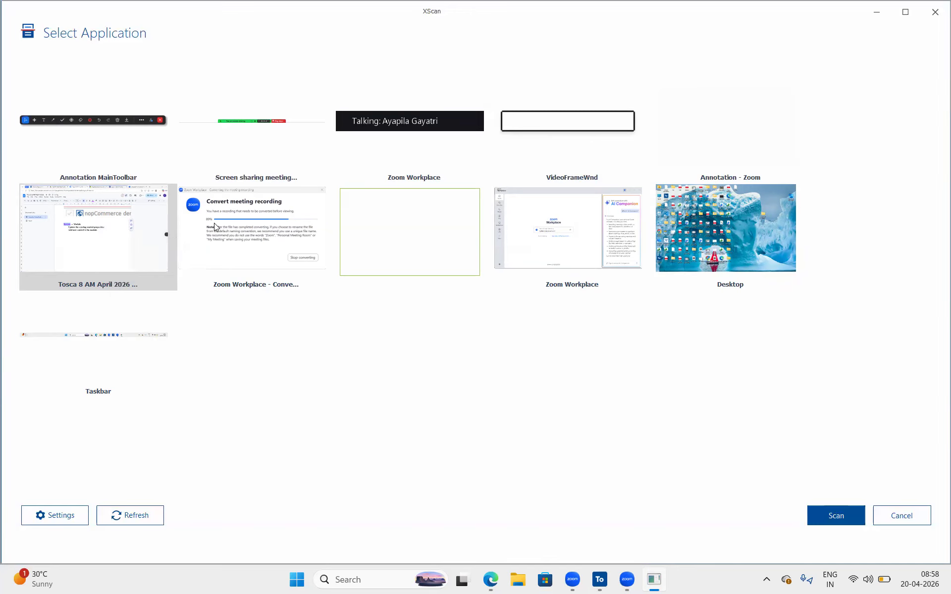
Examine the scan engines offered for the Zoom recording conversion window, the unnamed window and the main Zoom Workplace window
left_click(268, 224)
right_click(268, 224)
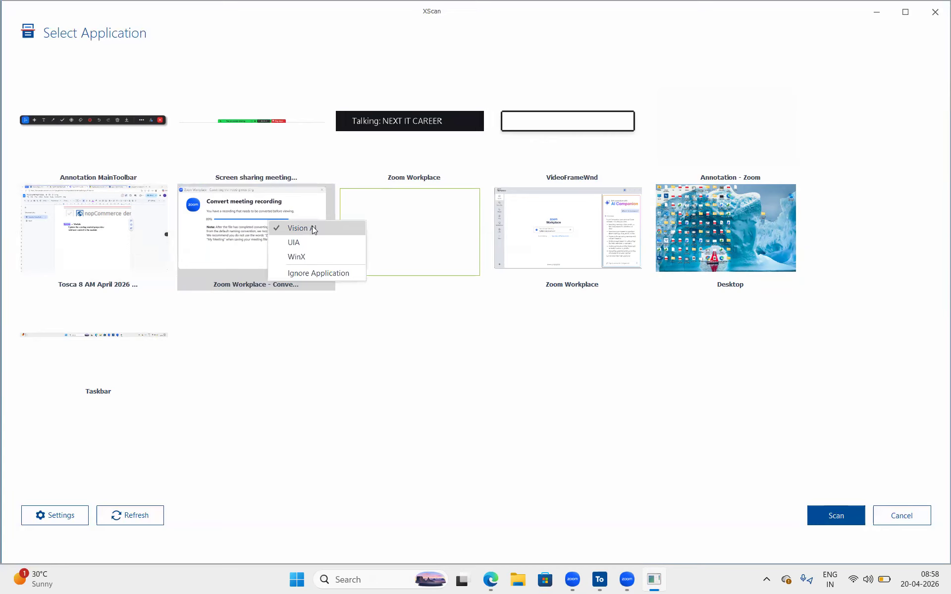
left_click(399, 221)
left_click(399, 222)
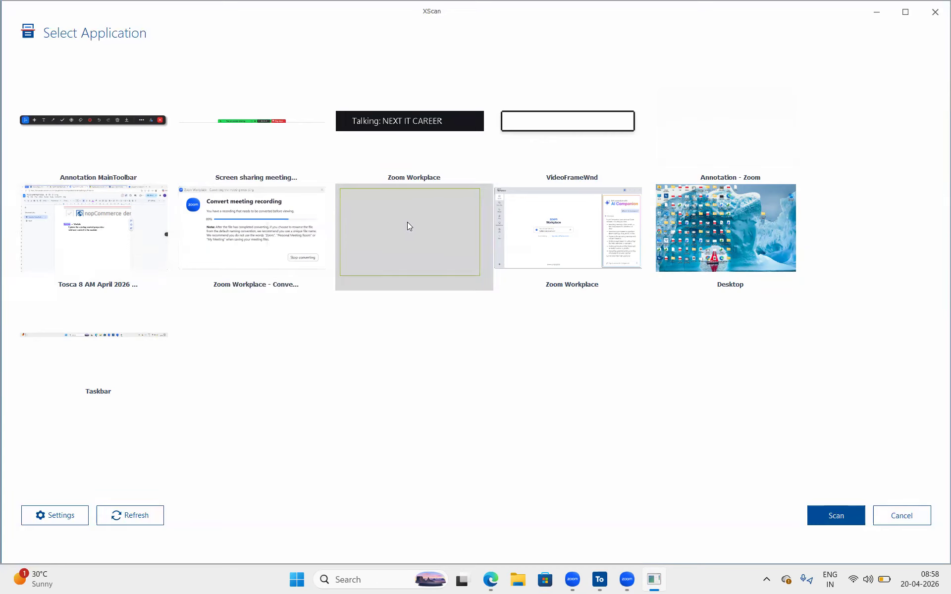
right_click(422, 227)
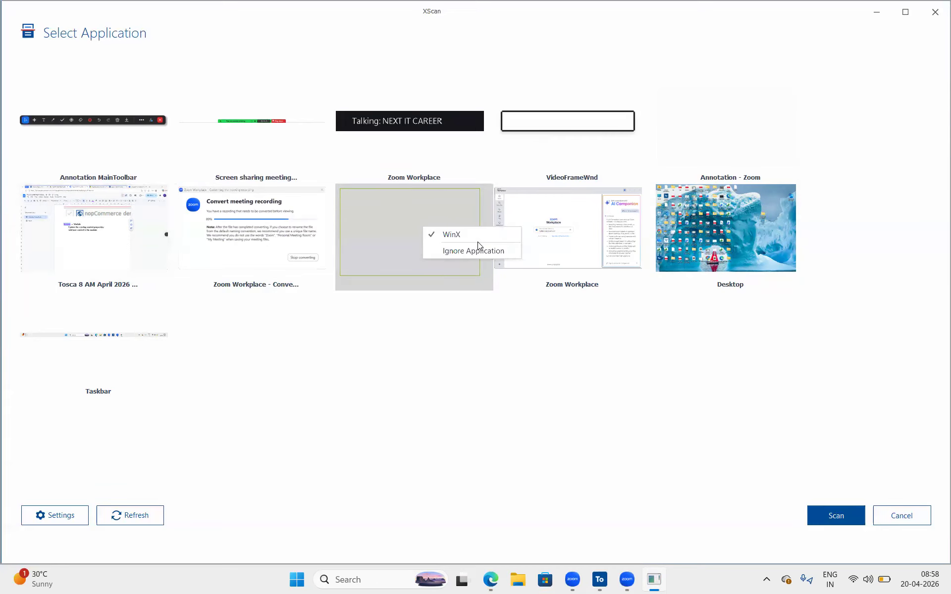
left_click(575, 223)
right_click(574, 223)
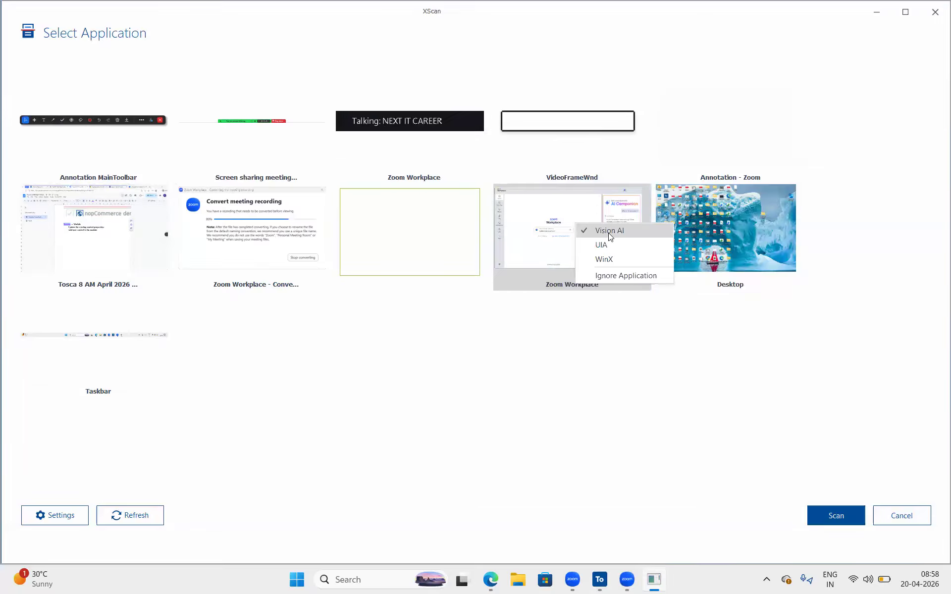
Examine the scan engines offered for the Desktop and the Taskbar
left_click(750, 232)
left_click(750, 232)
right_click(750, 232)
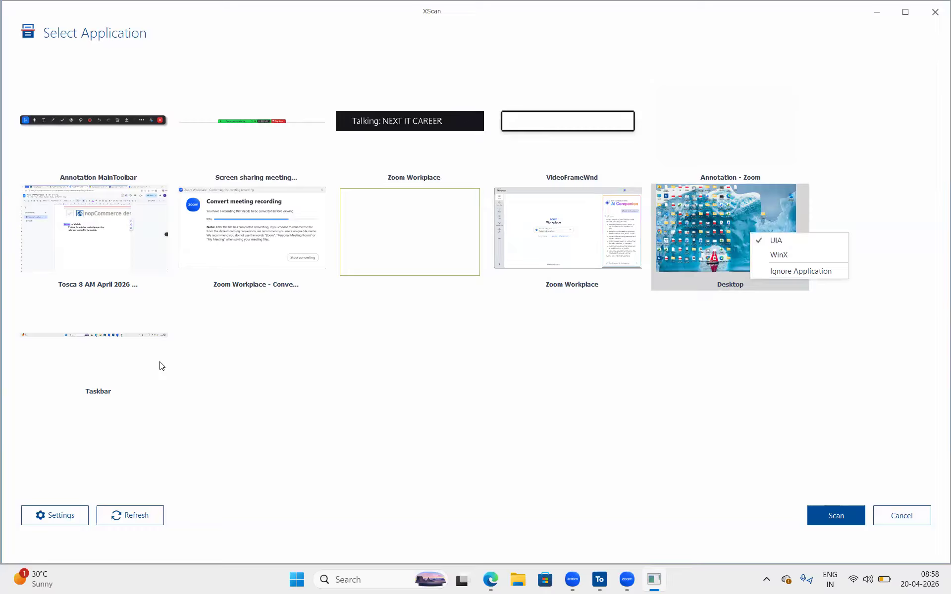
left_click(124, 361)
left_click(124, 360)
right_click(124, 360)
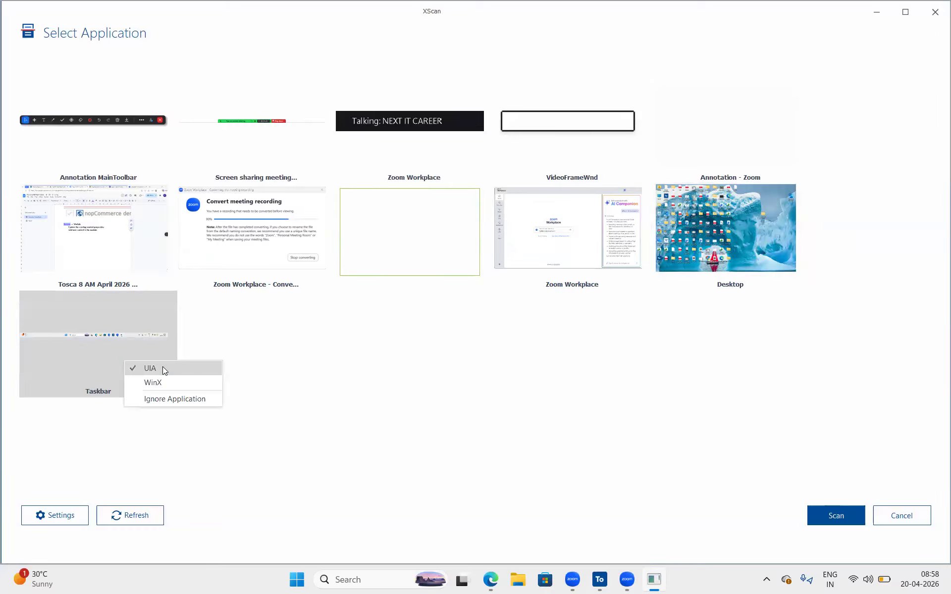
Examine the scan engines offered for the Annotation MainToolbar, screen sharing meeting, Zoom Workplace talking bar and VideoFrameWnd windows
left_click(98, 128)
left_click(97, 127)
right_click(97, 127)
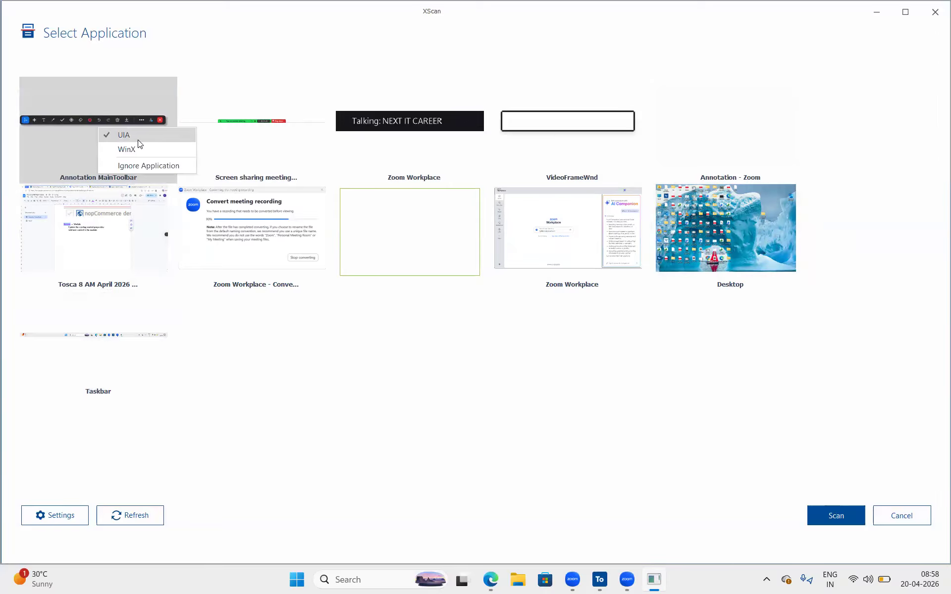
left_click(256, 121)
right_click(255, 121)
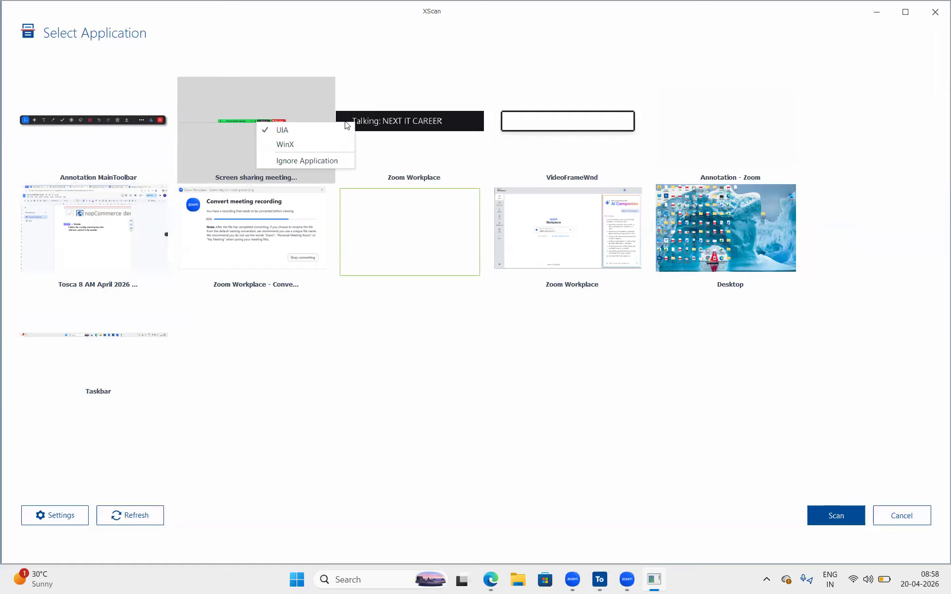
left_click(439, 118)
right_click(439, 118)
left_click(546, 131)
right_click(545, 131)
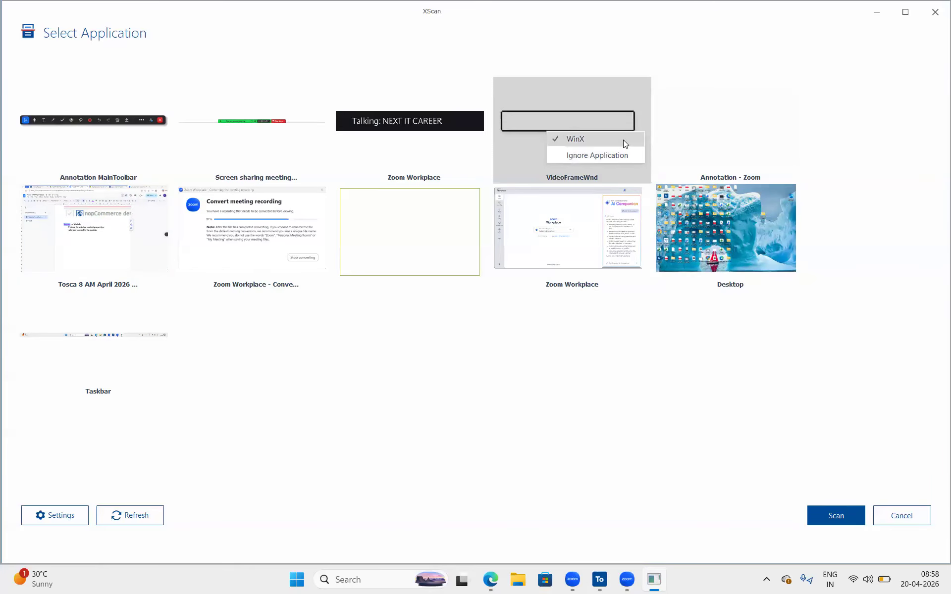
Check which scan engine is set for the Tosca 8 AM April 2026 document window
left_click(119, 241)
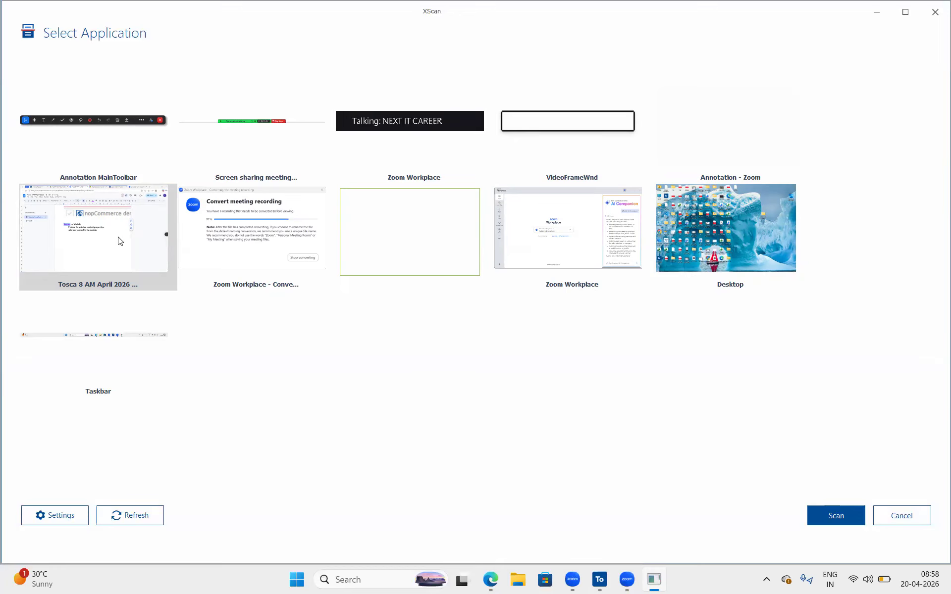
right_click(118, 240)
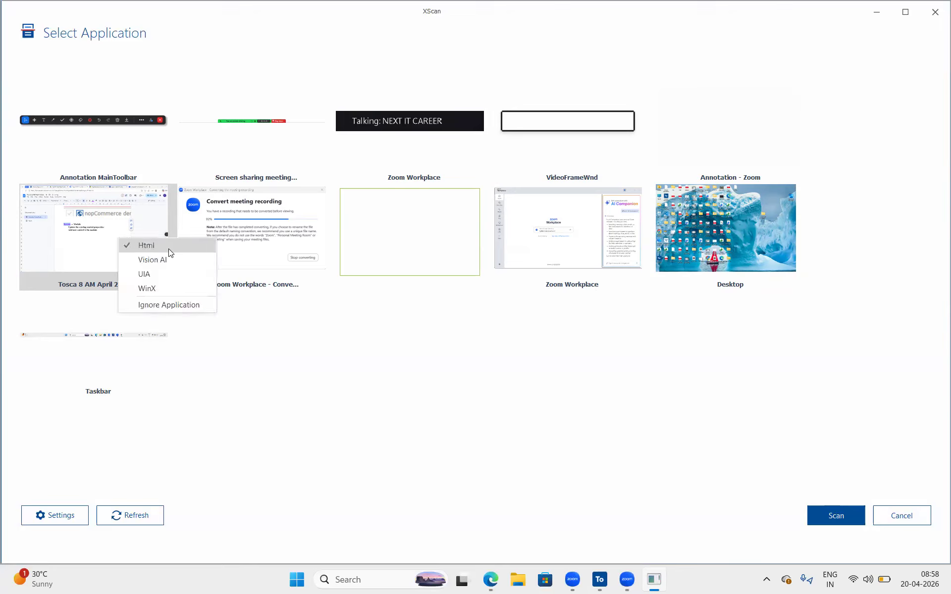
left_click(68, 253)
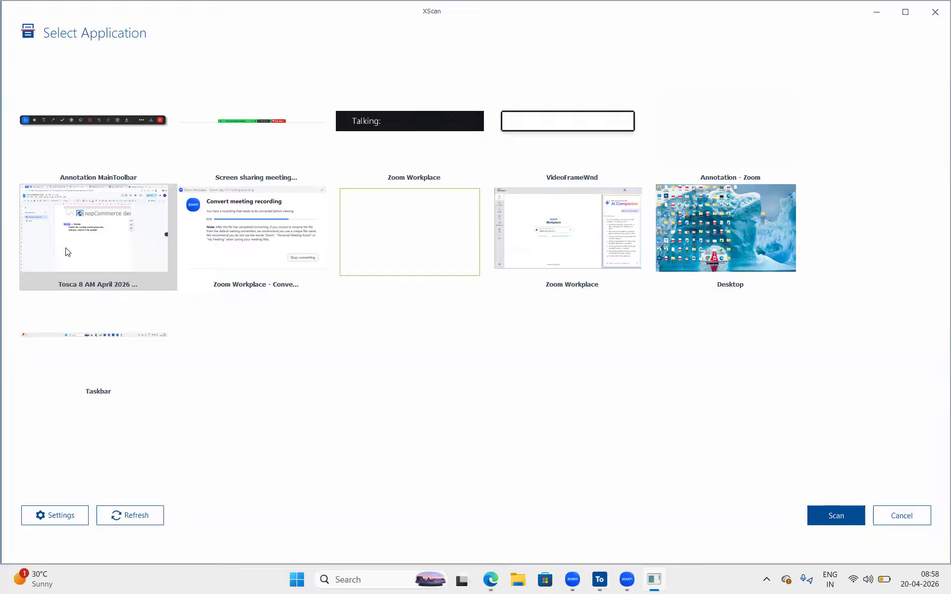
Go through the Zoom, unnamed, Desktop and Taskbar entries once more, and review the Tosca 8 AM April 2026 window's engine options
left_click(192, 238)
left_click(403, 252)
left_click(563, 244)
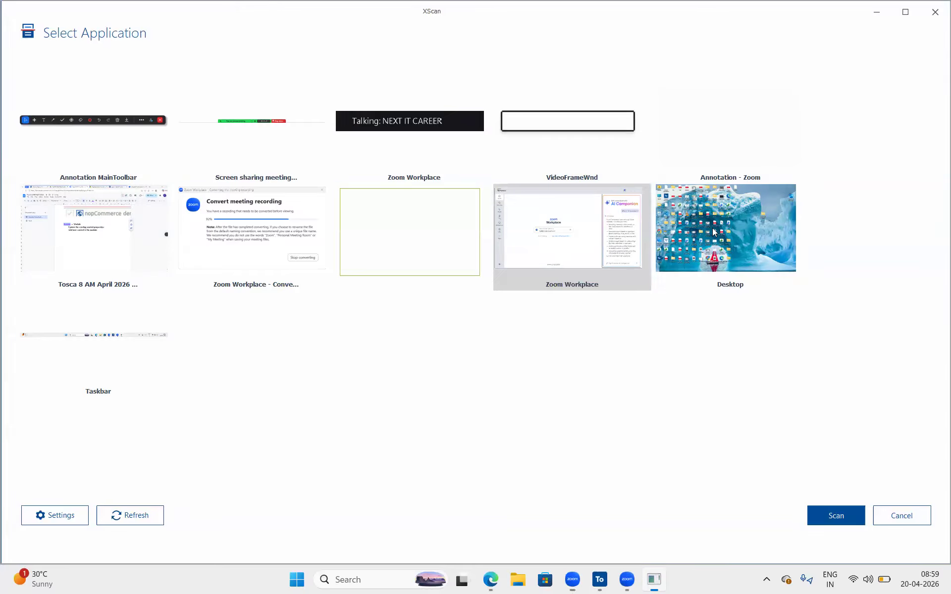
left_click(714, 232)
left_click(125, 362)
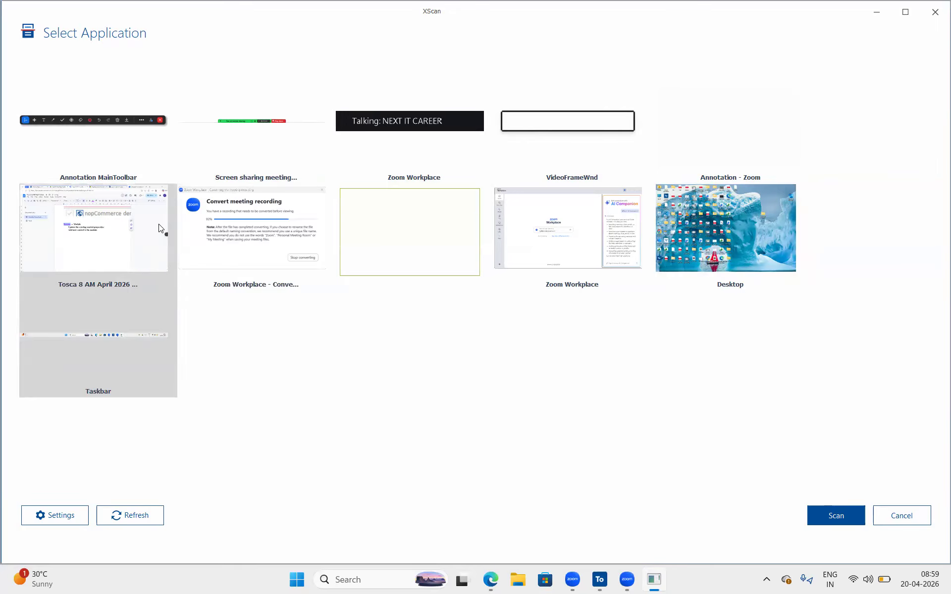
left_click(135, 229)
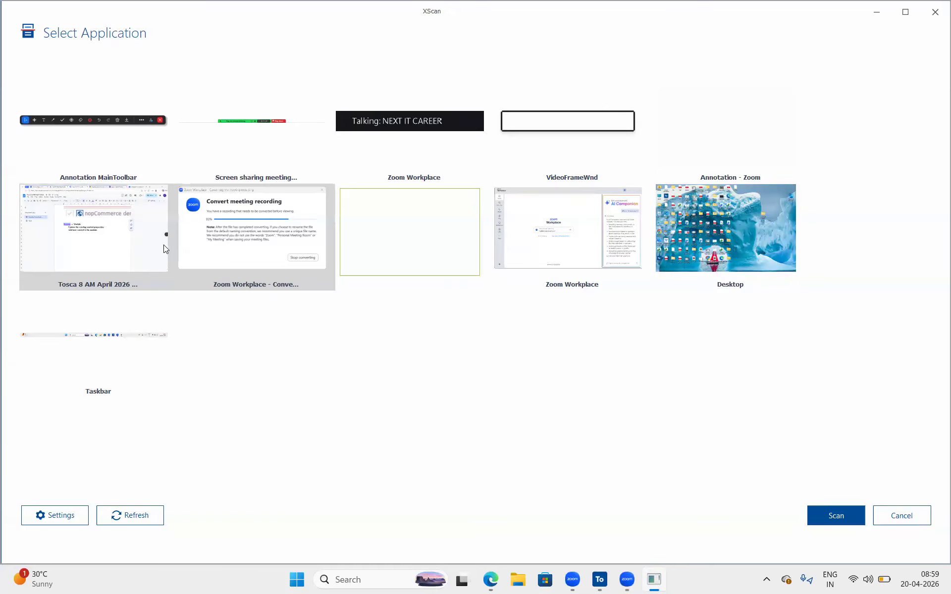
left_click(416, 236)
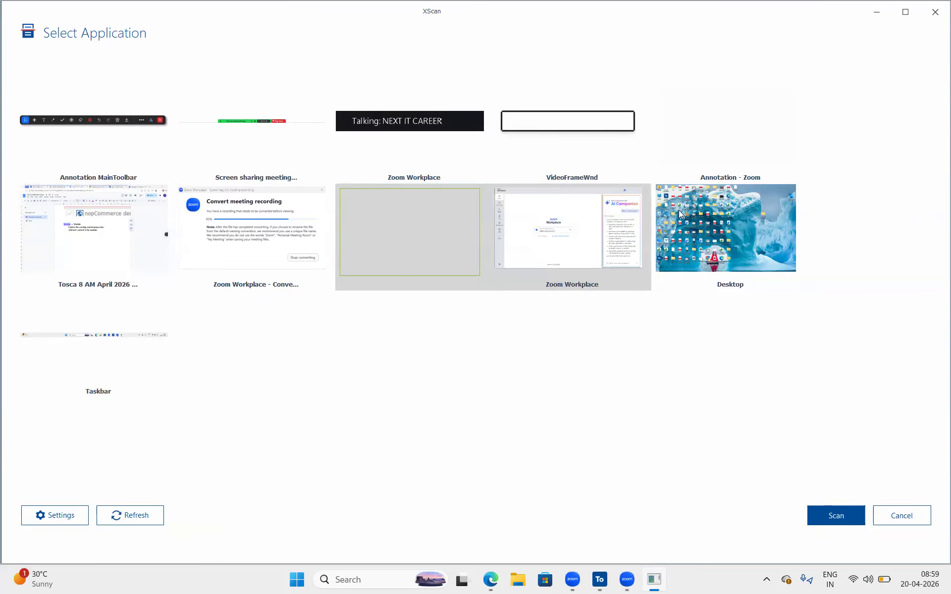
left_click(559, 206)
left_click(241, 248)
left_click(62, 233)
right_click(61, 230)
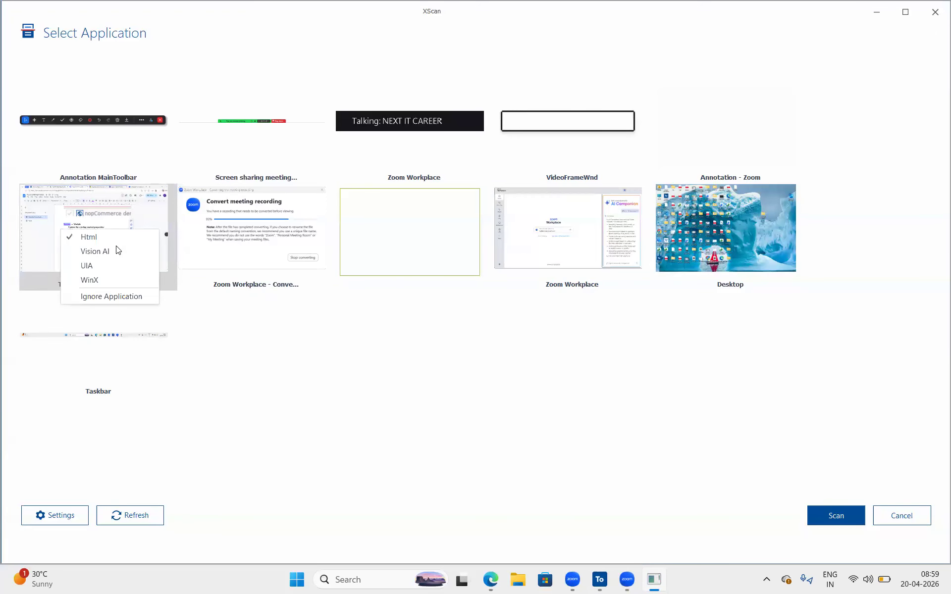
left_click(156, 214)
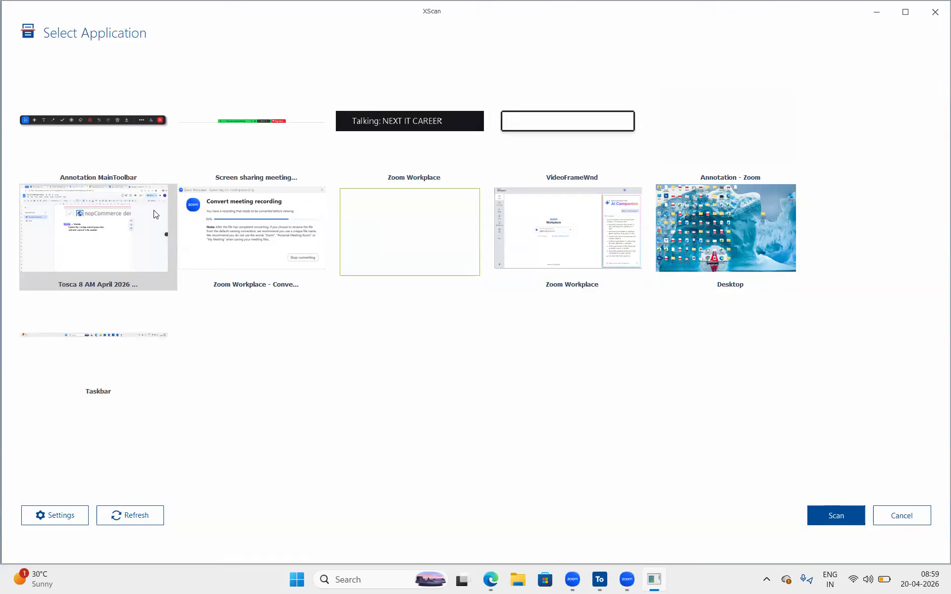
Examine the scan engines offered for the Tosca 8 AM April 2026 document window and the Taskbar
right_click(155, 214)
left_click(124, 344)
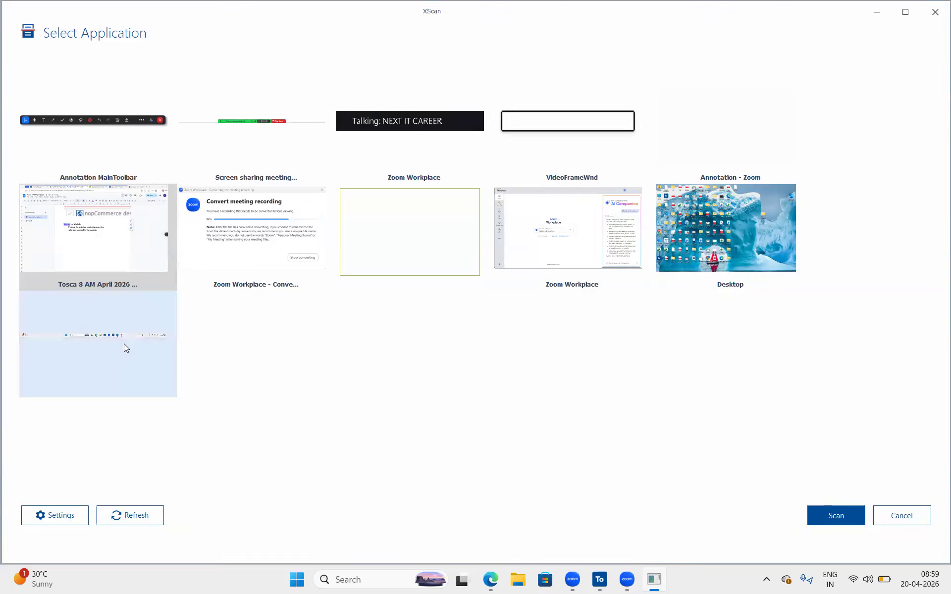
right_click(124, 344)
left_click(125, 214)
left_click(125, 214)
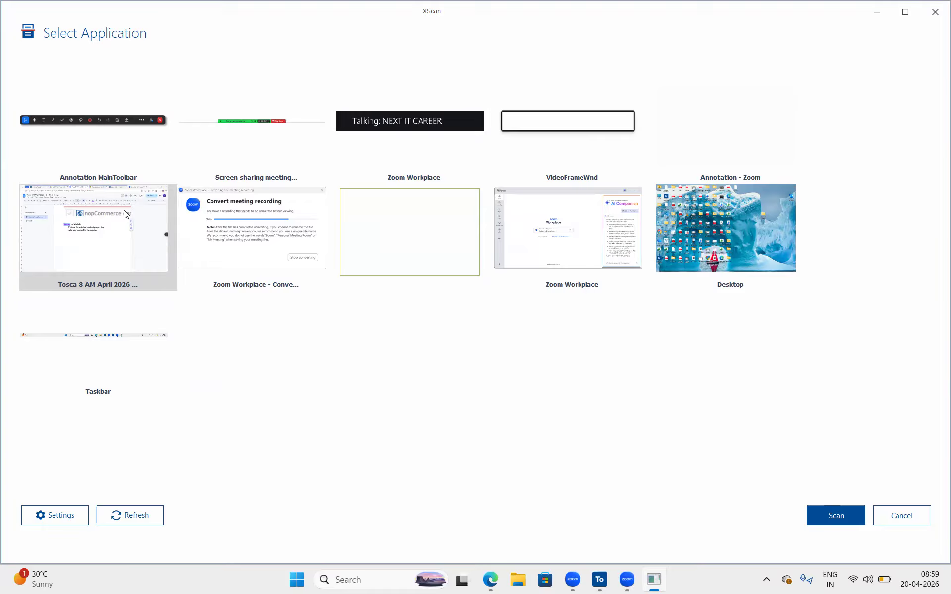
right_click(126, 214)
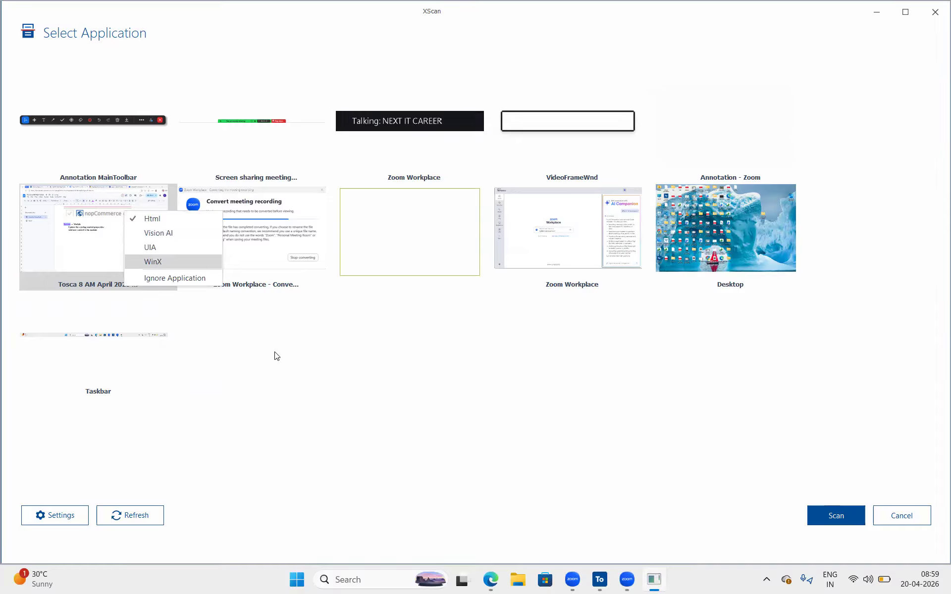
Search Windows for excel and open the recent Sample workbook
left_click(360, 582)
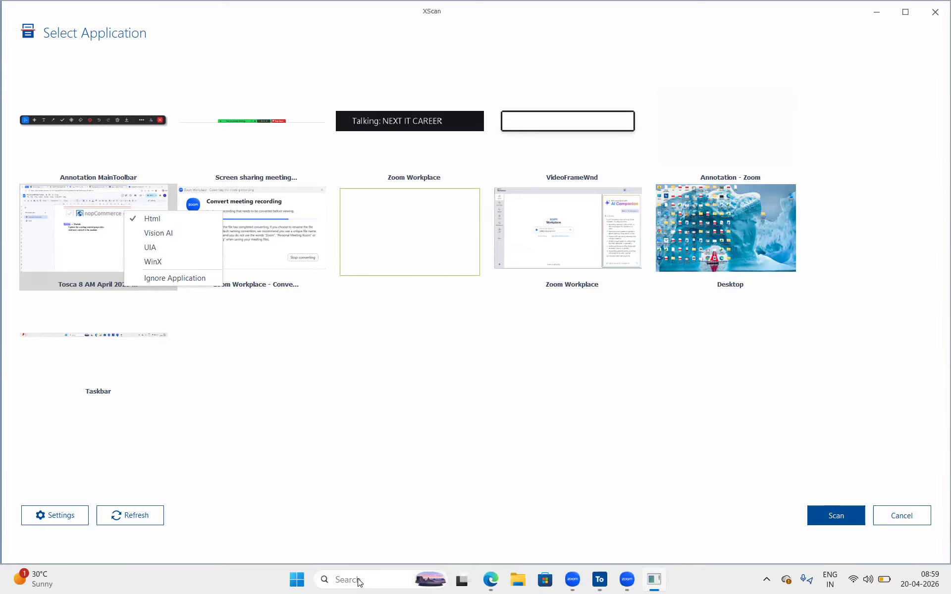
type("excel")
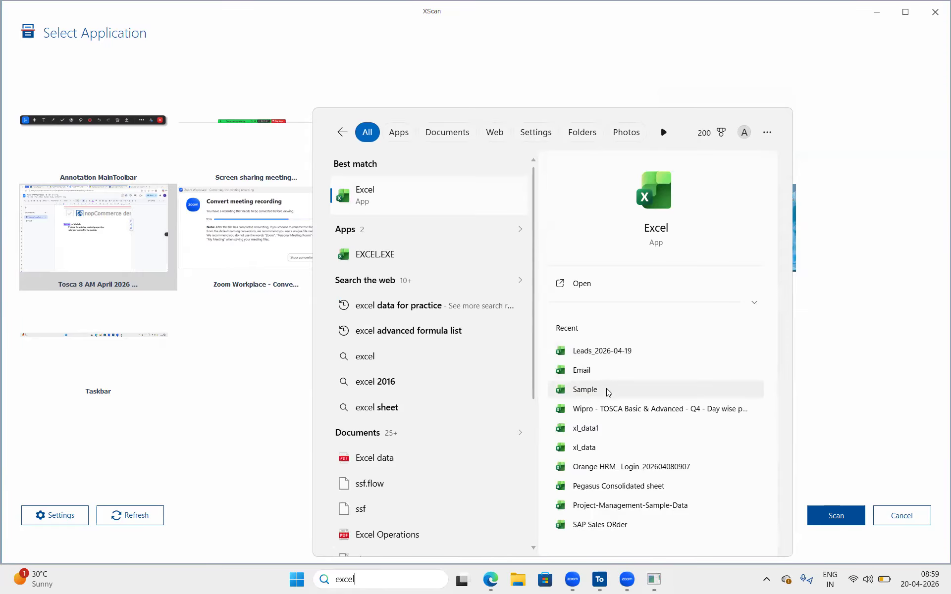
left_click(608, 390)
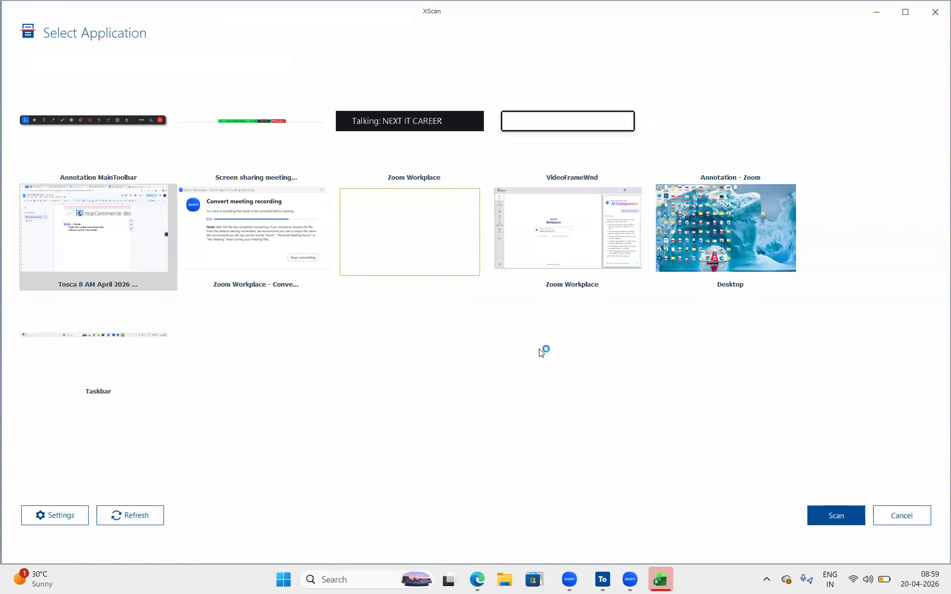
Refresh XScan's application list and examine the scan engines offered for the Sample - Excel window
left_click(136, 511)
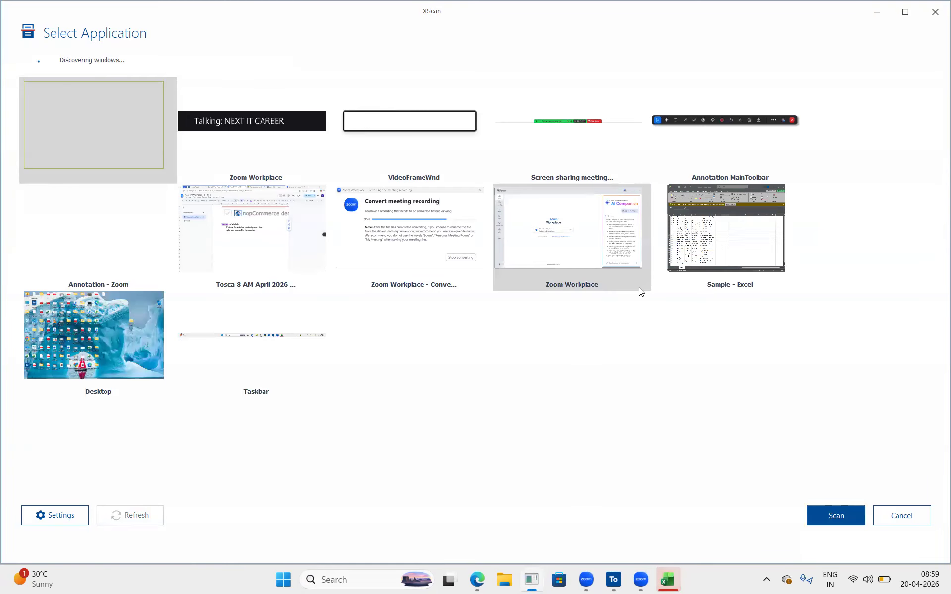
left_click(703, 246)
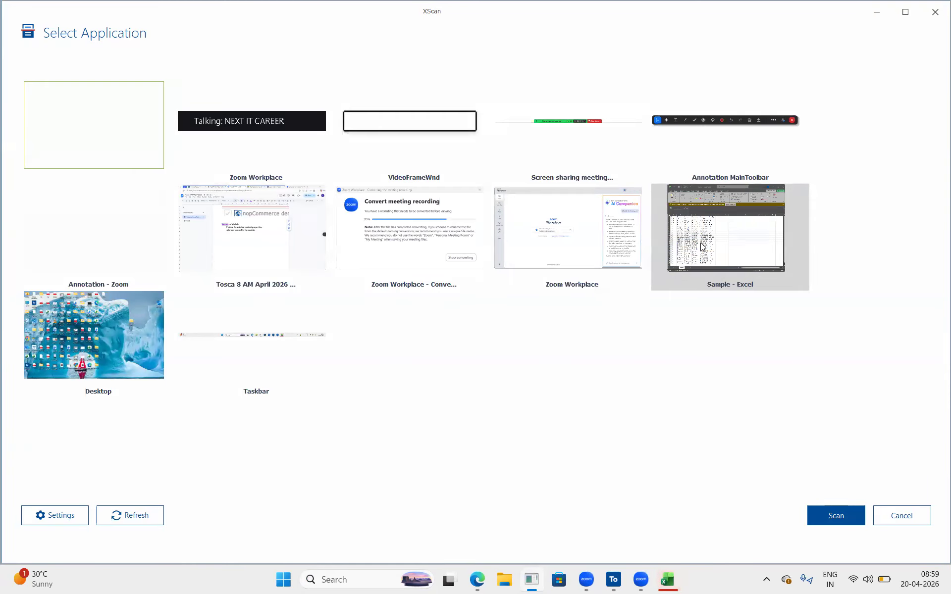
right_click(753, 233)
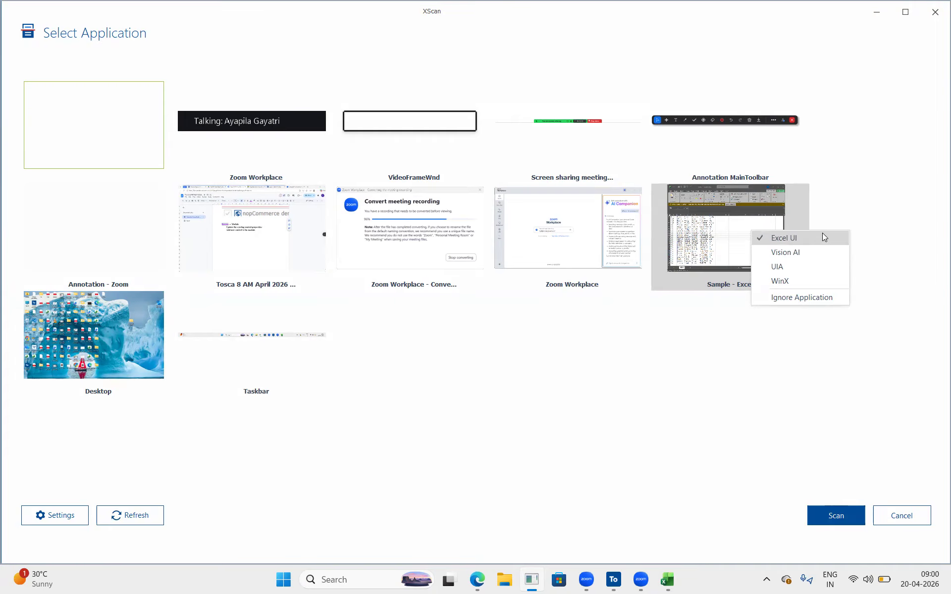
Search Windows for SAP and launch the SAP Logon app
left_click(361, 581)
type("SAP")
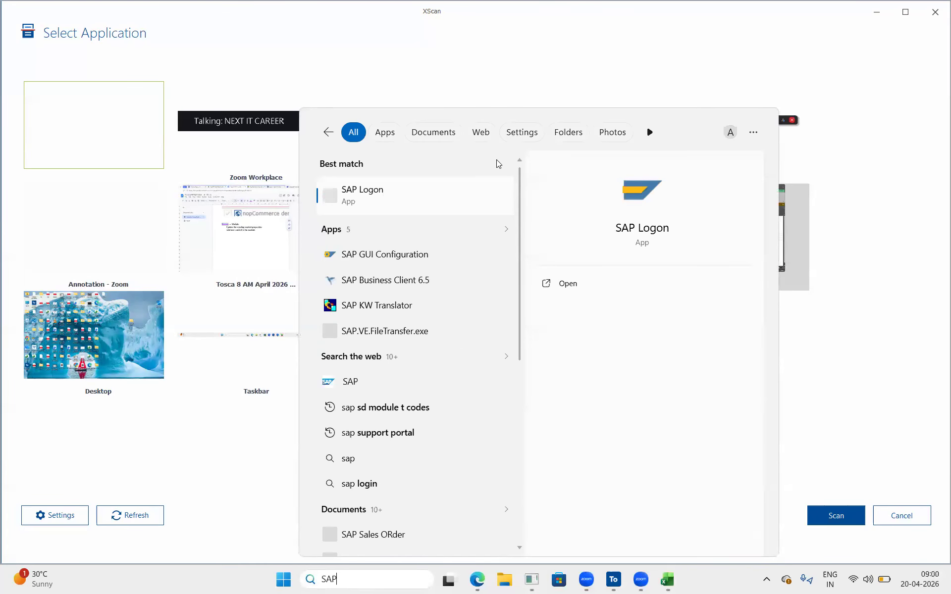
left_click(418, 196)
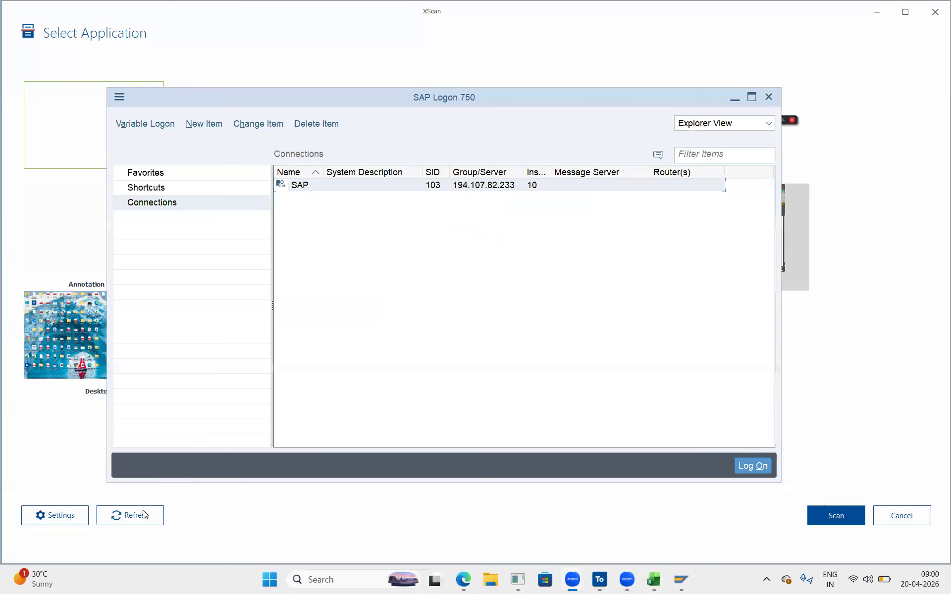
Refresh XScan's application list and examine the scan engines offered for the SAP Logon 750 window
left_click(239, 513)
left_click(145, 515)
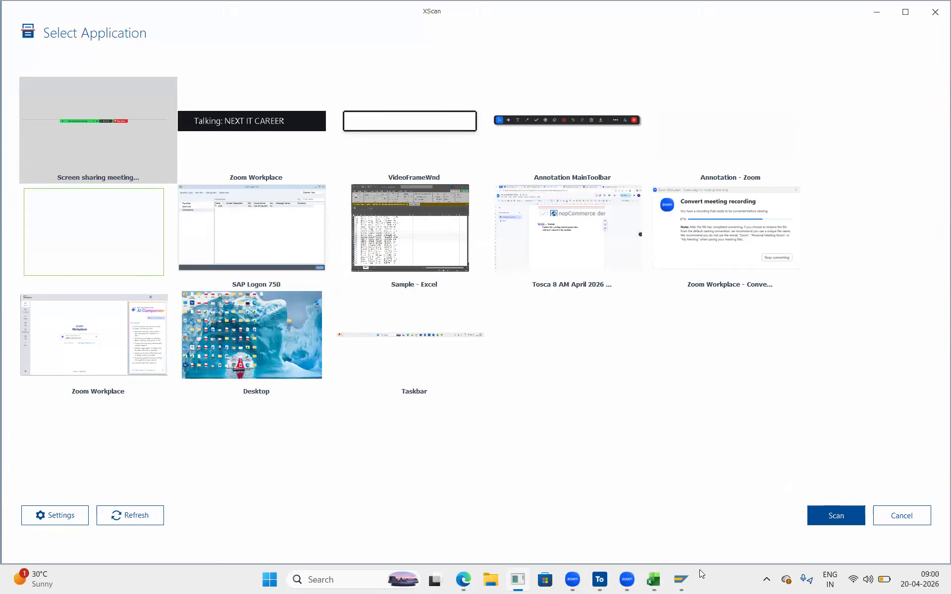
left_click(149, 515)
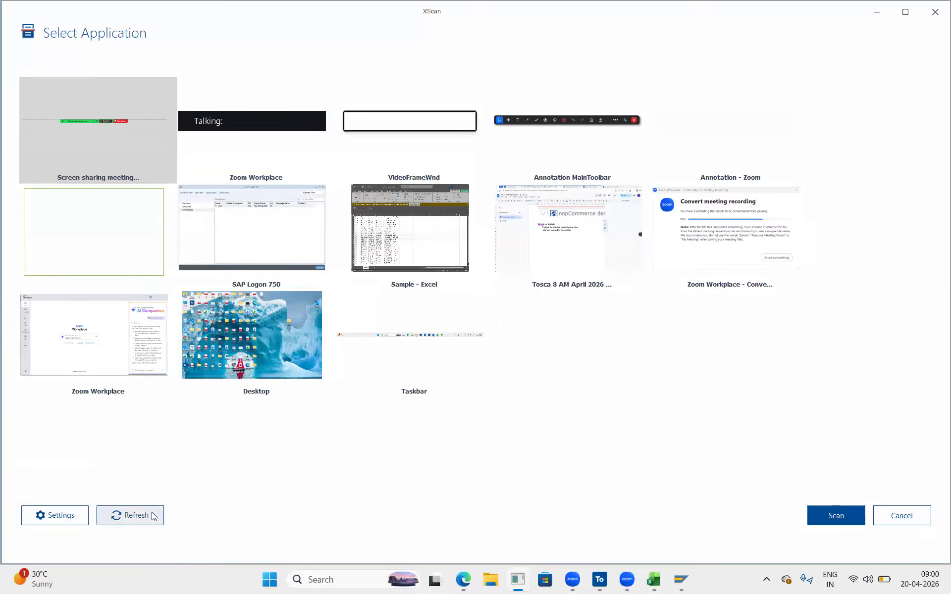
left_click(274, 279)
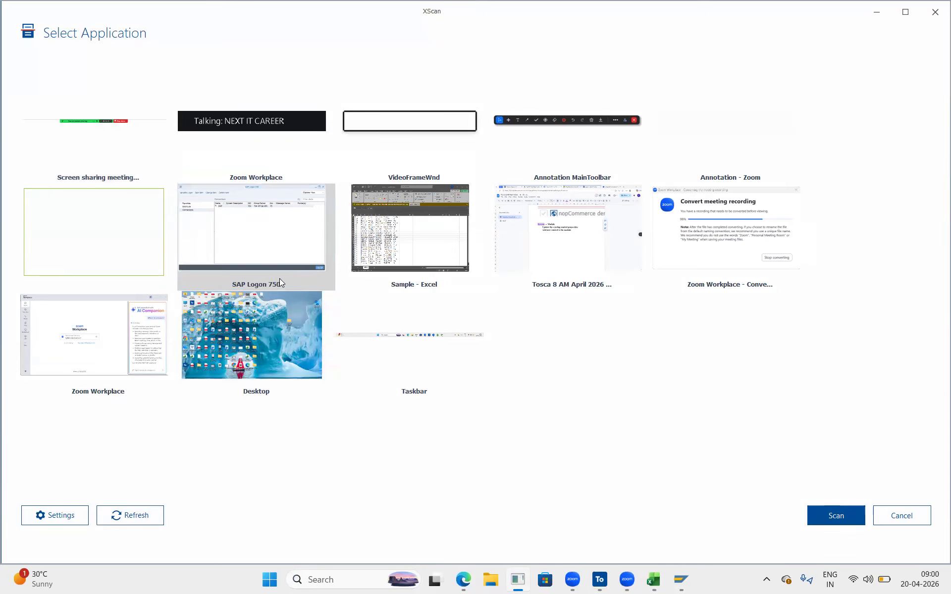
right_click(281, 225)
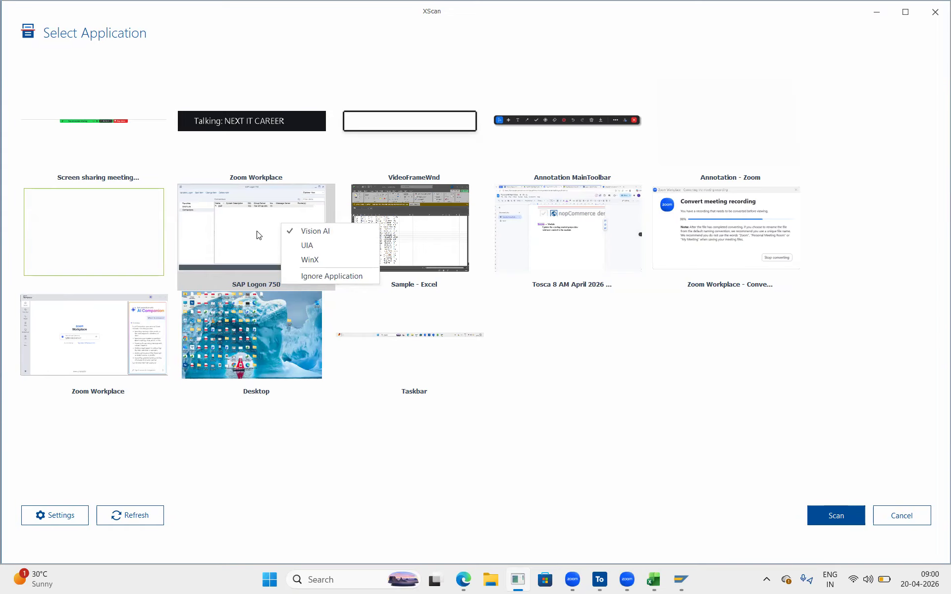
View the SAP Logon 750 window briefly, then recheck its scan engine options in XScan
left_click(682, 581)
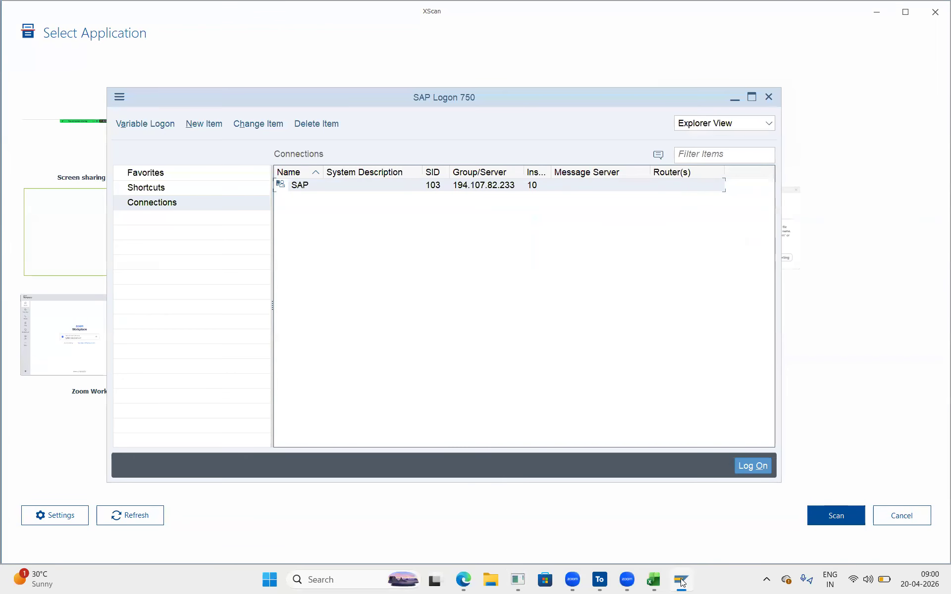
left_click(682, 580)
right_click(265, 248)
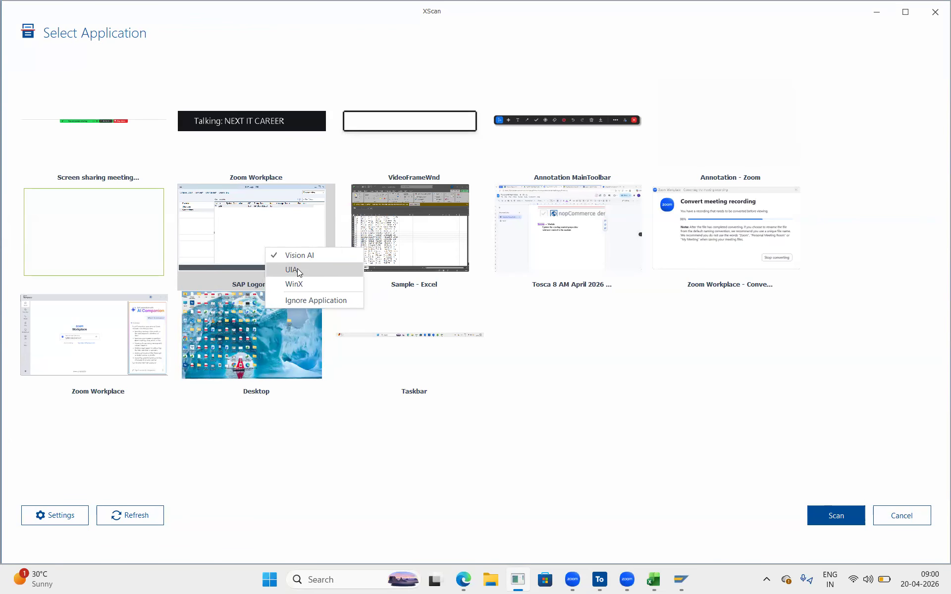
Open the SAP connection's logon screen from SAP Logon 750 and switch back to XScan
left_click(681, 580)
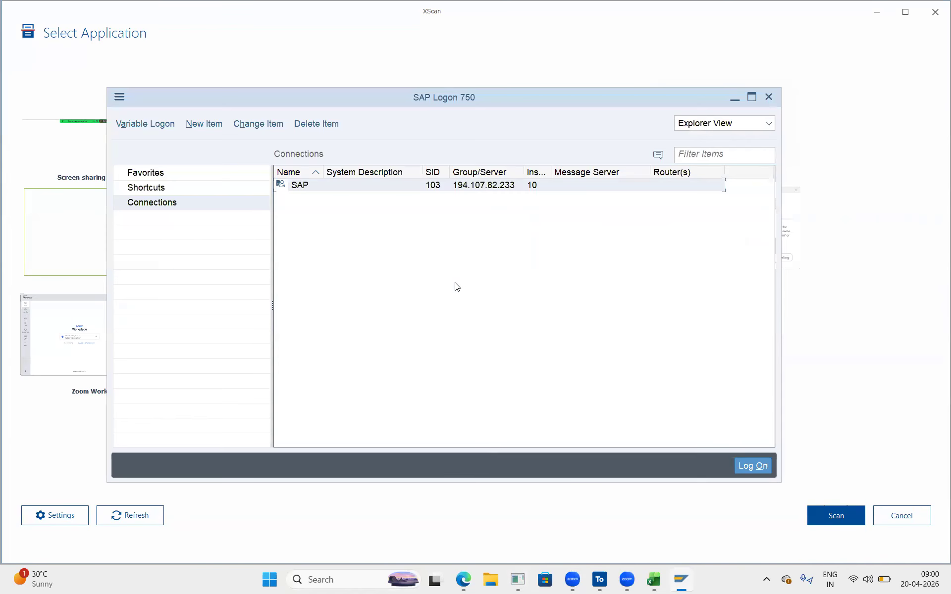
double_click(307, 190)
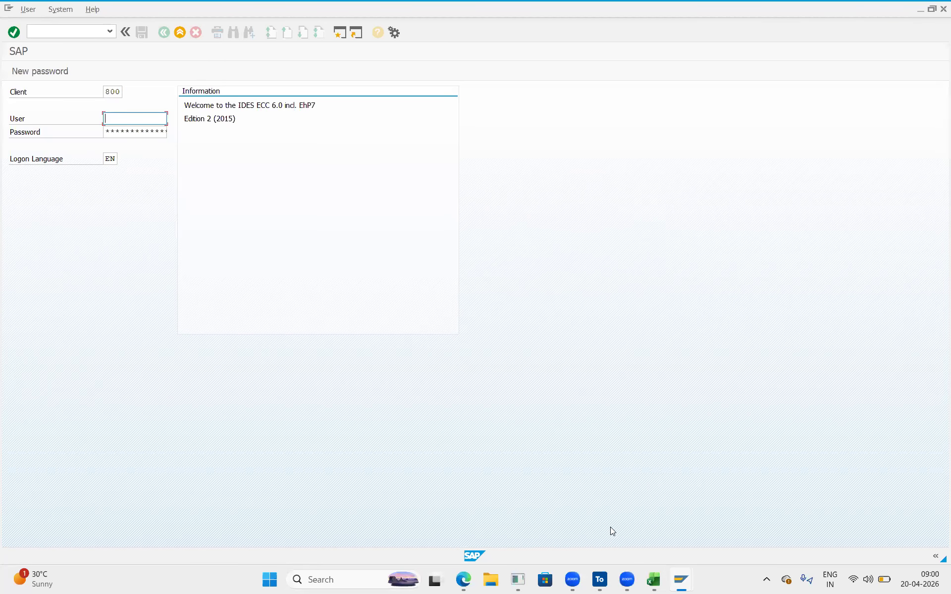
key("alt+Tab")
key("alt+Tab")
key("alt+Tab")
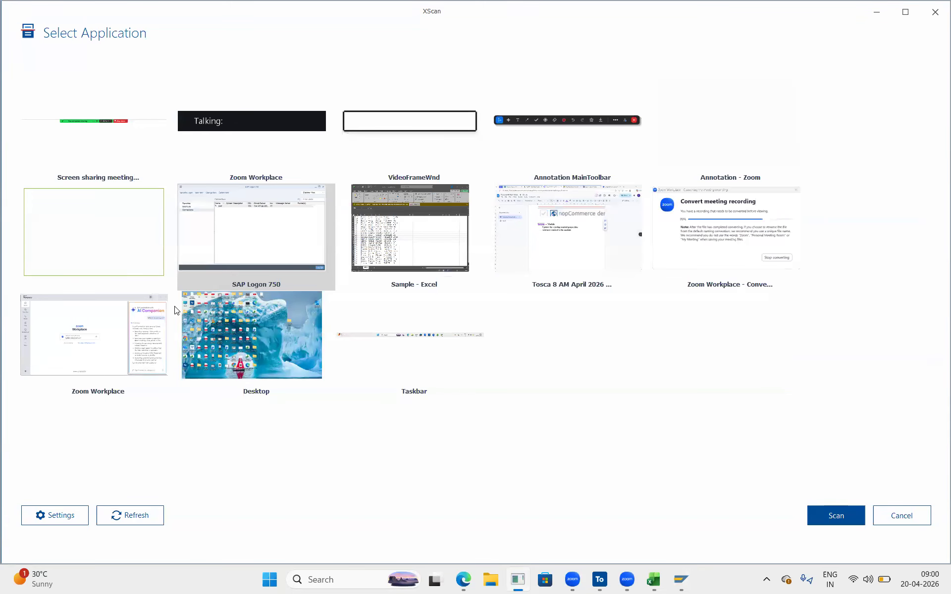
Refresh XScan's application list and examine the scan engines offered for the newly opened SAP window
left_click(133, 520)
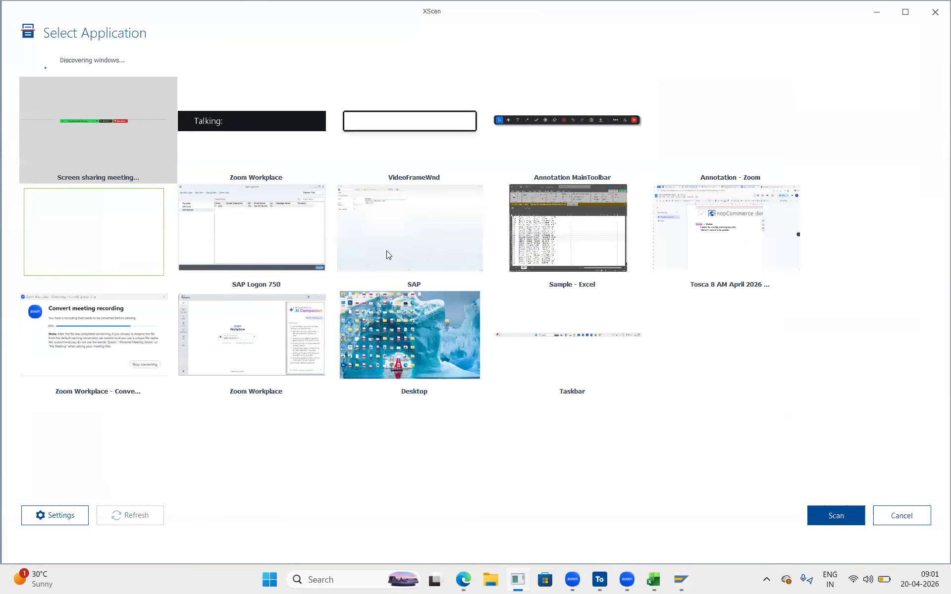
left_click(399, 232)
right_click(399, 231)
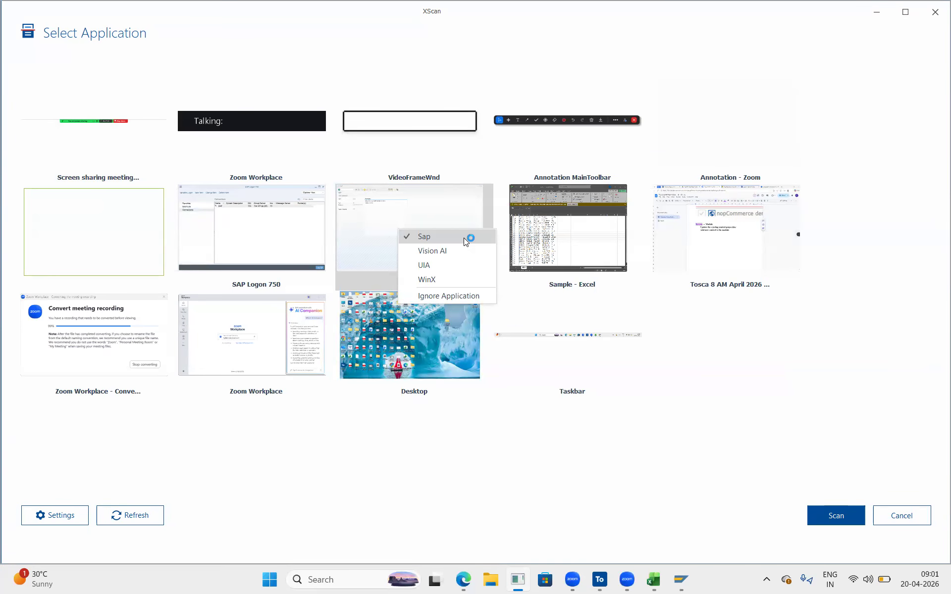
left_click(446, 214)
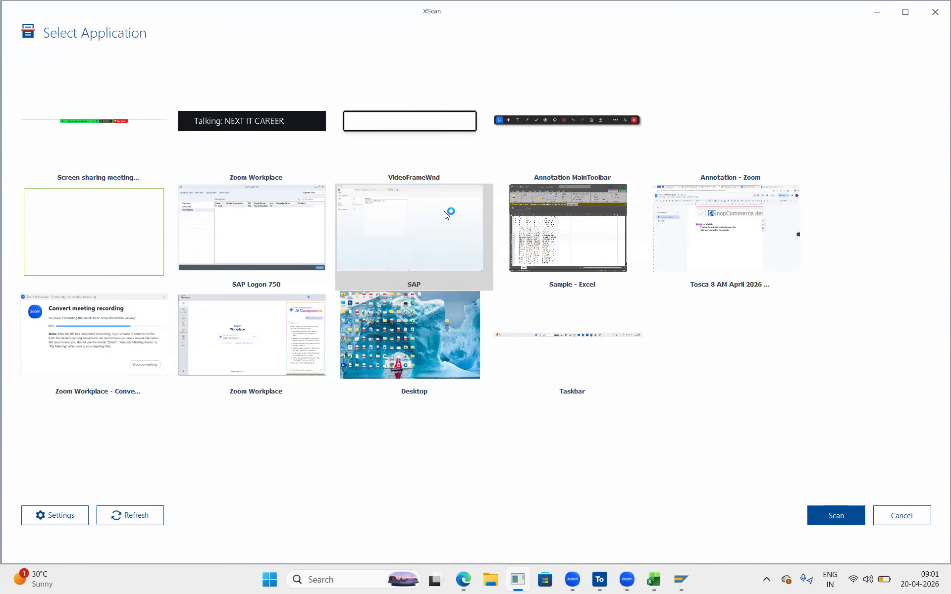
right_click(446, 214)
left_click(419, 215)
Compare the SAP Logon 750 and SAP entries, reviewing the SAP window's scan engine options again
left_click(280, 227)
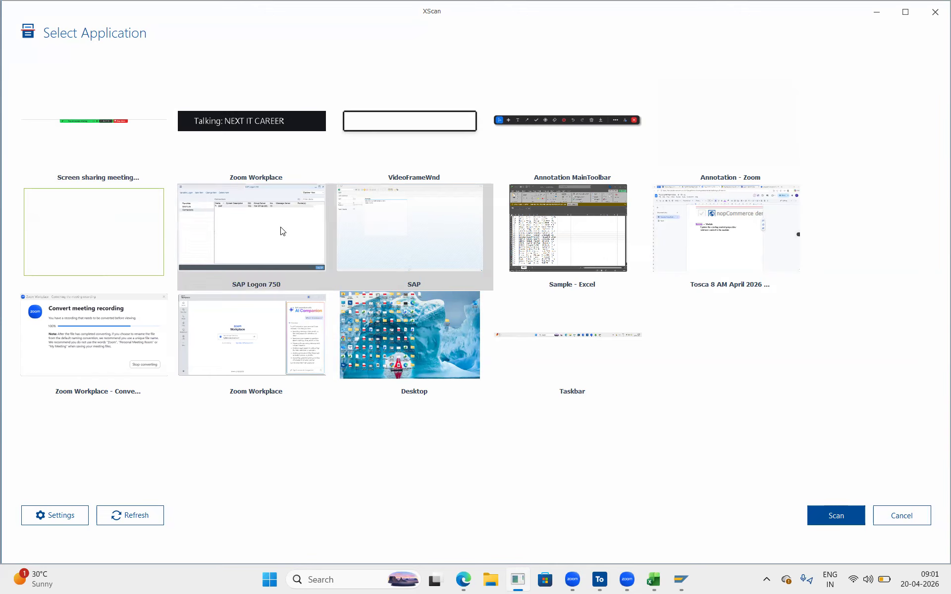
left_click(410, 242)
left_click(409, 246)
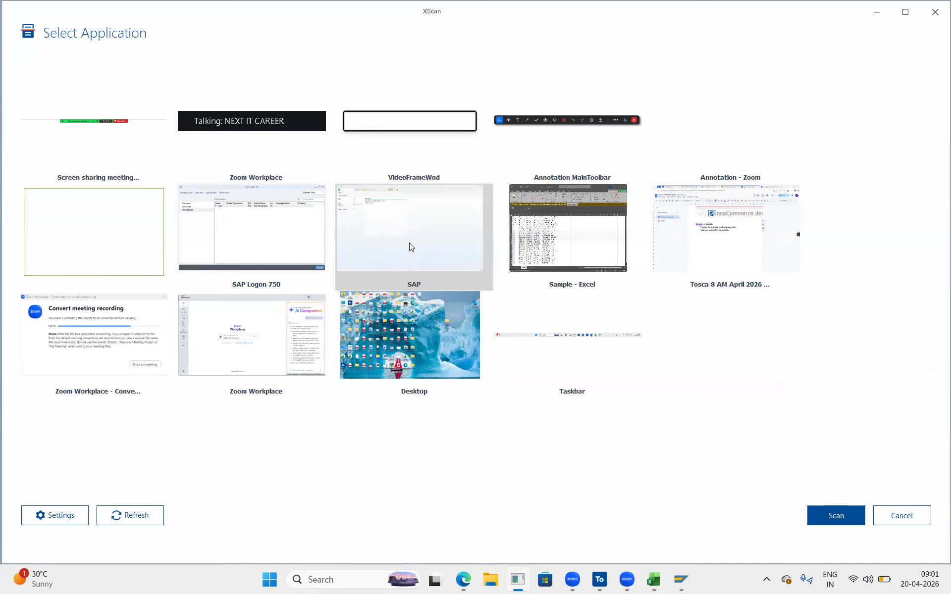
right_click(410, 246)
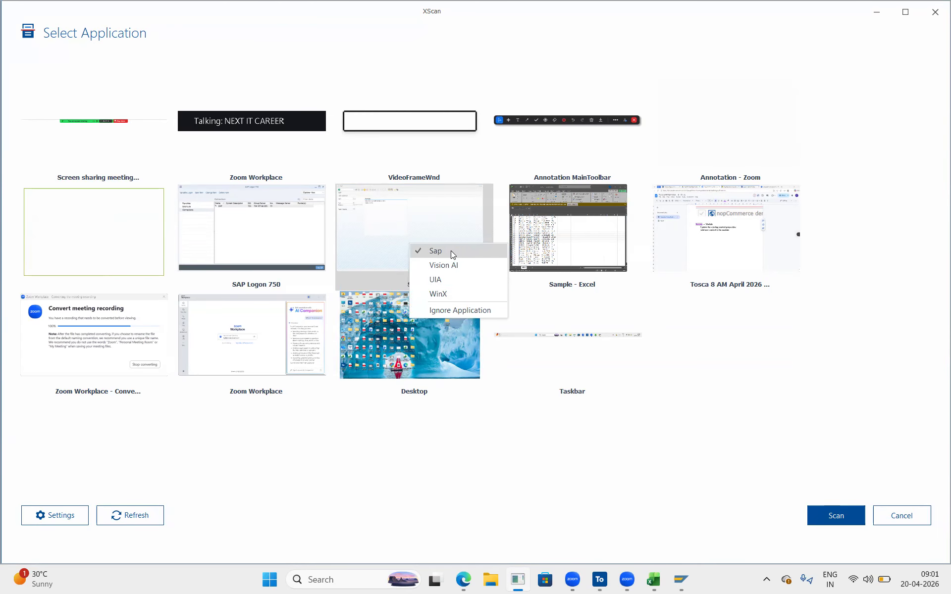
left_click(459, 219)
Check the scan engine options for the Sample - Excel window and for the SAP window
left_click(586, 235)
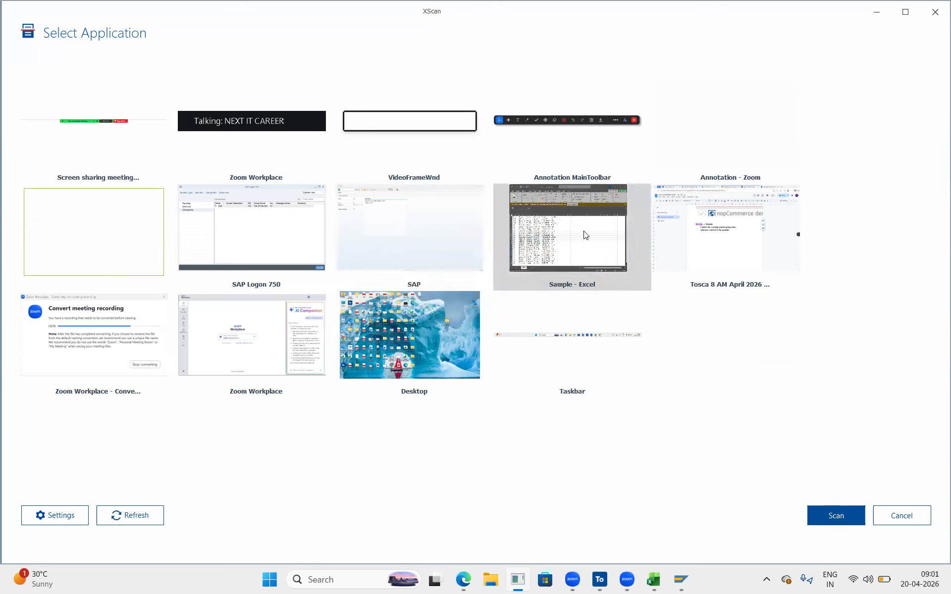
right_click(586, 235)
left_click(391, 213)
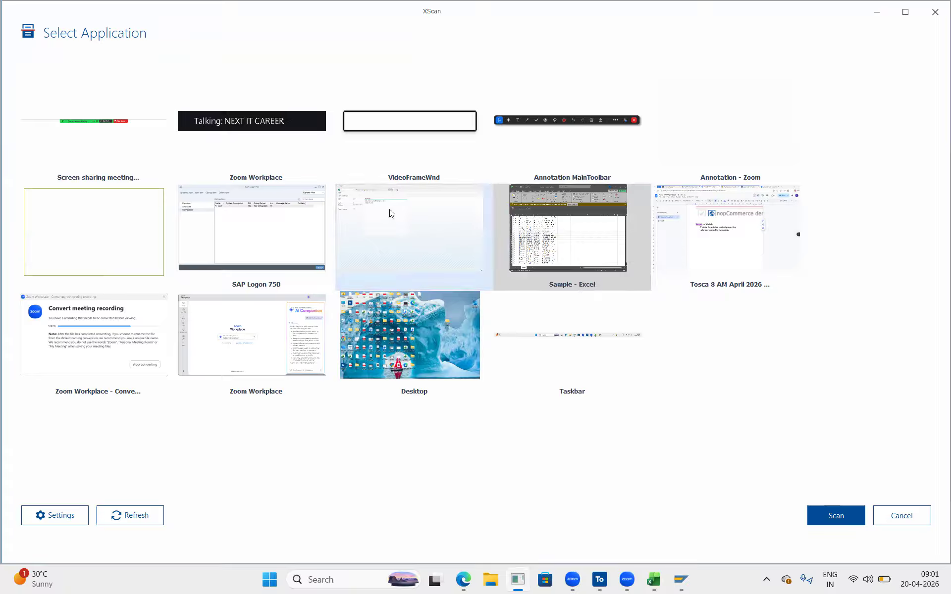
right_click(391, 212)
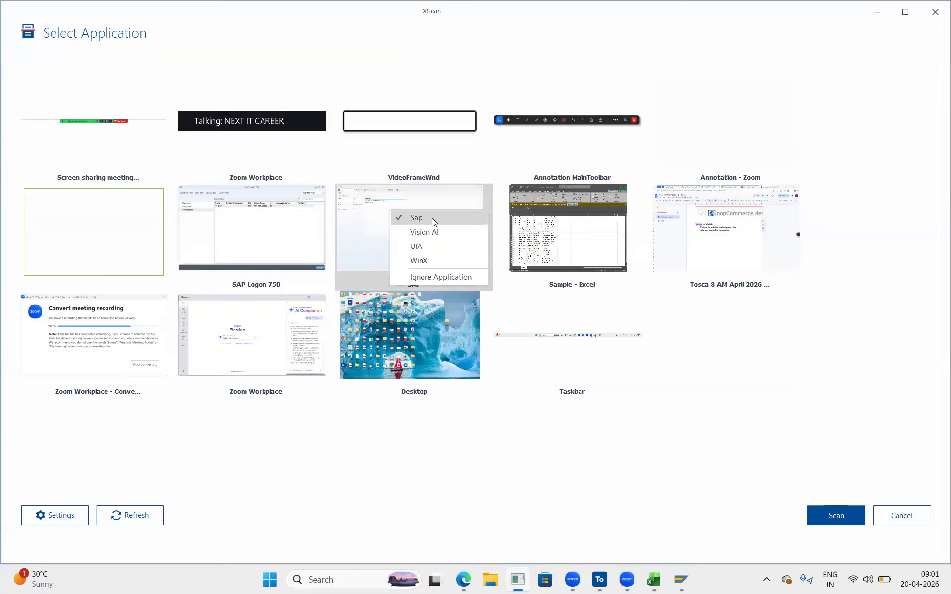
Review the SAP Logon 750 window's scan engine options and choose UIA
left_click(149, 216)
left_click(148, 216)
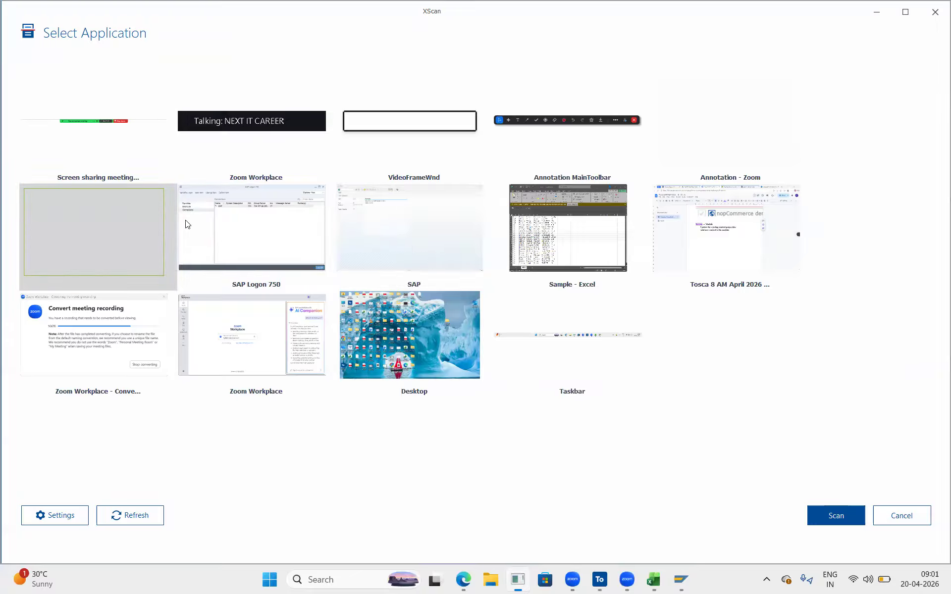
right_click(244, 224)
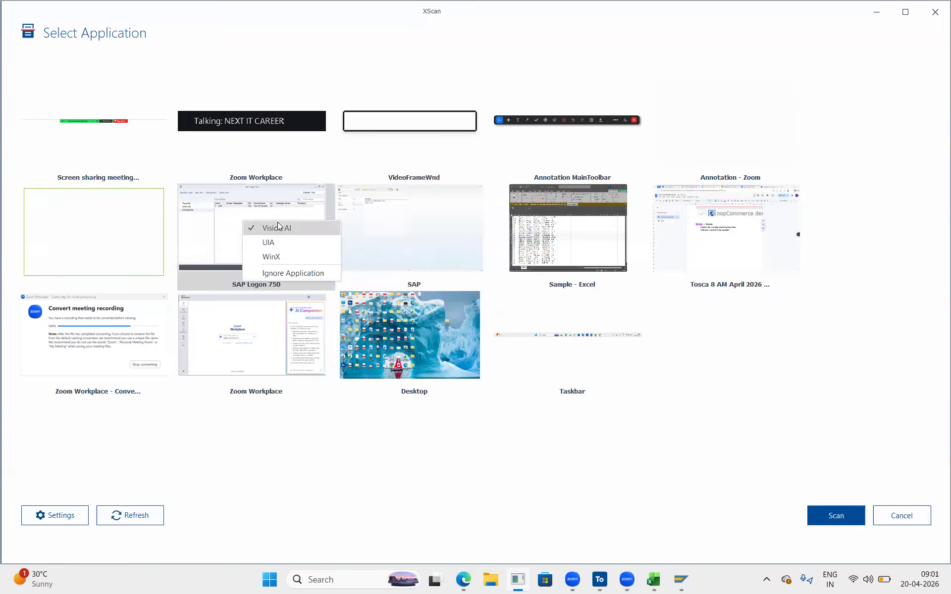
left_click(293, 242)
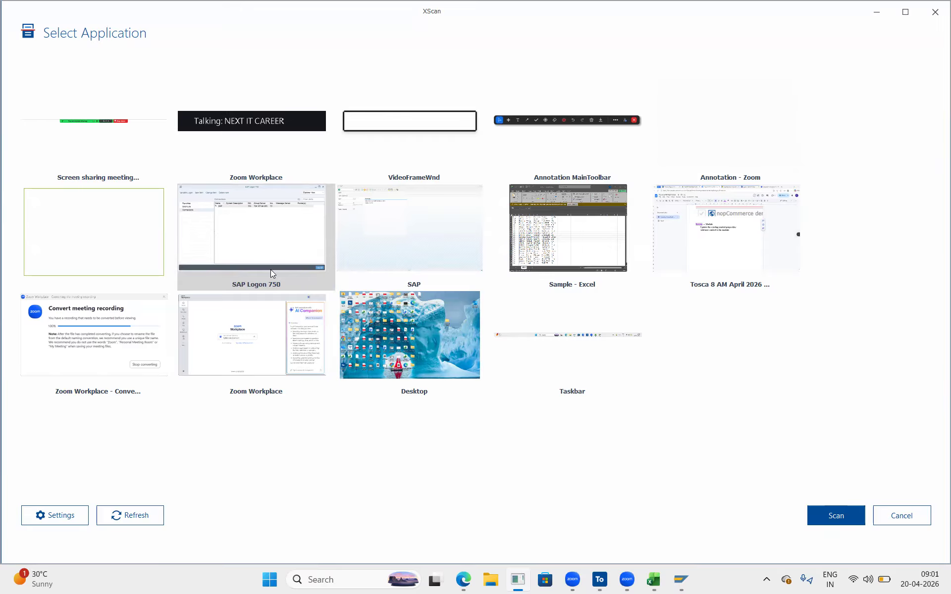
Check once more which scan engine is set for the SAP window among its available options
right_click(380, 224)
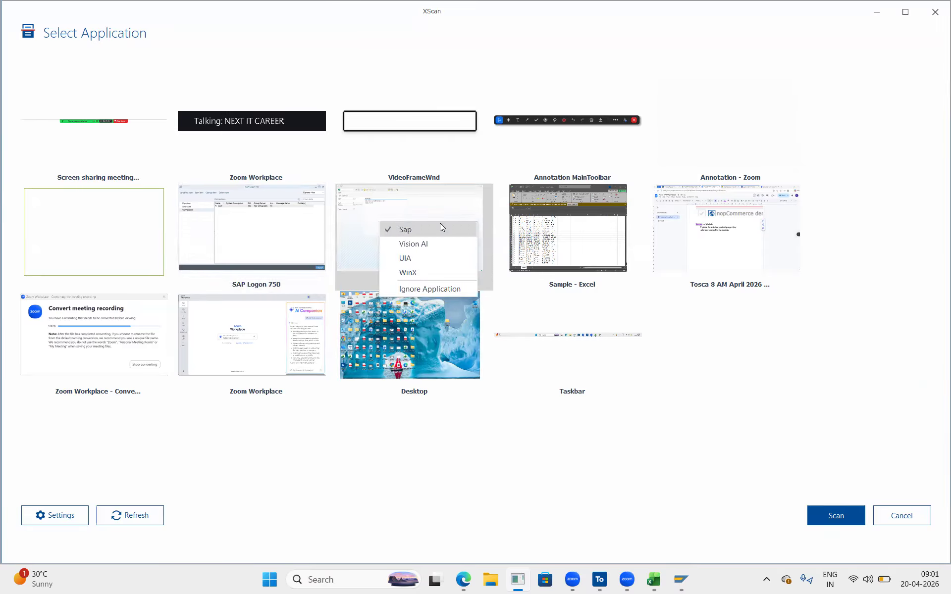
left_click(447, 208)
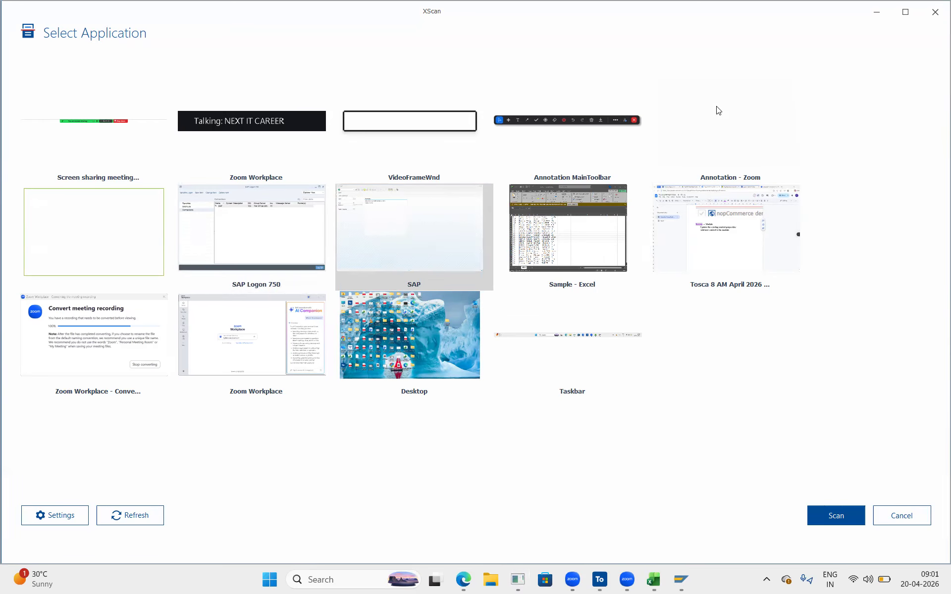
right_click(355, 227)
left_click(598, 254)
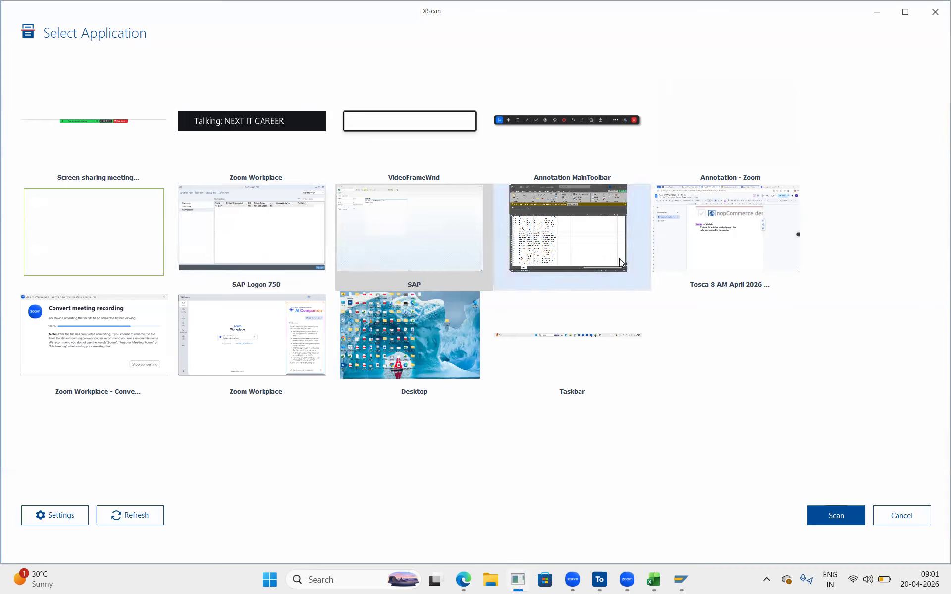
Check the Sample - Excel window's scan engine options, and select the Tosca 8 AM April 2026 browser window to review its options
right_click(620, 258)
left_click(717, 233)
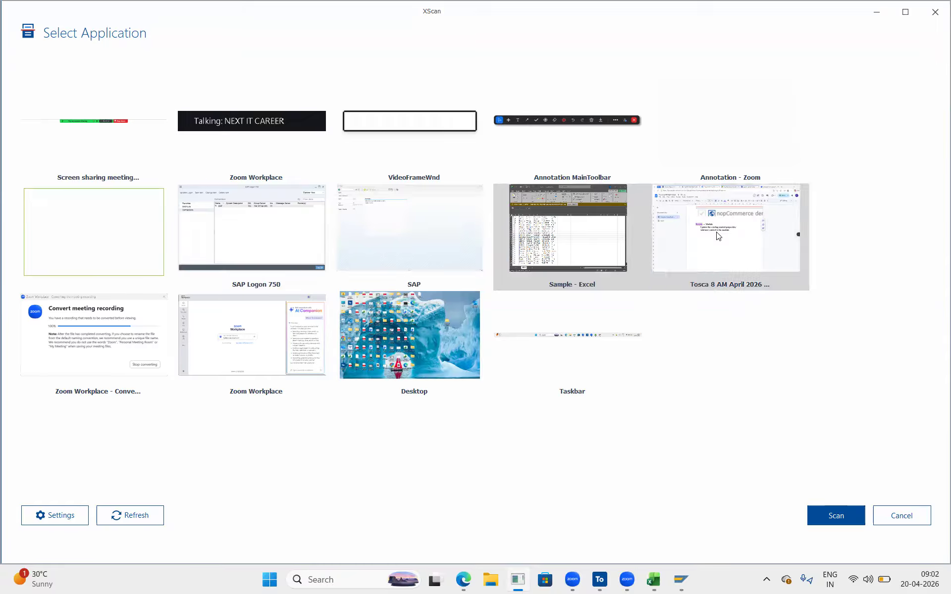
right_click(717, 232)
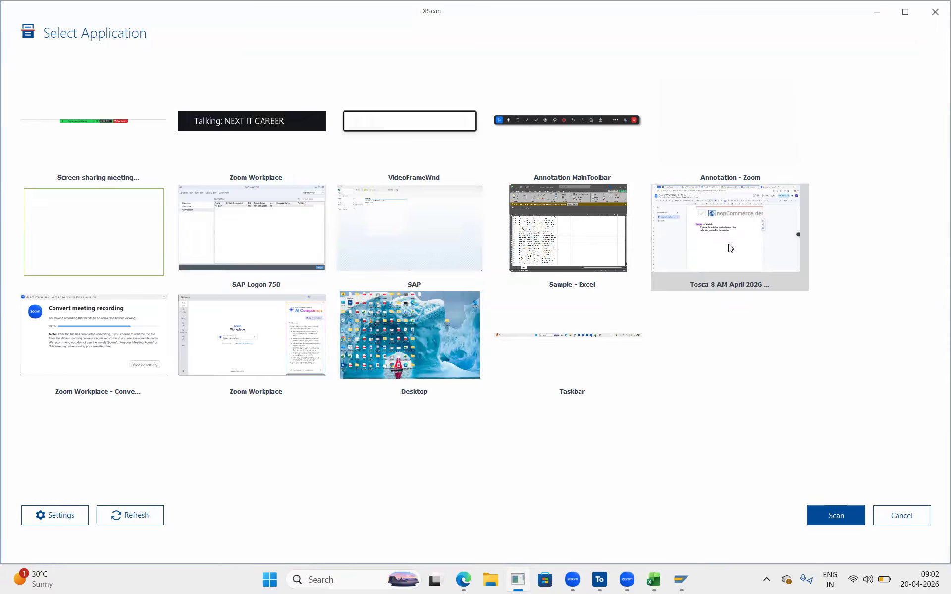
left_click(695, 196)
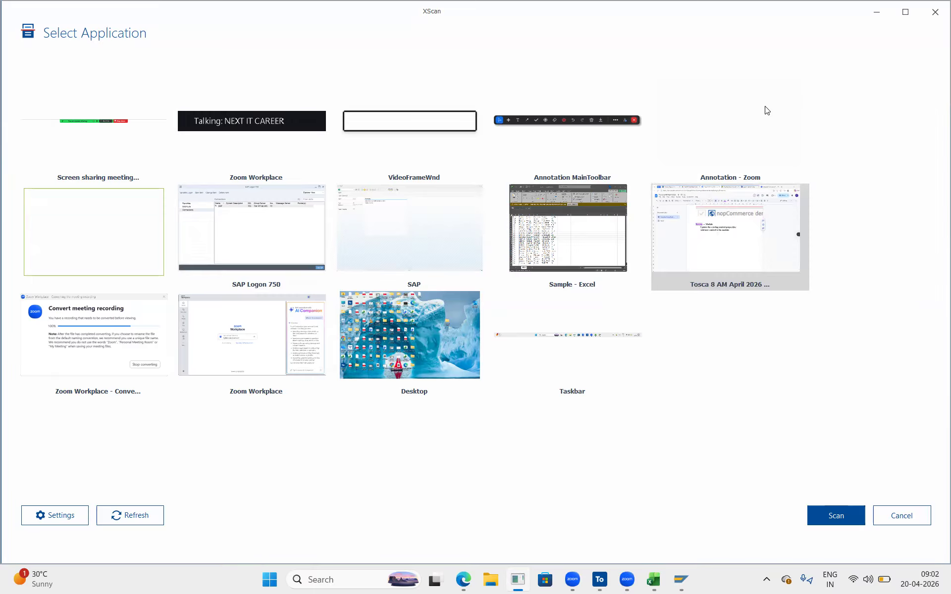
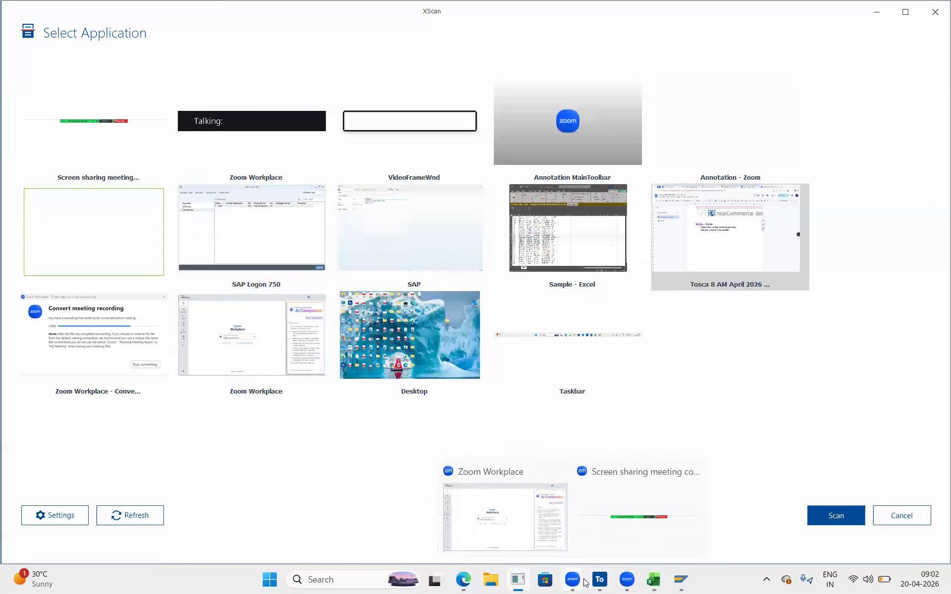
Switch to the Edge browser and open amazon.in in a new tab
left_click(372, 579)
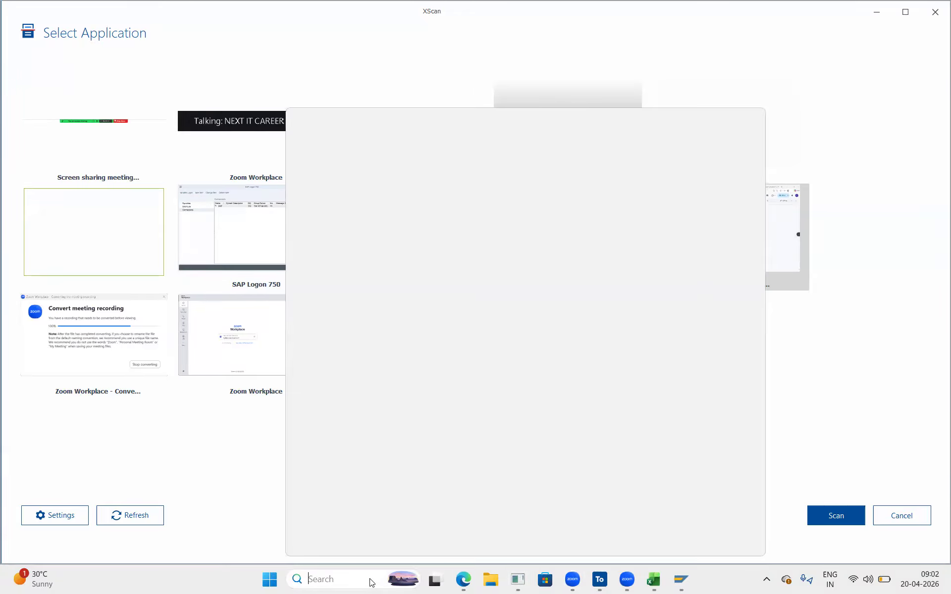
left_click(466, 581)
left_click(757, 13)
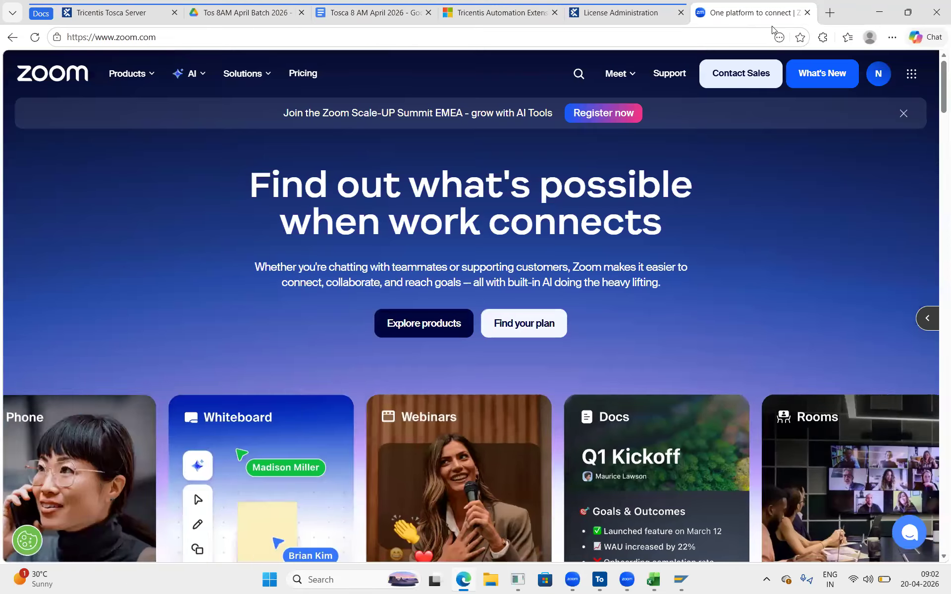
key("ctrl+t")
left_click(647, 38)
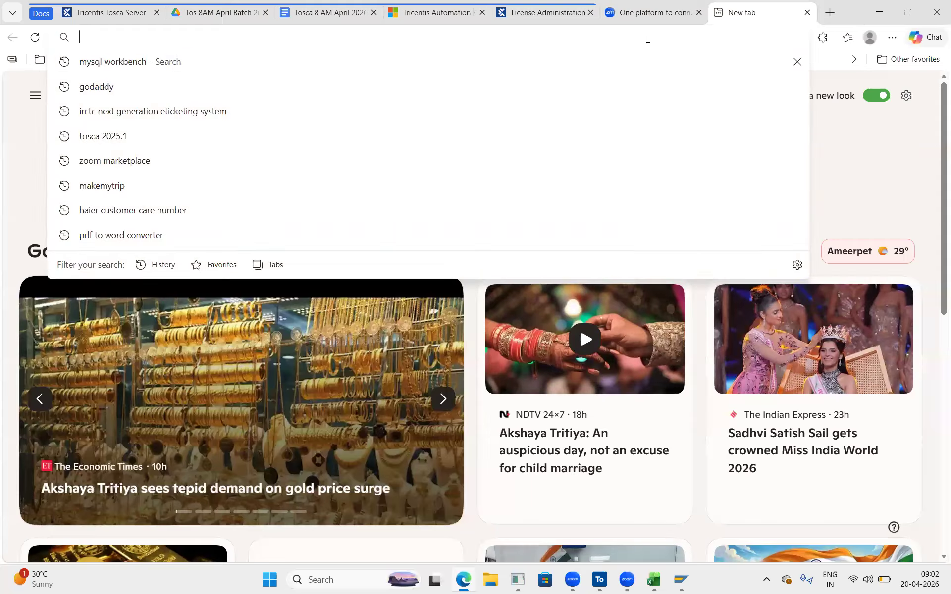
type("amazon.in")
key("Return")
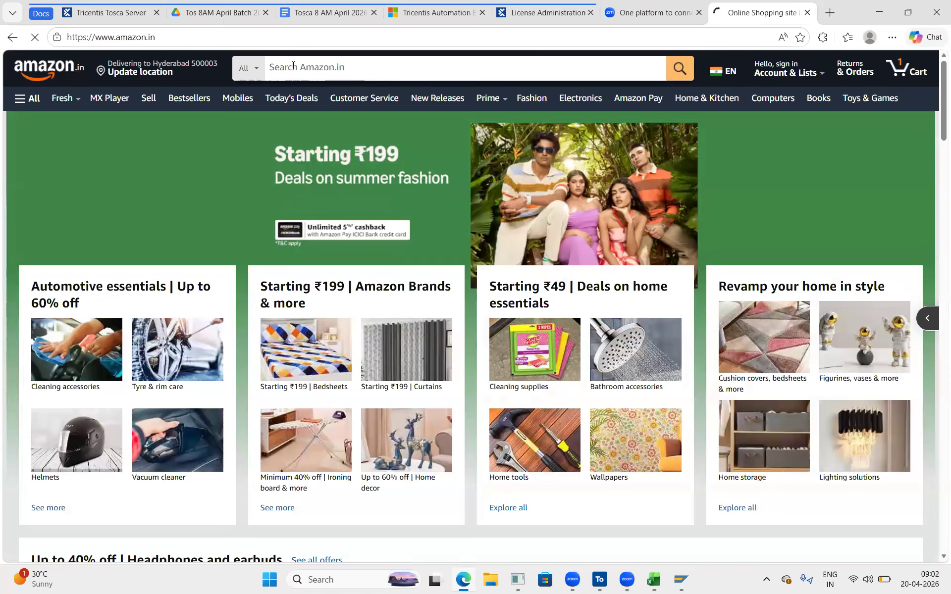
Inspect the Amazon search box to show its HTML element in the developer tools
left_click(304, 67)
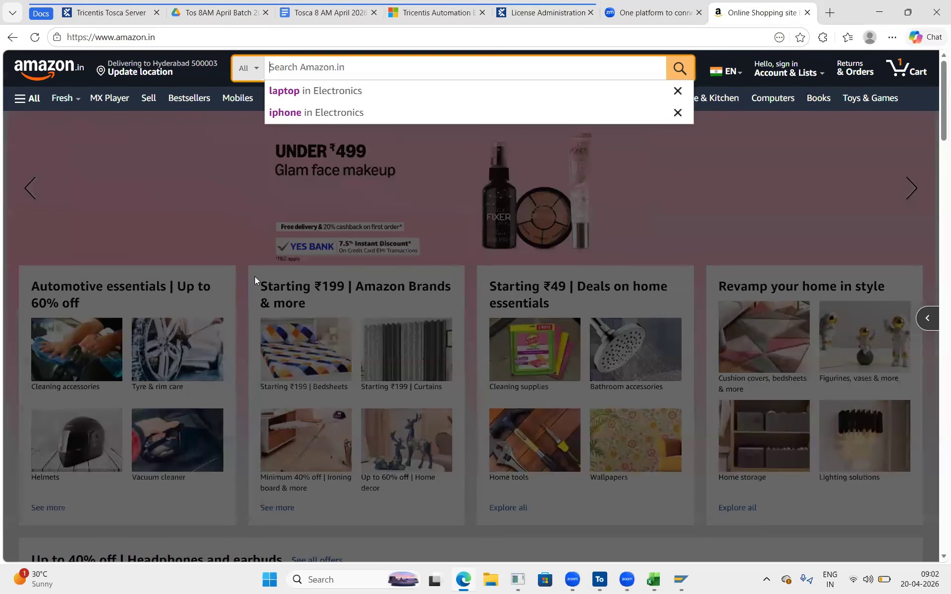
left_click(255, 276)
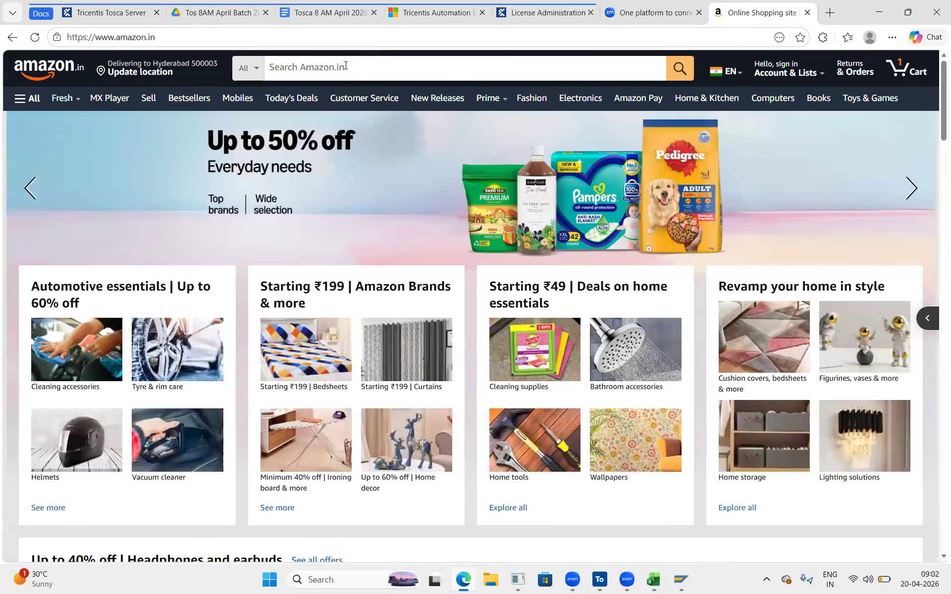
left_click(345, 66)
right_click(345, 67)
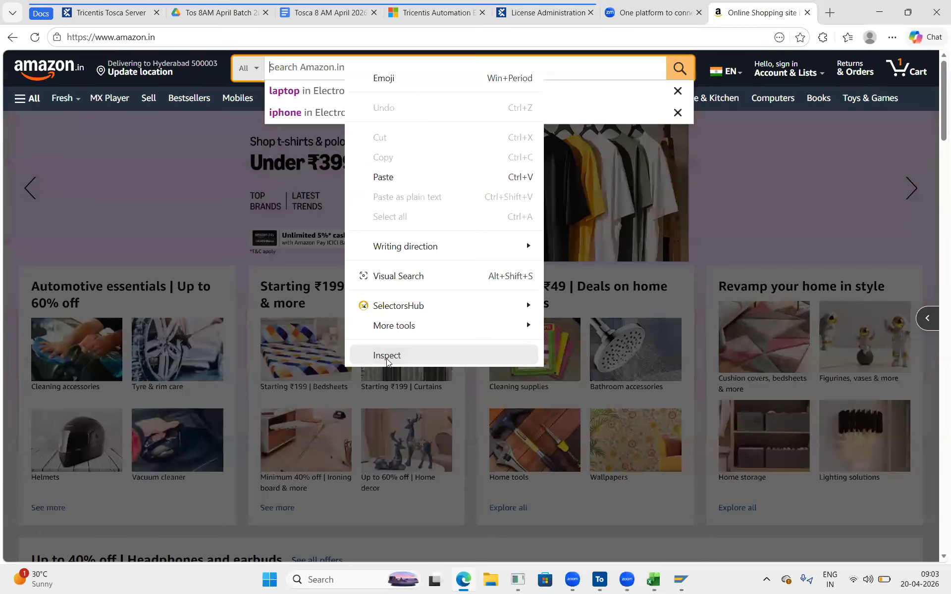
left_click(387, 355)
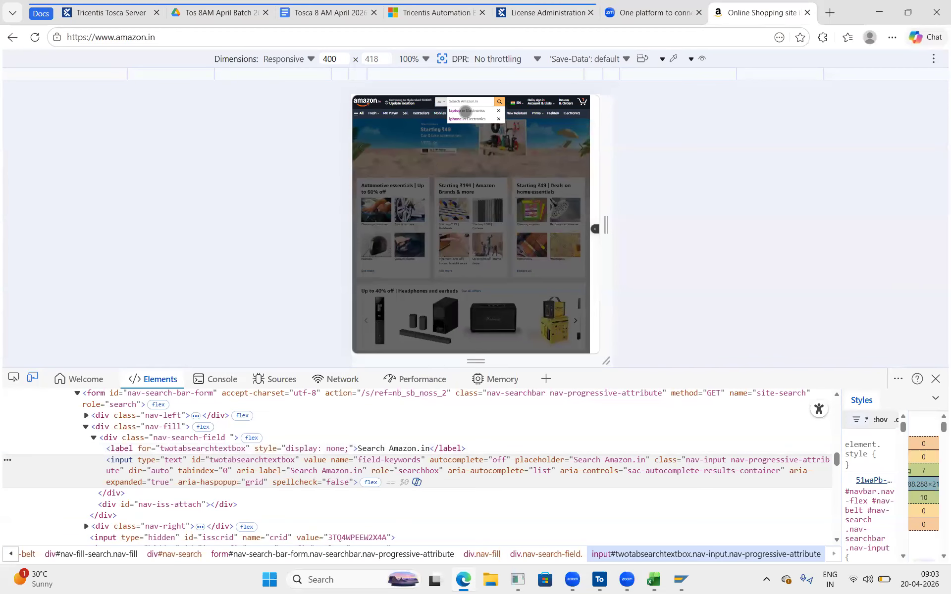
Search the page's markup for the CSS selector #twotabsearchtextbox, built from the search box's id, and close the developer tools
double_click(235, 461)
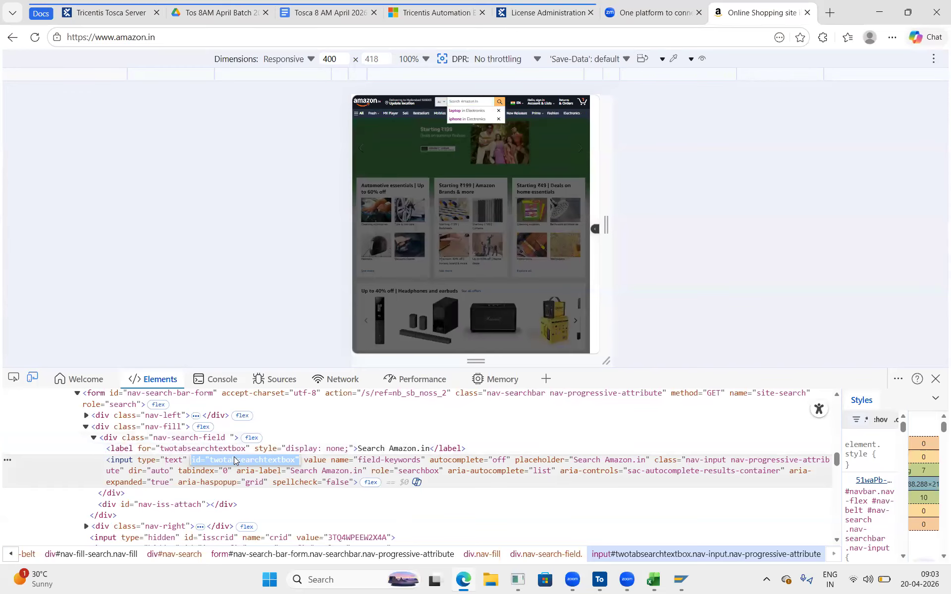
left_click(208, 460)
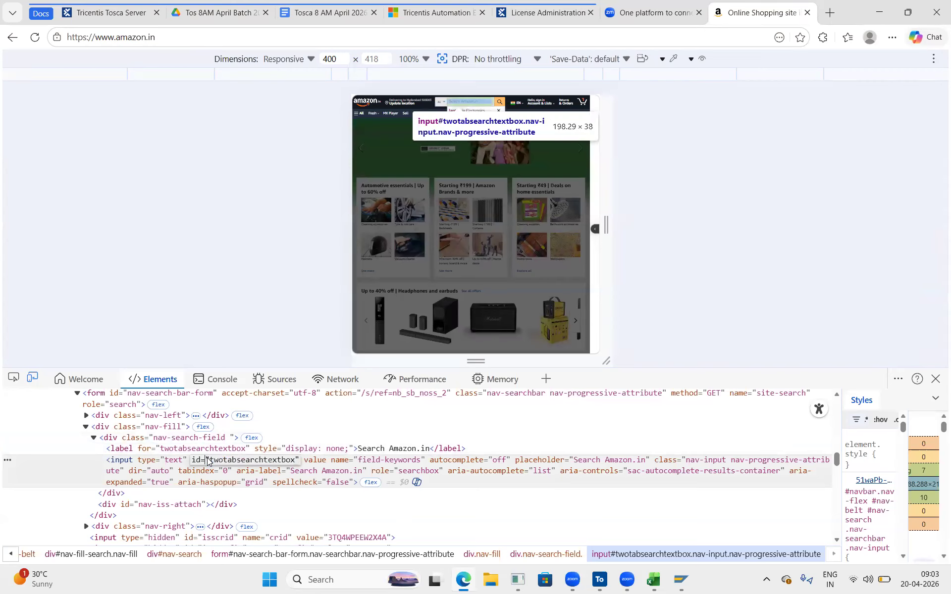
left_click_drag(210, 462, 296, 463)
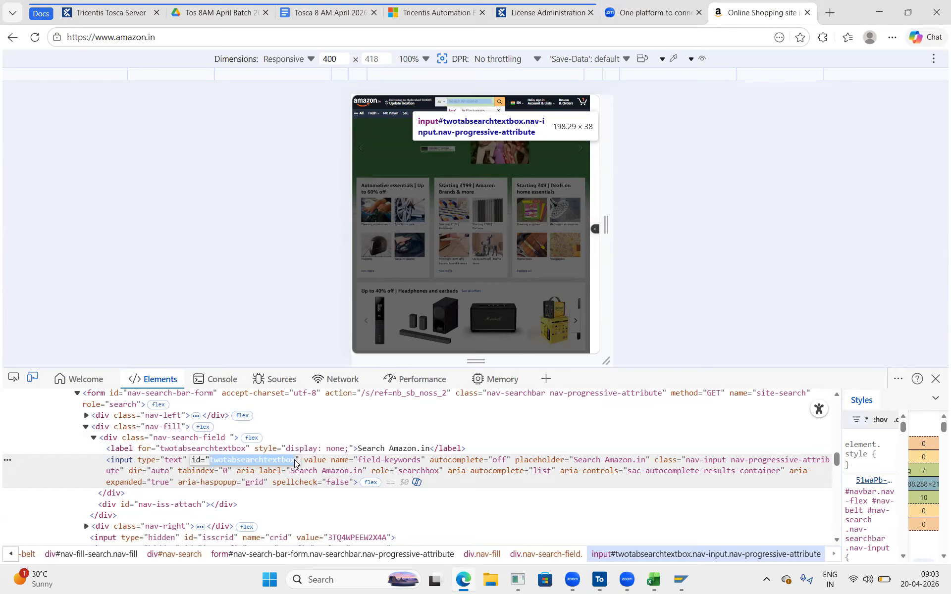
key("ctrl+f")
key("ctrl+c")
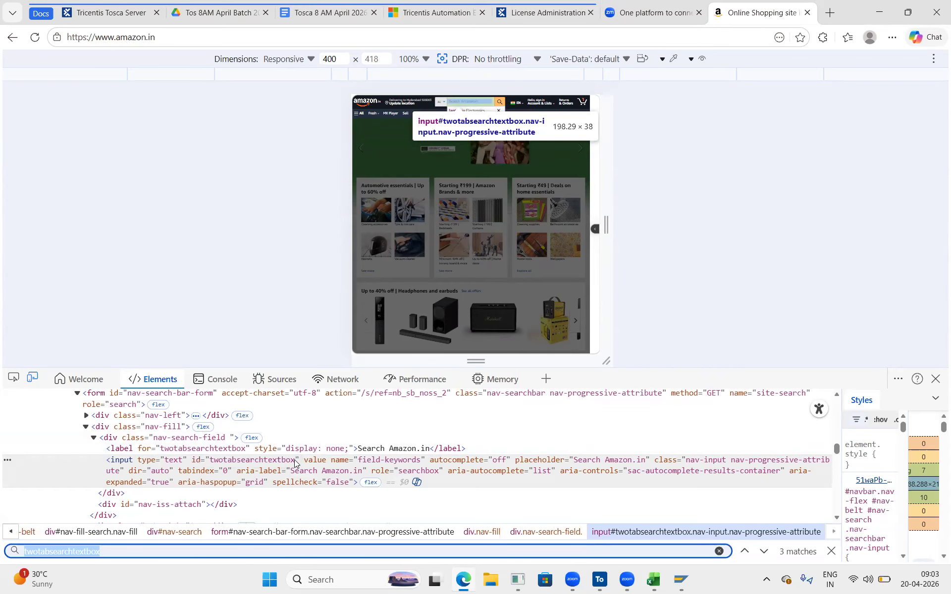
type("#")
key("ctrl+v")
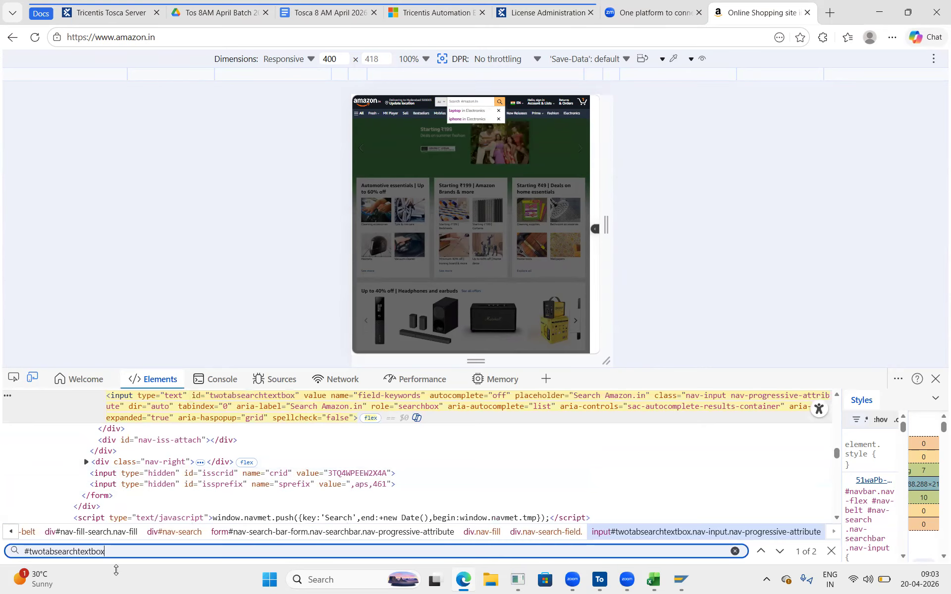
left_click_drag(115, 553, 15, 550)
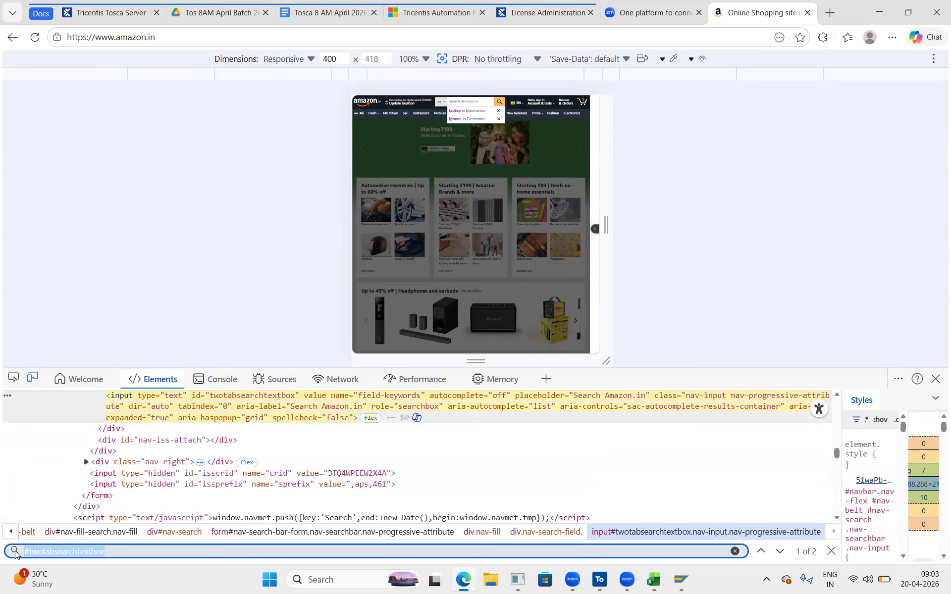
left_click(818, 552)
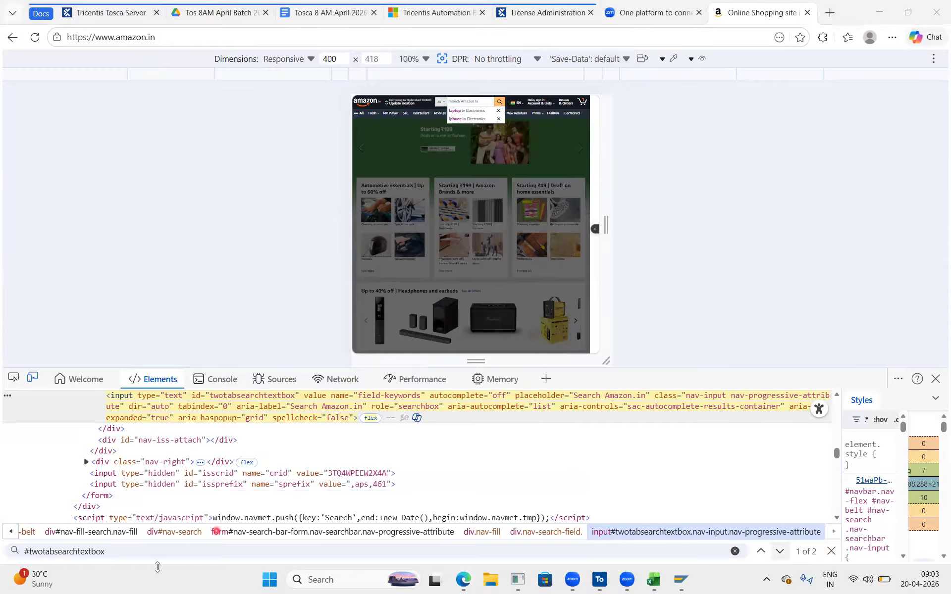
left_click(132, 552)
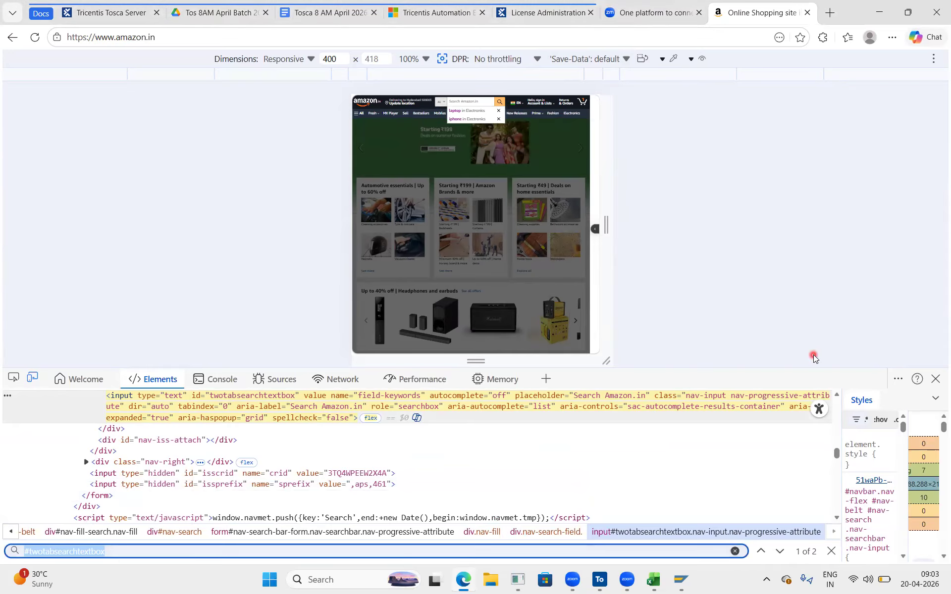
left_click(935, 378)
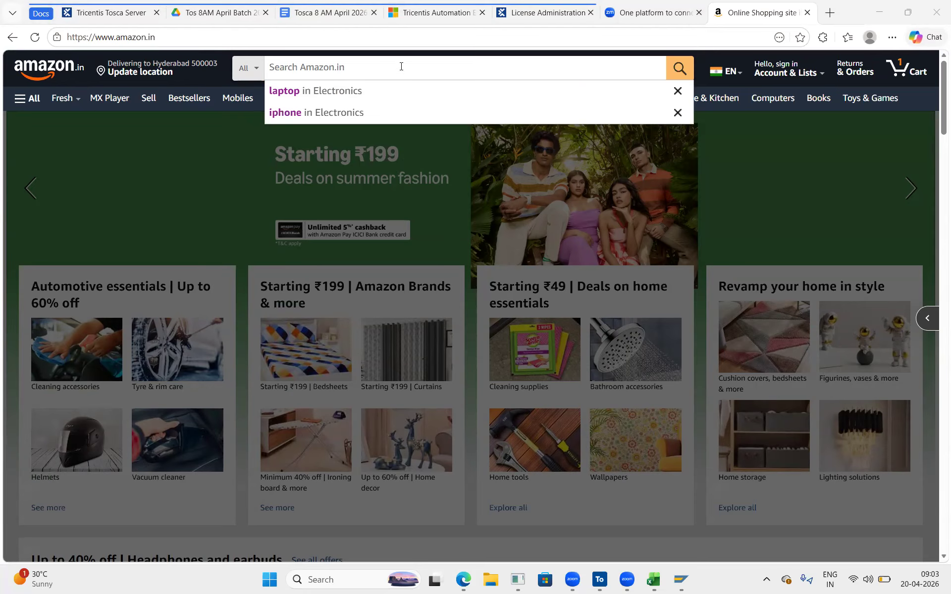
Remove the laptop and iphone in Electronics entries from the recent searches and open the iphone results
left_click(677, 91)
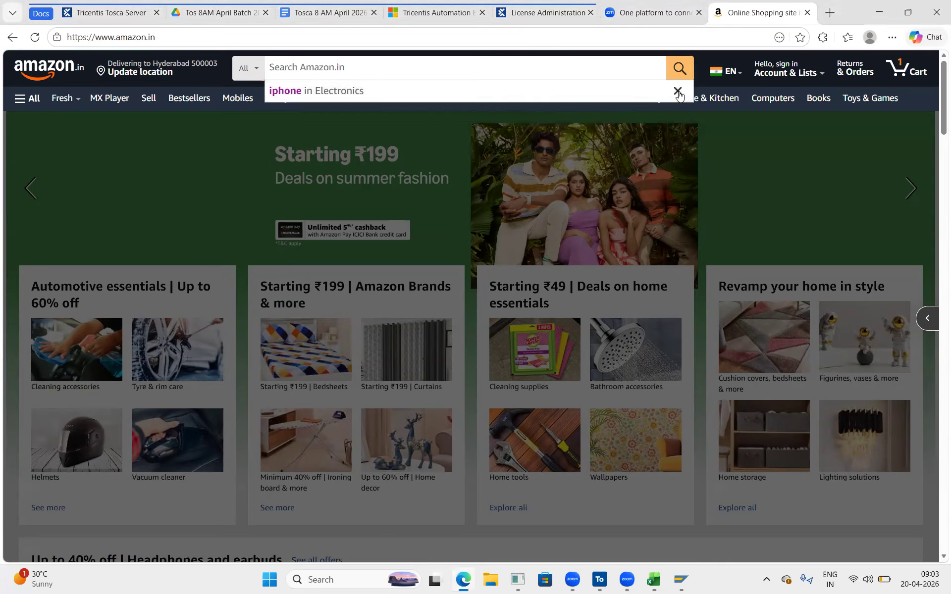
left_click(678, 91)
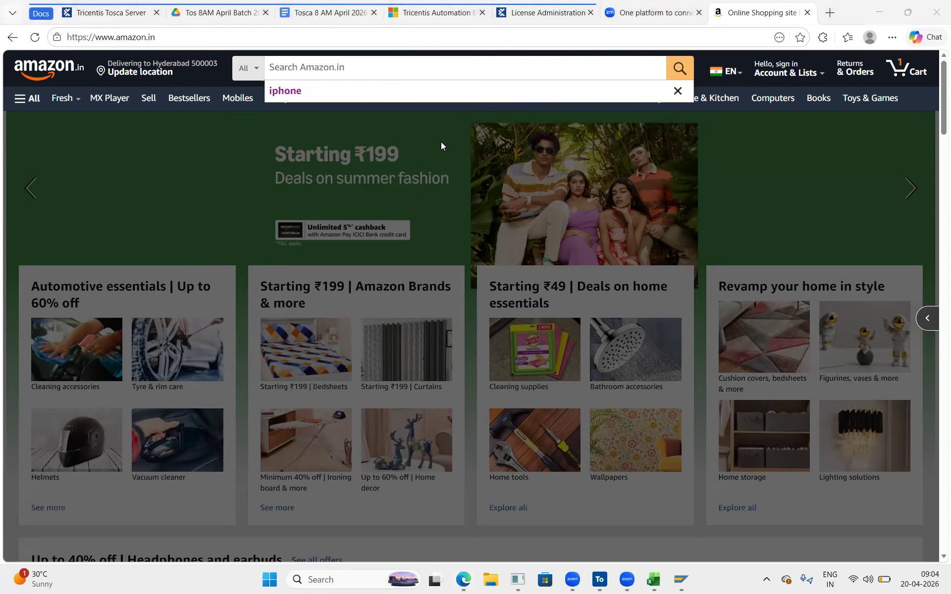
left_click(675, 99)
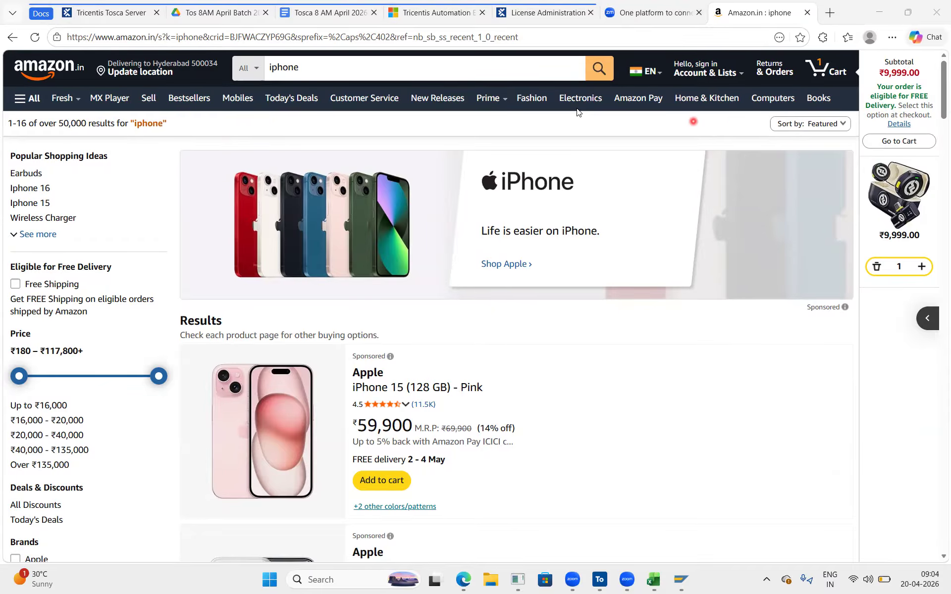
Clear the Amazon search box and run a new search for iphone
left_click(324, 74)
left_click(324, 74)
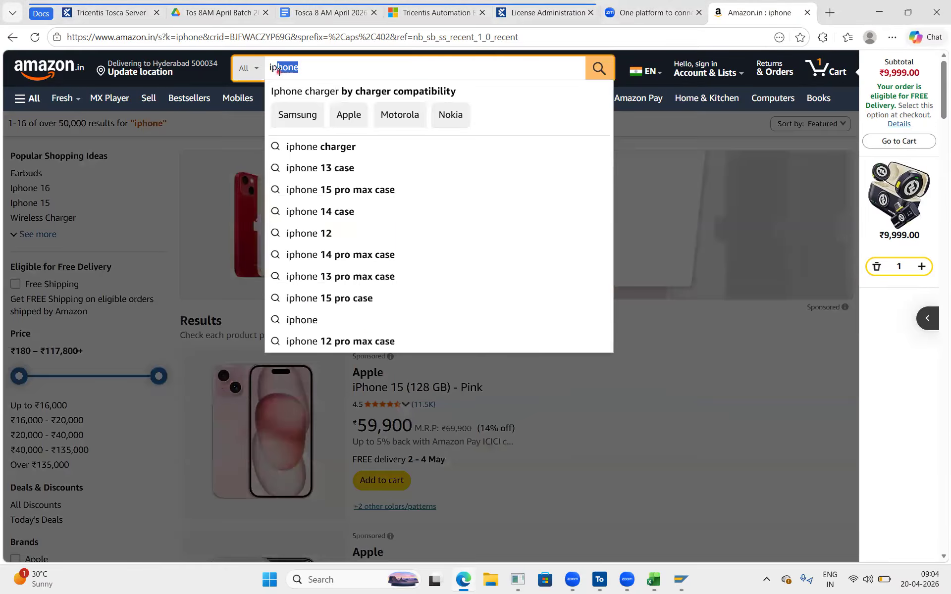
left_click(175, 134)
left_click(330, 75)
key("BackSpace")
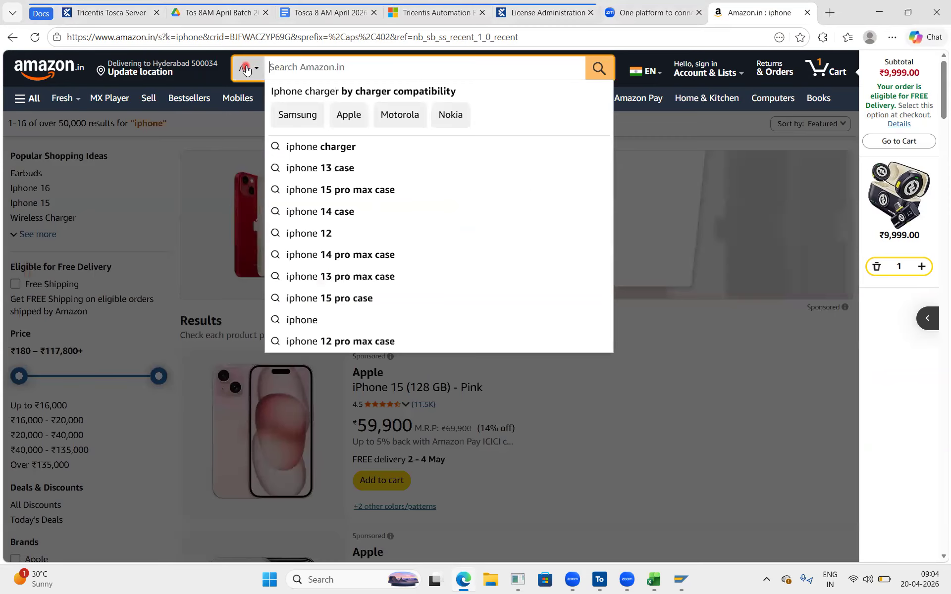
left_click(169, 196)
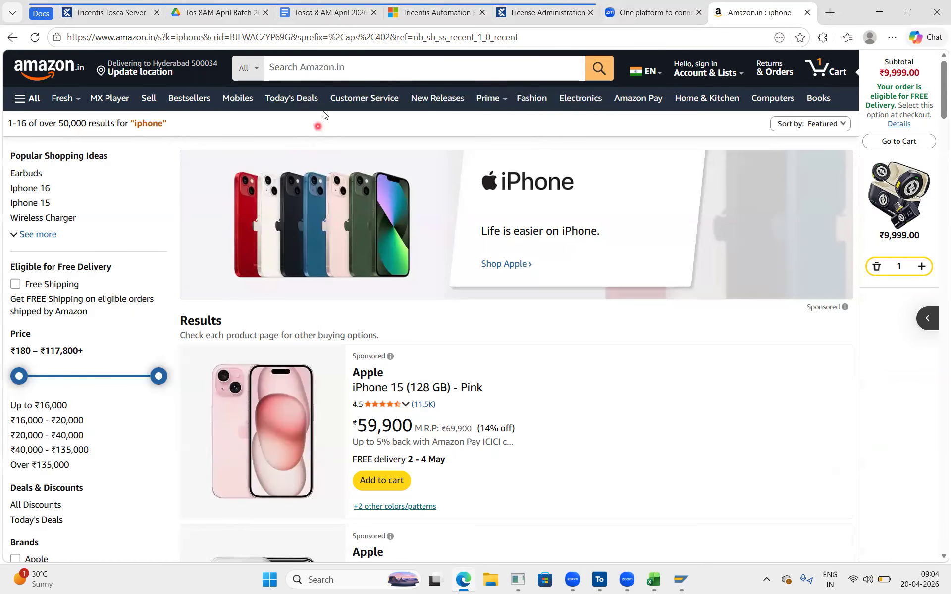
left_click(331, 67)
type("iphone")
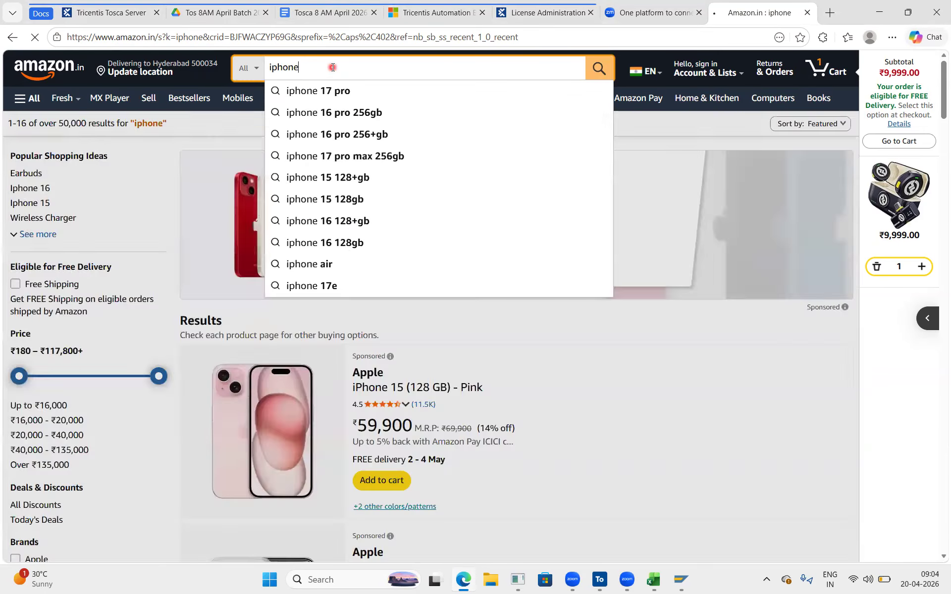
key("Return")
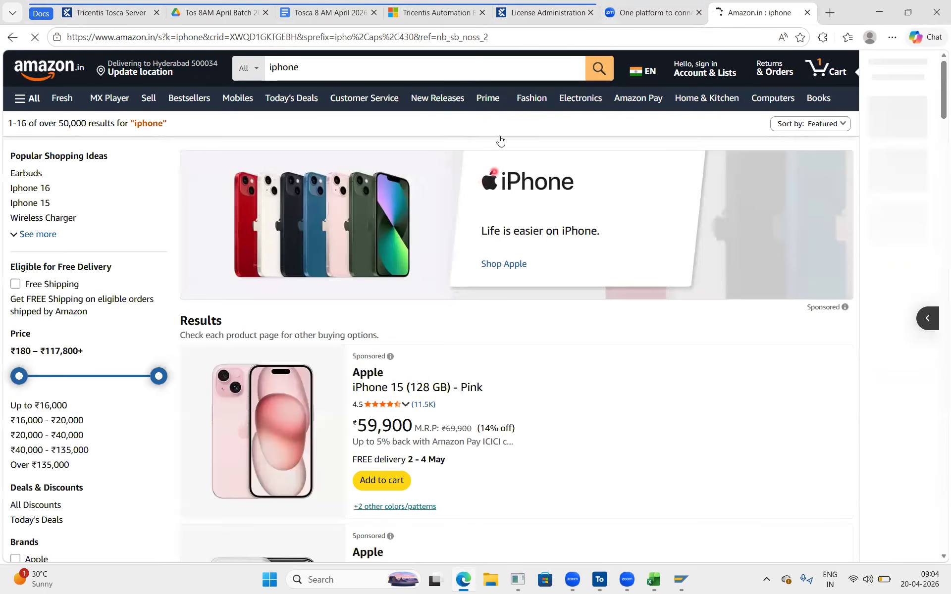
Empty the search box on the iphone results page to bring up the recent search suggestions
left_click(289, 69)
left_click_drag(311, 68, 224, 76)
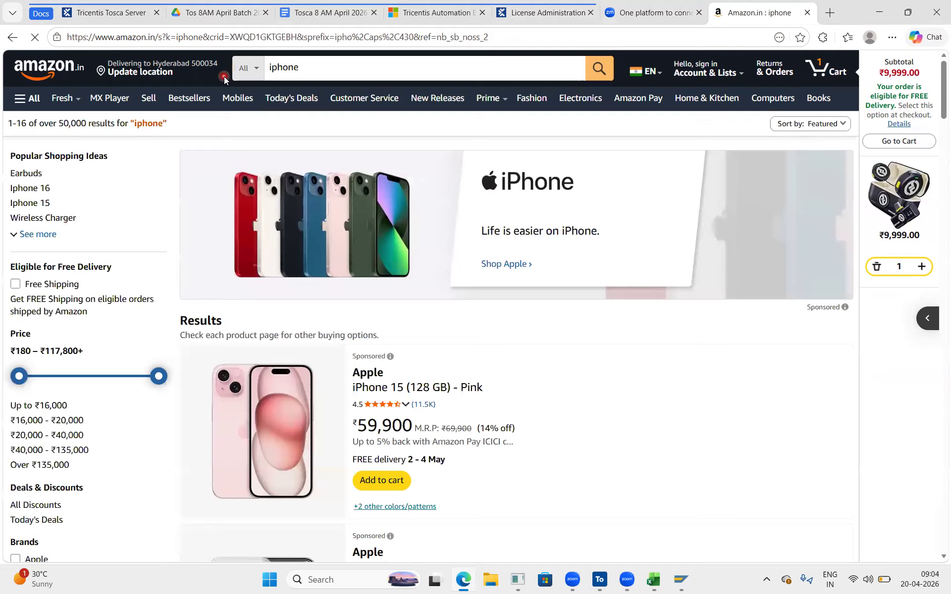
double_click(353, 68)
key("BackSpace")
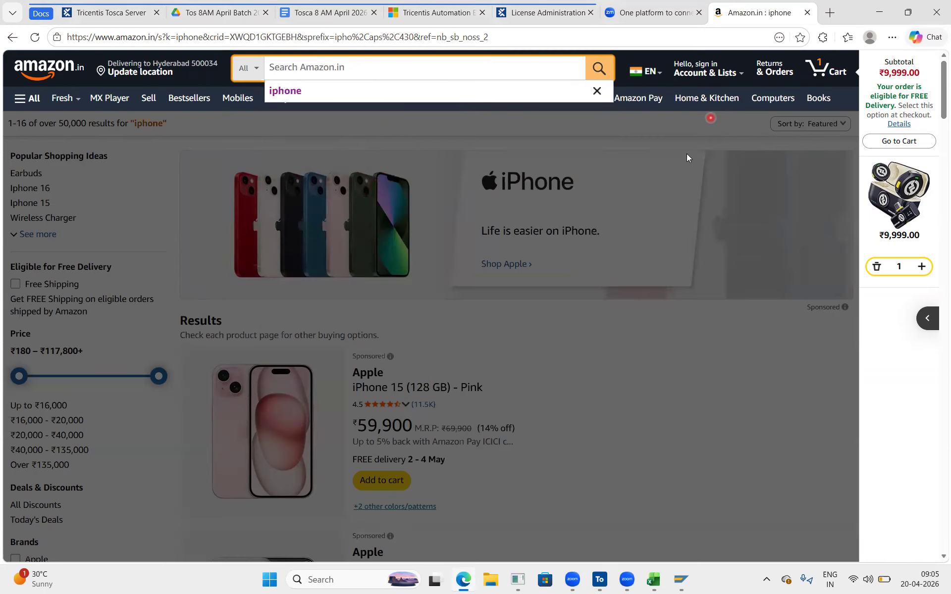
Annotate the screen with the notes "code -> xpath, css" and "constrol --> scan" on separate lines, and remove the text box
left_click(626, 208)
type("cod")
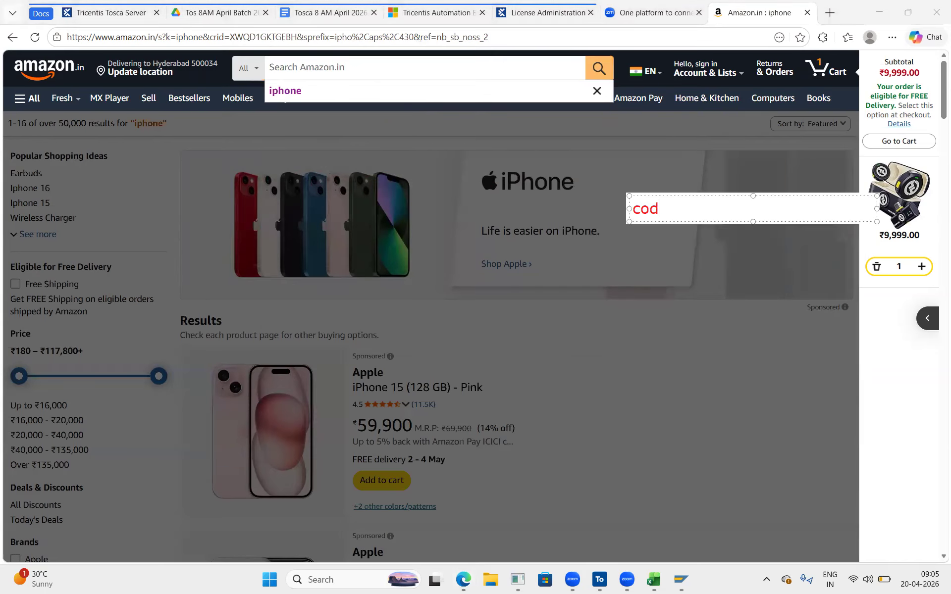
type("e -> xpath, css")
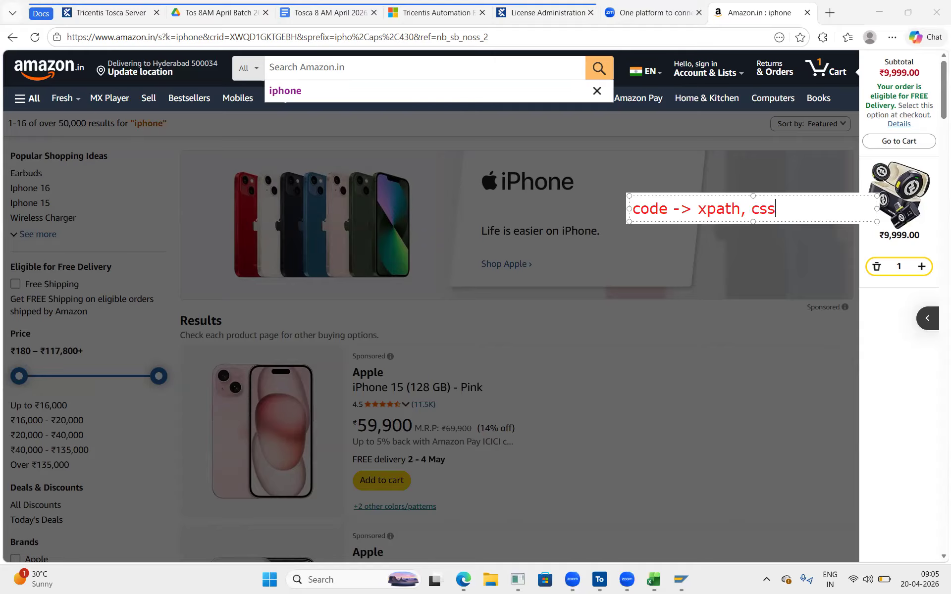
key("Return")
key("Return")
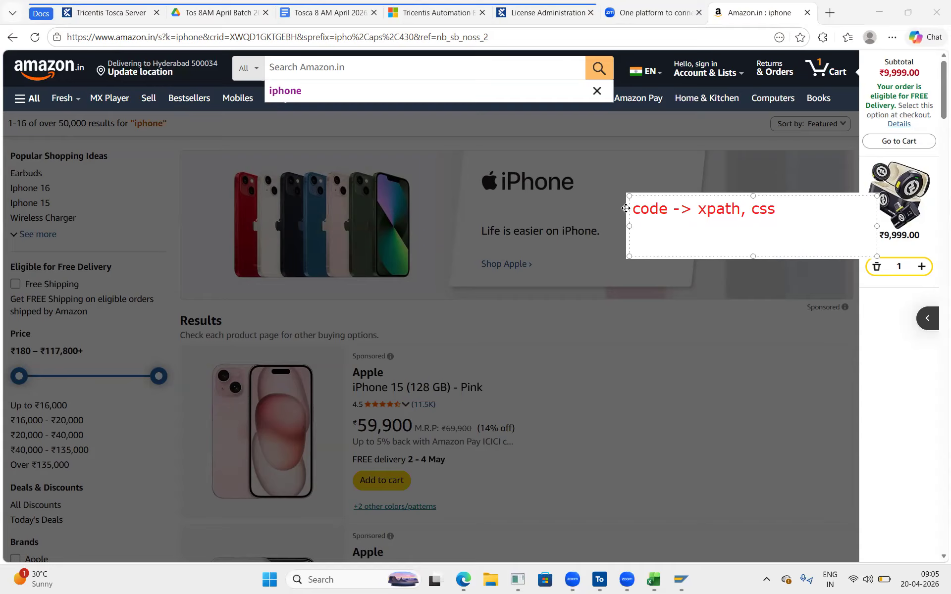
type("constrol --> sca")
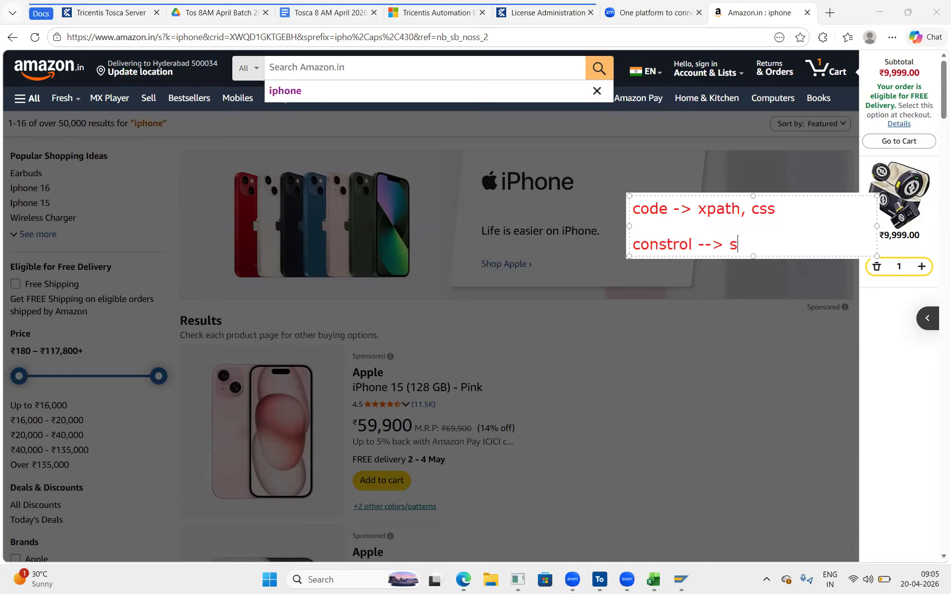
type("n")
key("Escape")
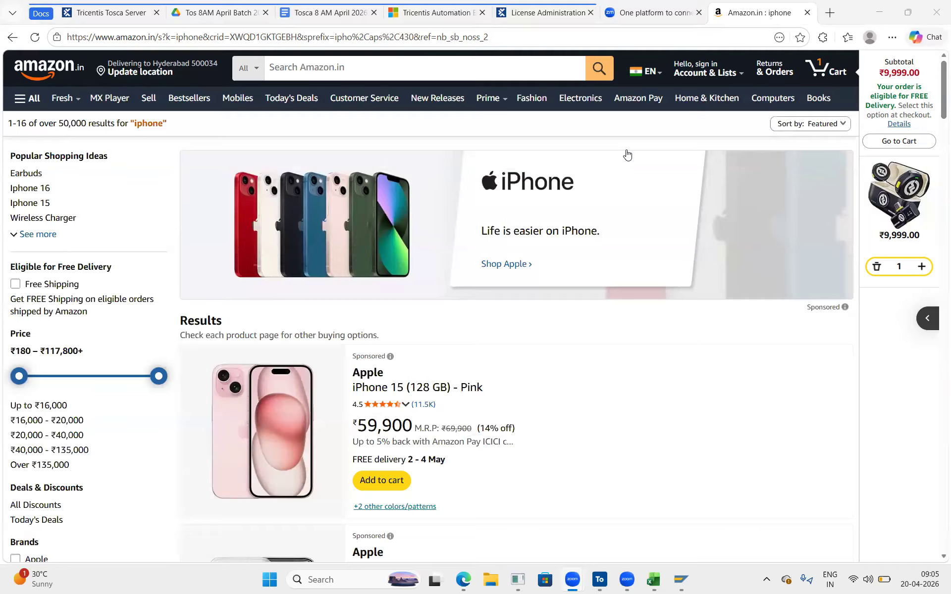
Circle the search category selector, draw a freehand line down across the results, and clear the annotations
left_click_drag(292, 75, 261, 91)
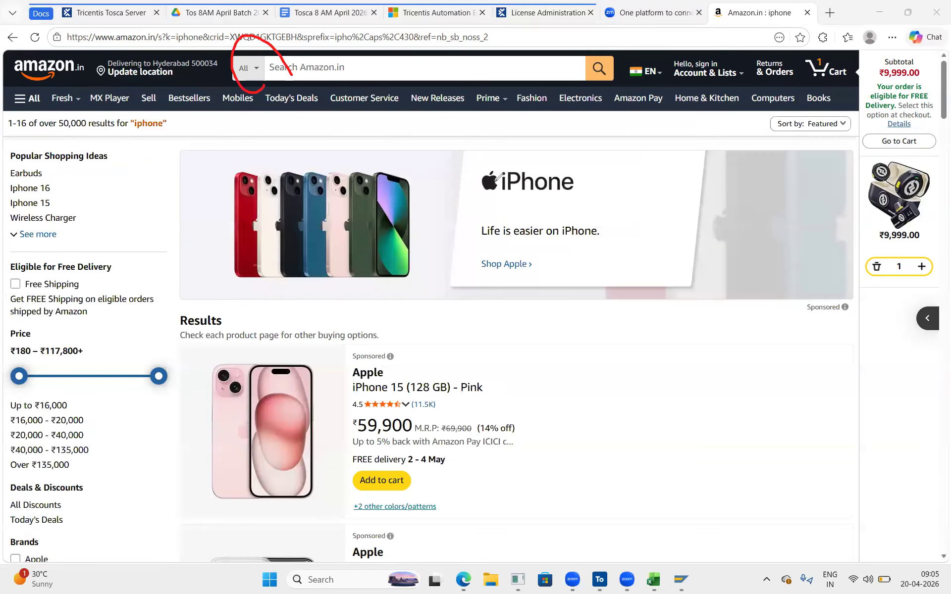
mouse_move(432, 115)
left_mouse_down()
mouse_move(587, 538)
mouse_move(465, 507)
left_mouse_up()
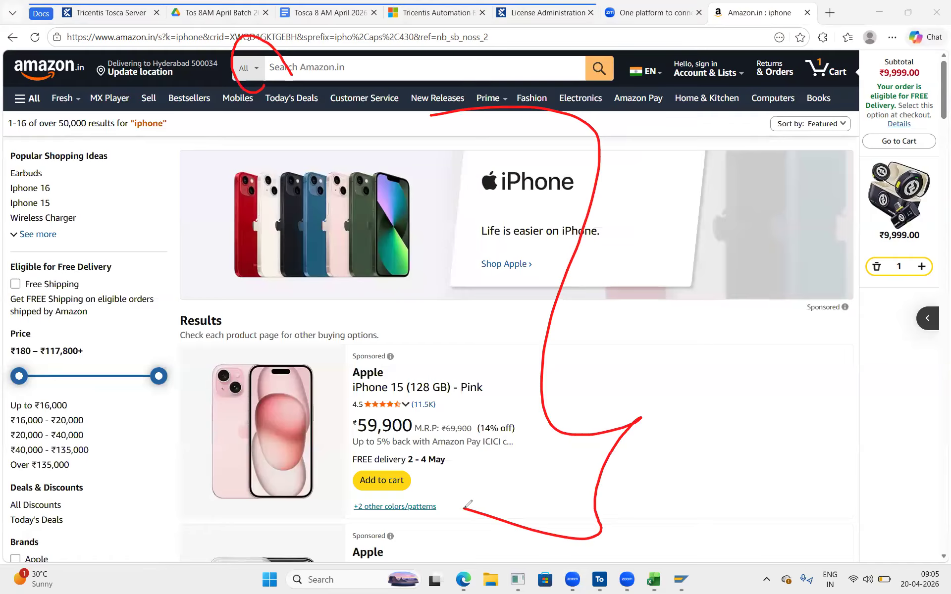
left_click(794, 167)
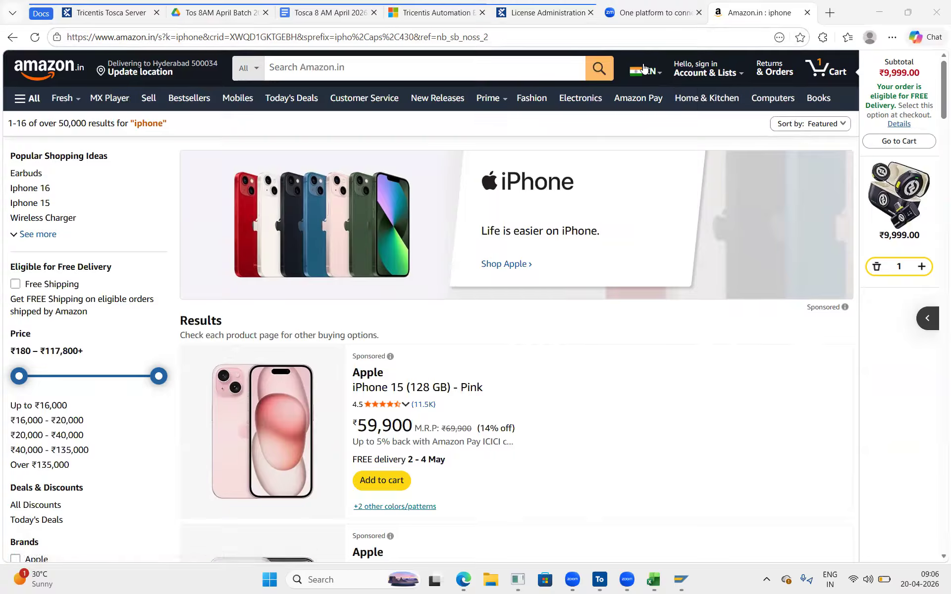
Show the language options in the Amazon page header
mouse_move(639, 82)
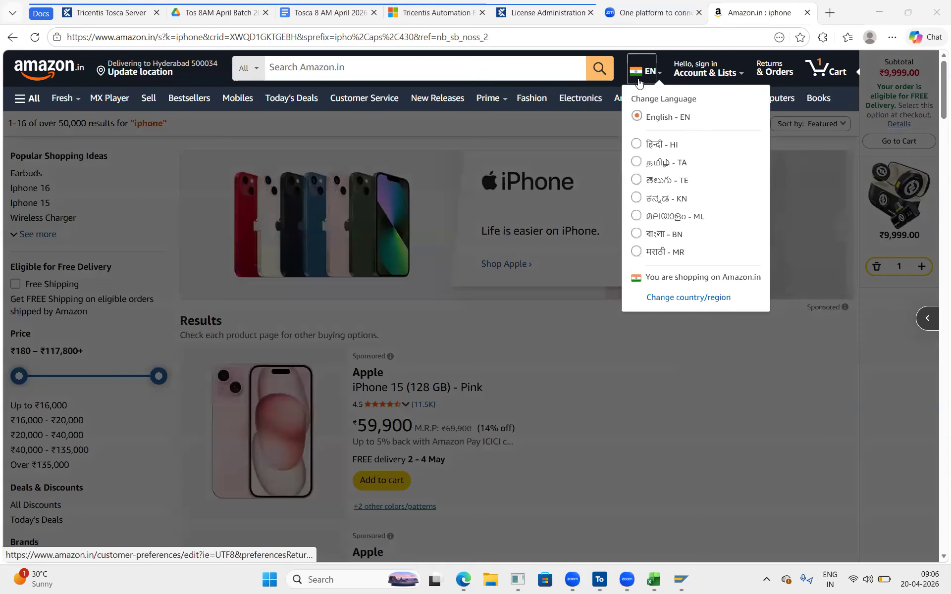